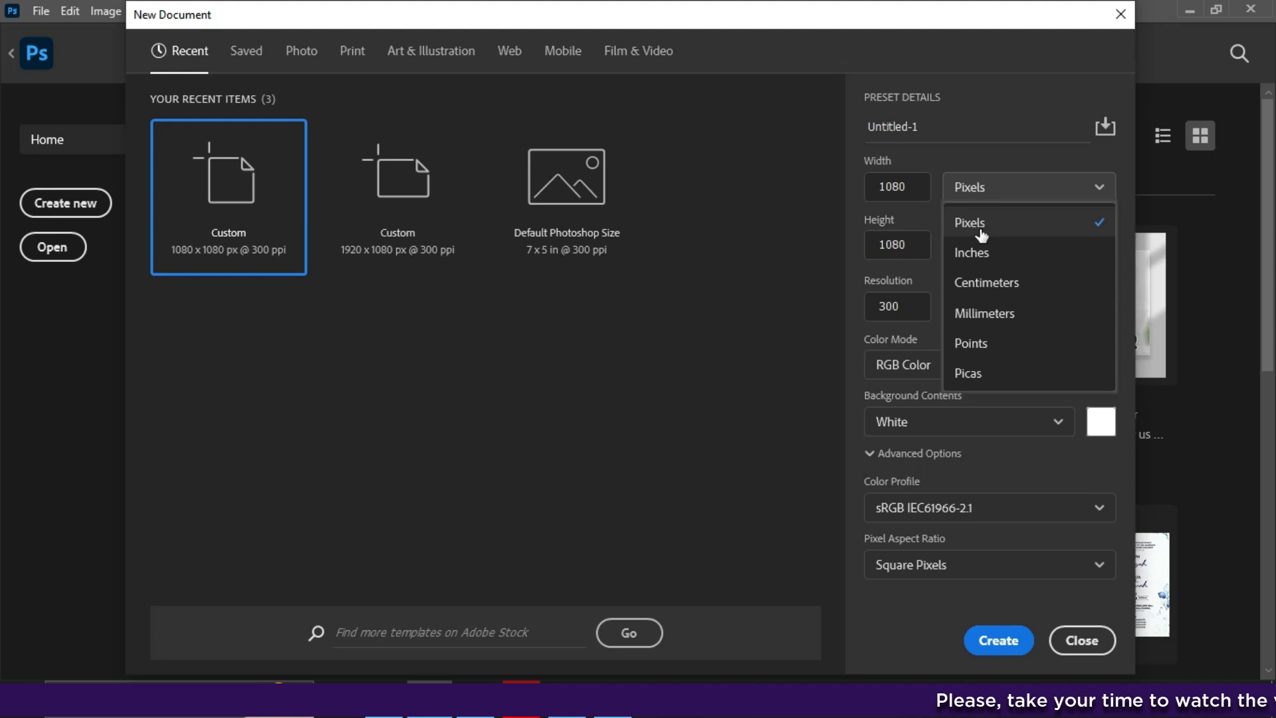
- Set the new document to 1080 x 1080 px, 300 ppi, RGB Color
double_click(914, 189)
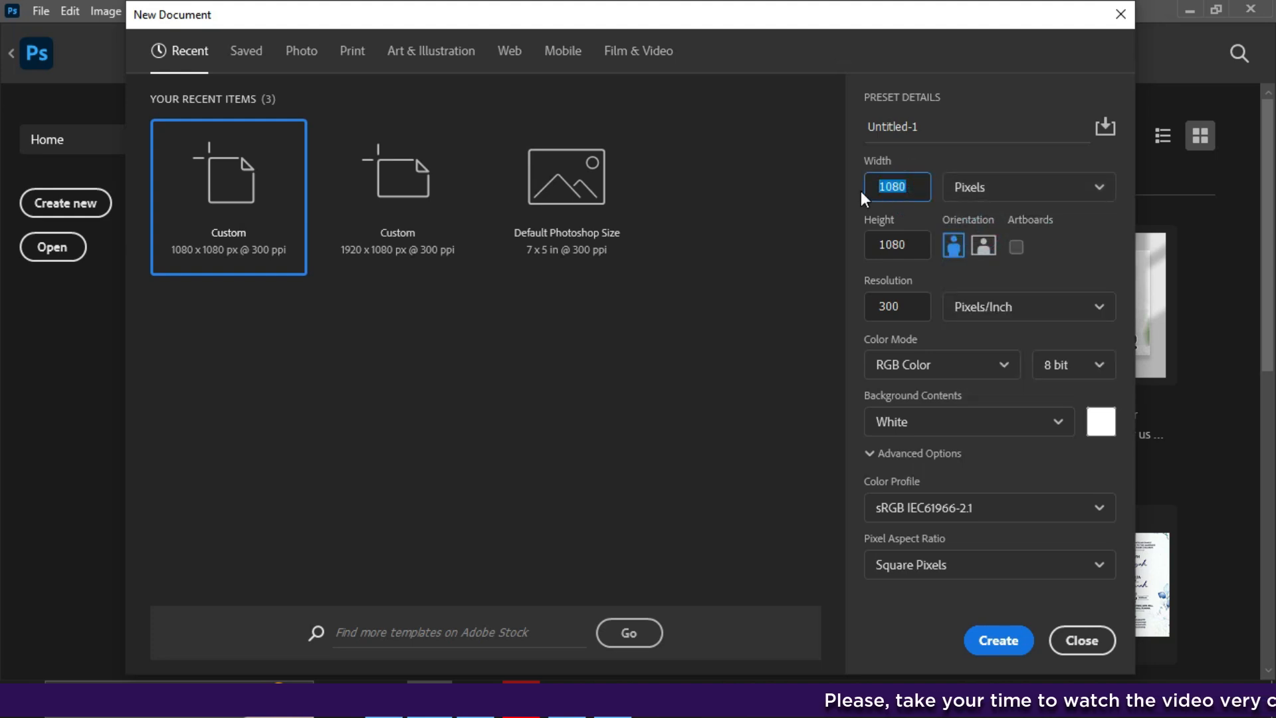
double_click(911, 251)
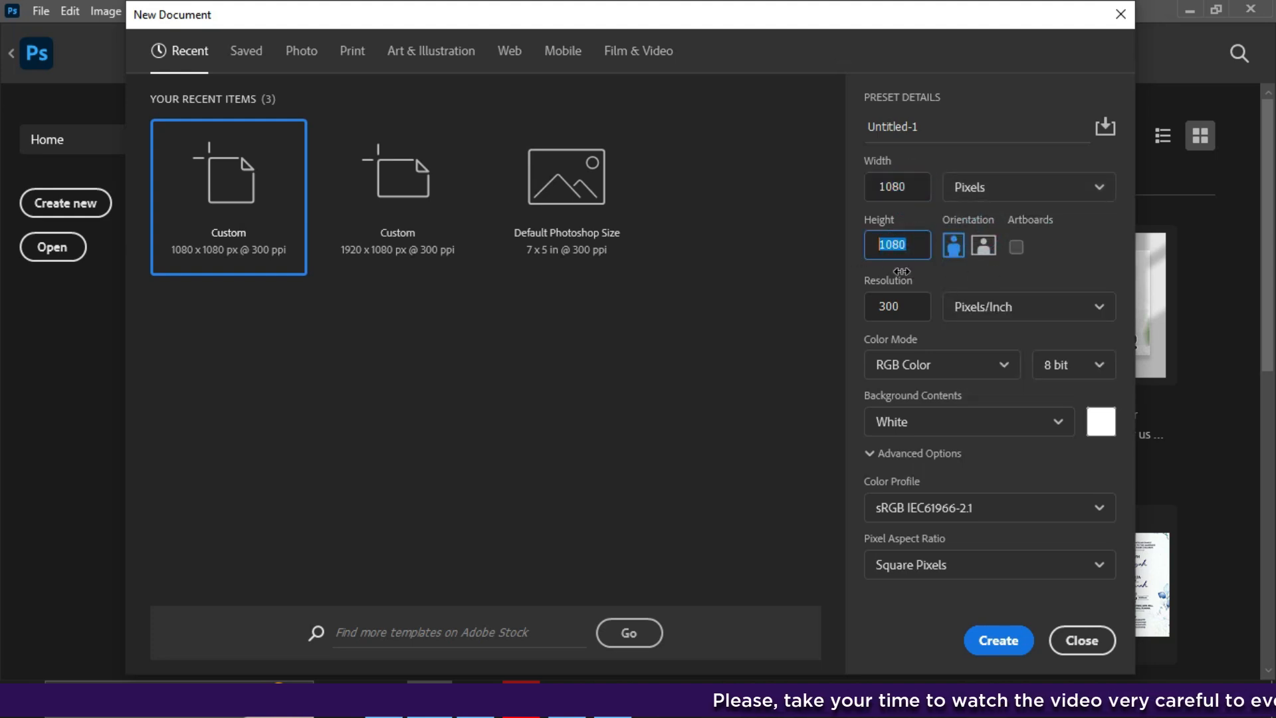
double_click(914, 308)
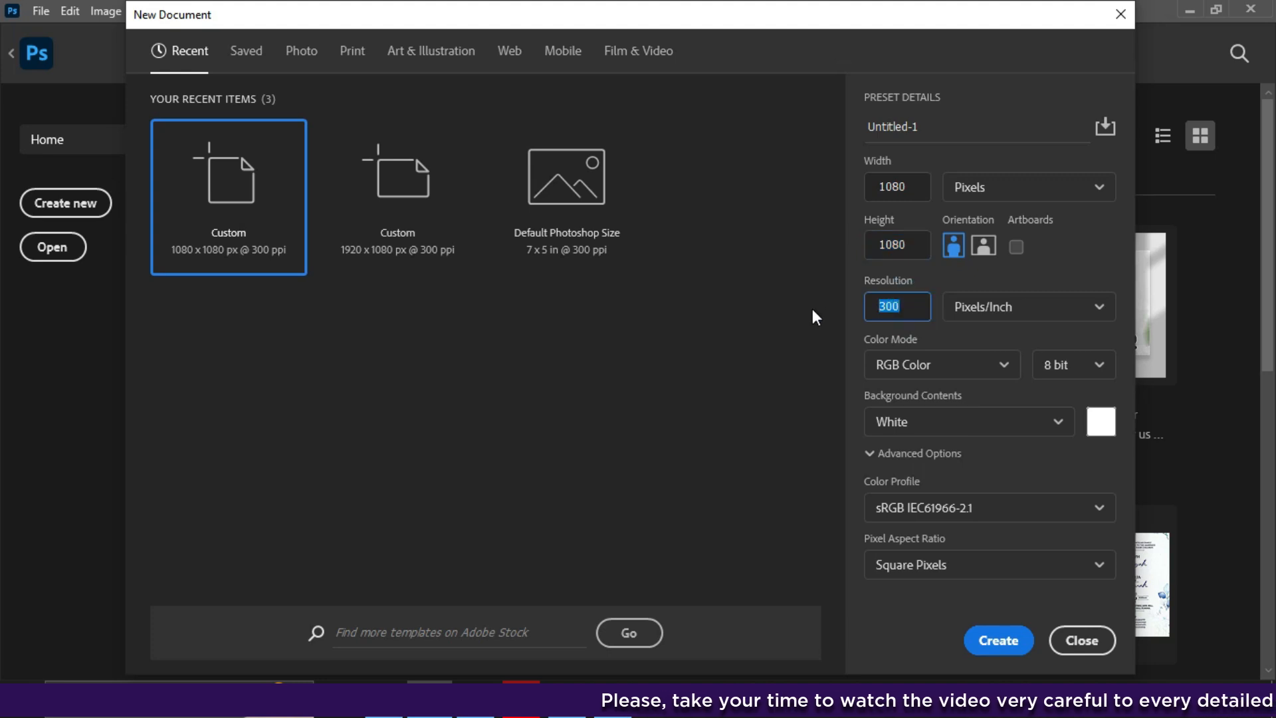
click(1002, 365)
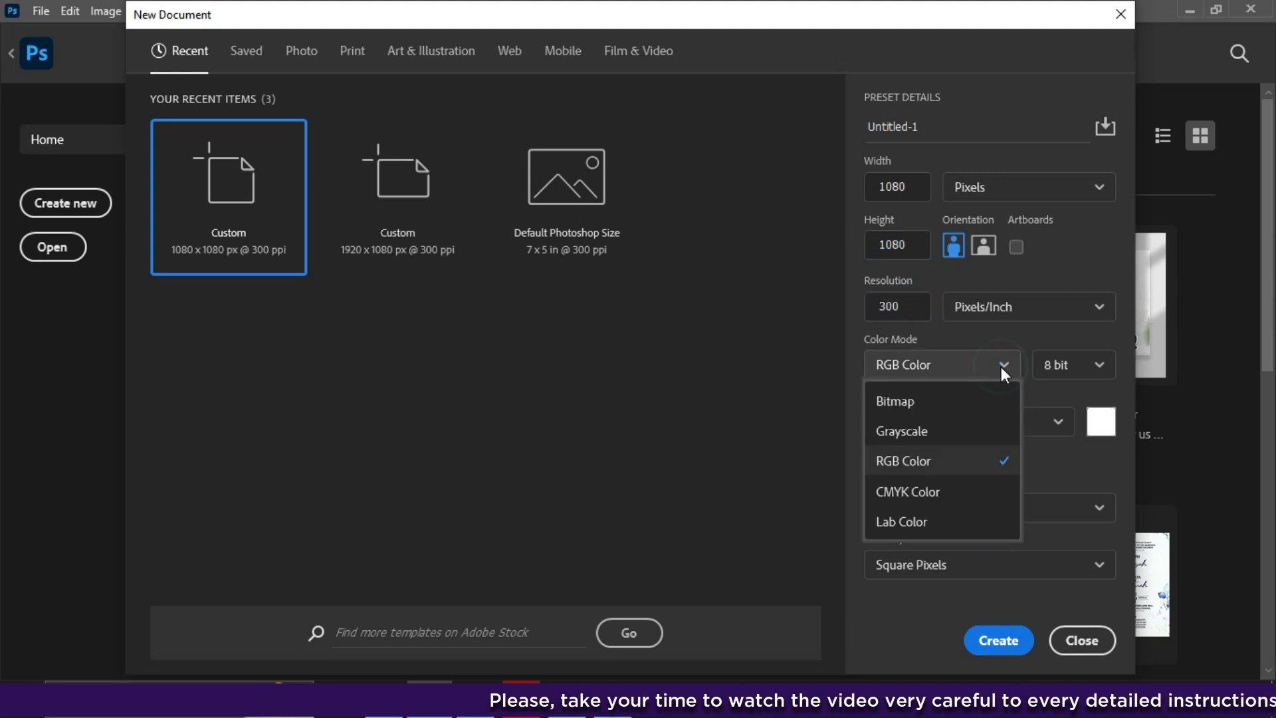
click(920, 461)
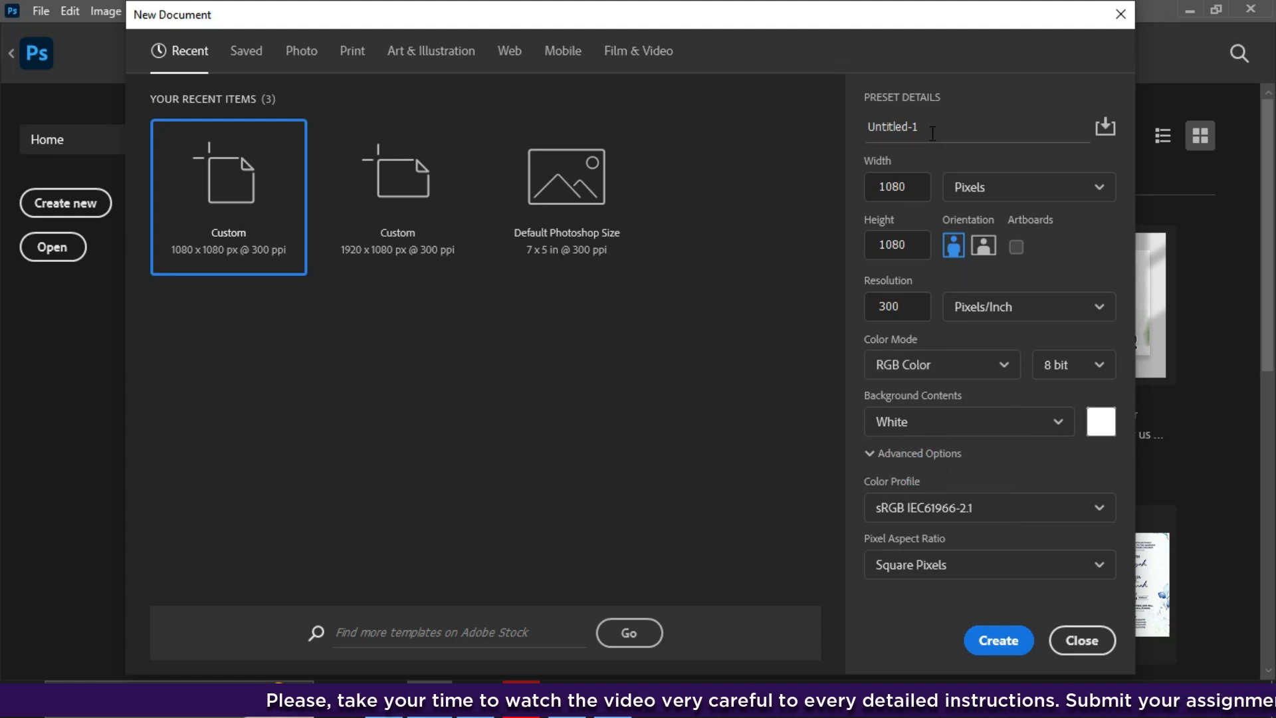
- Name the document PIZZA FLYER and create it
drag(924, 127, 828, 138)
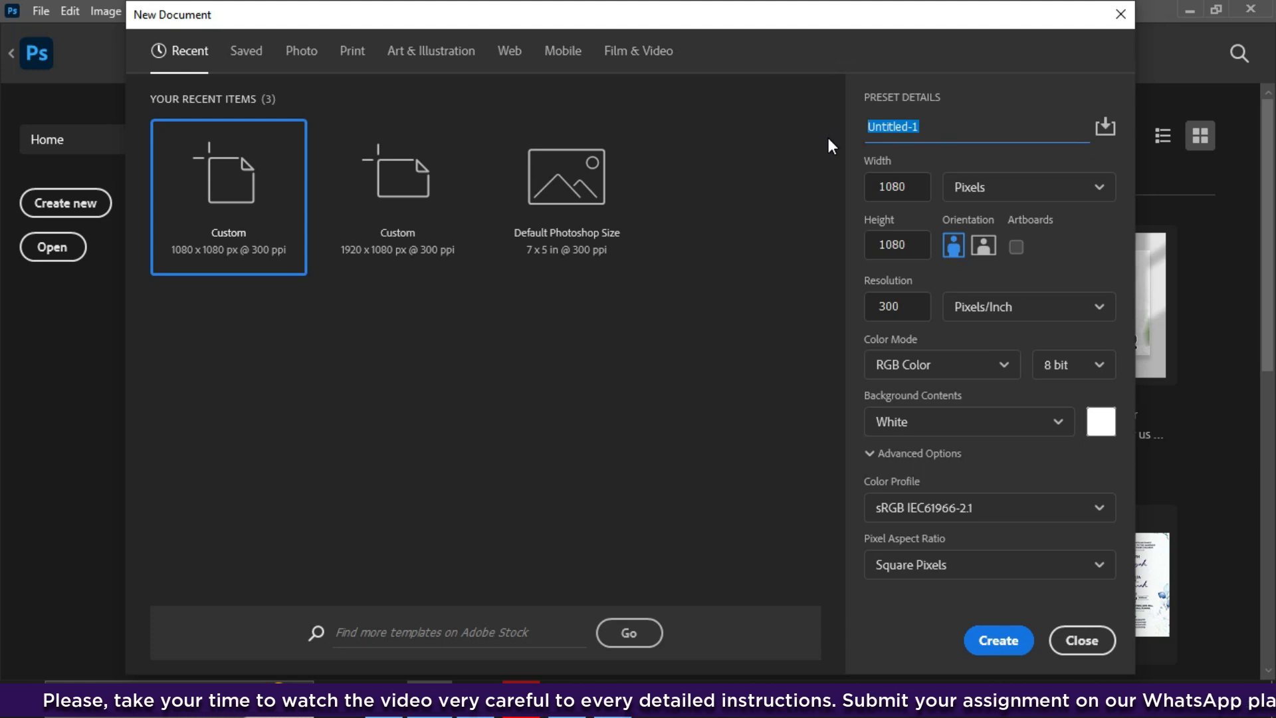
key(BackSpace)
text(Pl)
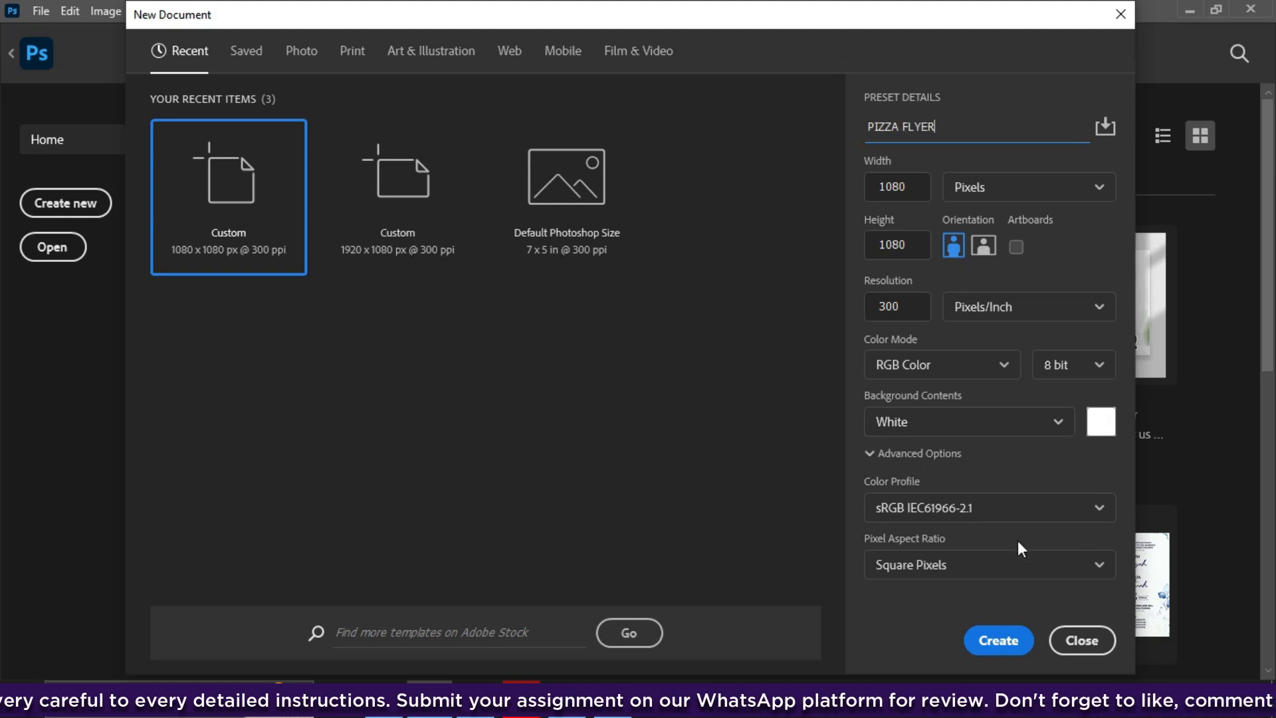
click(985, 642)
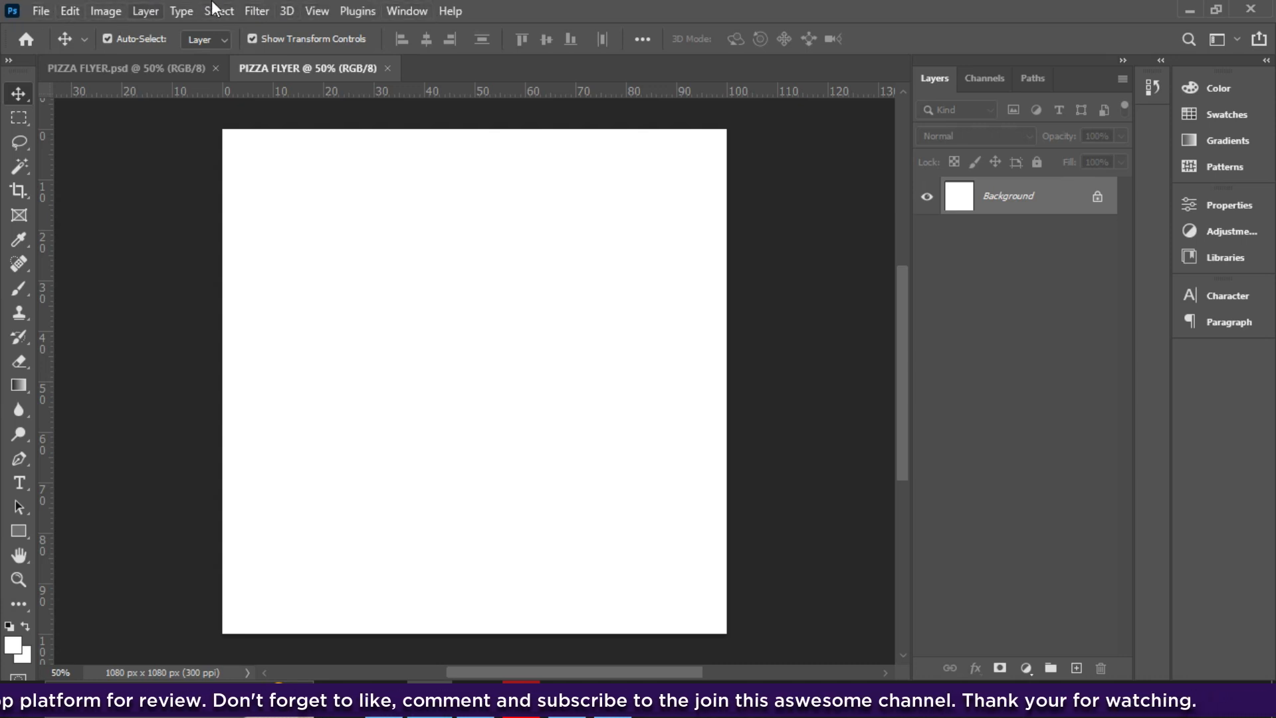
- Confirm the rulers are showing and drag guides to about 10% and 90% on each side
click(317, 11)
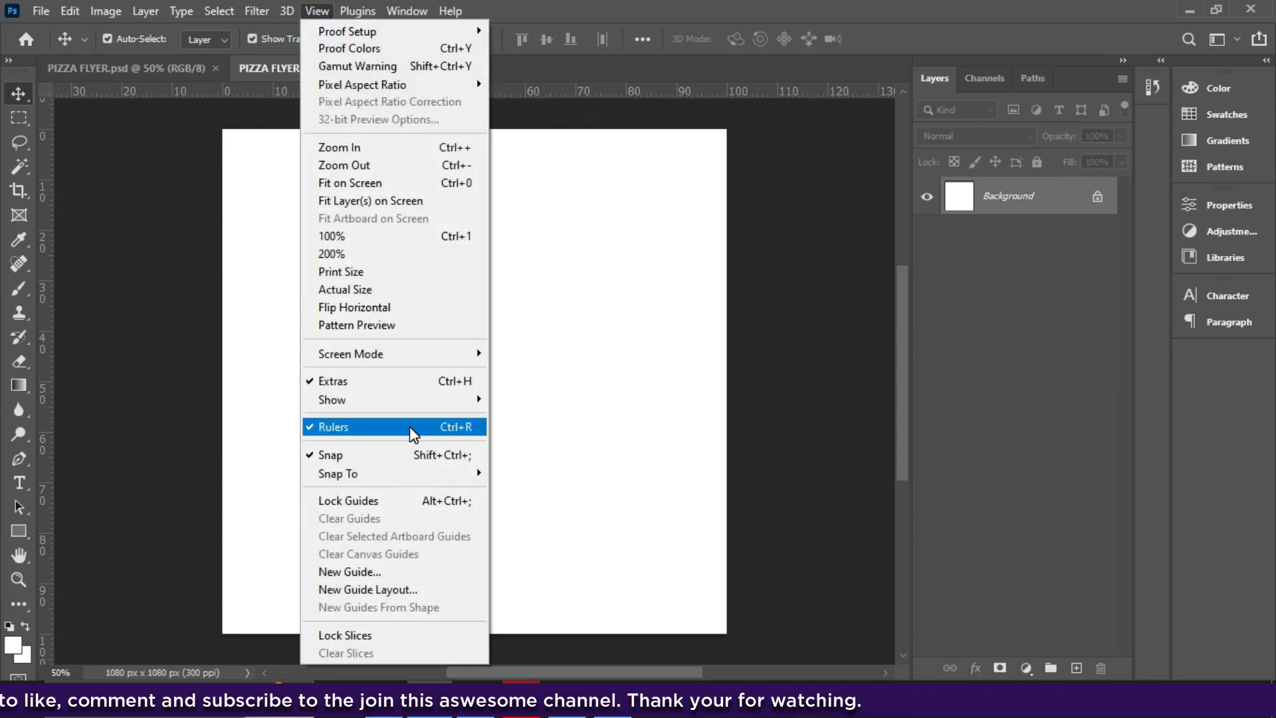
click(597, 86)
click(805, 168)
drag(582, 91, 579, 179)
drag(565, 89, 440, 587)
drag(46, 542, 274, 488)
drag(53, 470, 678, 373)
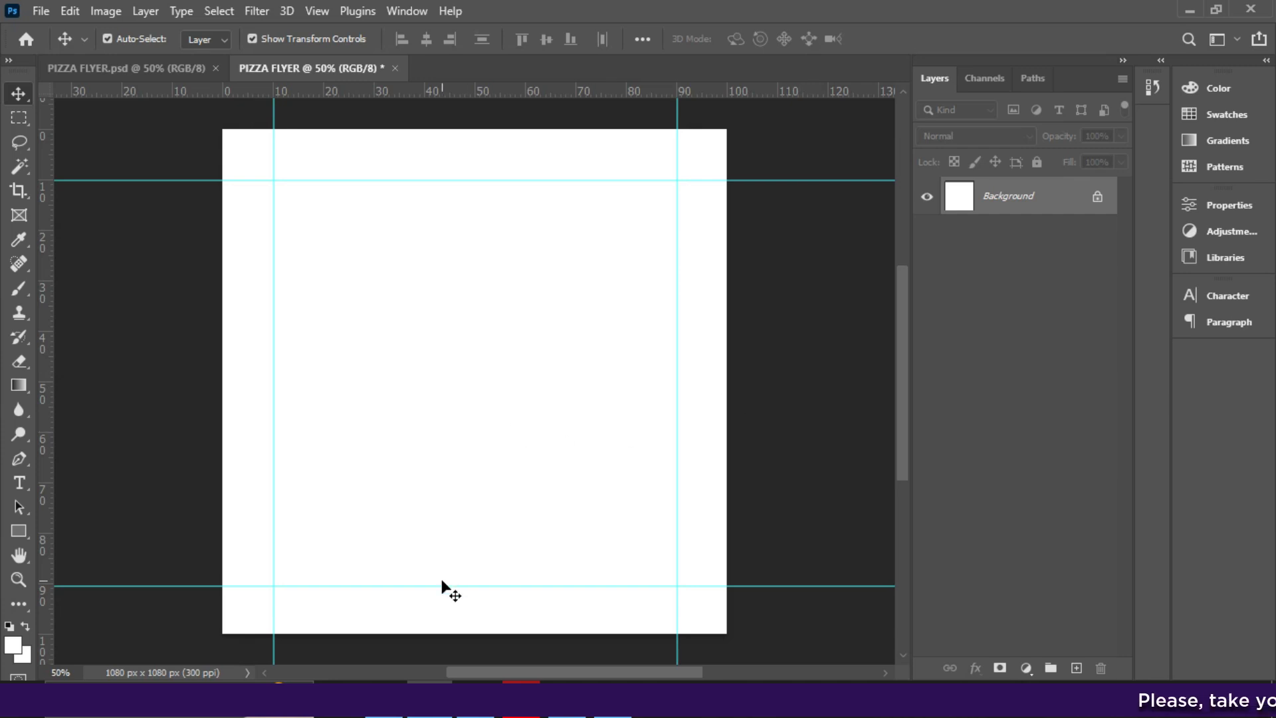
click(475, 698)
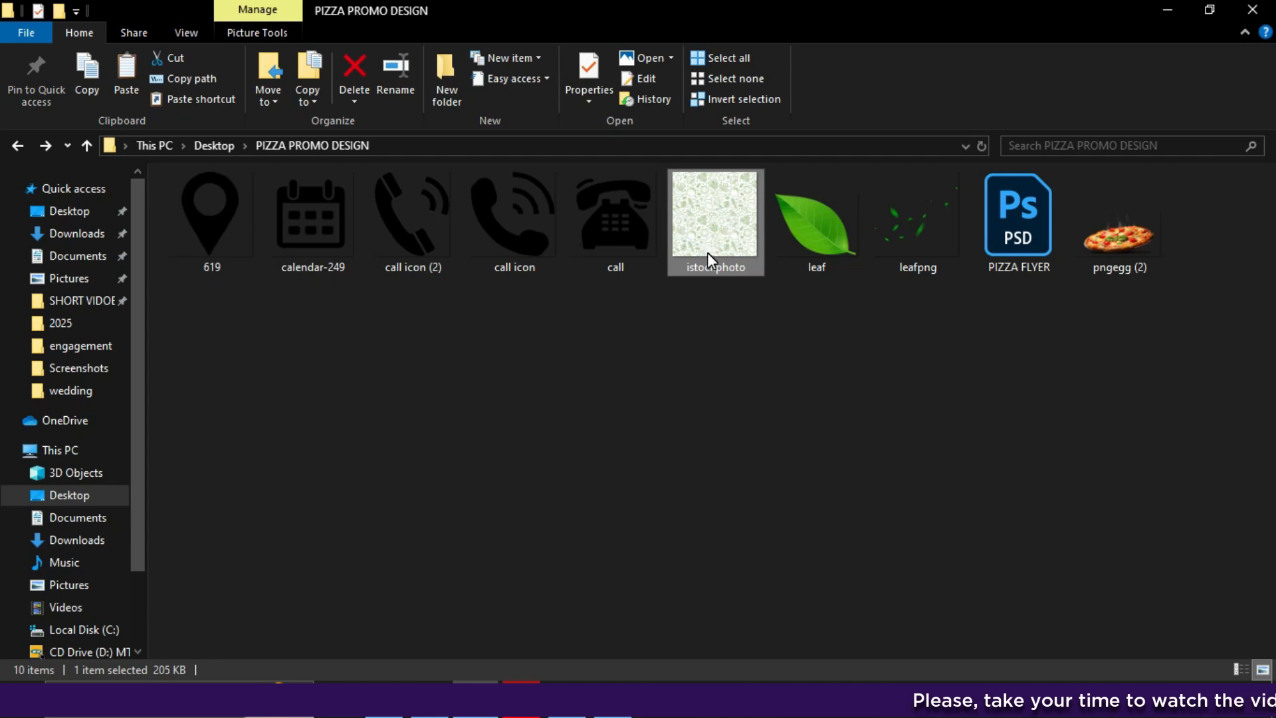
- Drag the istockphoto vegetable pattern from File Explorer onto the flyer canvas
drag(708, 253, 469, 469)
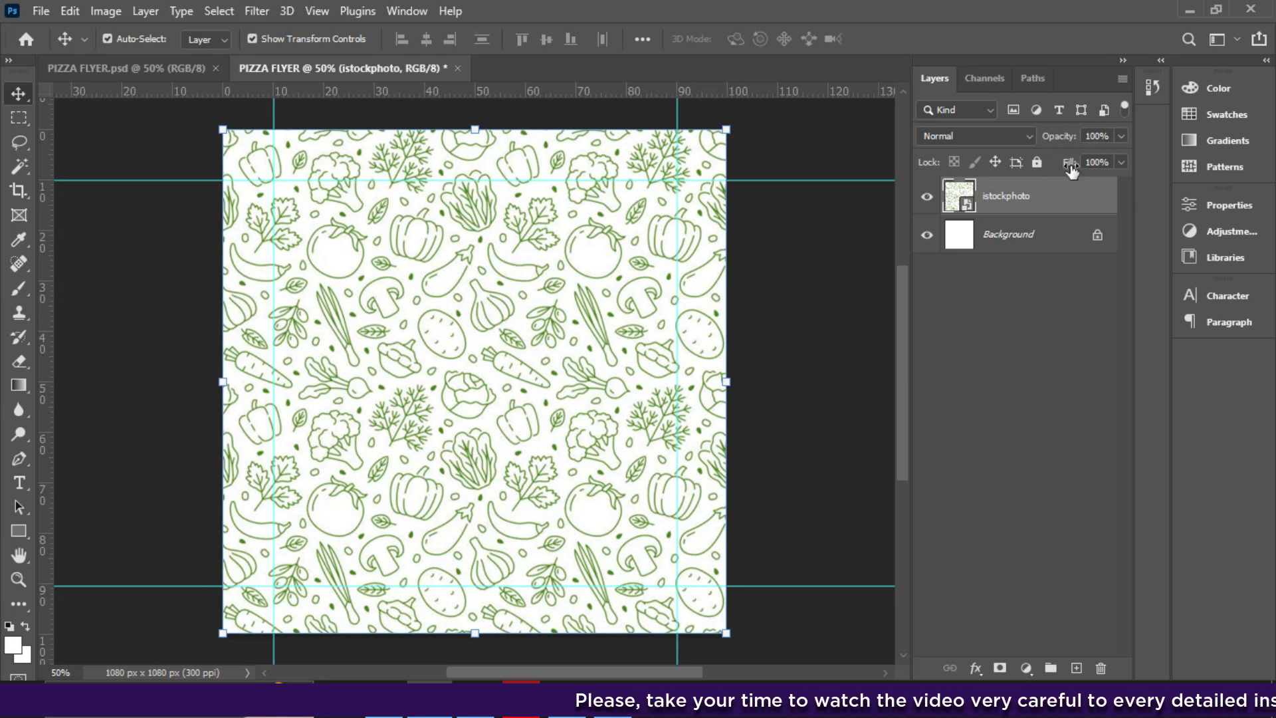
- Lower the istockphoto pattern layer's opacity to 15%
click(1122, 136)
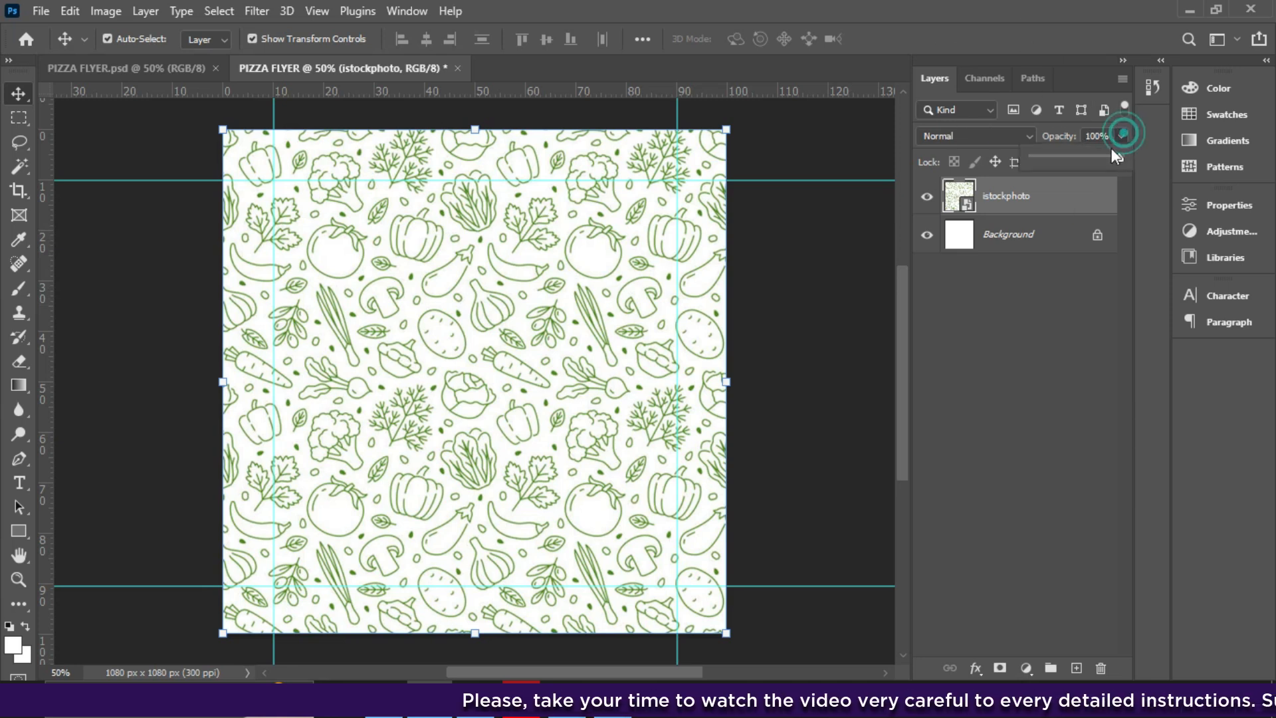
drag(1123, 154, 1051, 162)
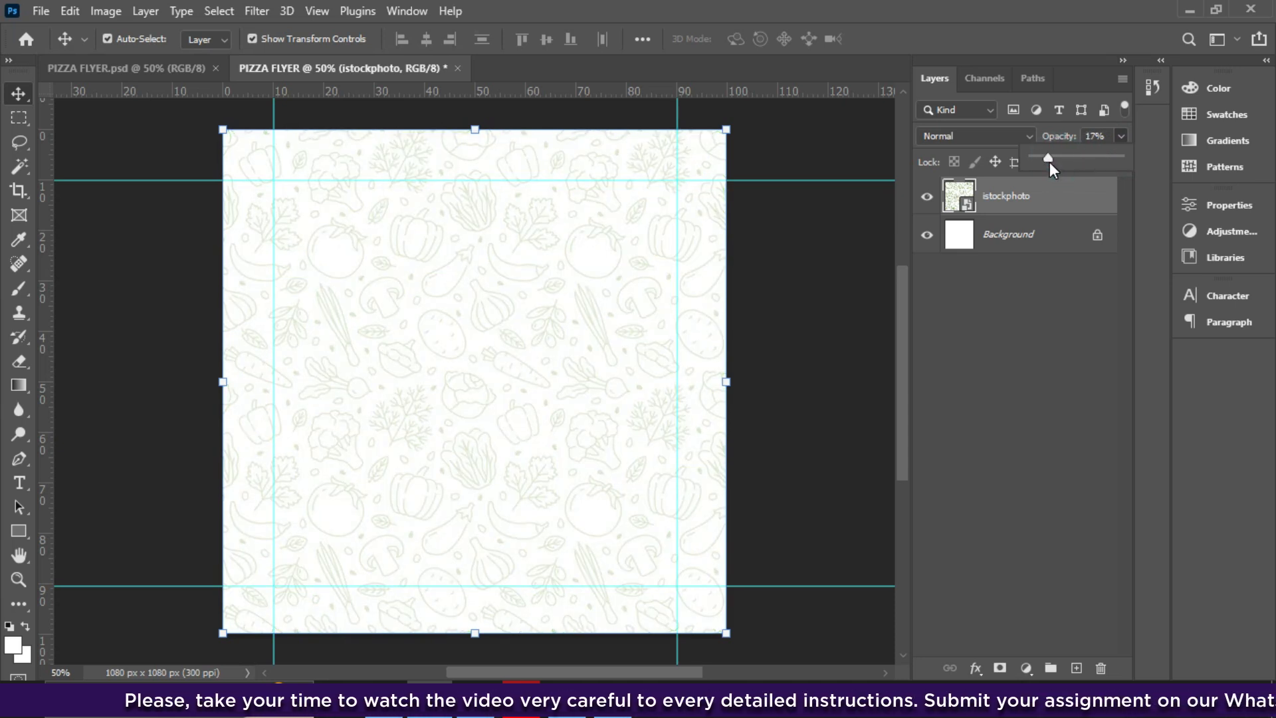
key(Down)
key(Down)
key(Down)
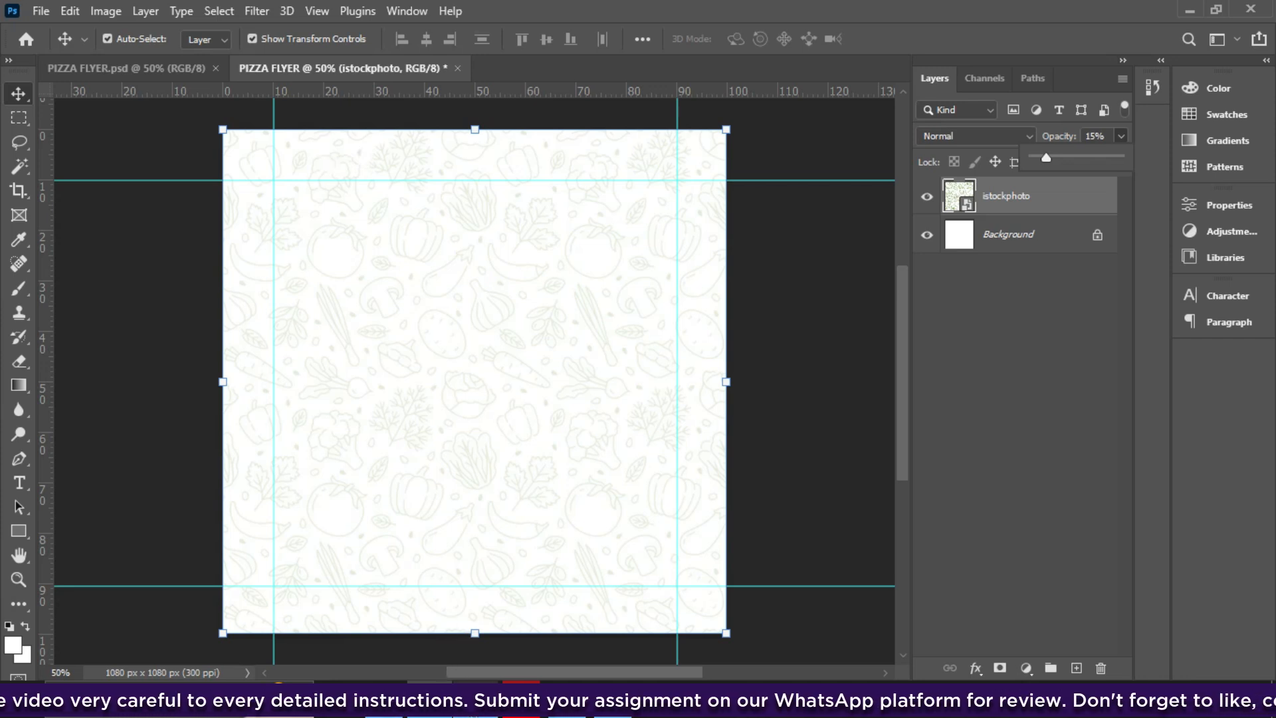
click(475, 695)
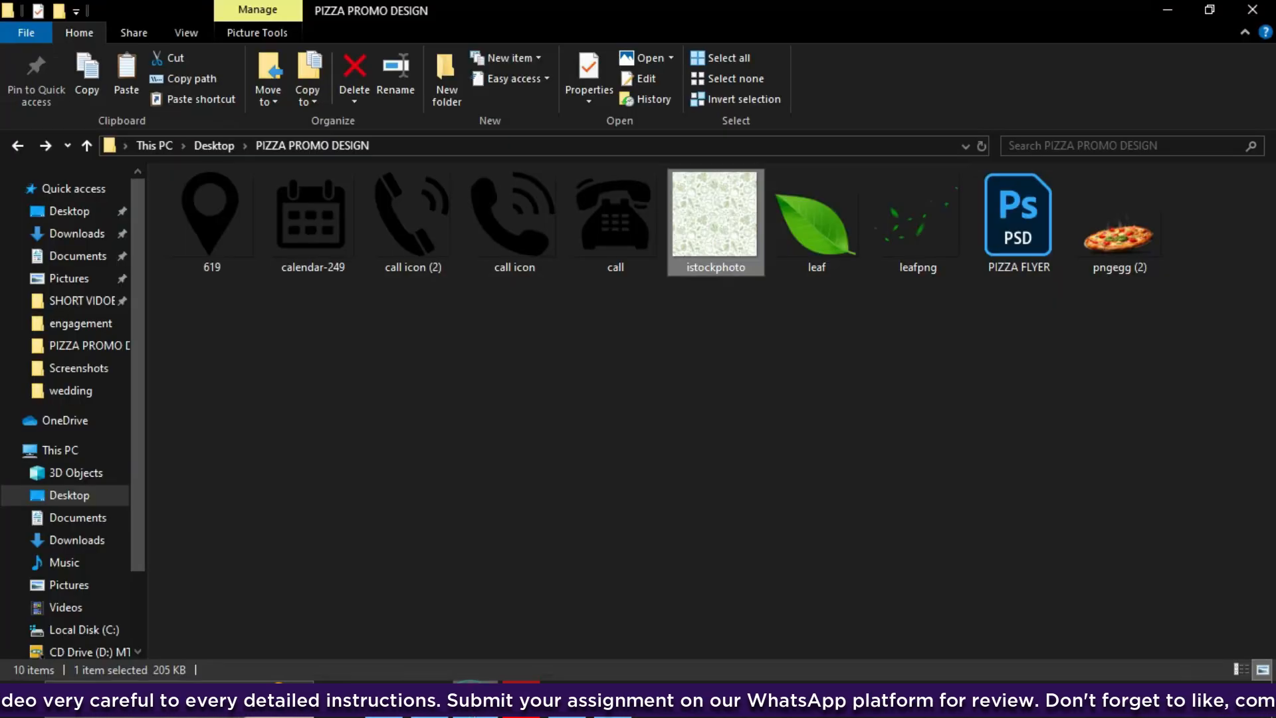
- Drag pngegg (2) from the PIZZA PROMO DESIGN folder onto the flyer canvas
click(1126, 214)
mouse_move(1122, 246)
mouse_down()
mouse_move(1211, 270)
mouse_move(1127, 268)
mouse_up()
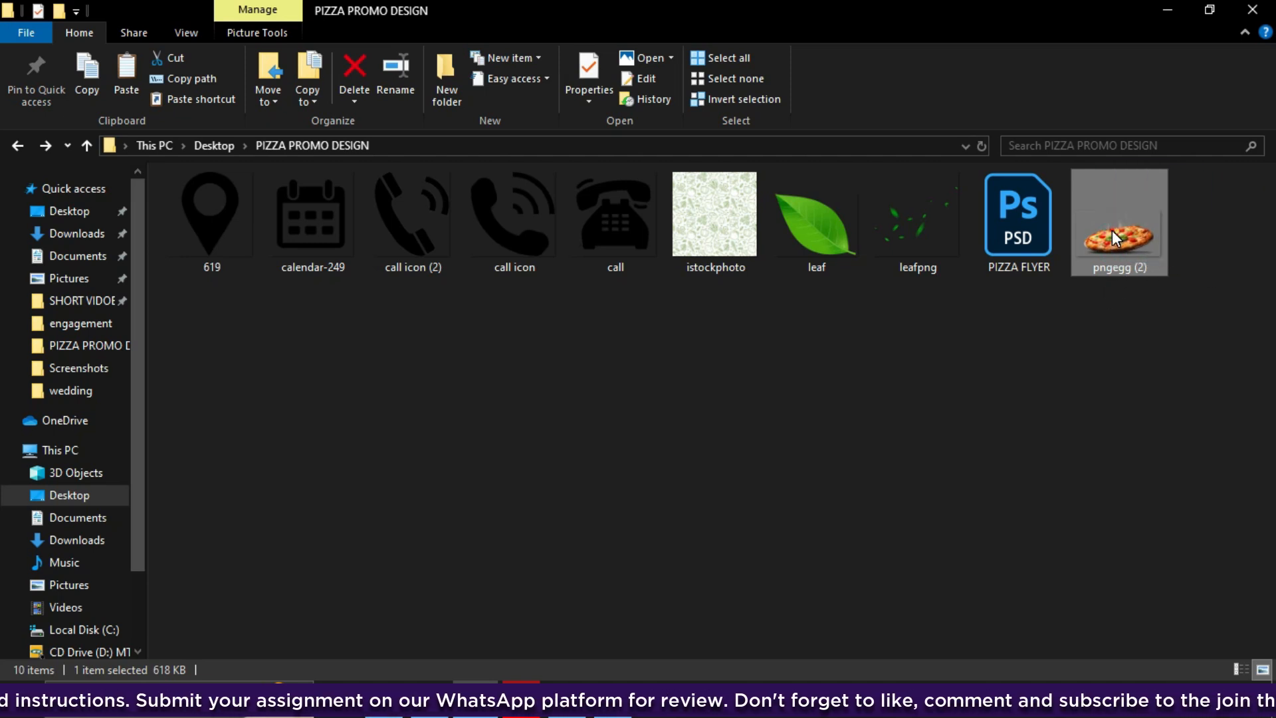
drag(1110, 238, 497, 478)
- Scale the pizza down into the lower middle, commit it, and lock the istockphoto layer
drag(474, 246, 457, 286)
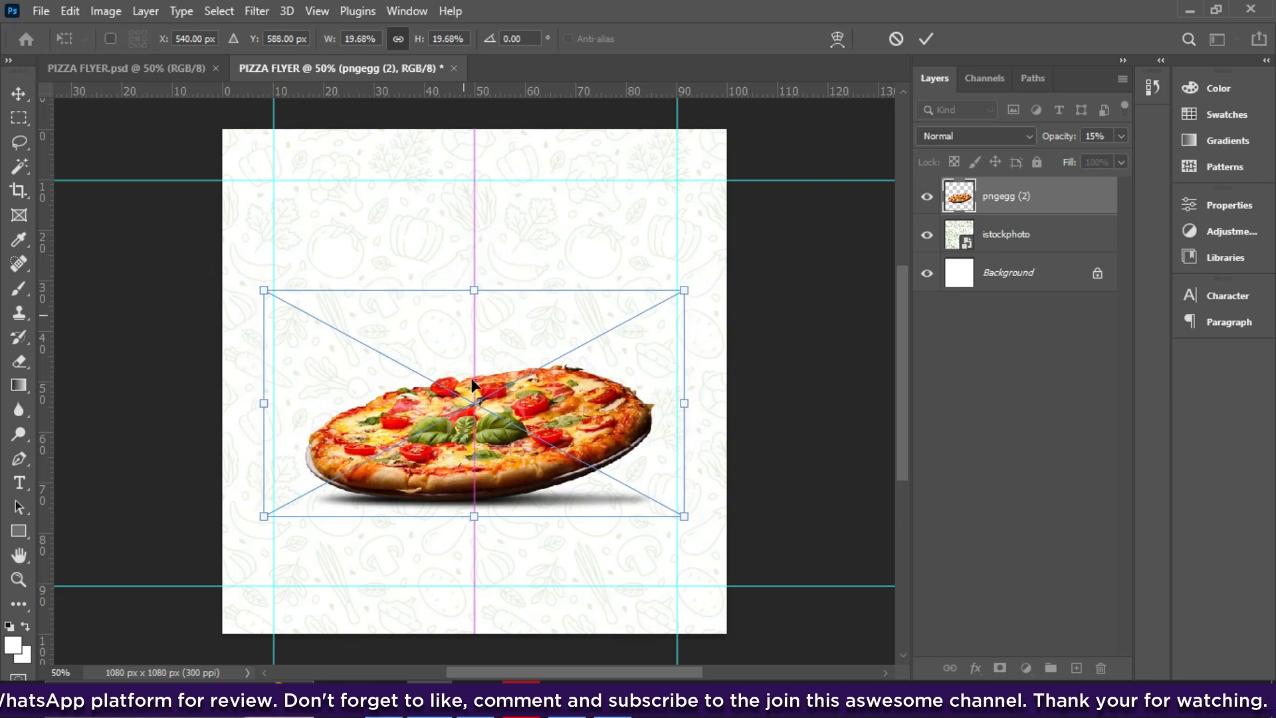
key(Return)
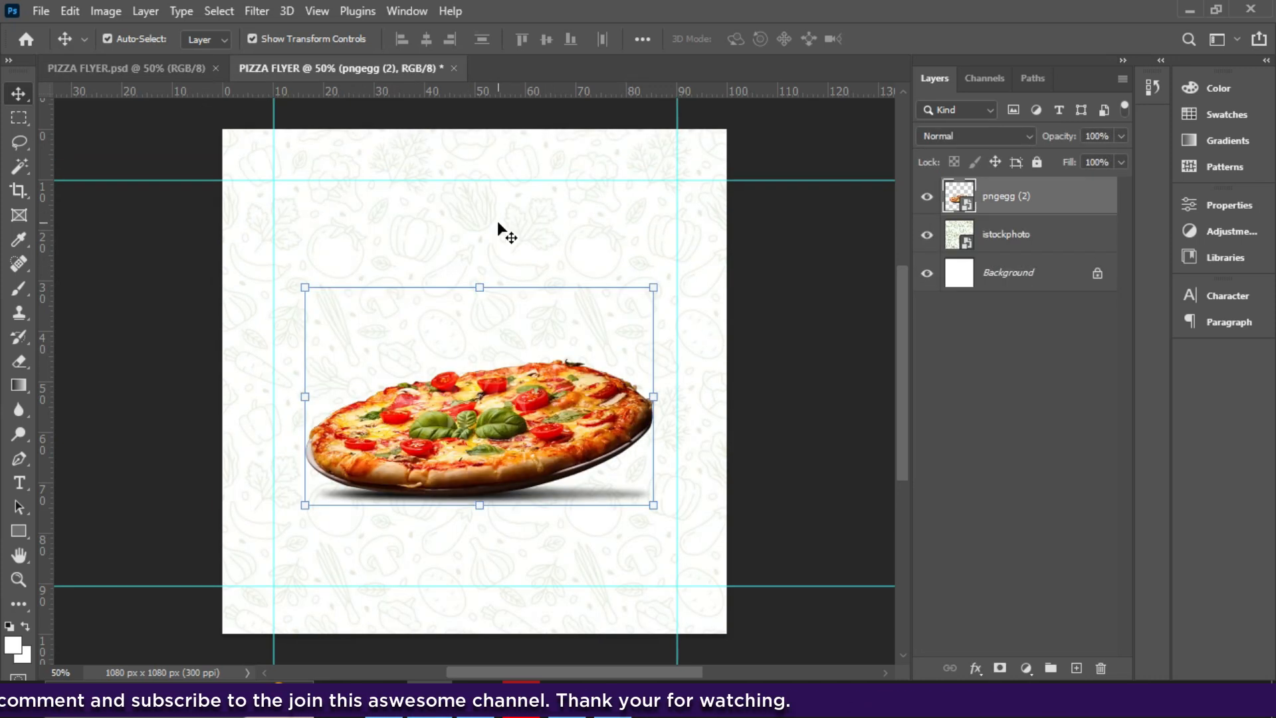
click(997, 246)
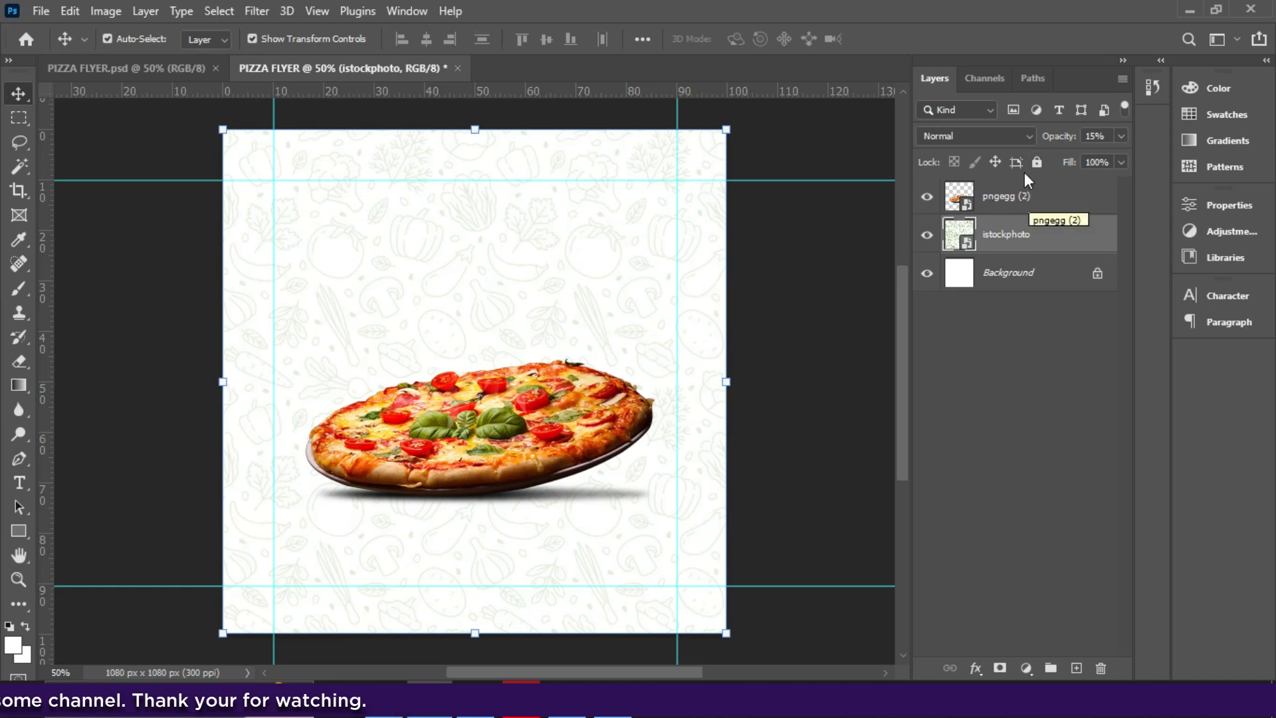
click(1035, 164)
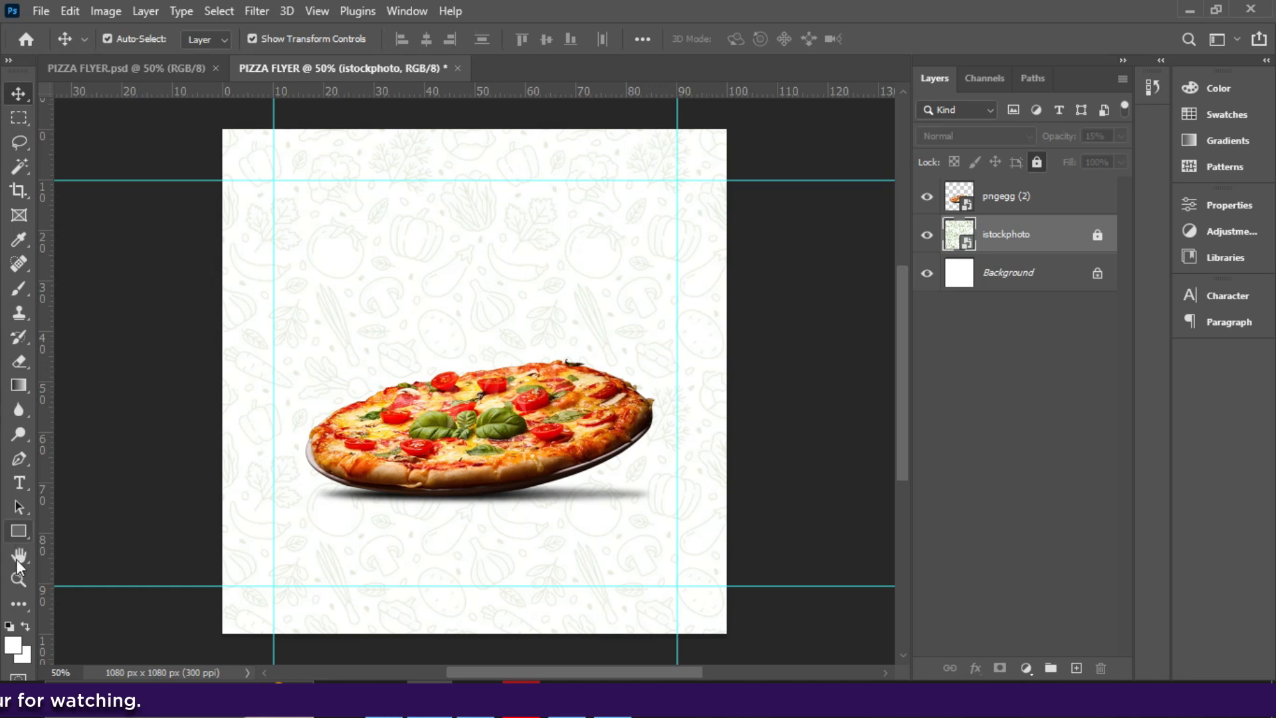
click(17, 533)
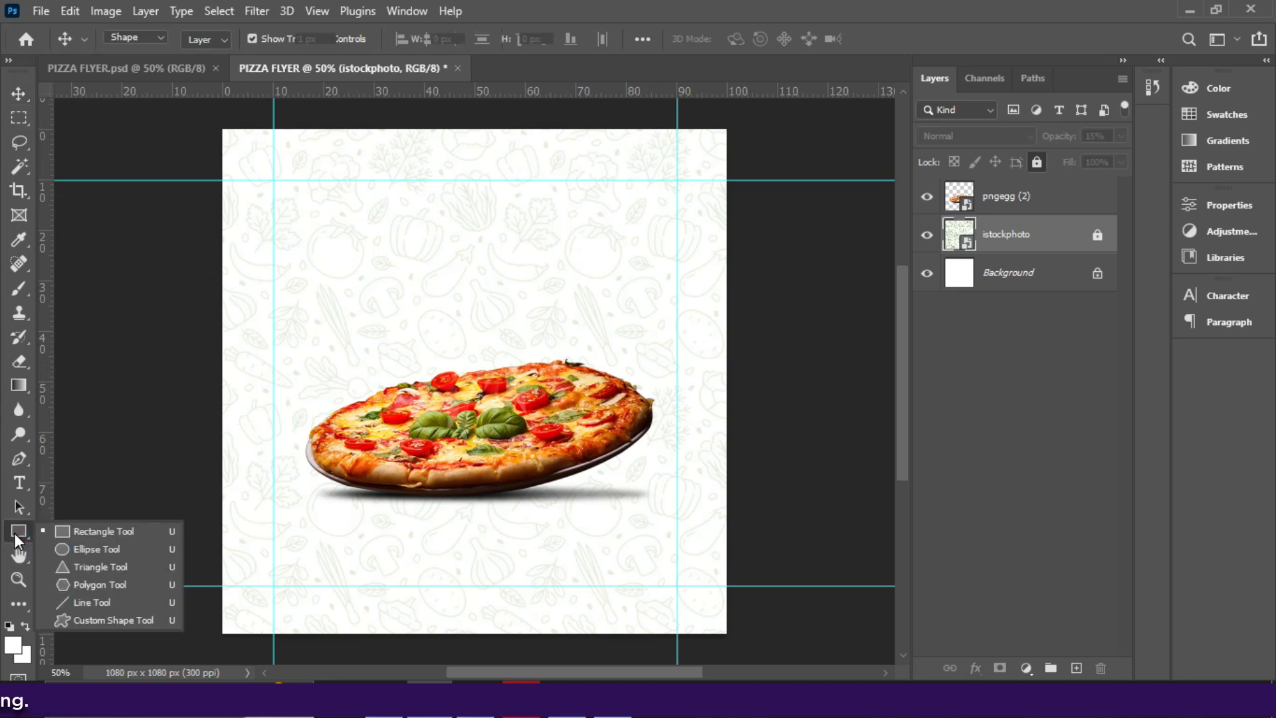
- Draw a red rectangle behind the pizza's left half, stretched up to the top guide
click(69, 526)
click(208, 39)
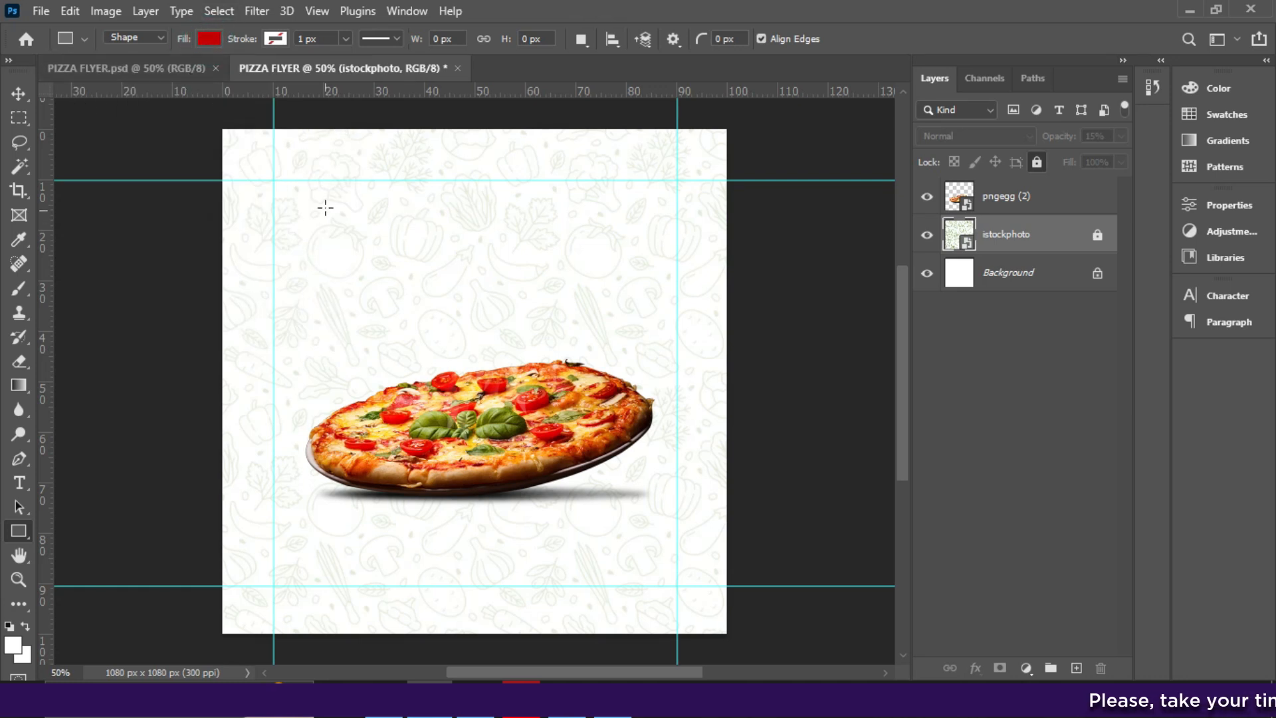
drag(331, 210, 529, 563)
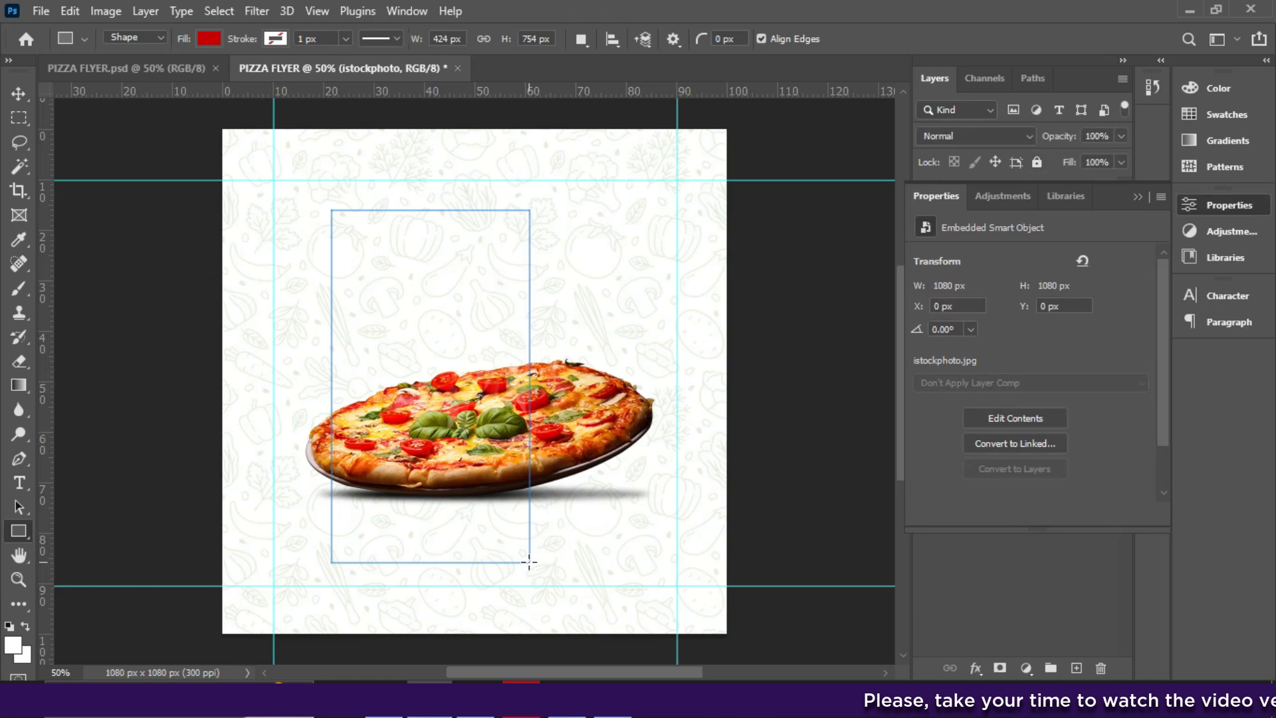
drag(333, 387, 315, 386)
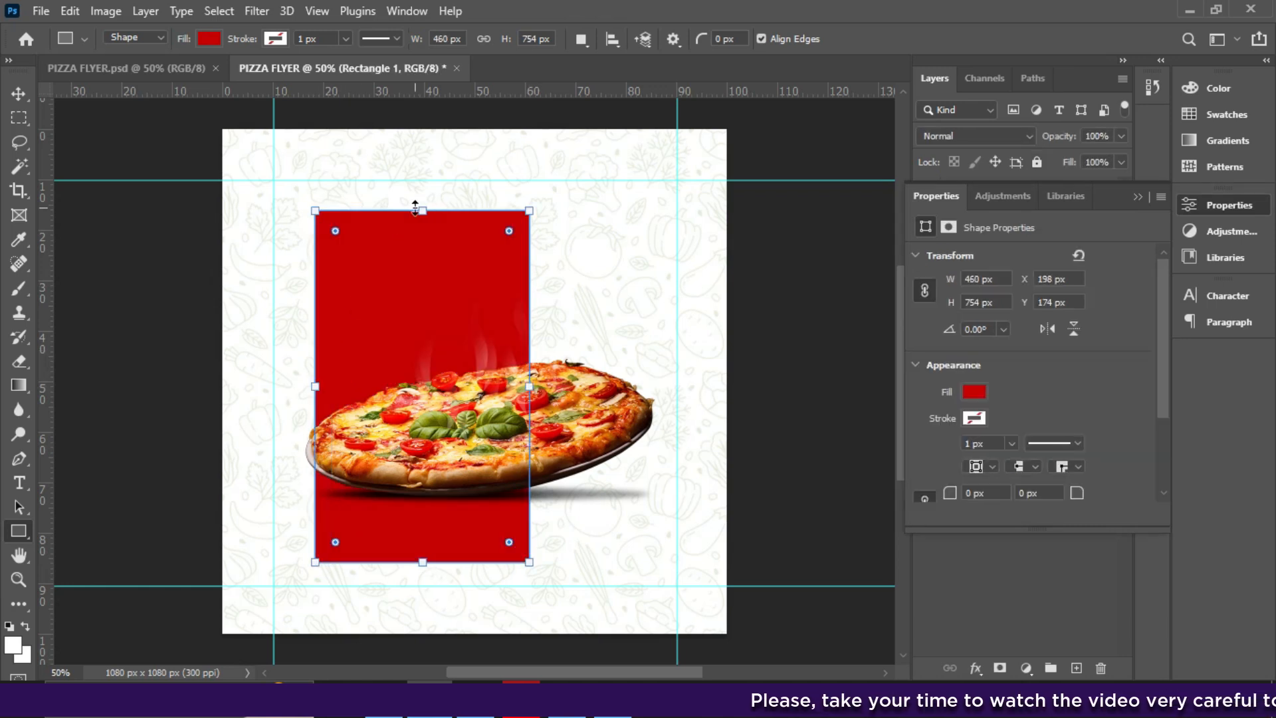
drag(416, 210, 416, 181)
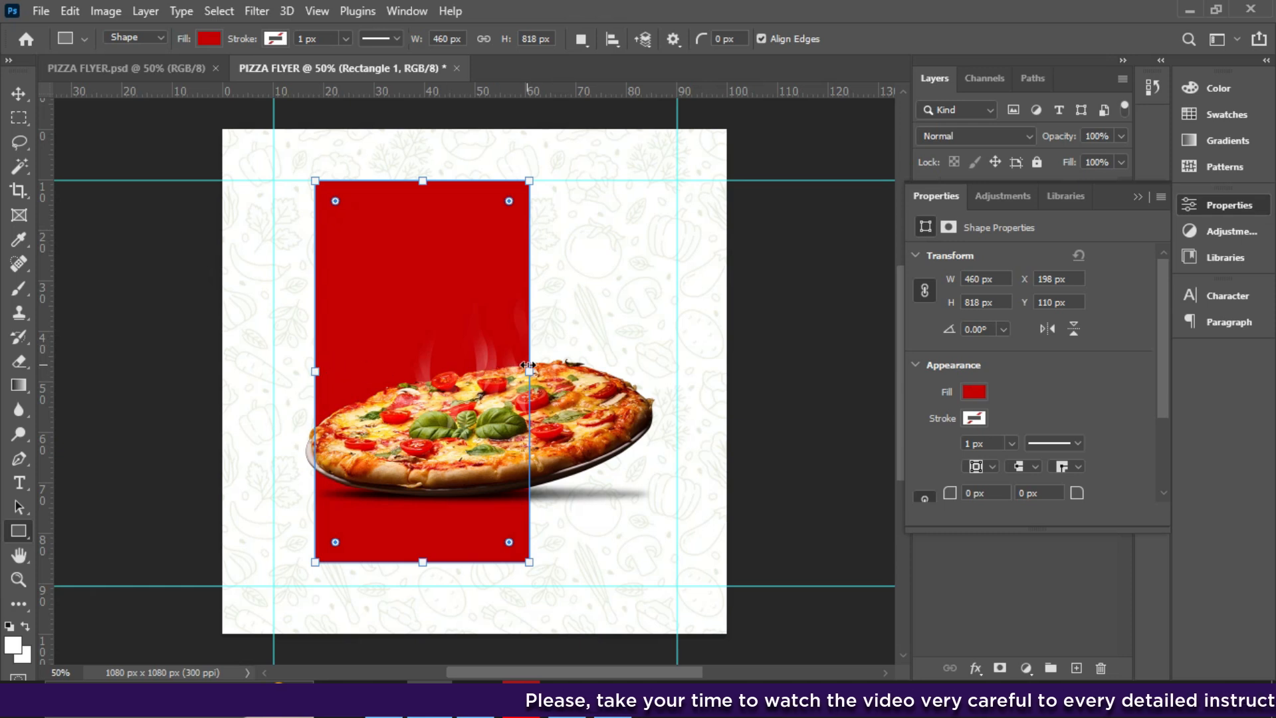
drag(531, 367, 534, 367)
scroll(1163, 378, down, 3)
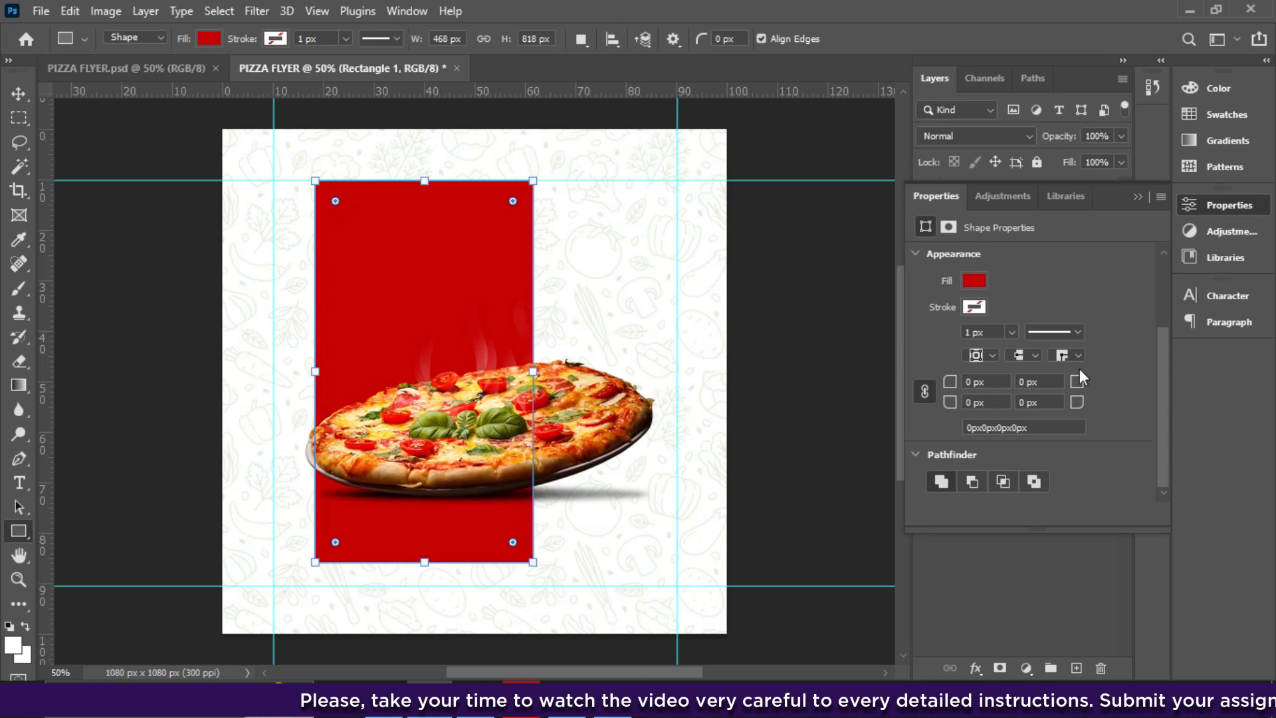
- Give the rectangle a 100 px top-right corner radius and shorten it to end behind the pizza
click(1139, 197)
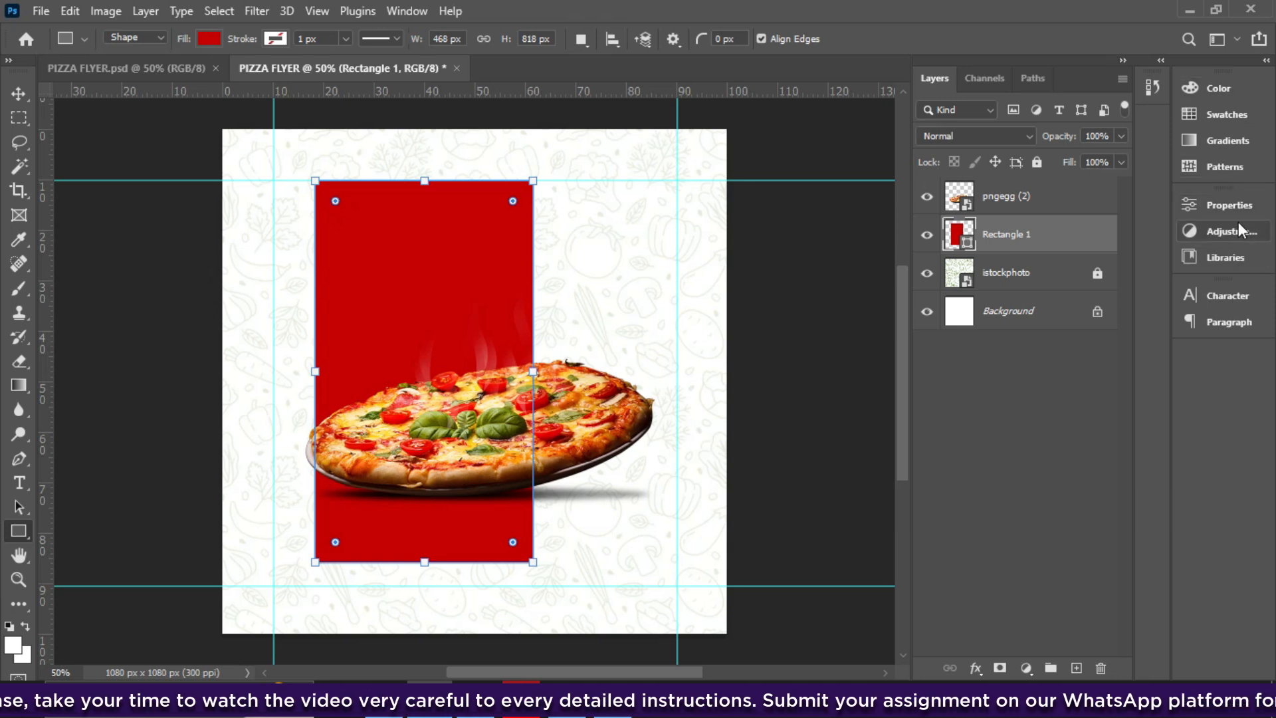
click(402, 11)
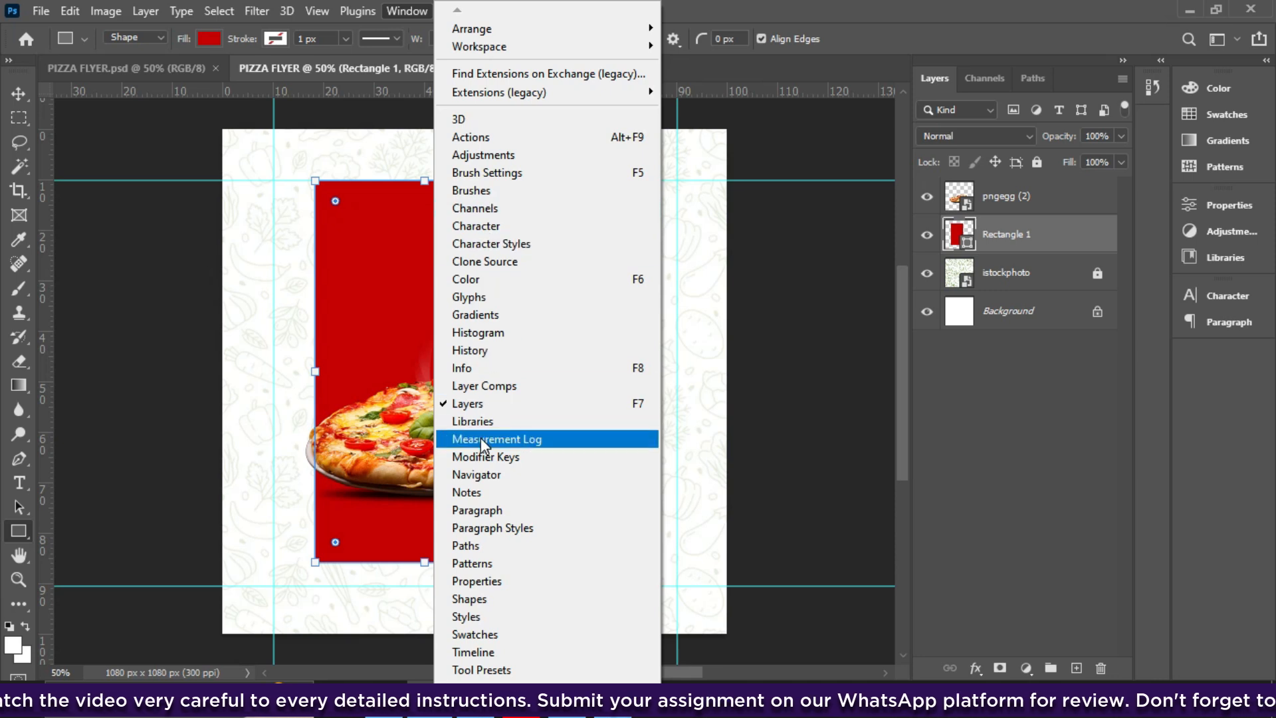
click(481, 582)
click(1170, 342)
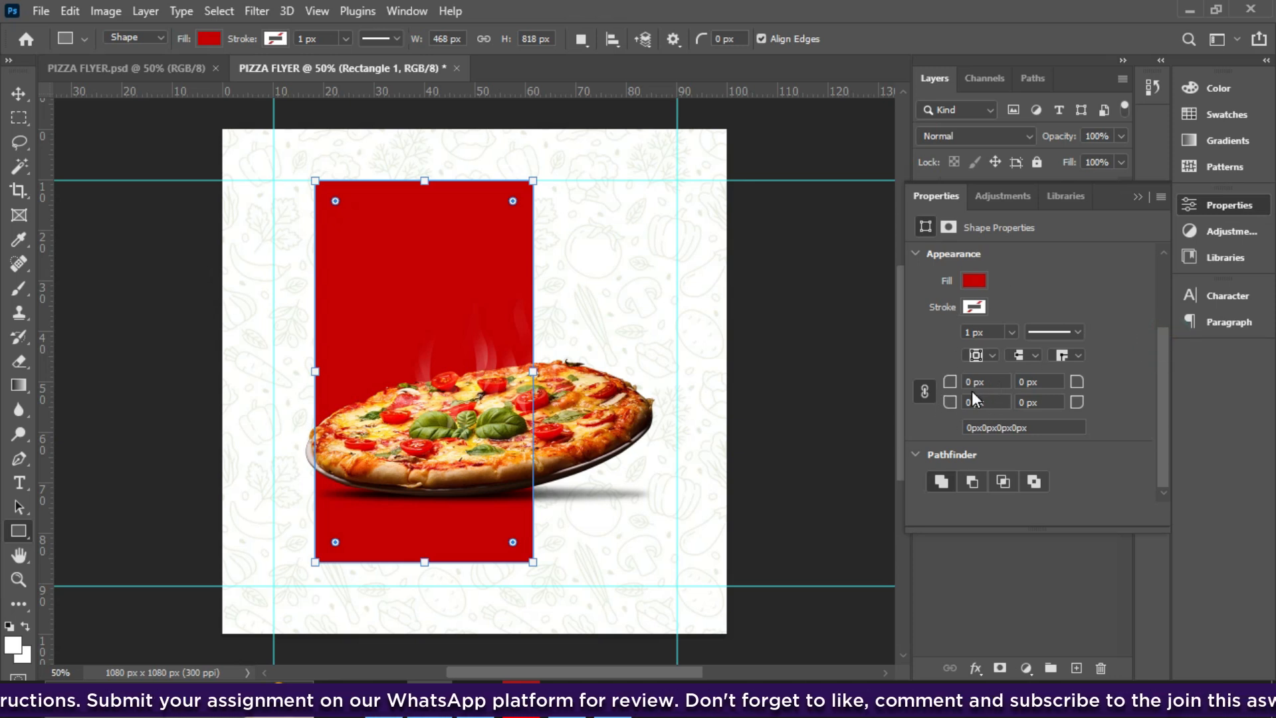
click(923, 389)
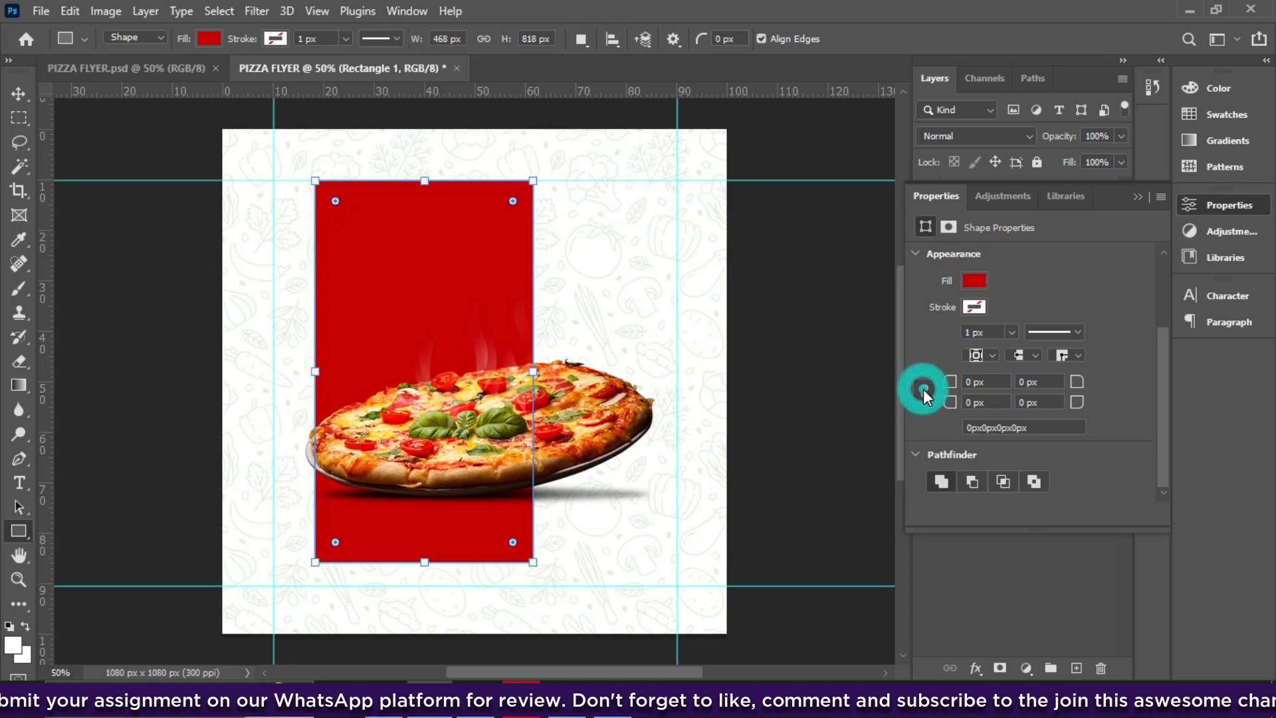
click(1073, 382)
click(1071, 383)
drag(1081, 386, 1083, 387)
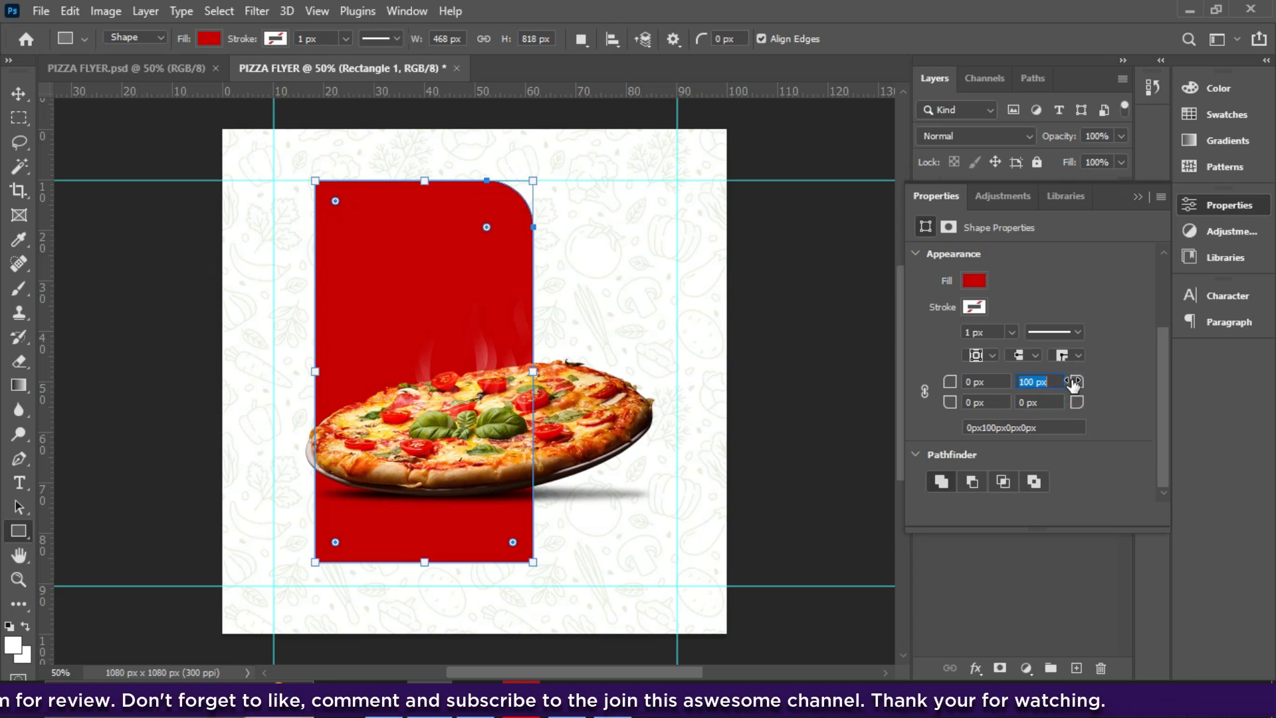
click(1039, 381)
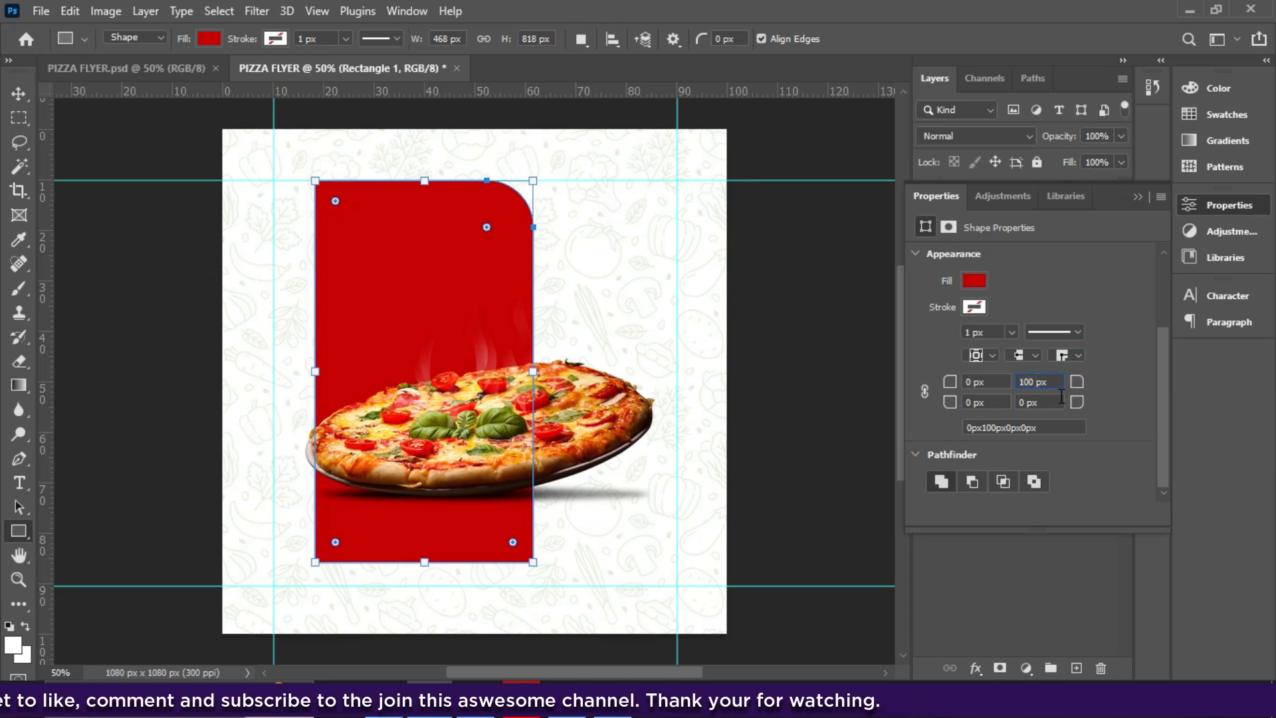
drag(425, 560, 425, 495)
- Move the pizza down-left to X 130 px, Y 419 px, overlapping the panel's bottom
click(19, 94)
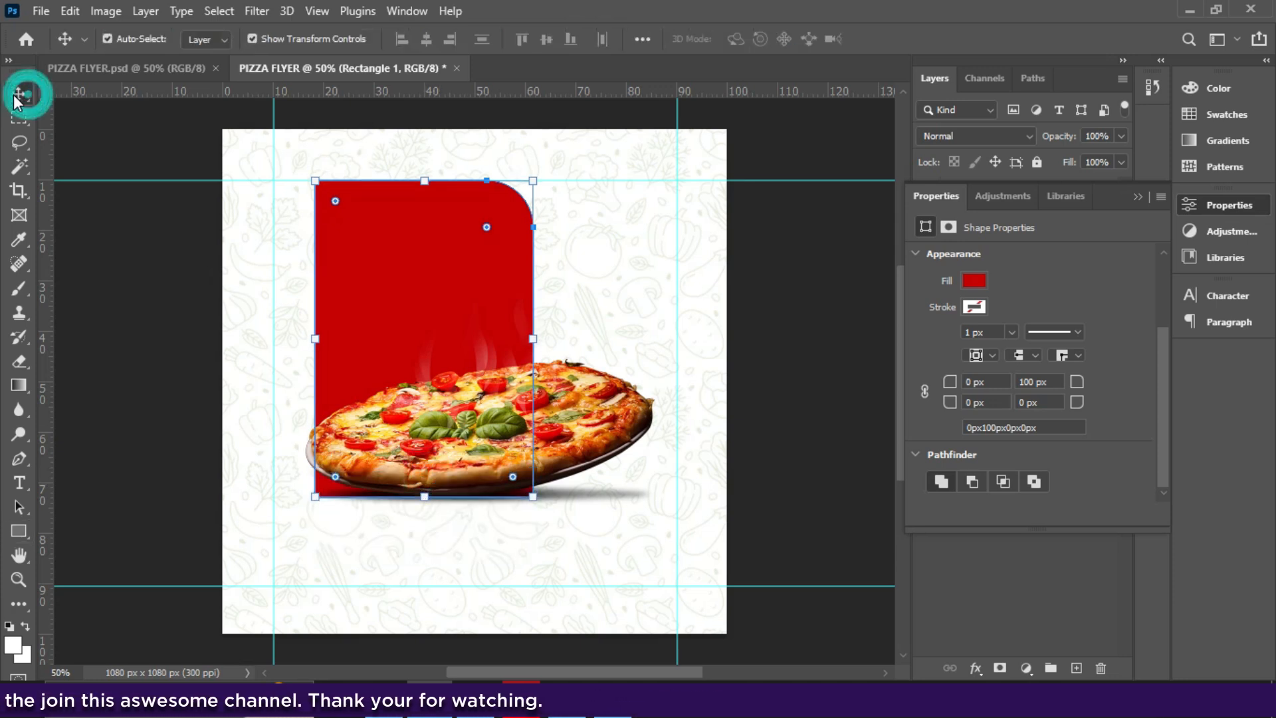
click(482, 429)
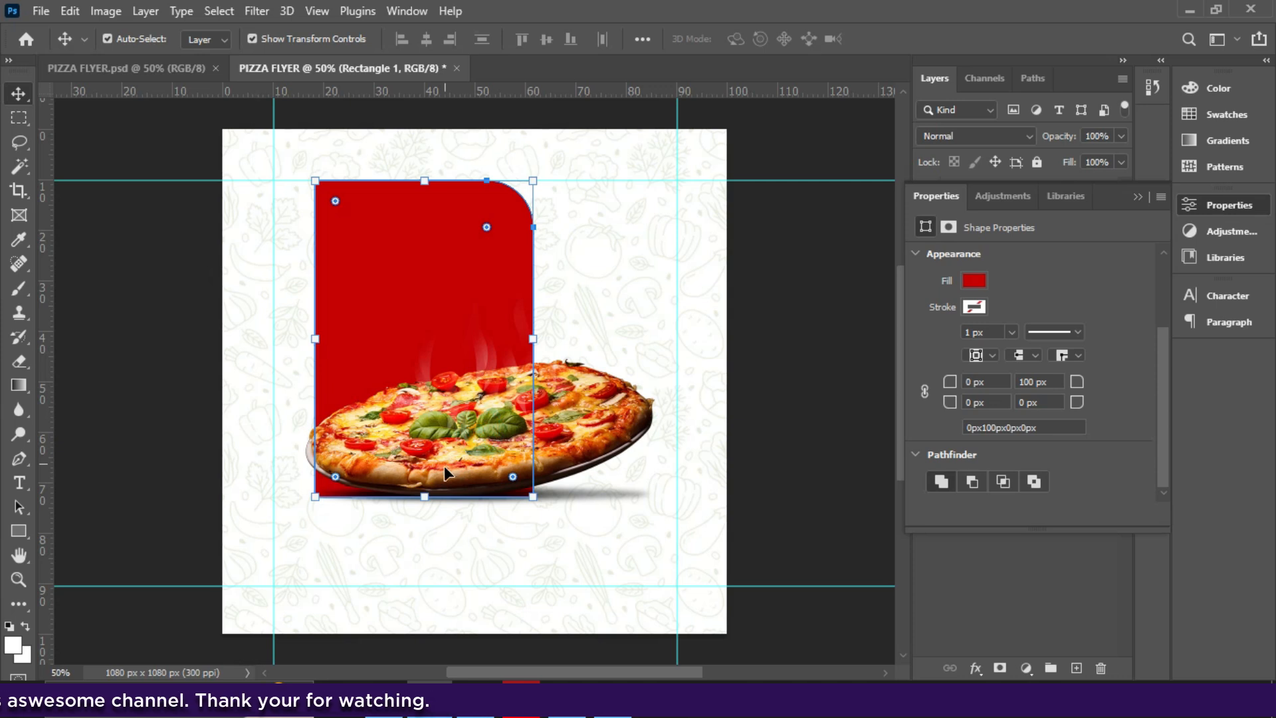
click(445, 464)
drag(445, 460, 423, 492)
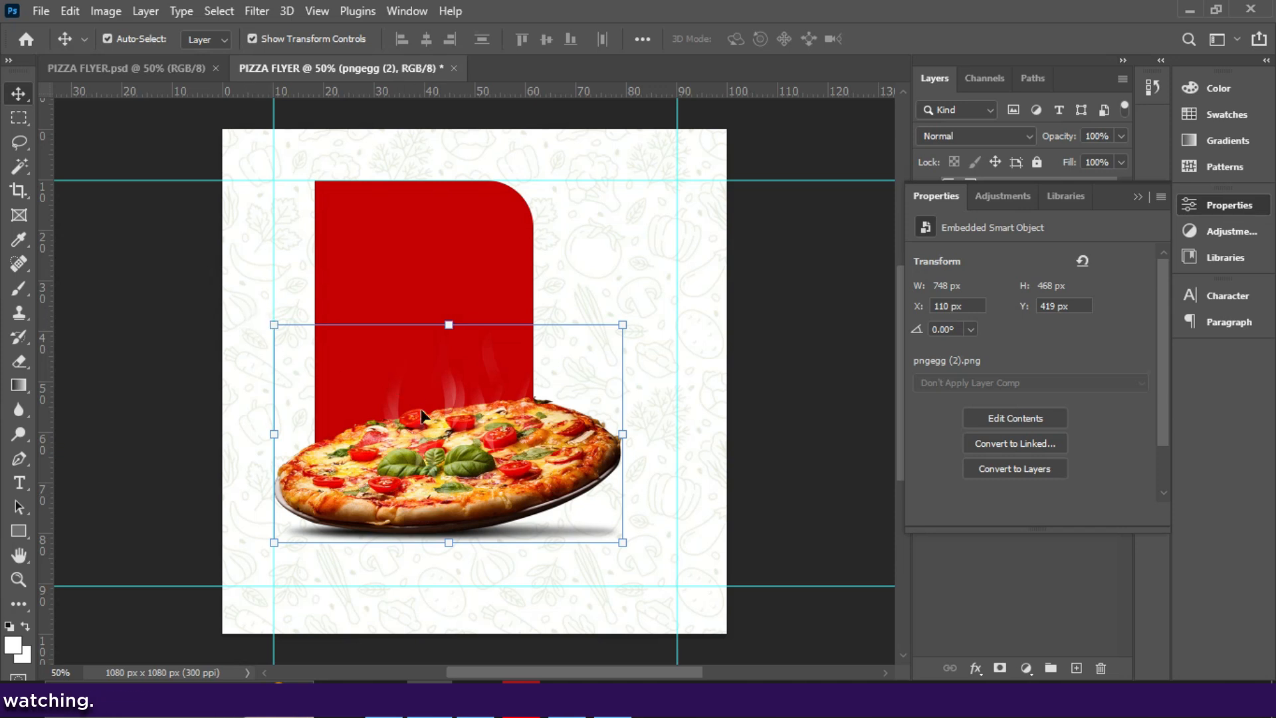
key(shift+Right)
key(shift+Right)
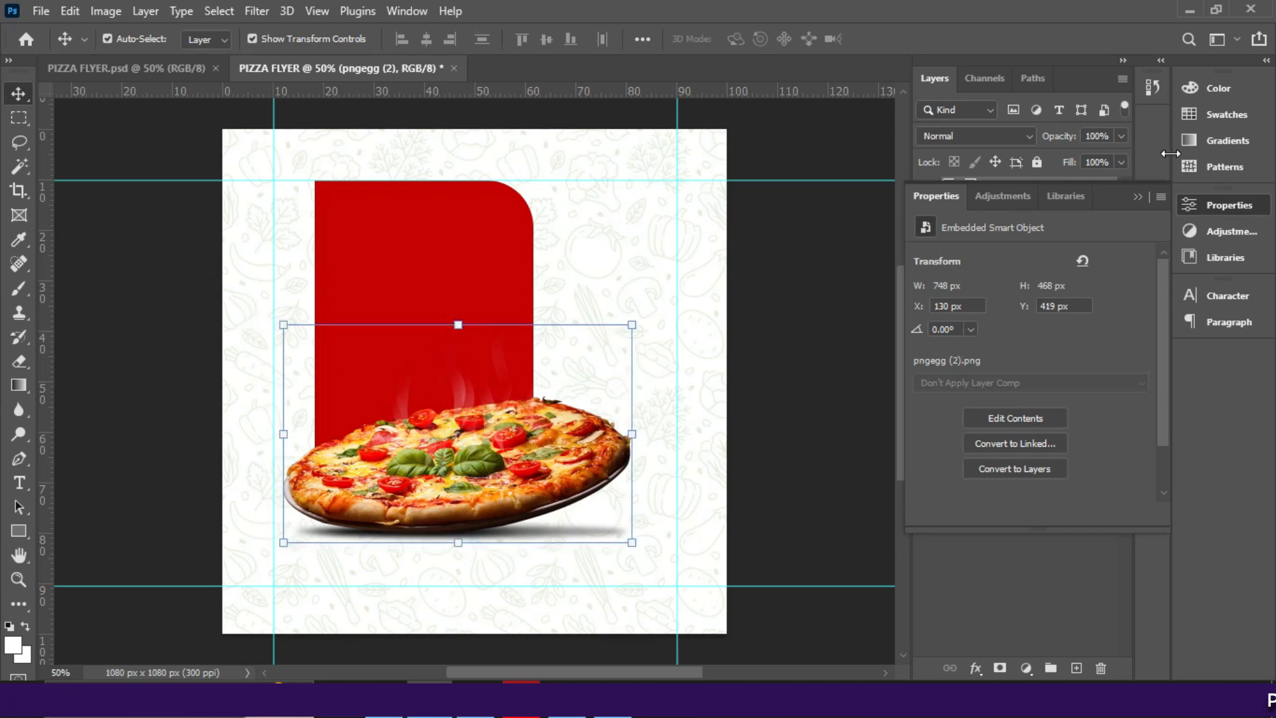
click(1138, 197)
click(1022, 246)
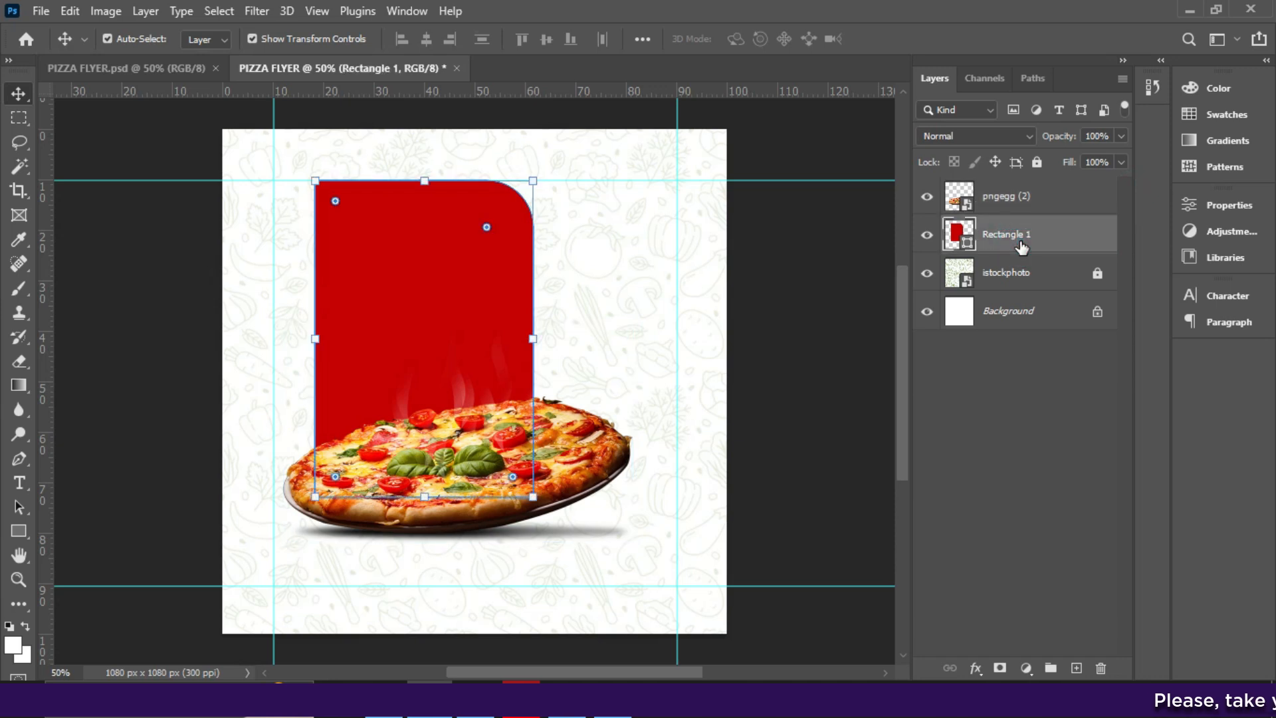
- Add a Gradient Overlay effect to Rectangle 1
click(974, 669)
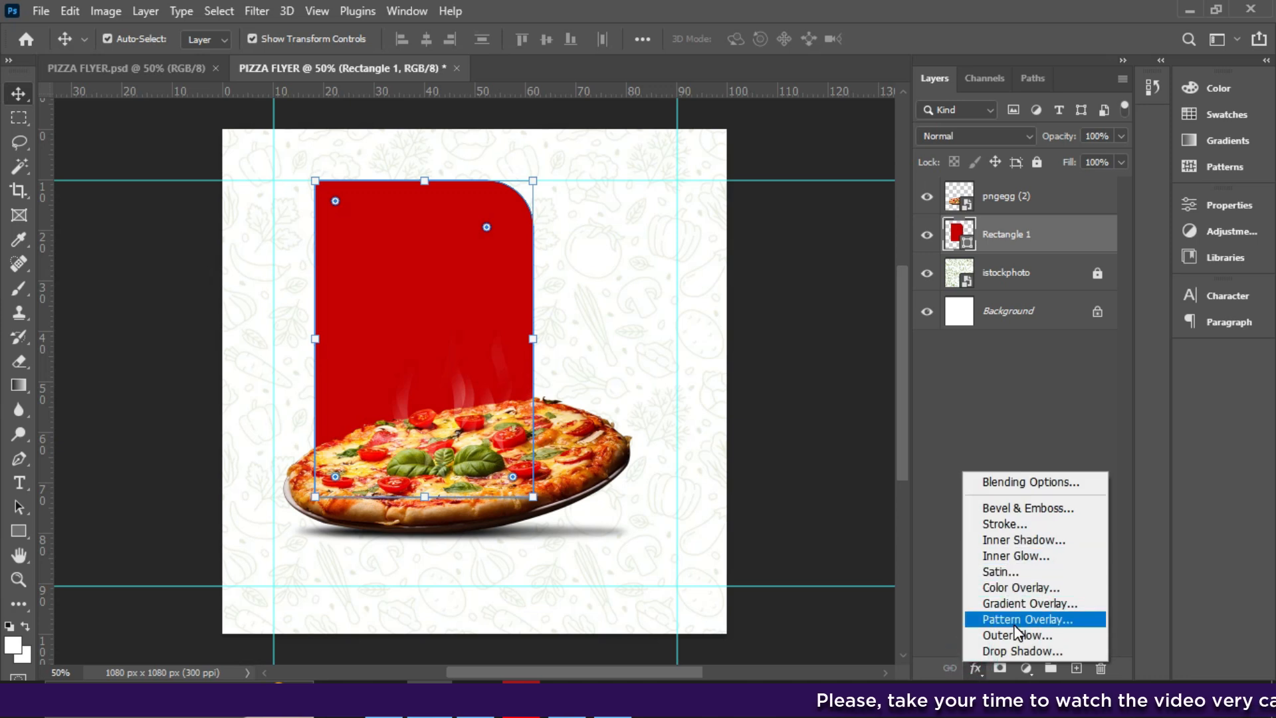
click(1011, 604)
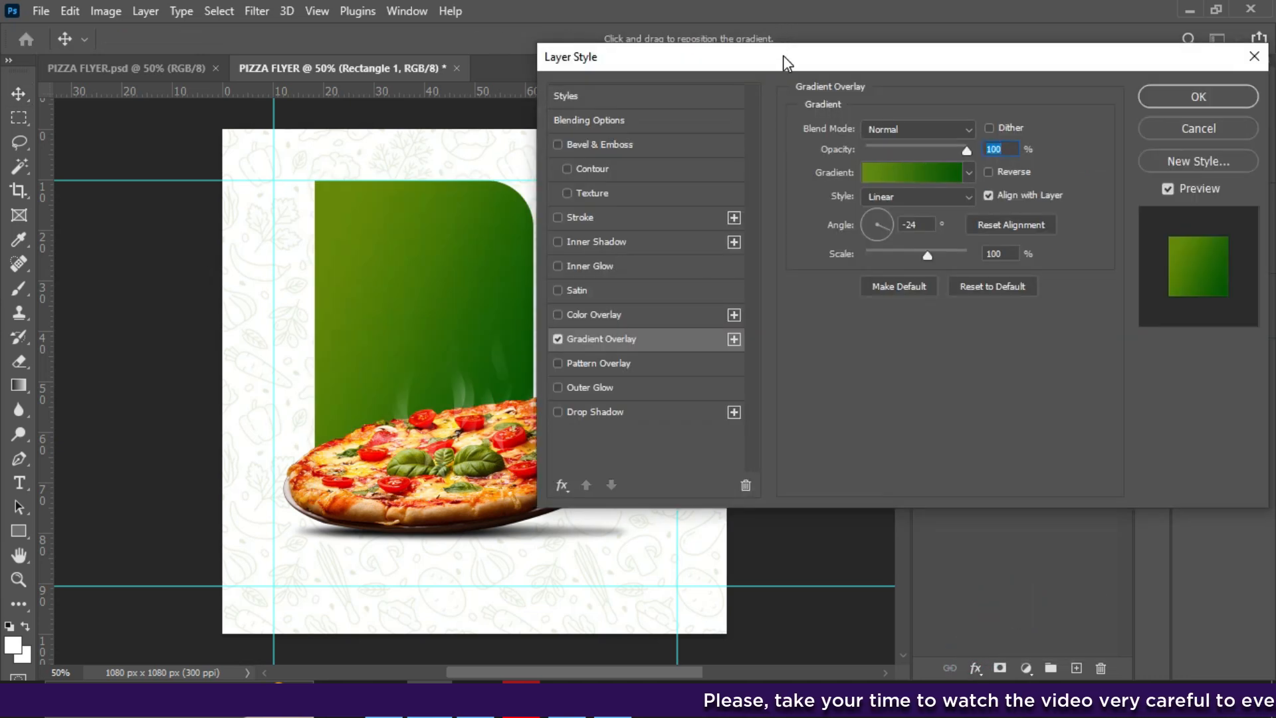
drag(783, 55, 899, 63)
click(995, 171)
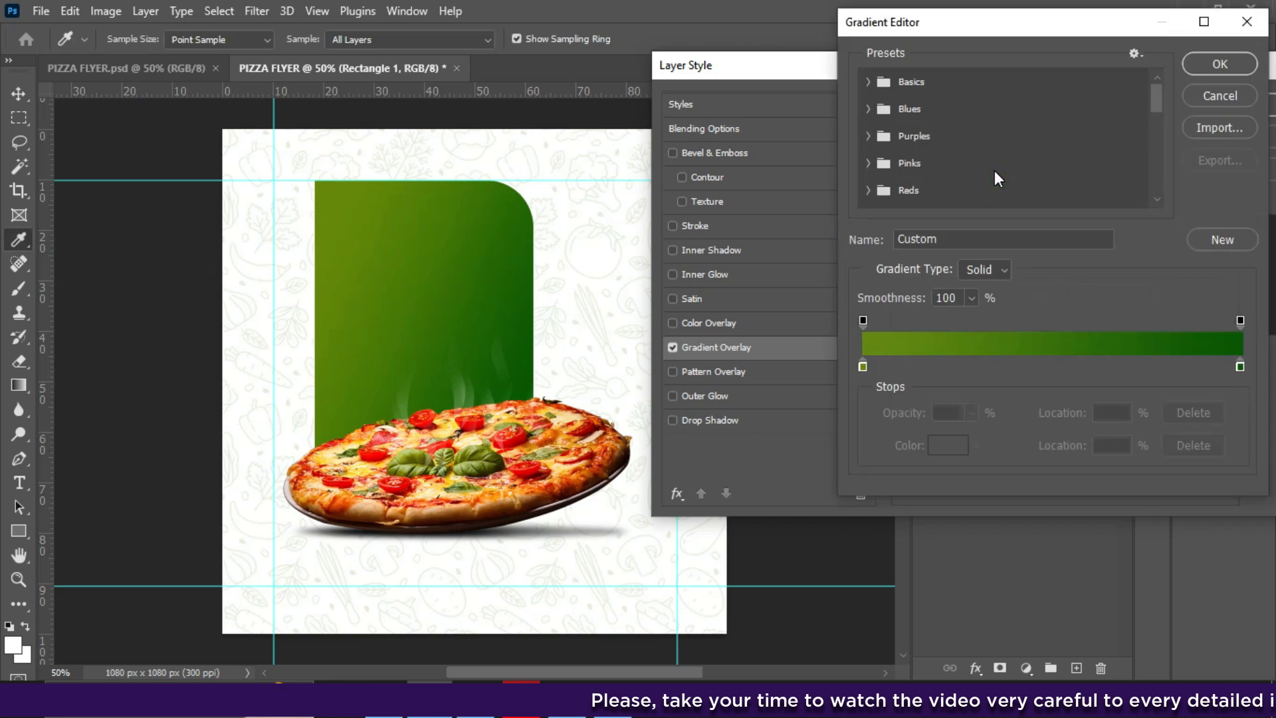
click(1206, 93)
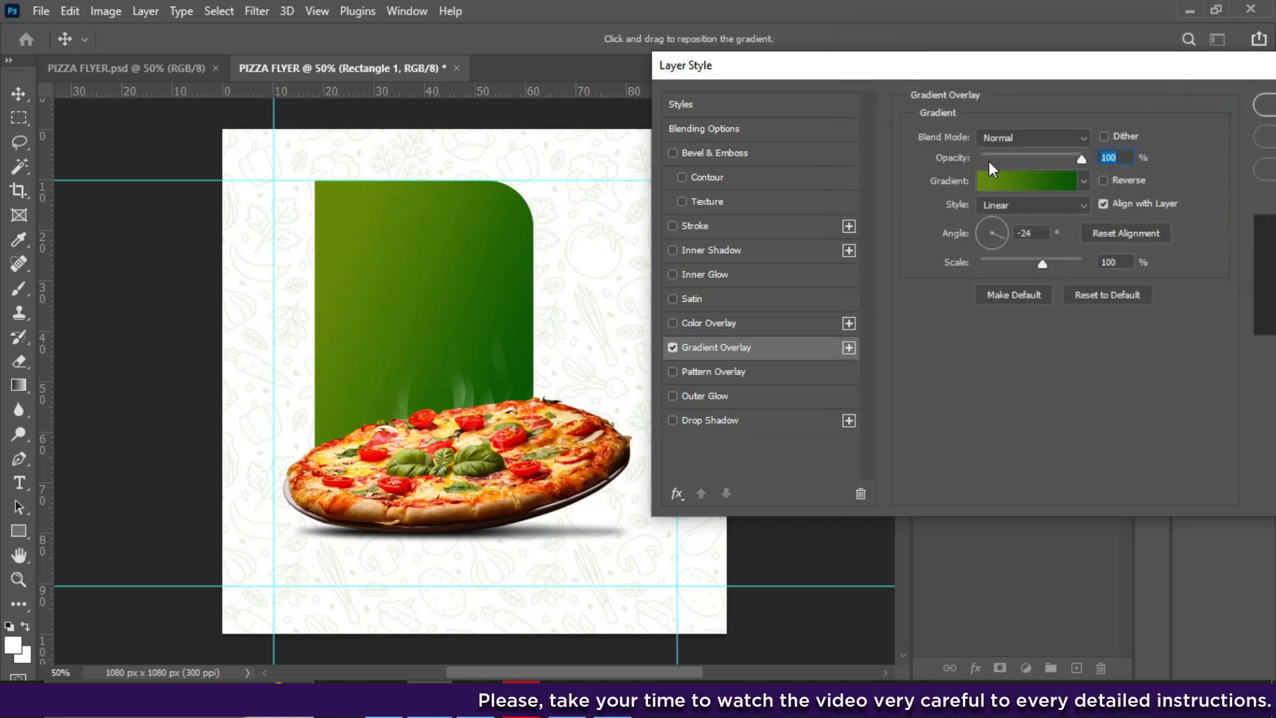
- Choose the black gradient preset and apply the overlay to darken the panel
click(1055, 181)
drag(1154, 106, 1159, 186)
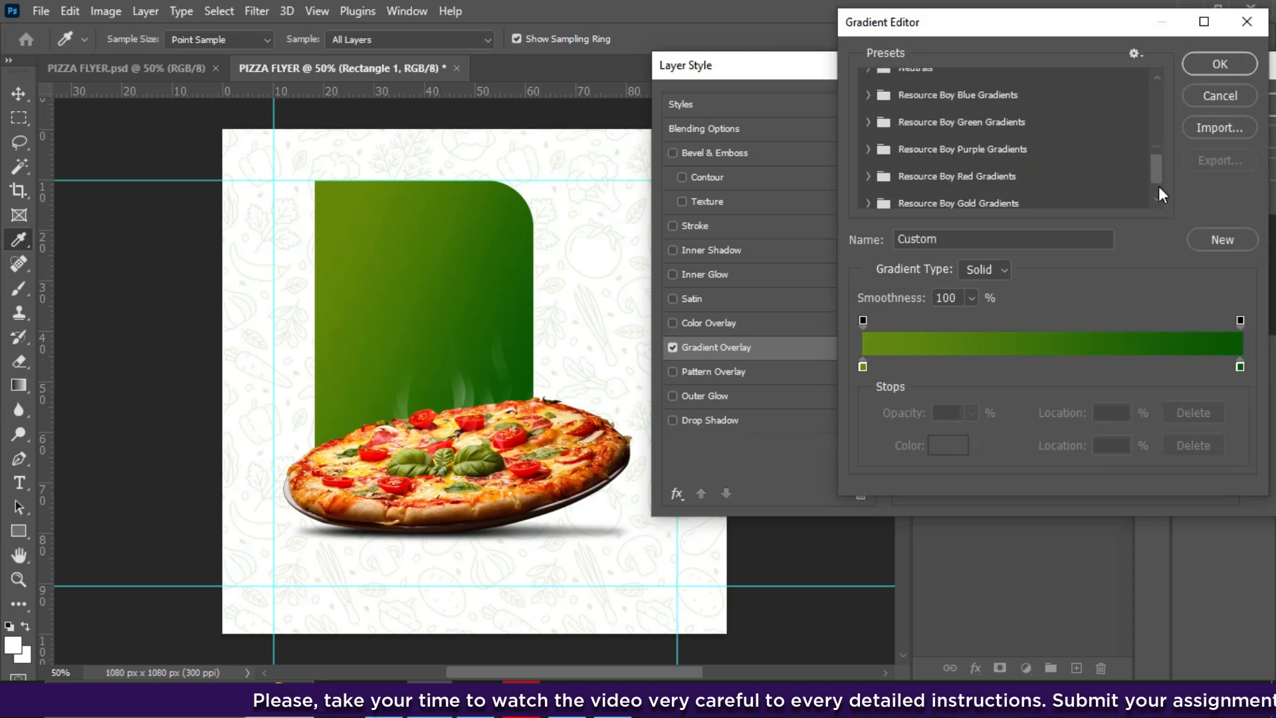
scroll(1137, 200, down, 2)
click(1116, 200)
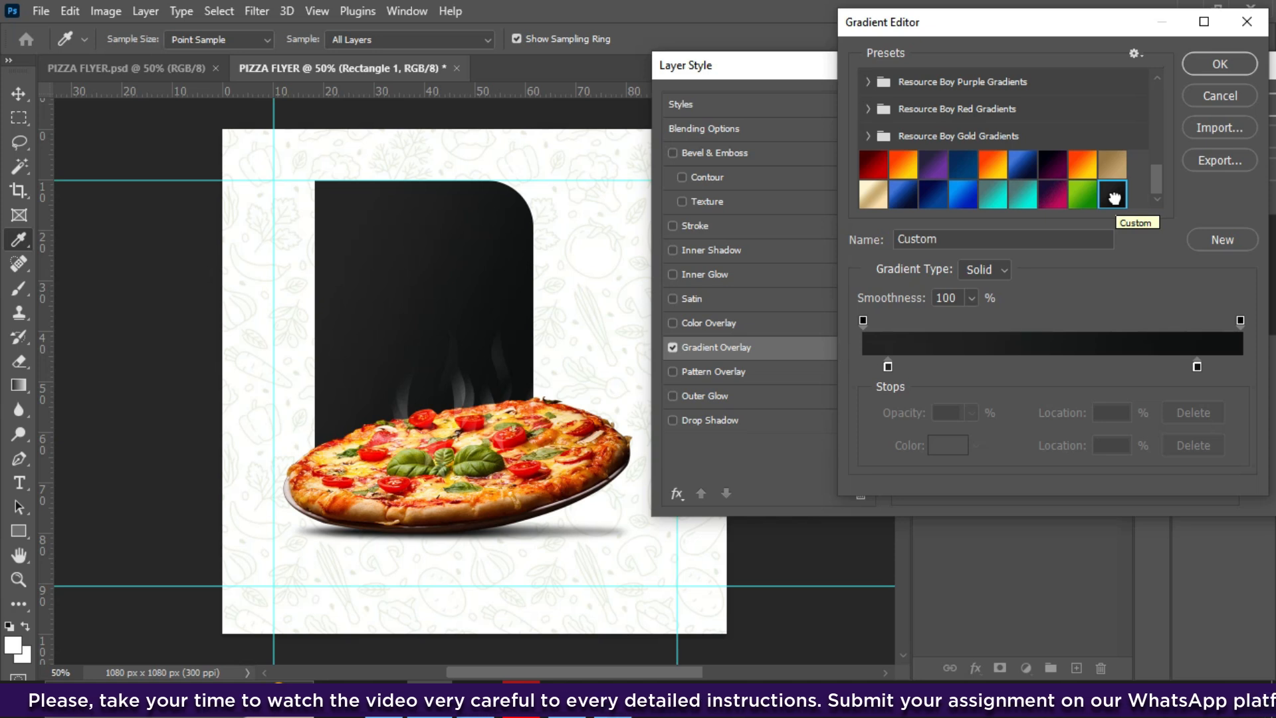
click(1111, 195)
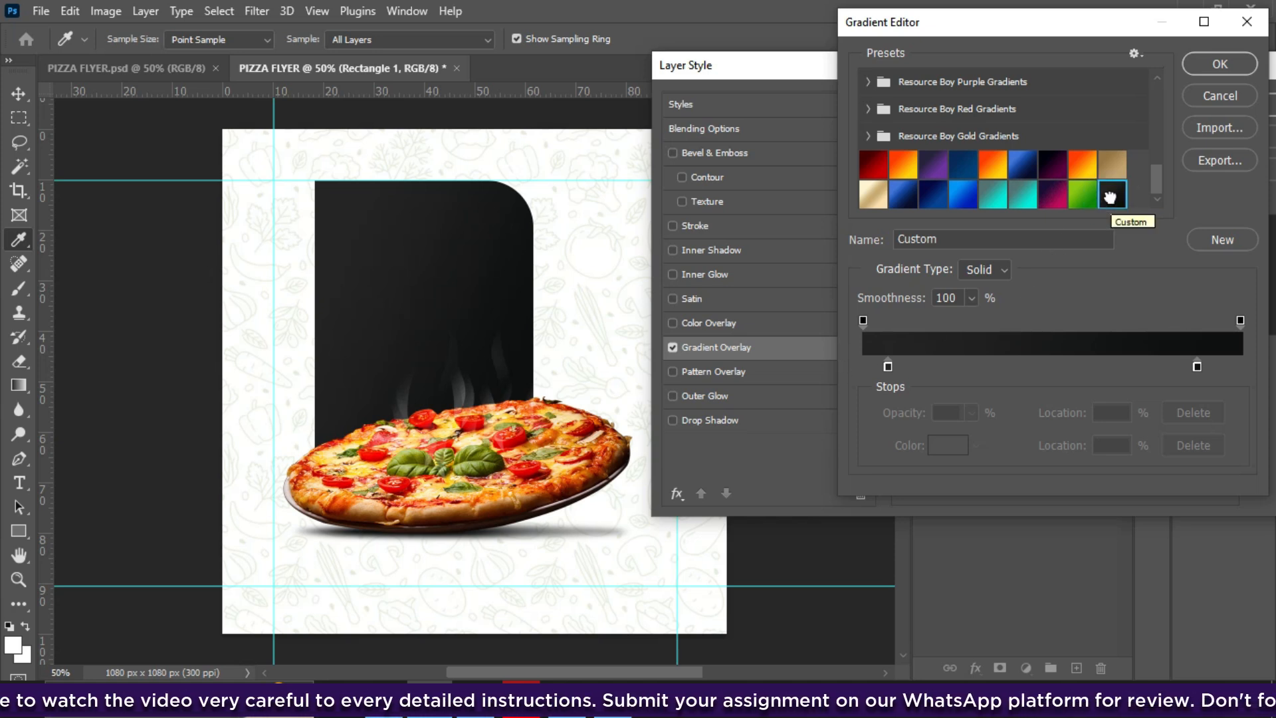
click(1202, 62)
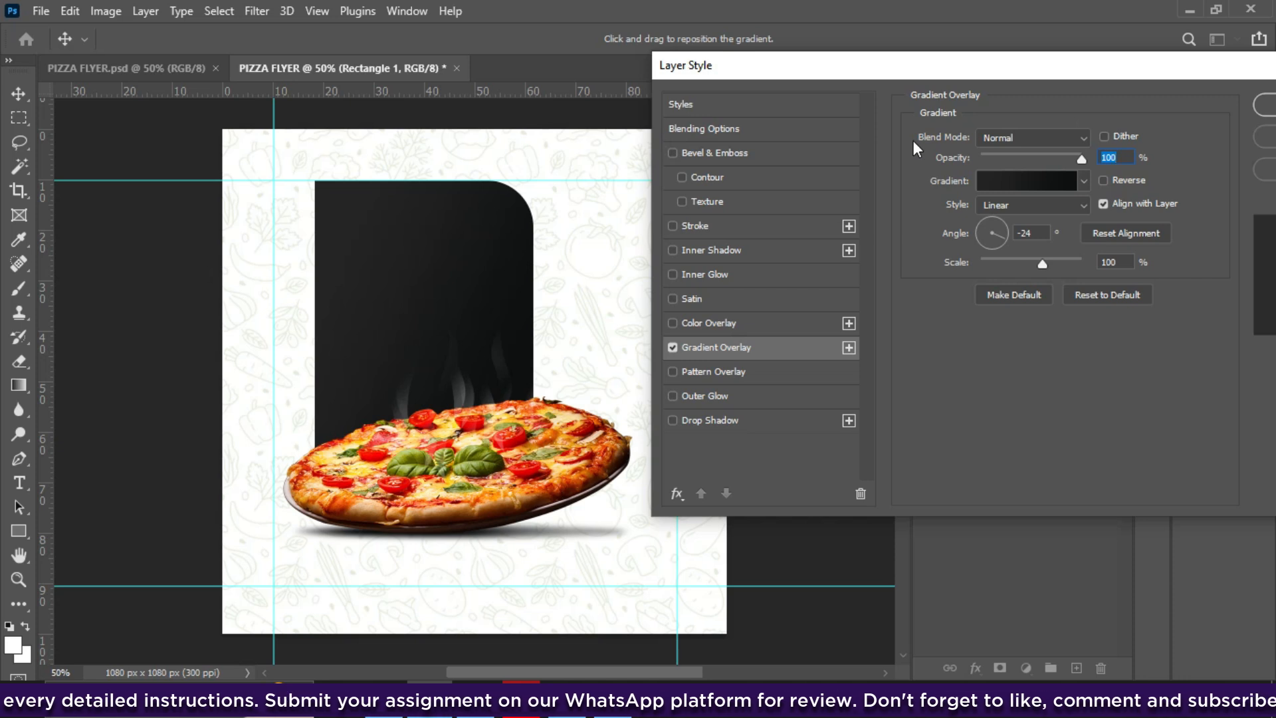
drag(908, 77, 832, 66)
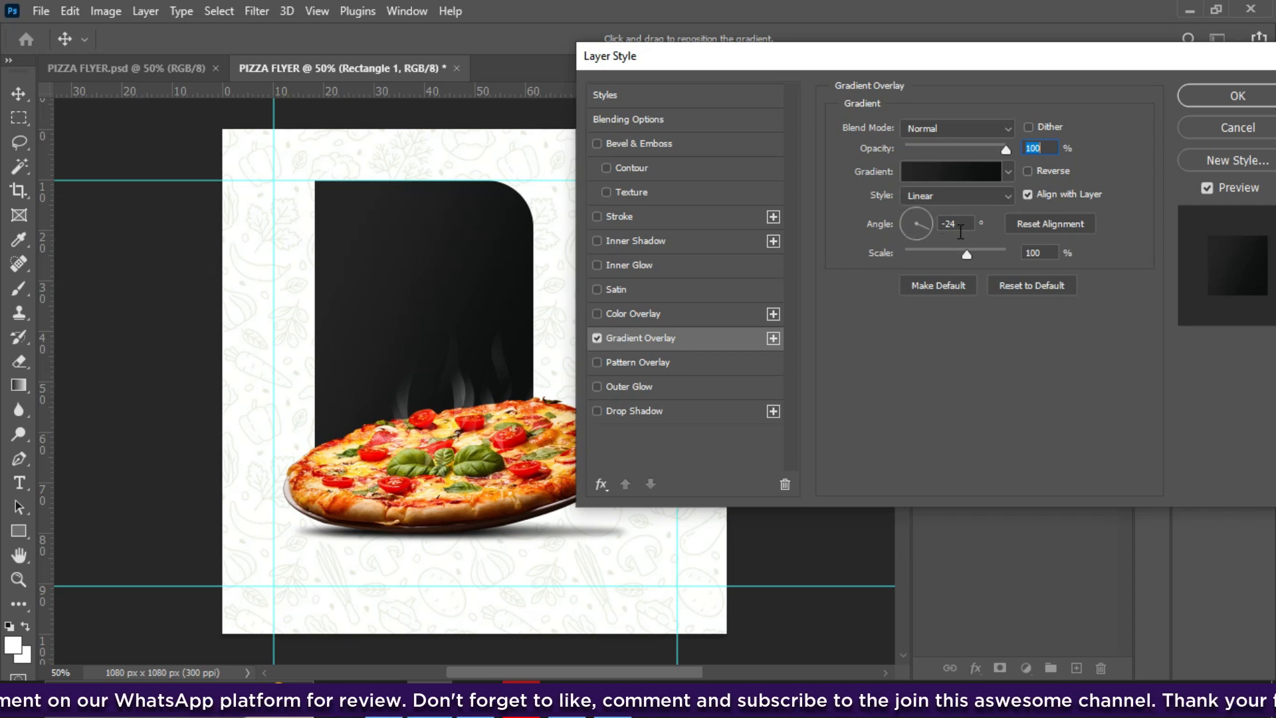
click(1197, 100)
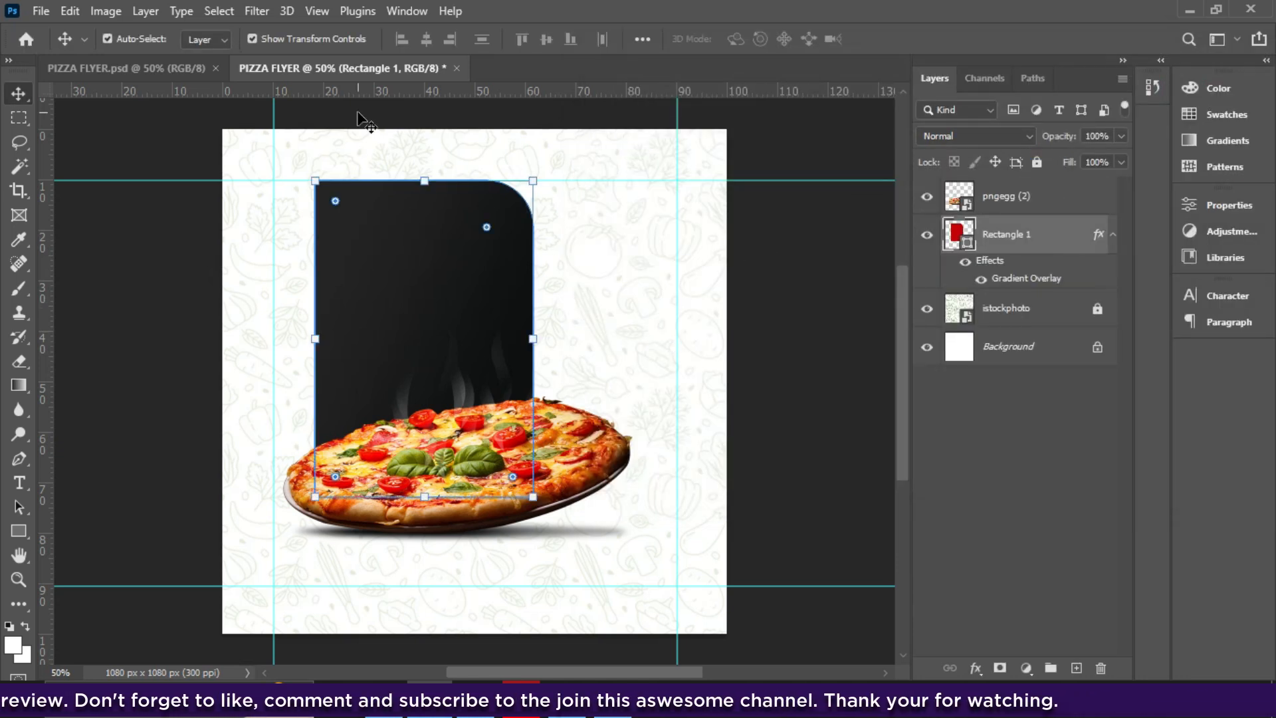
- Draw a 216 x 216 px red square right of the dark panel
click(104, 69)
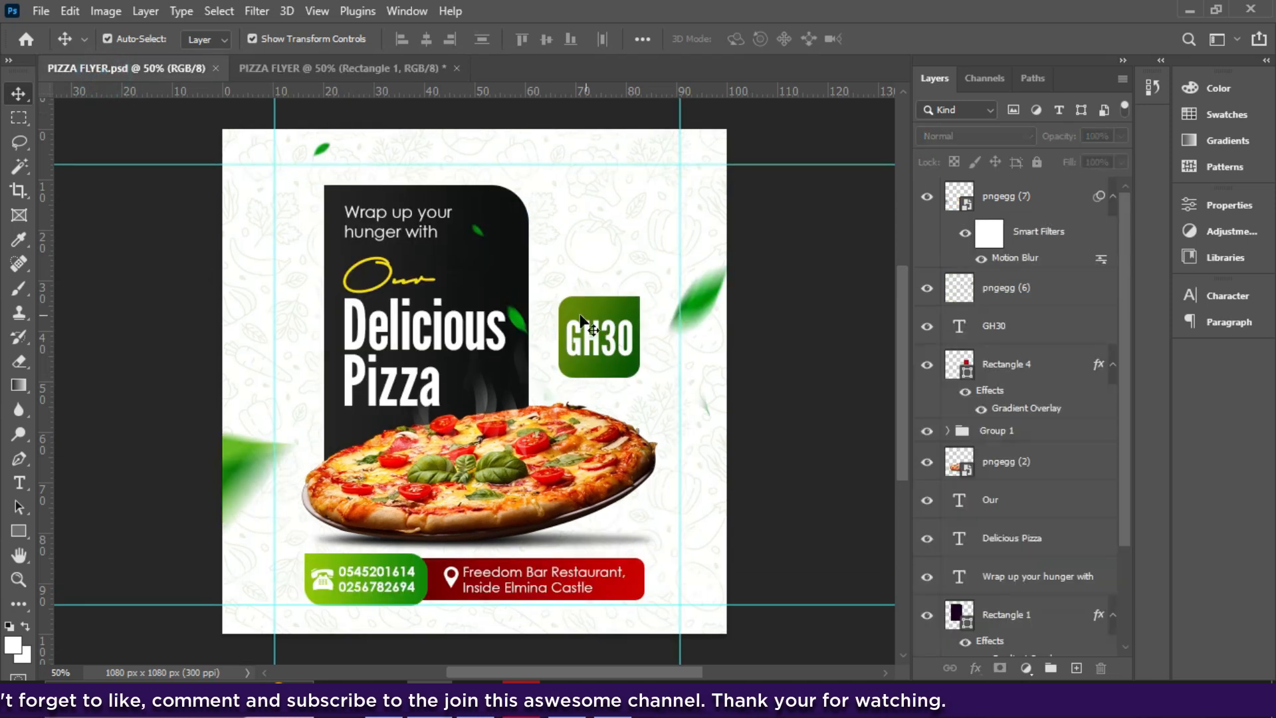
click(370, 68)
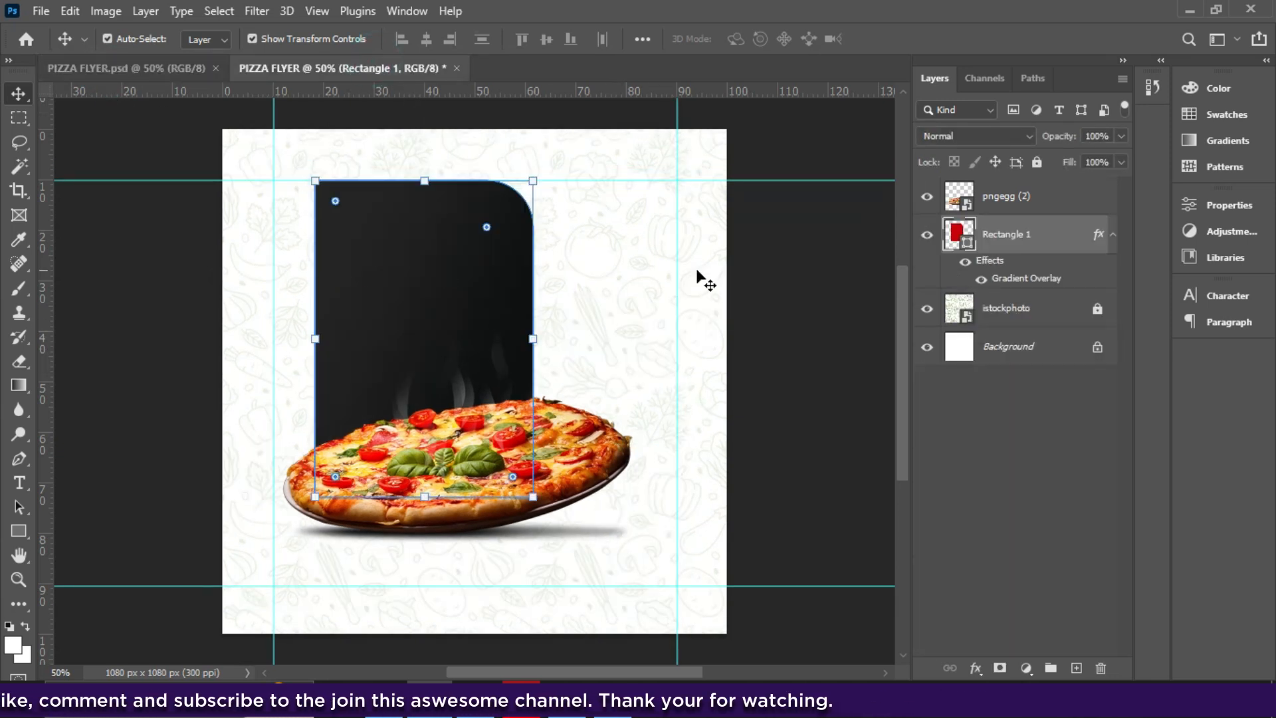
click(1009, 201)
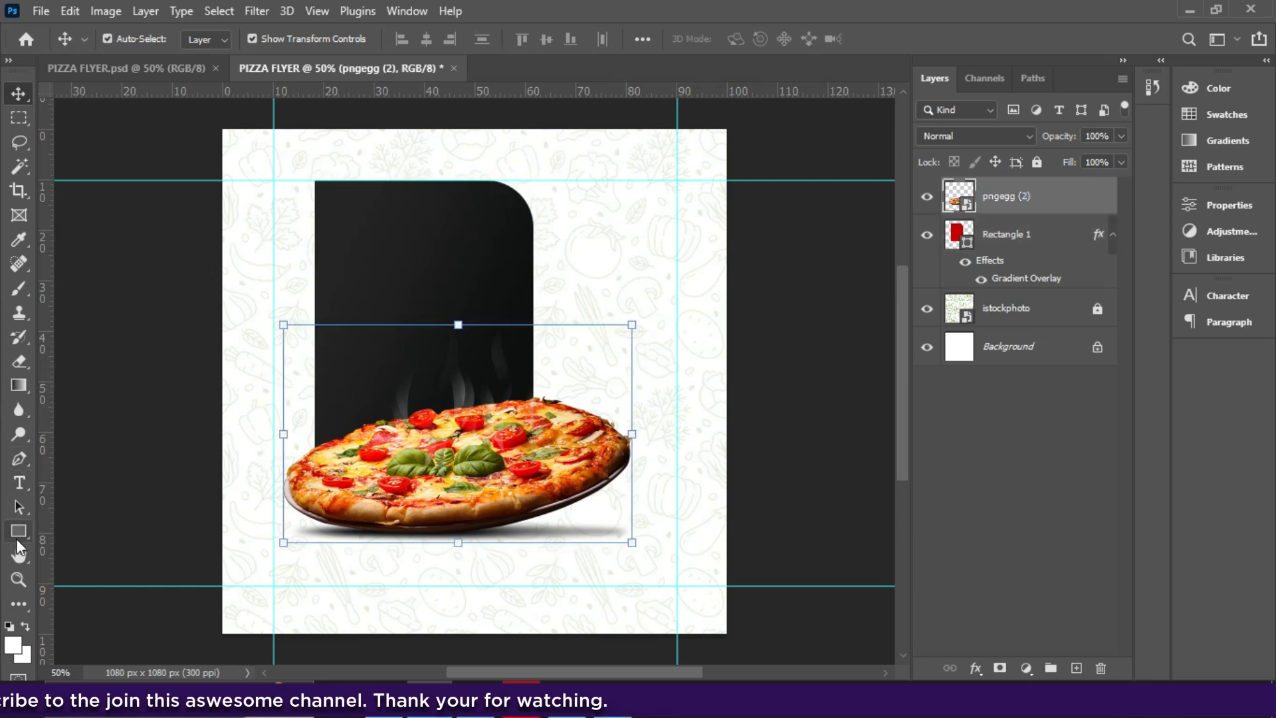
click(19, 532)
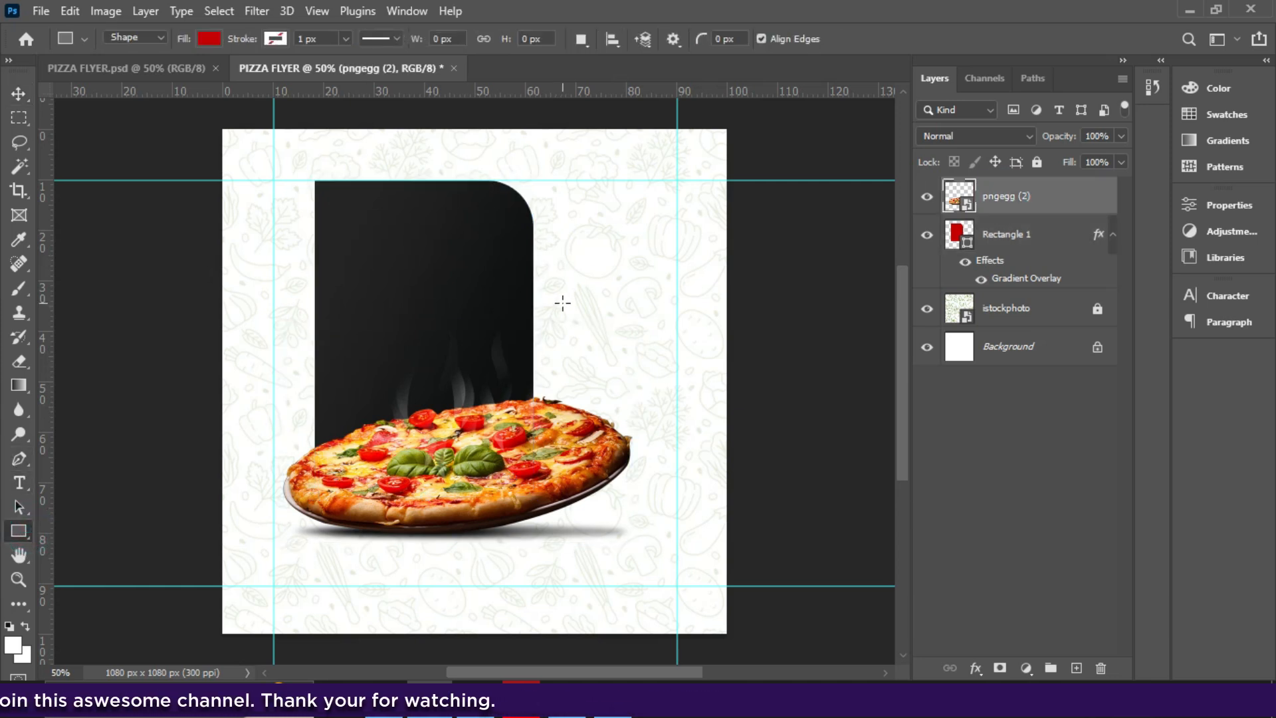
drag(566, 289, 693, 390)
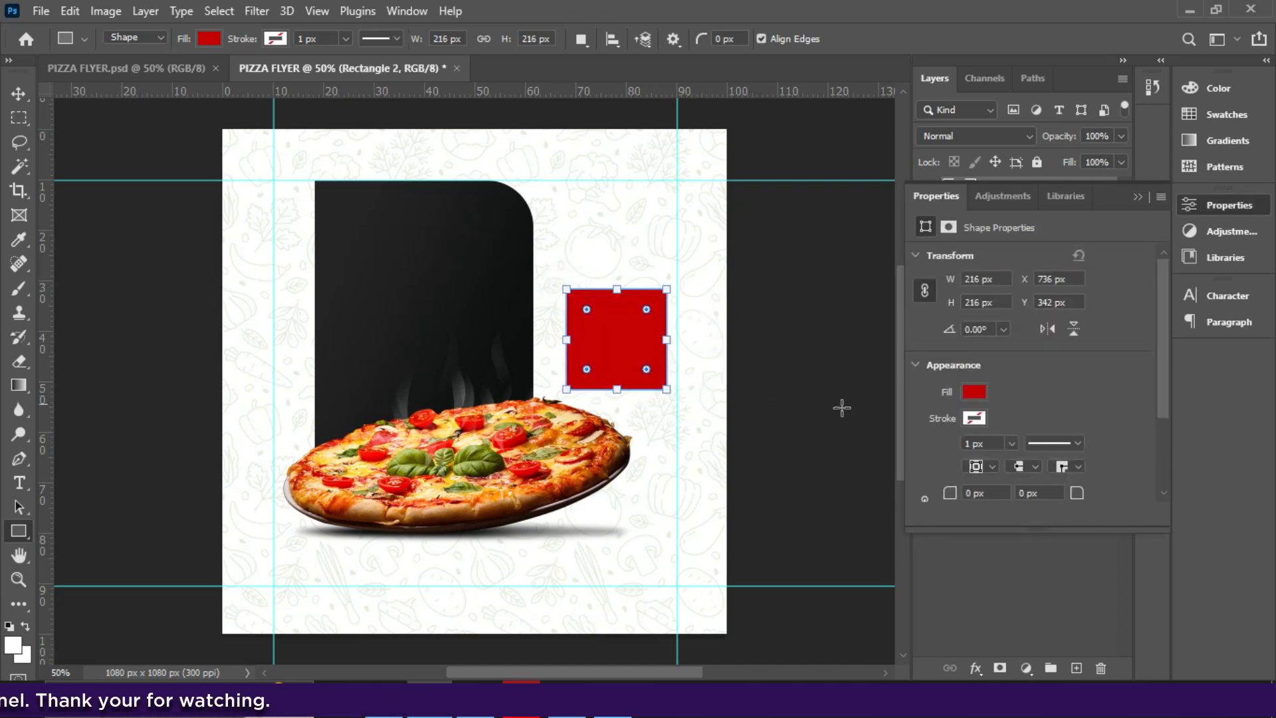
- Round the square's top-right corner to 46 px and bottom-left to 58 px
scroll(1161, 386, down, 3)
drag(1077, 382, 1115, 392)
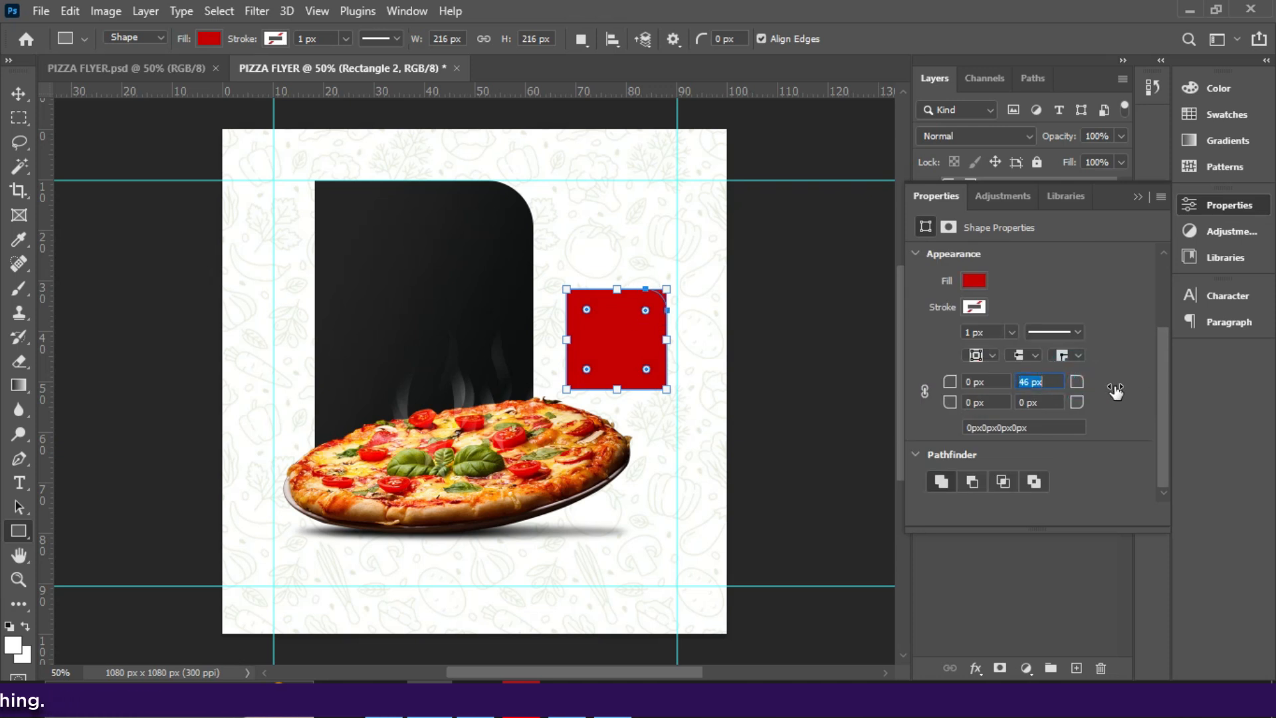
drag(955, 410, 1009, 412)
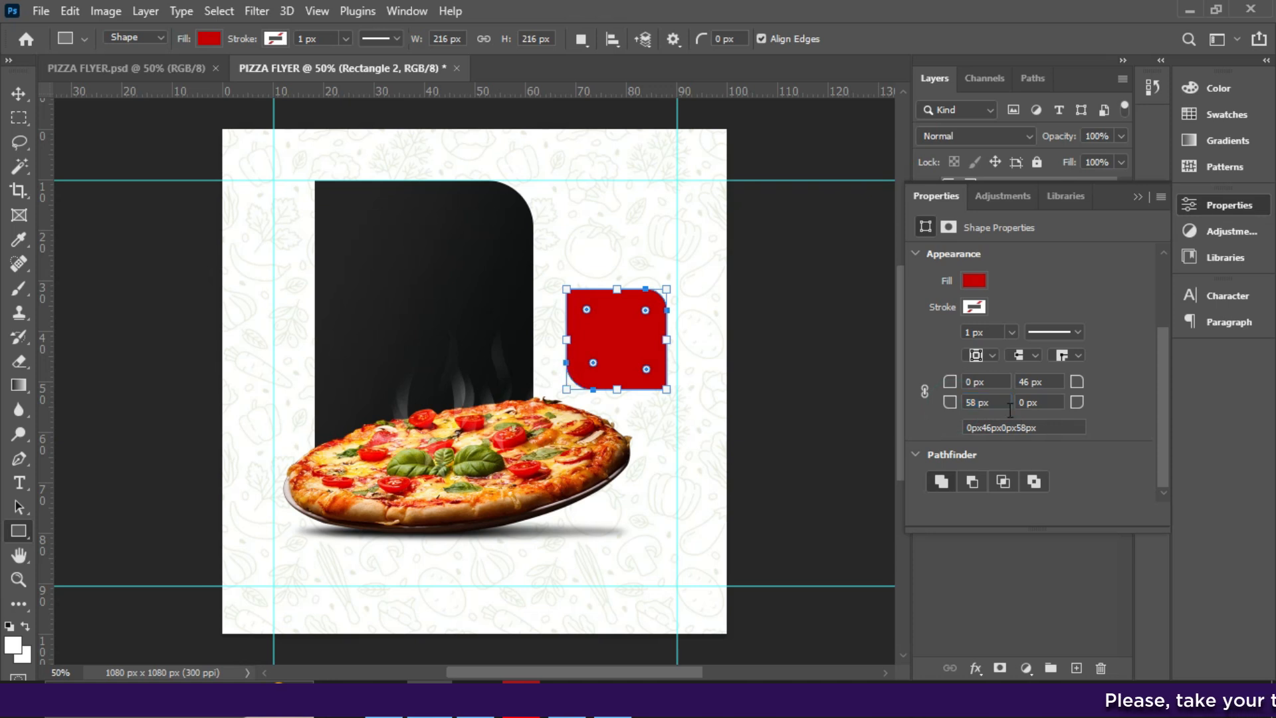
click(1138, 197)
click(19, 93)
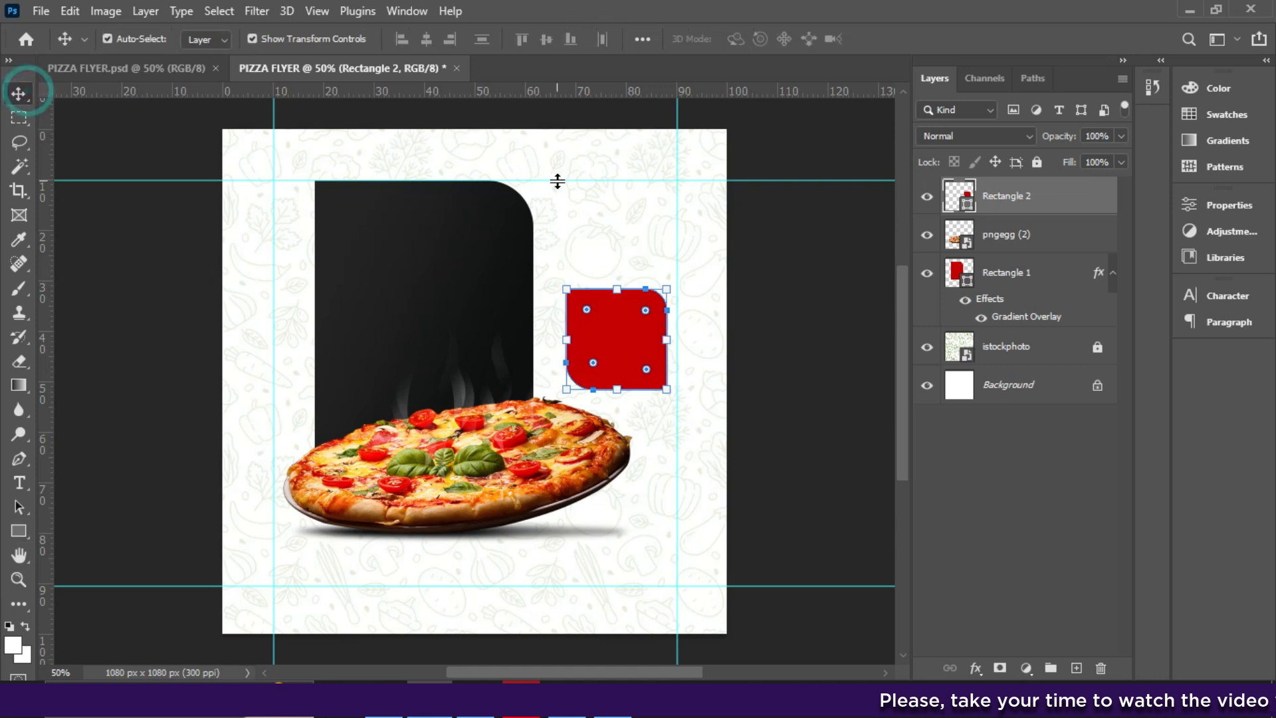
- Add a Gradient Overlay to the badge rectangle using the green preset gradient
click(976, 668)
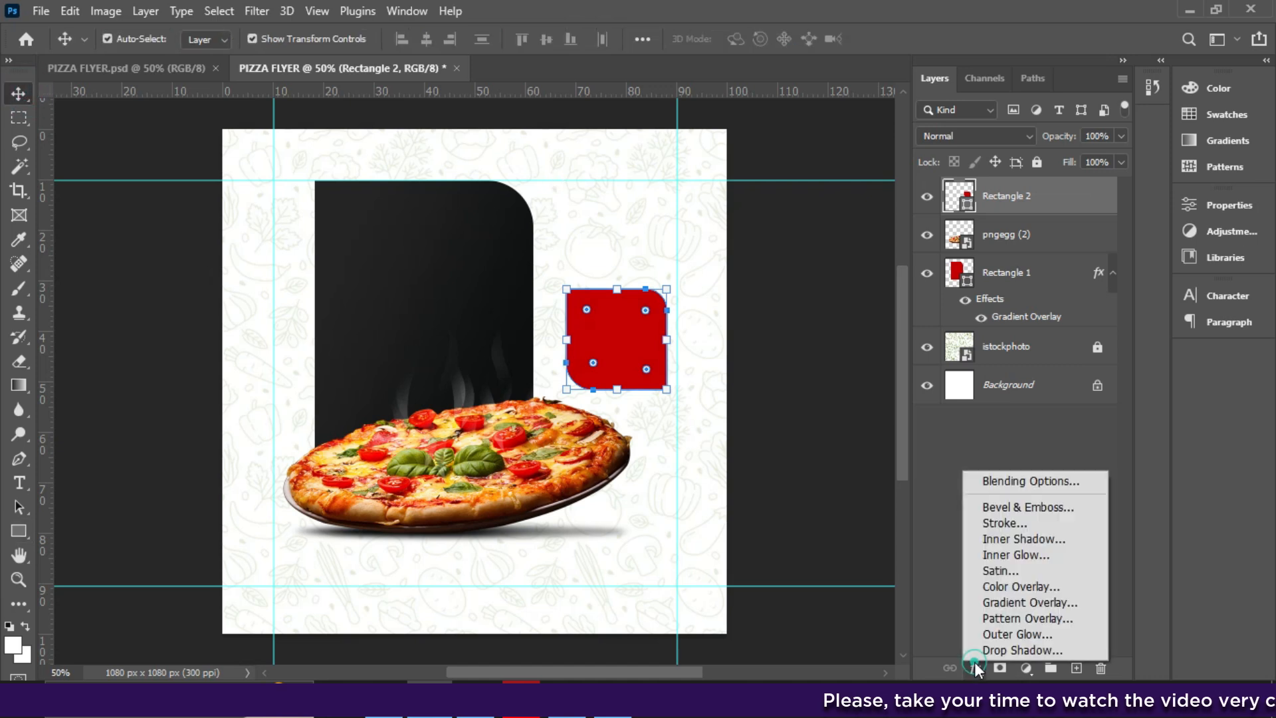
click(994, 604)
drag(869, 64, 1064, 64)
click(1112, 166)
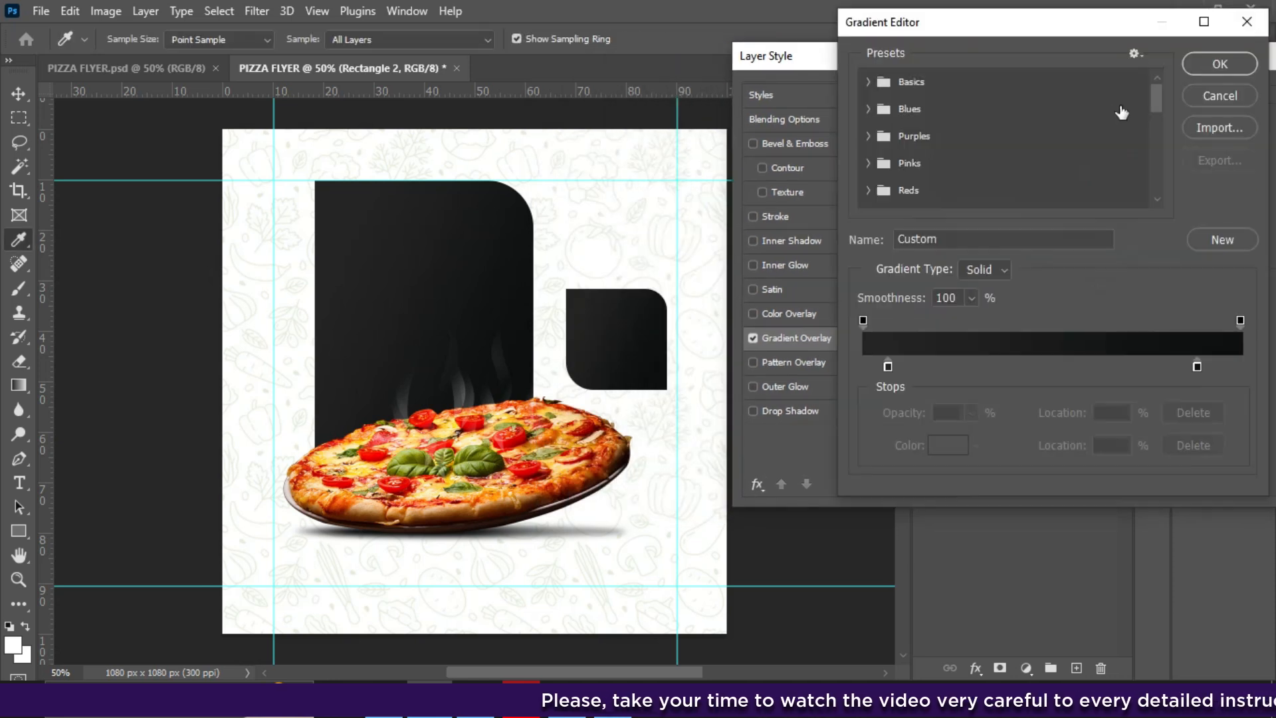
drag(1159, 101, 1143, 200)
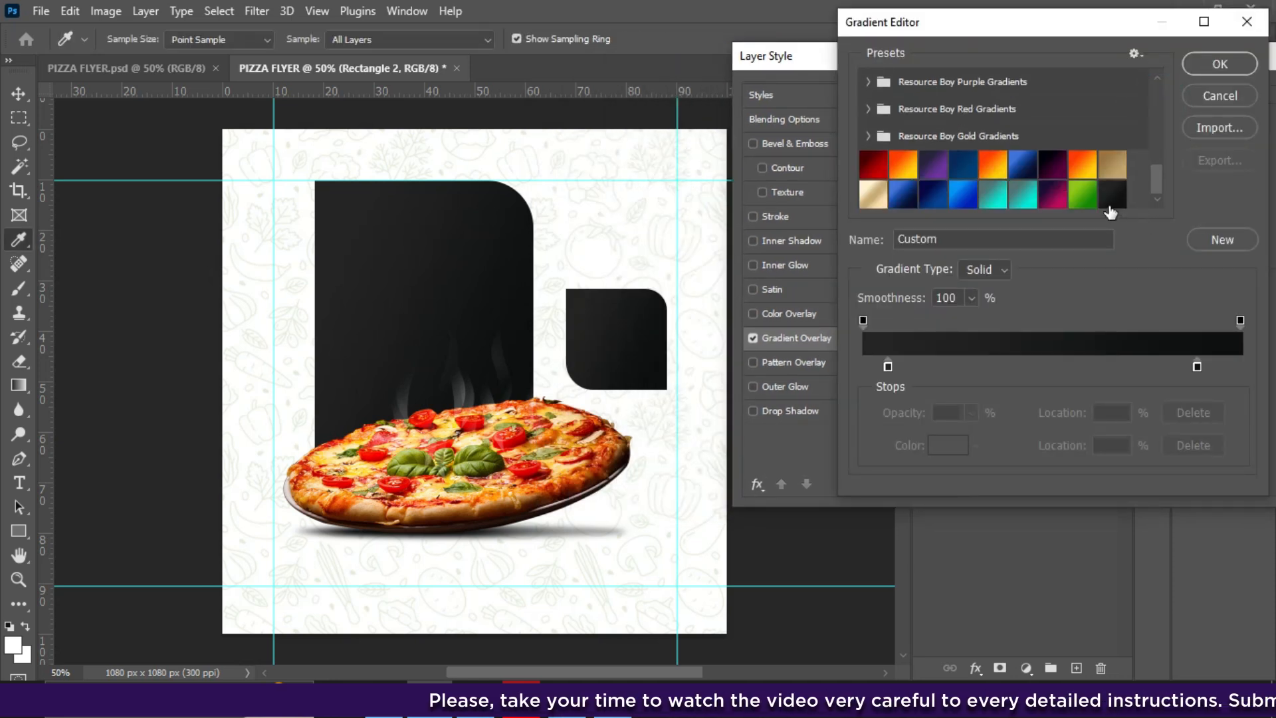
click(1084, 195)
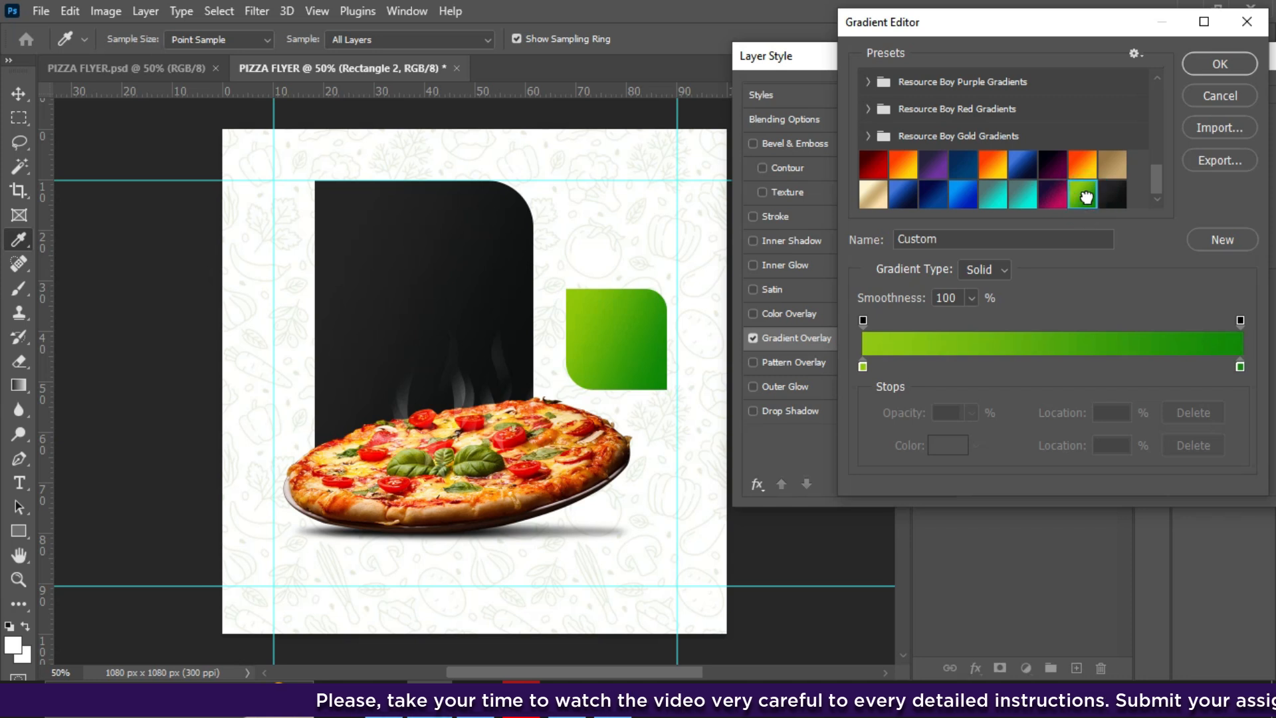
double_click(1079, 196)
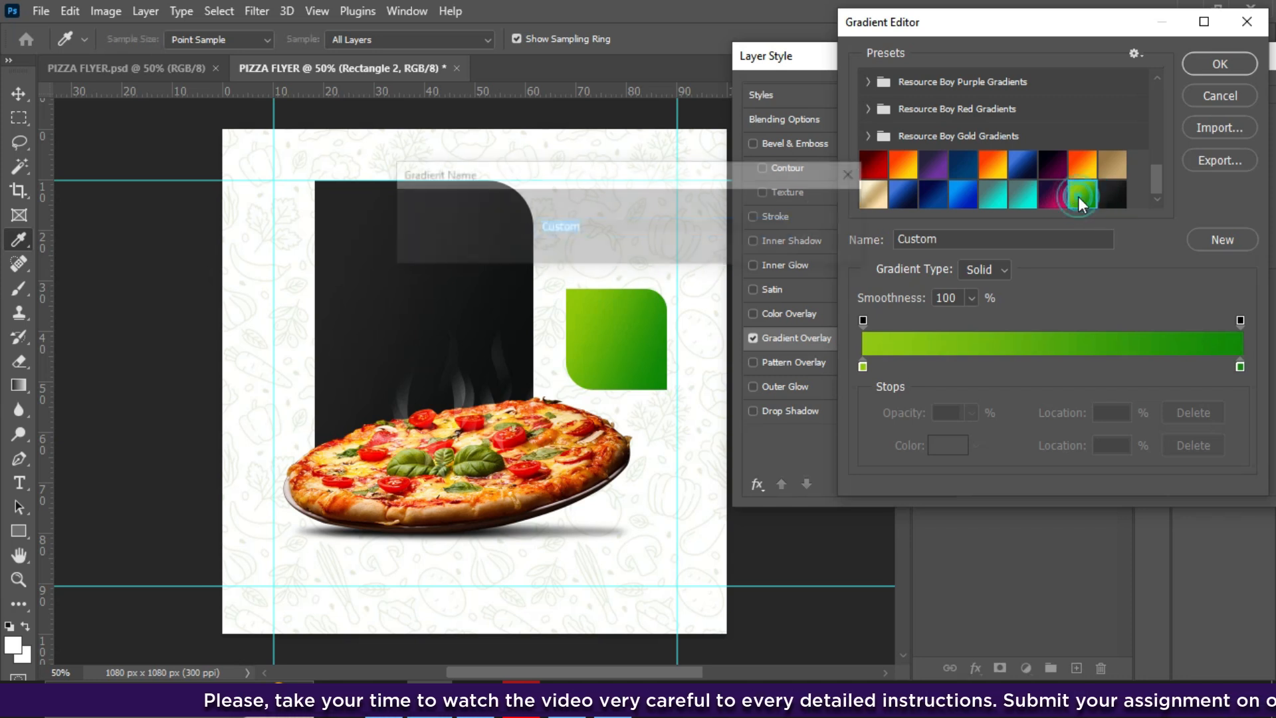
click(833, 247)
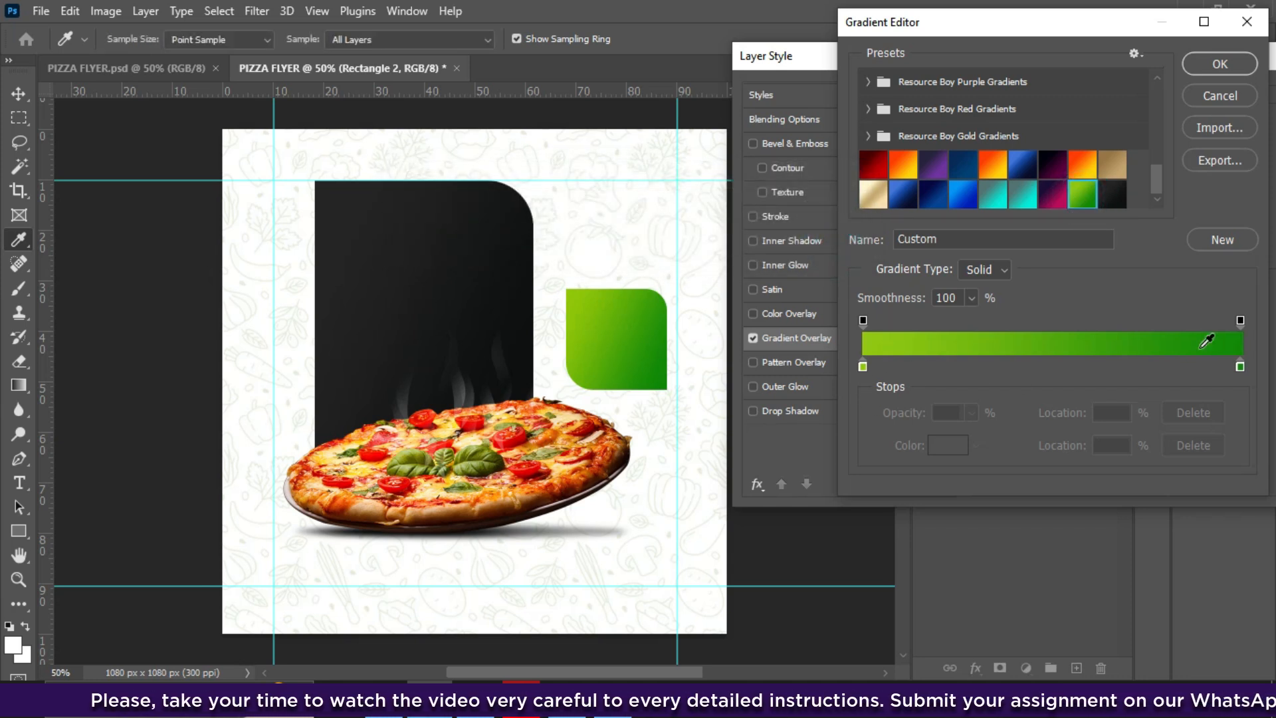
- Change both gradient colour stops to darker greens and apply the overlay
double_click(864, 366)
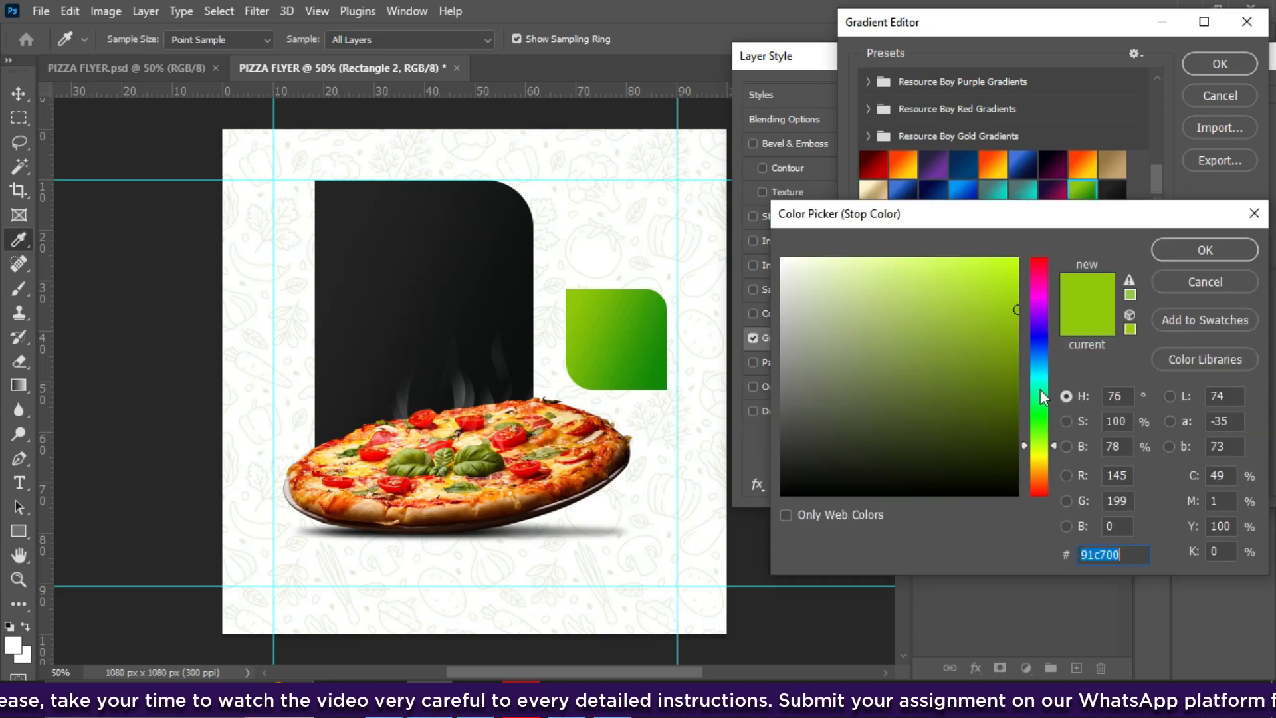
click(1015, 353)
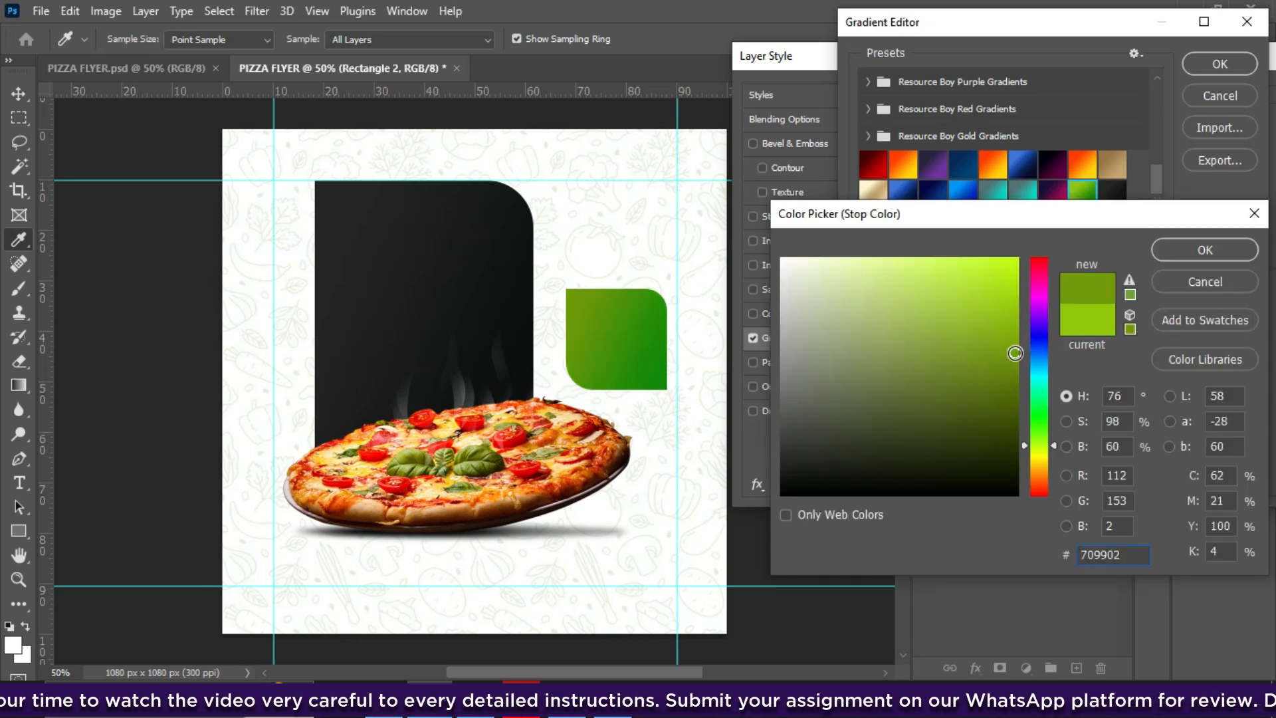
click(1176, 255)
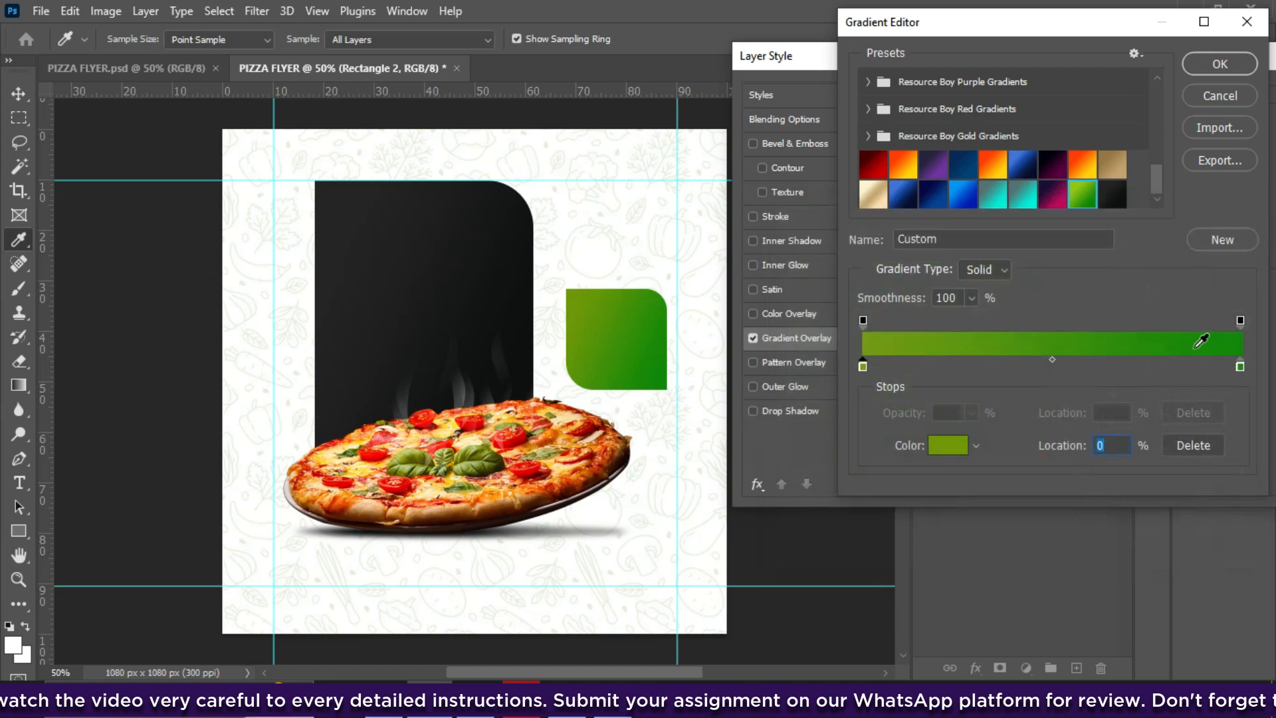
click(1240, 366)
double_click(1239, 366)
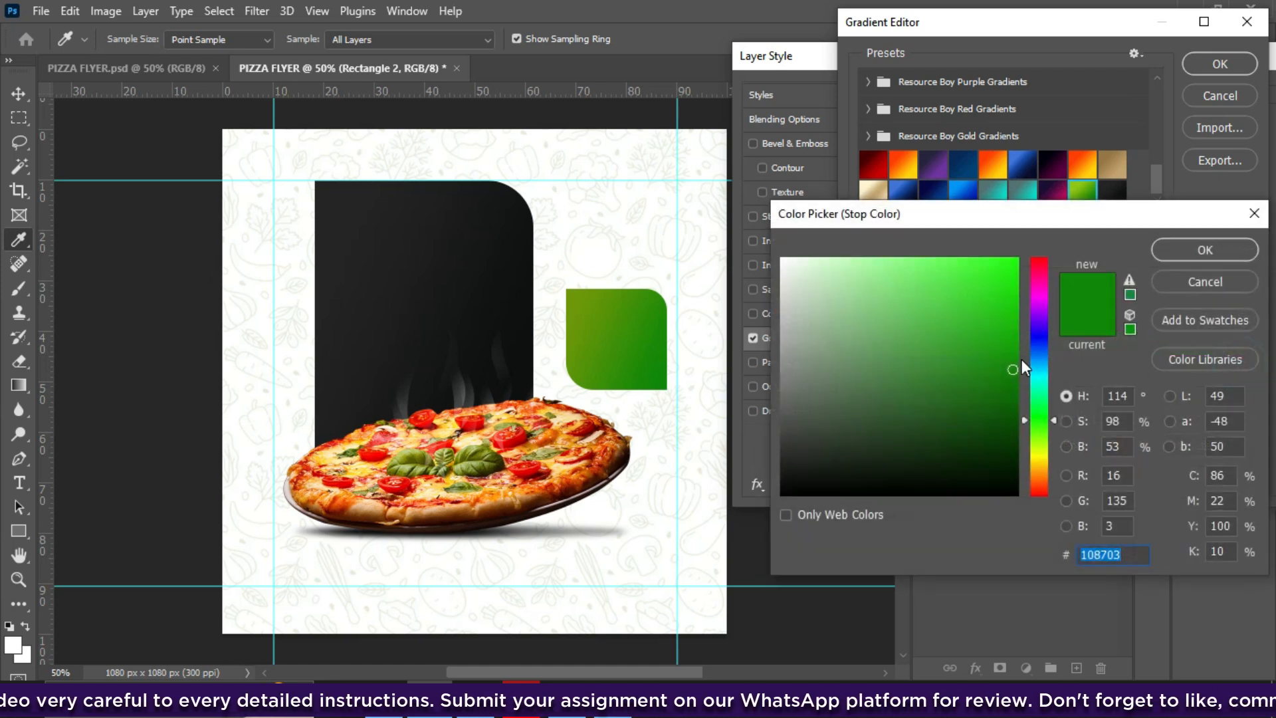
click(1018, 402)
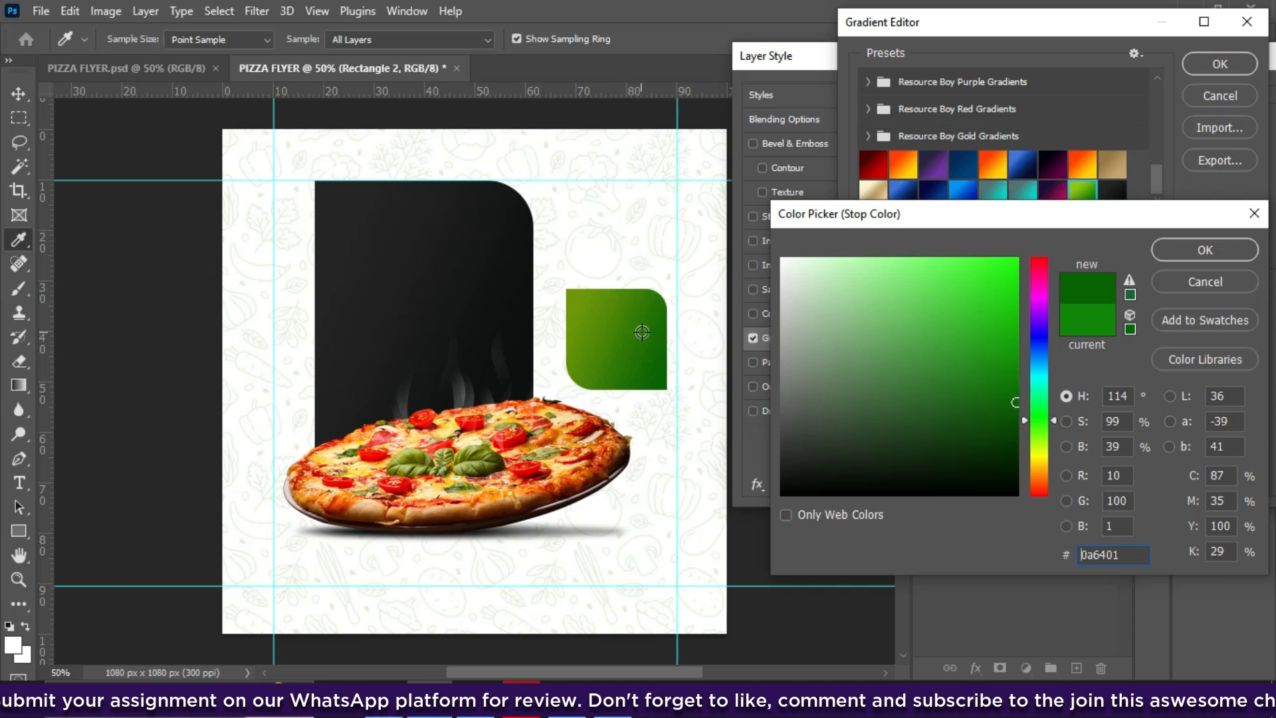
click(1188, 249)
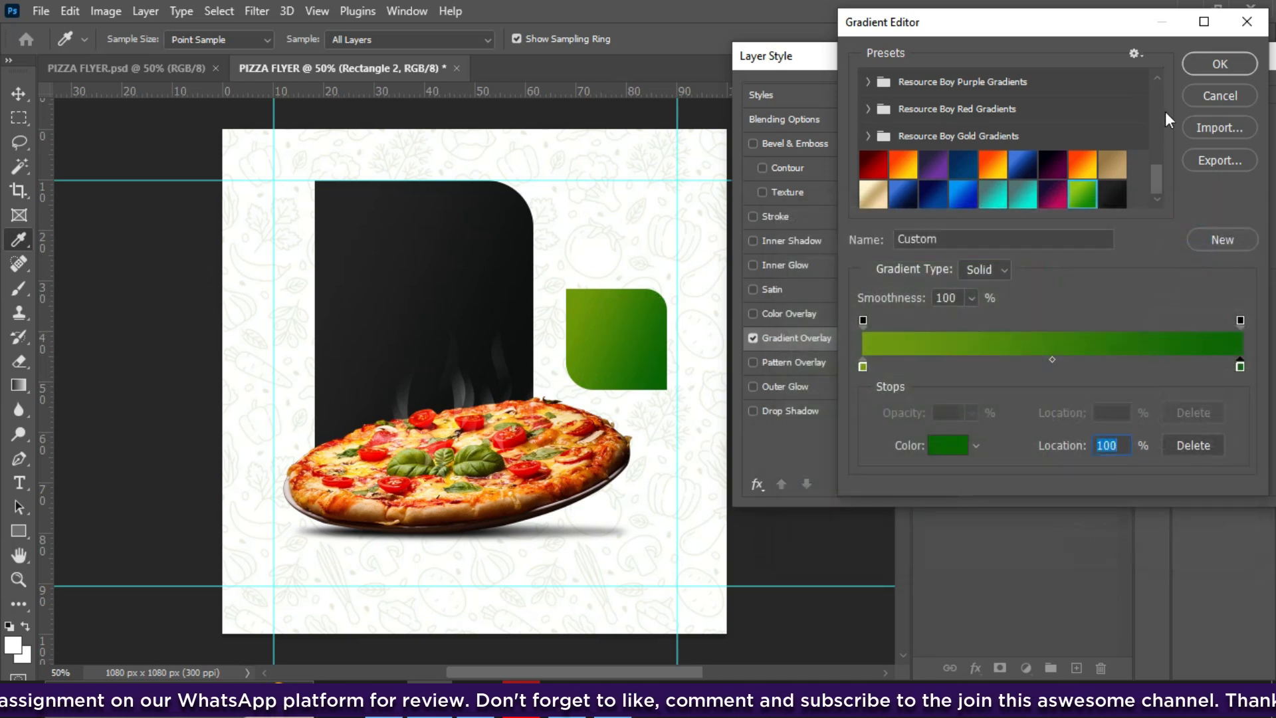
click(1212, 66)
drag(1133, 57, 954, 72)
click(1237, 113)
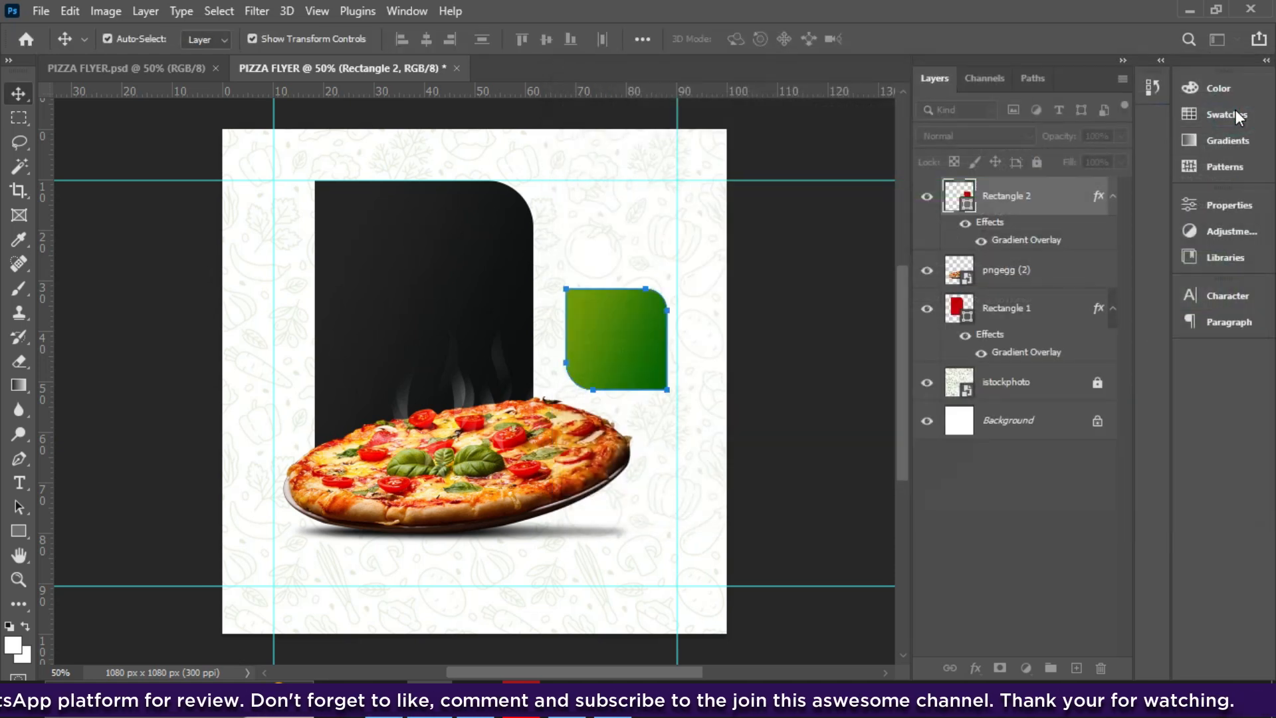
- Scale the green badge down to 88.89% and discard the placeholder text layer
drag(664, 391, 656, 377)
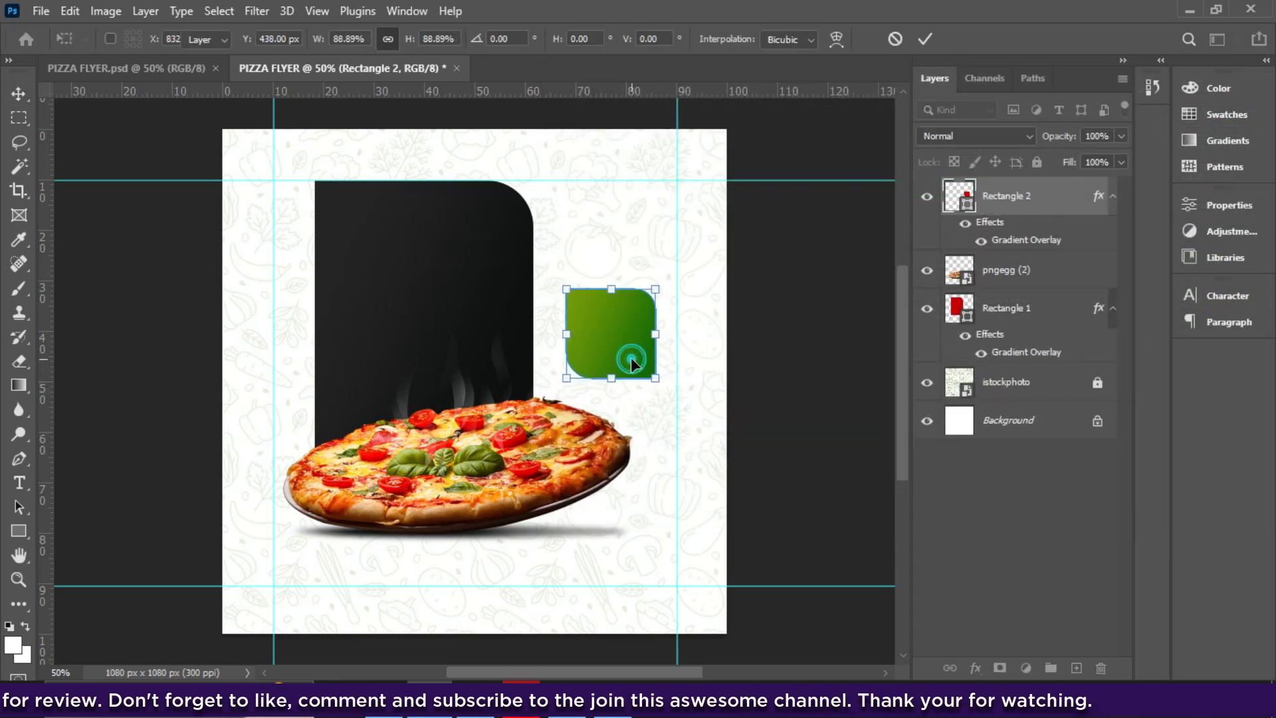
click(18, 489)
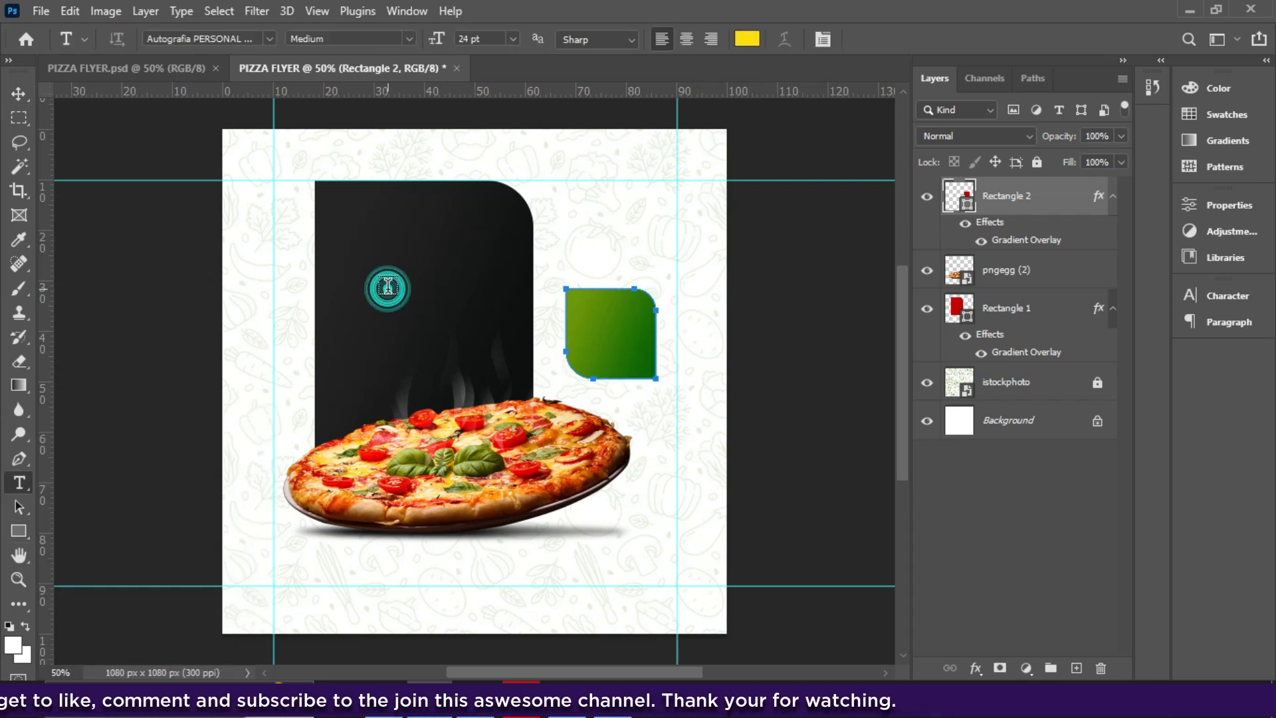
click(388, 287)
click(388, 285)
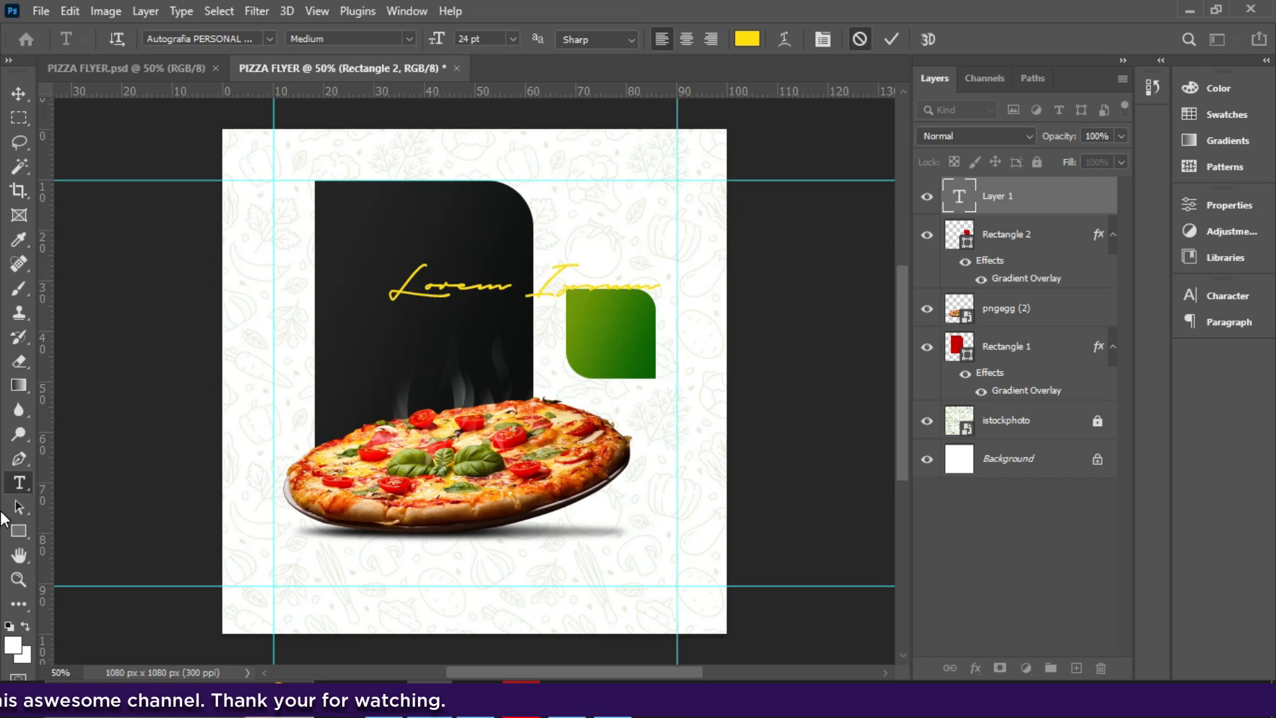
key(Escape)
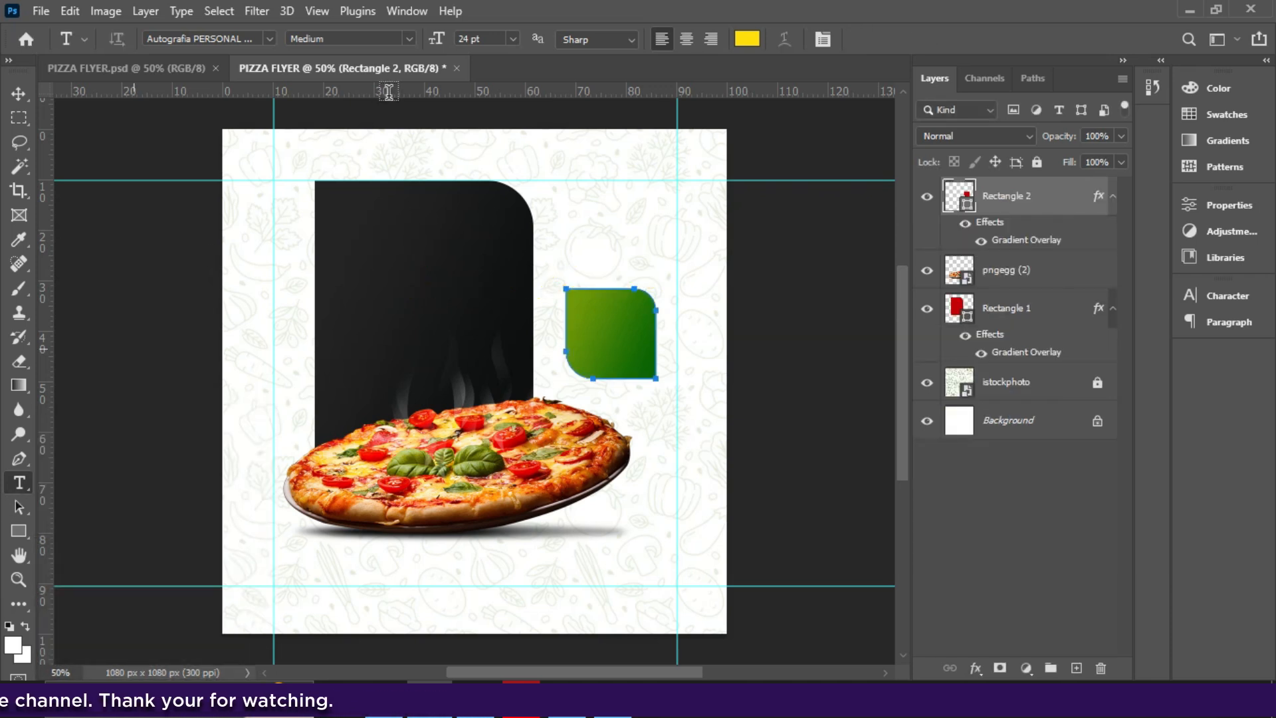
- Set the text colour to white (ffffff)
click(747, 38)
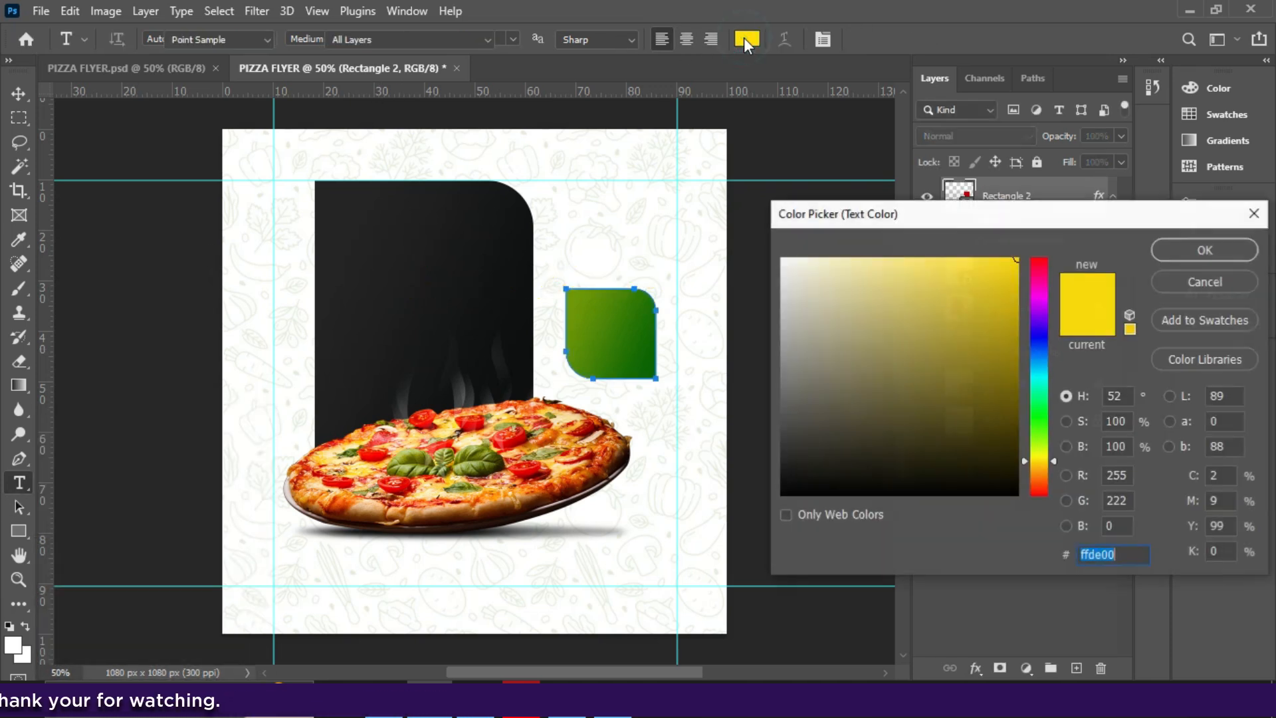
text(ffffff)
click(1190, 254)
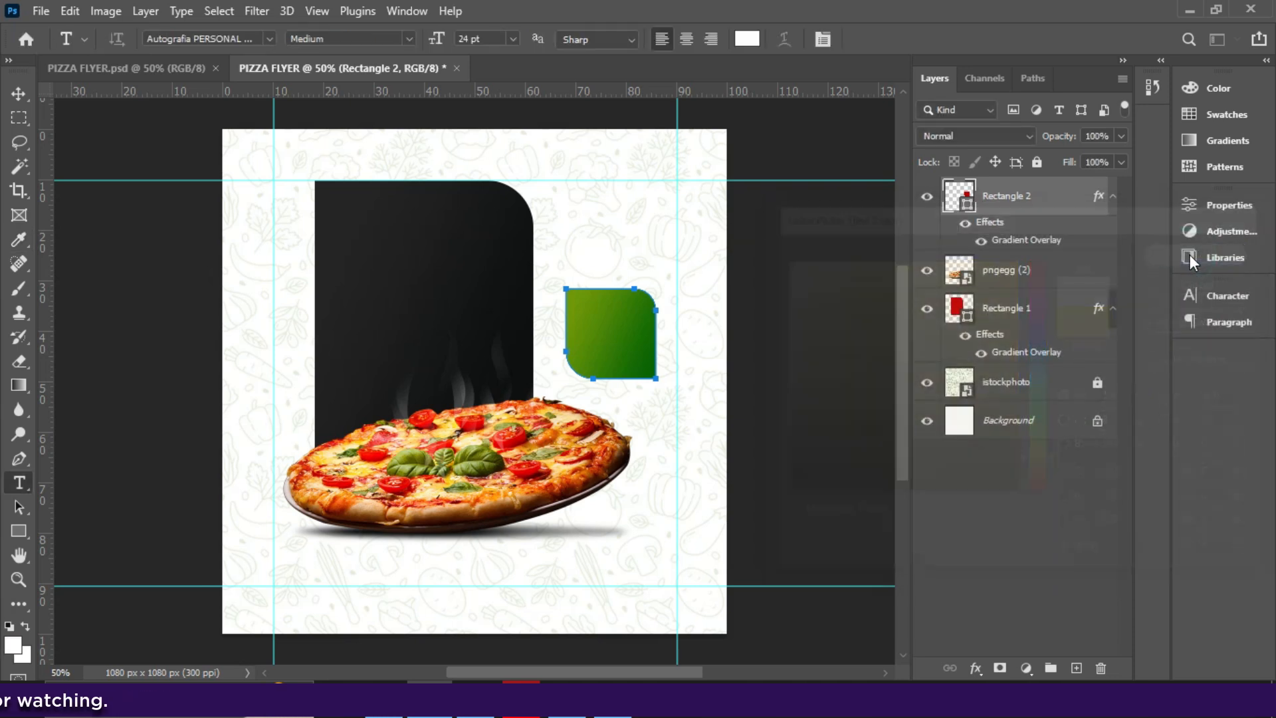
- Choose League Gothic as the font in the Character panel
click(1219, 296)
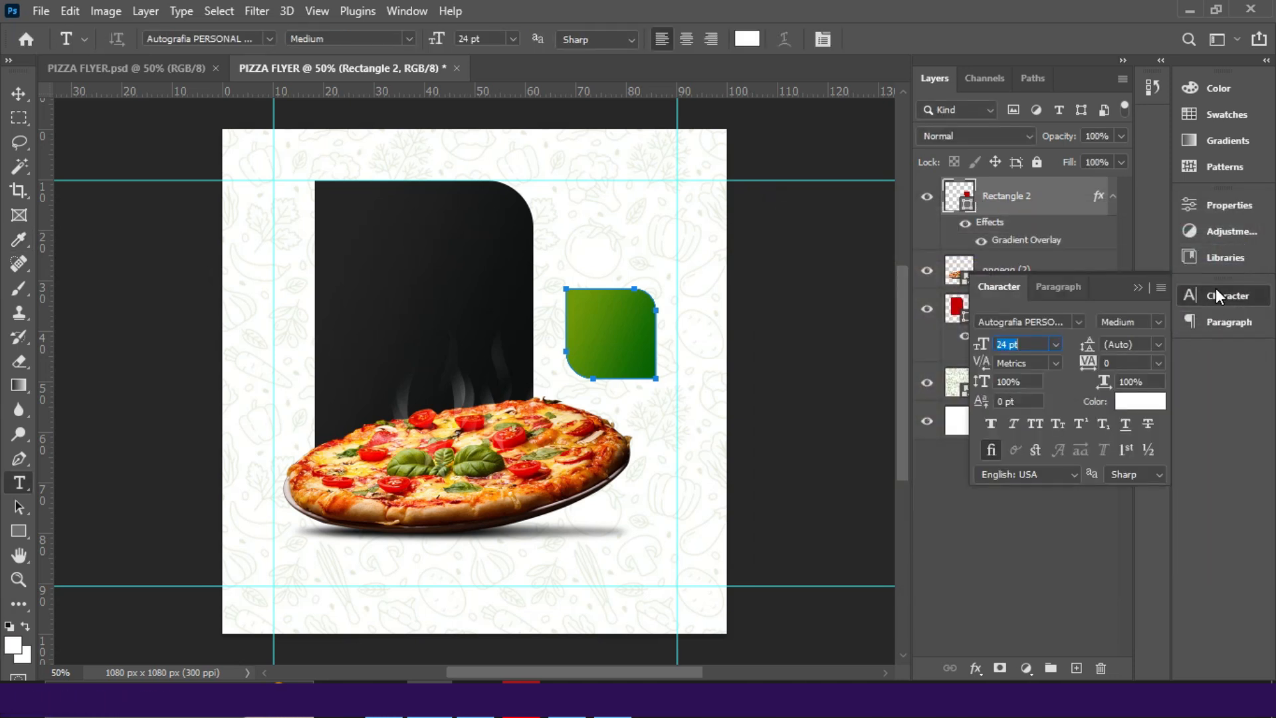
click(1215, 289)
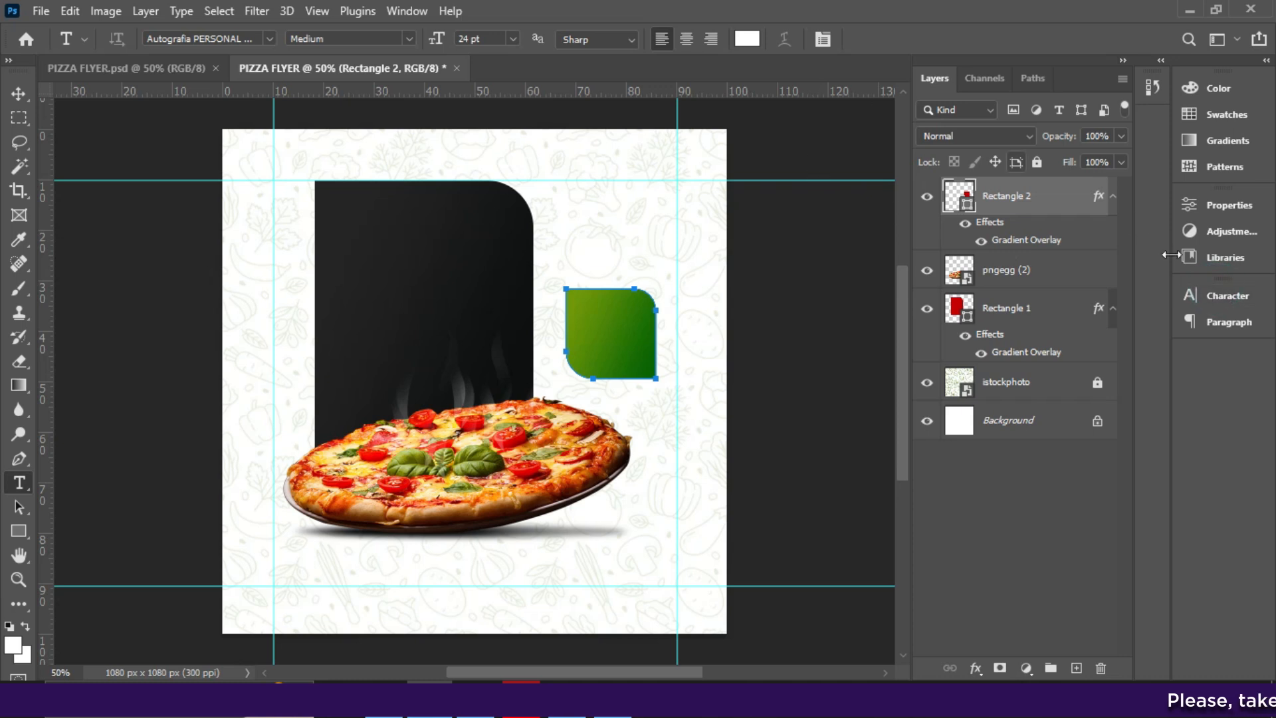
click(1251, 300)
click(1252, 299)
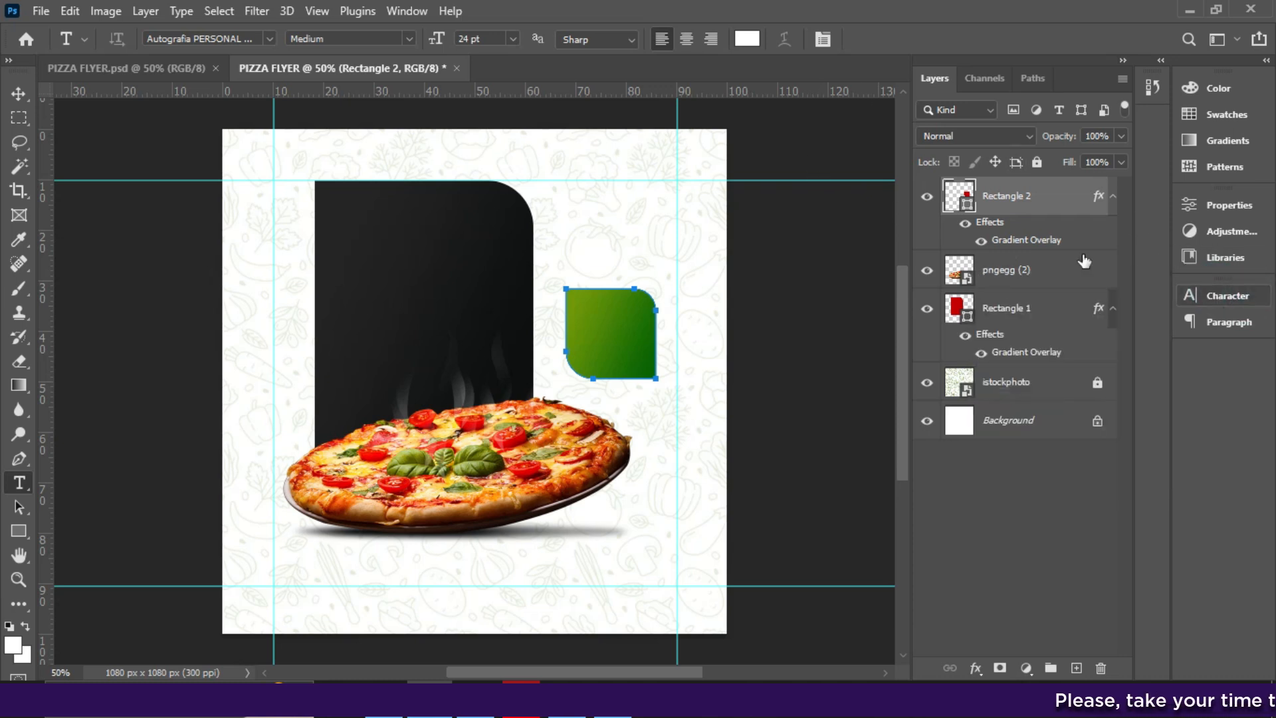
click(816, 37)
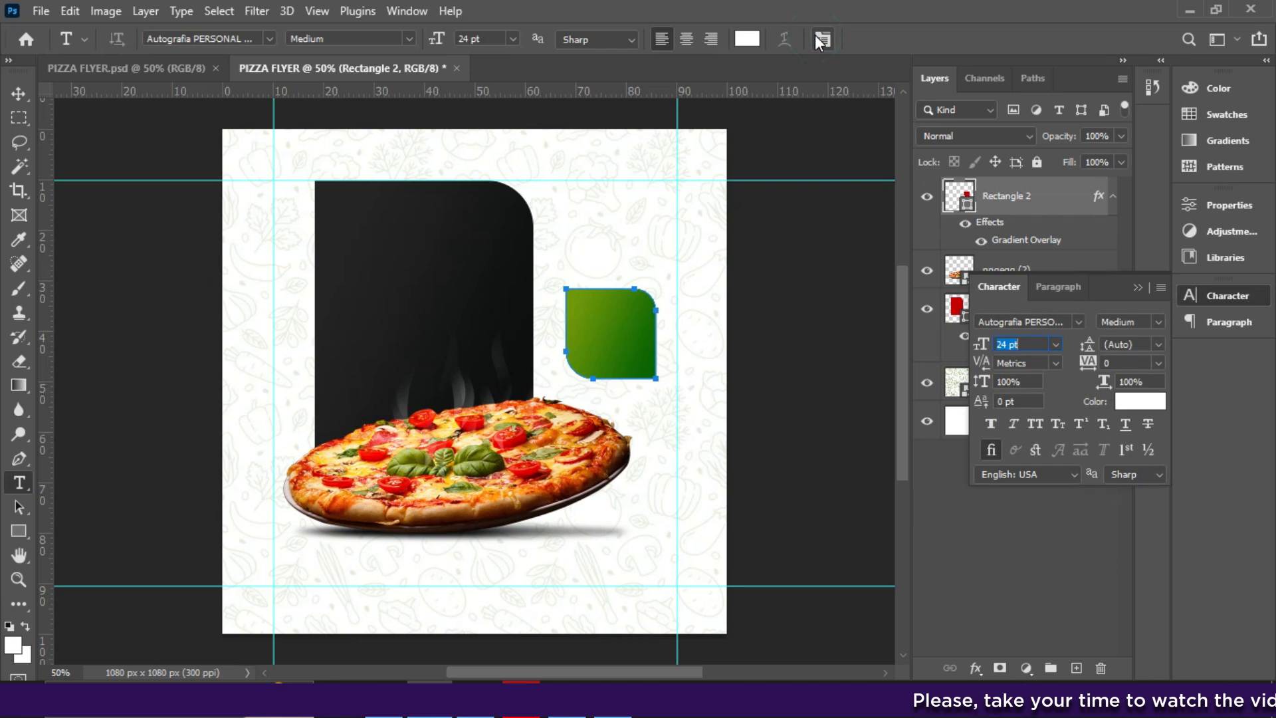
click(1135, 288)
click(1214, 296)
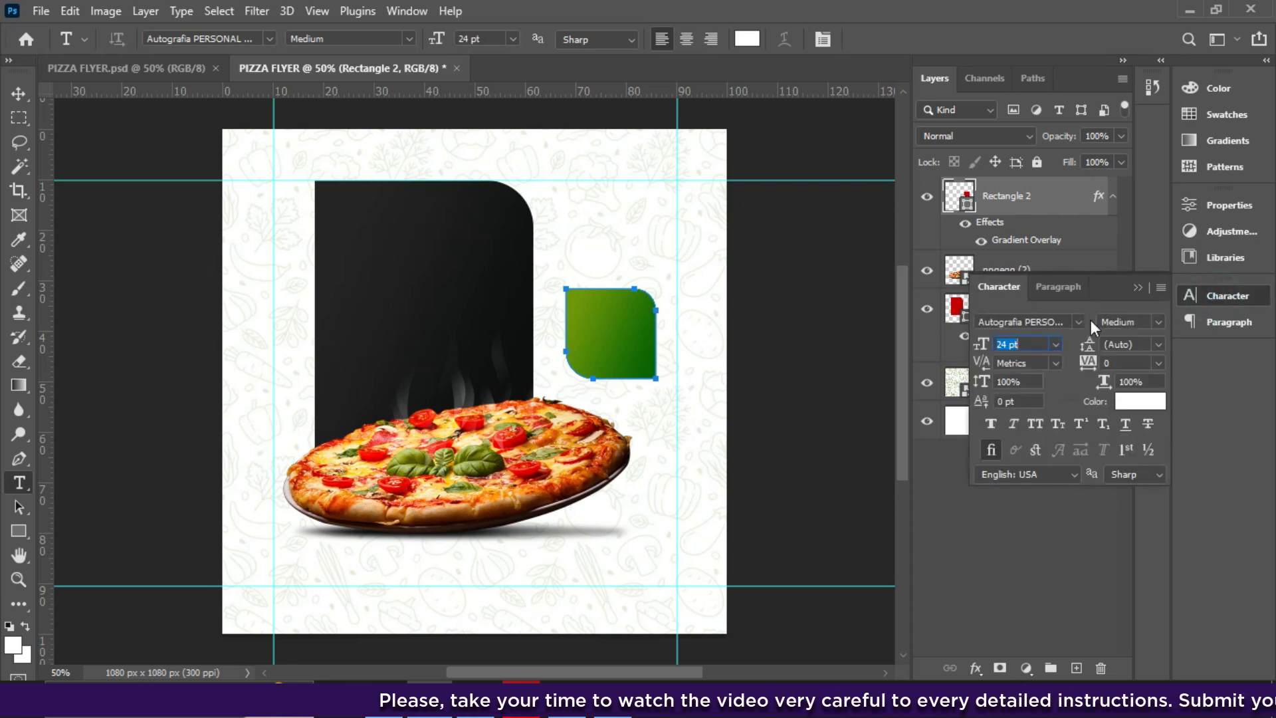
click(1078, 319)
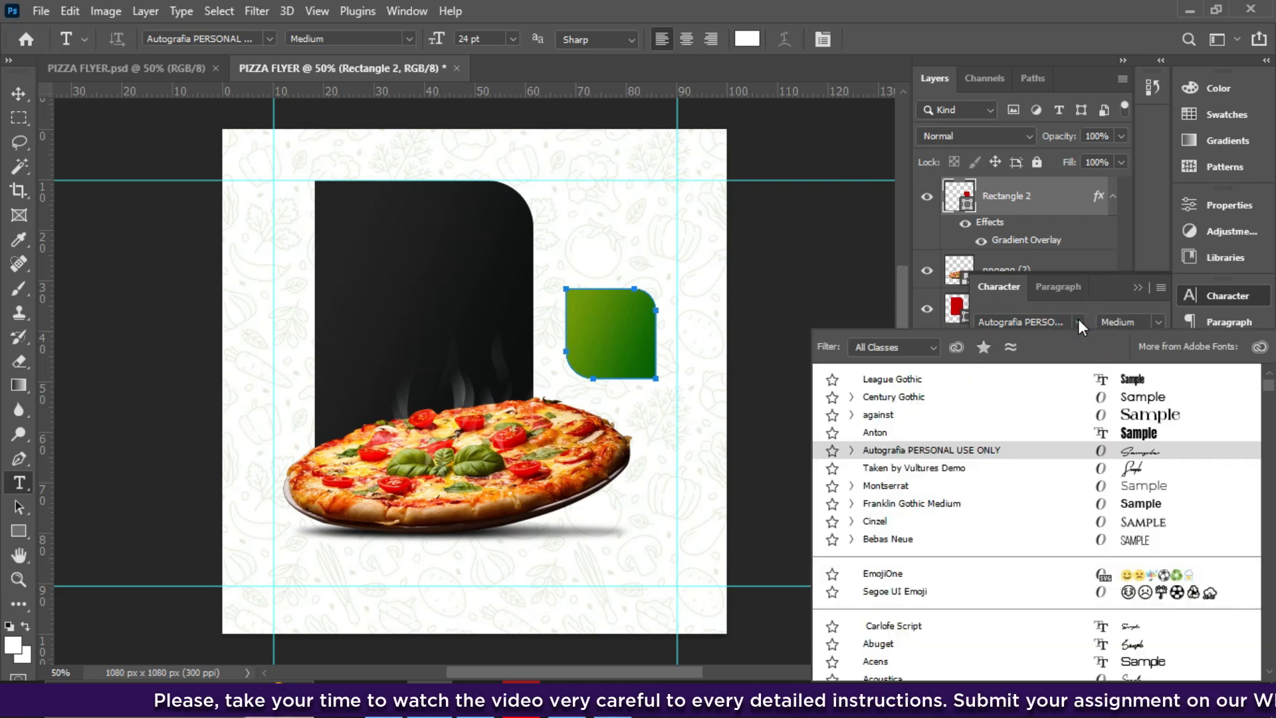
click(1105, 385)
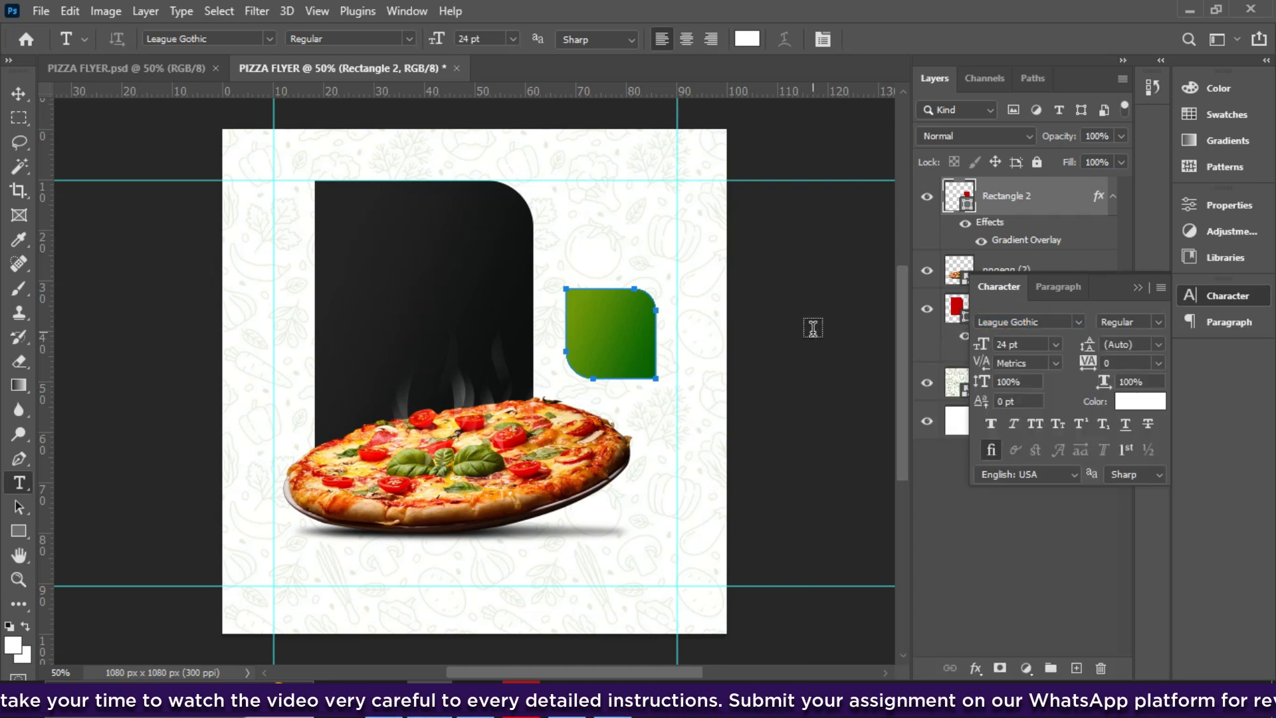
- Type the two-line headline 'Delicious' / 'Pizza' on the dark panel and position it
click(405, 305)
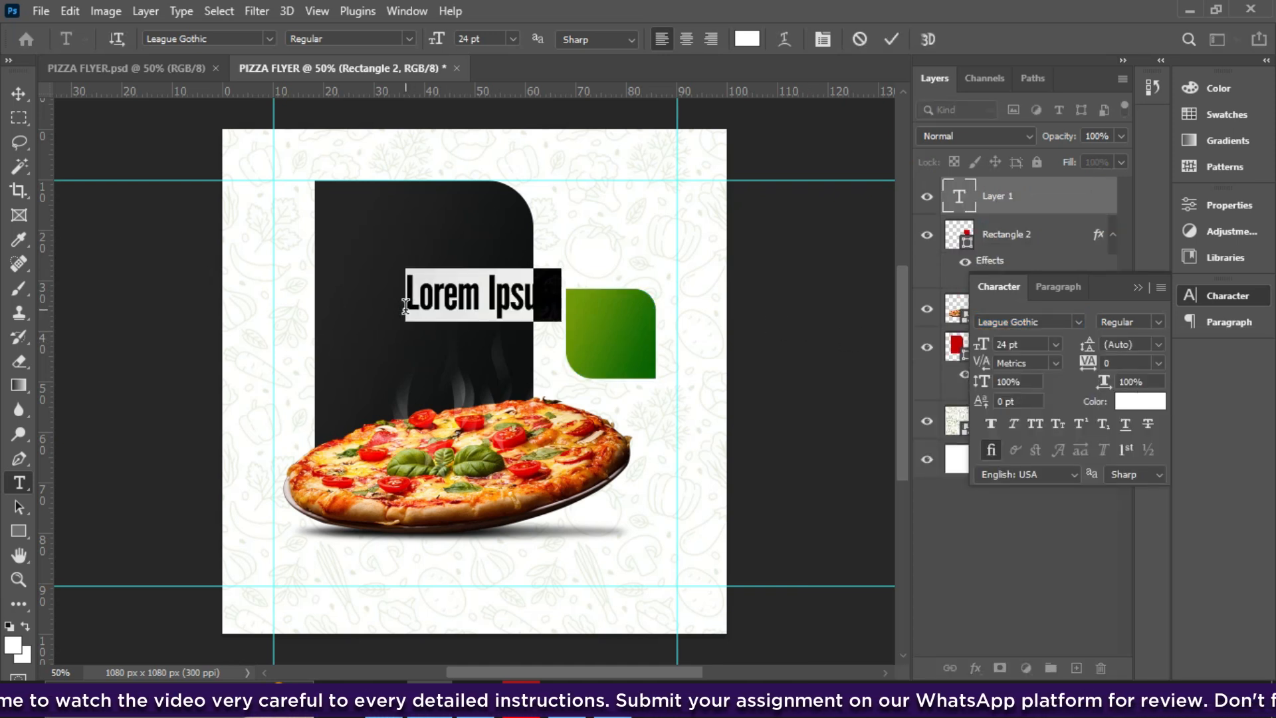
text(Delicious)
key(Return)
text(P)
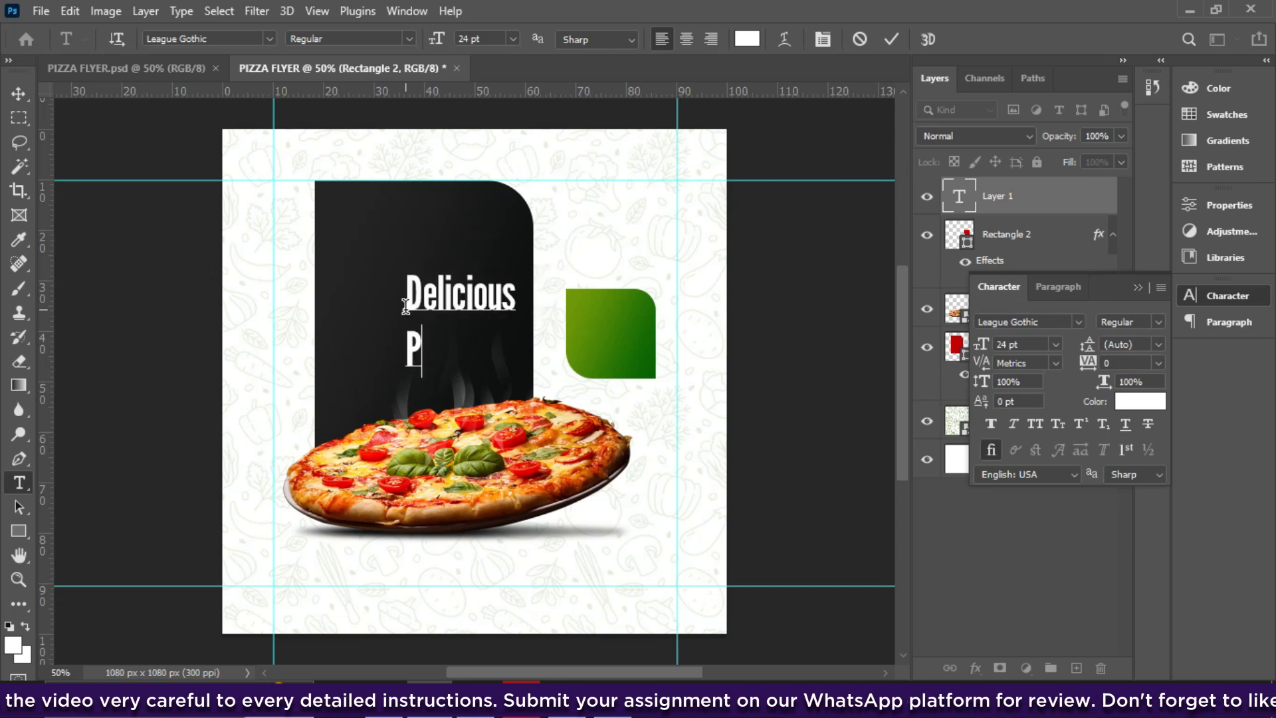
text(izza)
click(891, 39)
key(v)
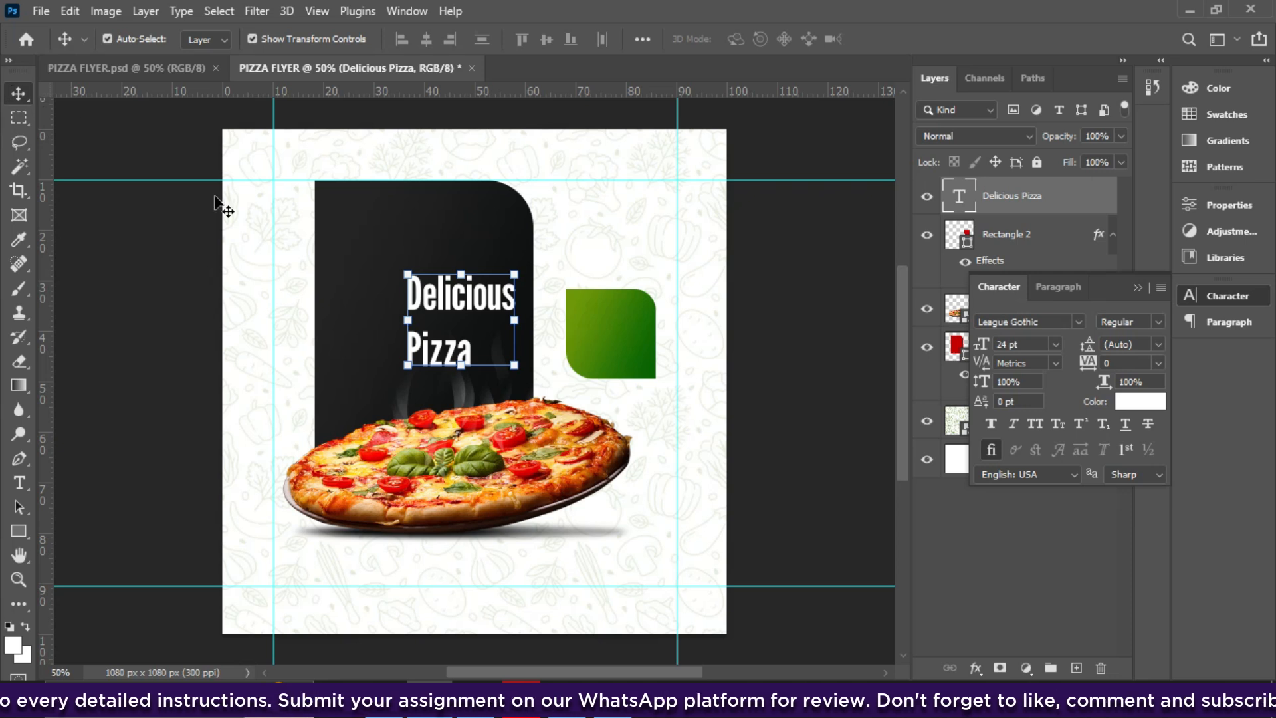
drag(444, 311, 397, 341)
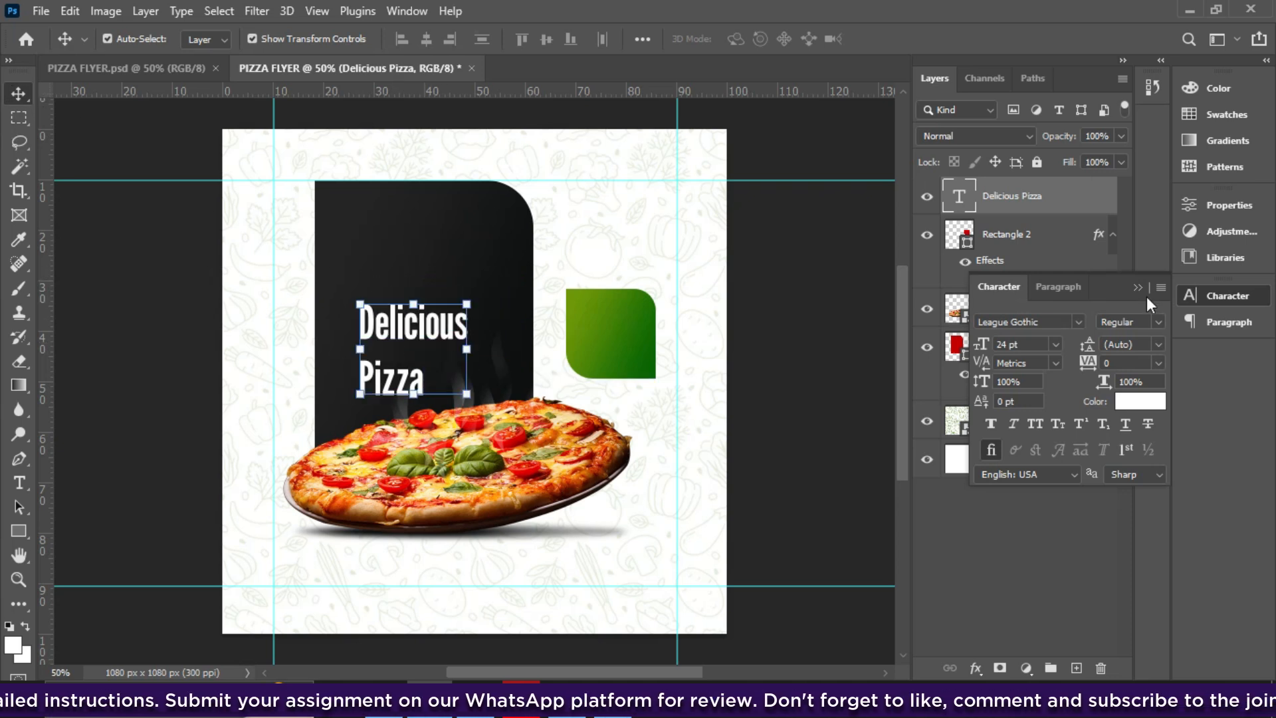
- Set the headline to 50 pt with 31 pt leading and reposition it
double_click(1004, 346)
text(50)
key(Return)
scroll(1005, 346, down, 12)
drag(415, 299, 393, 293)
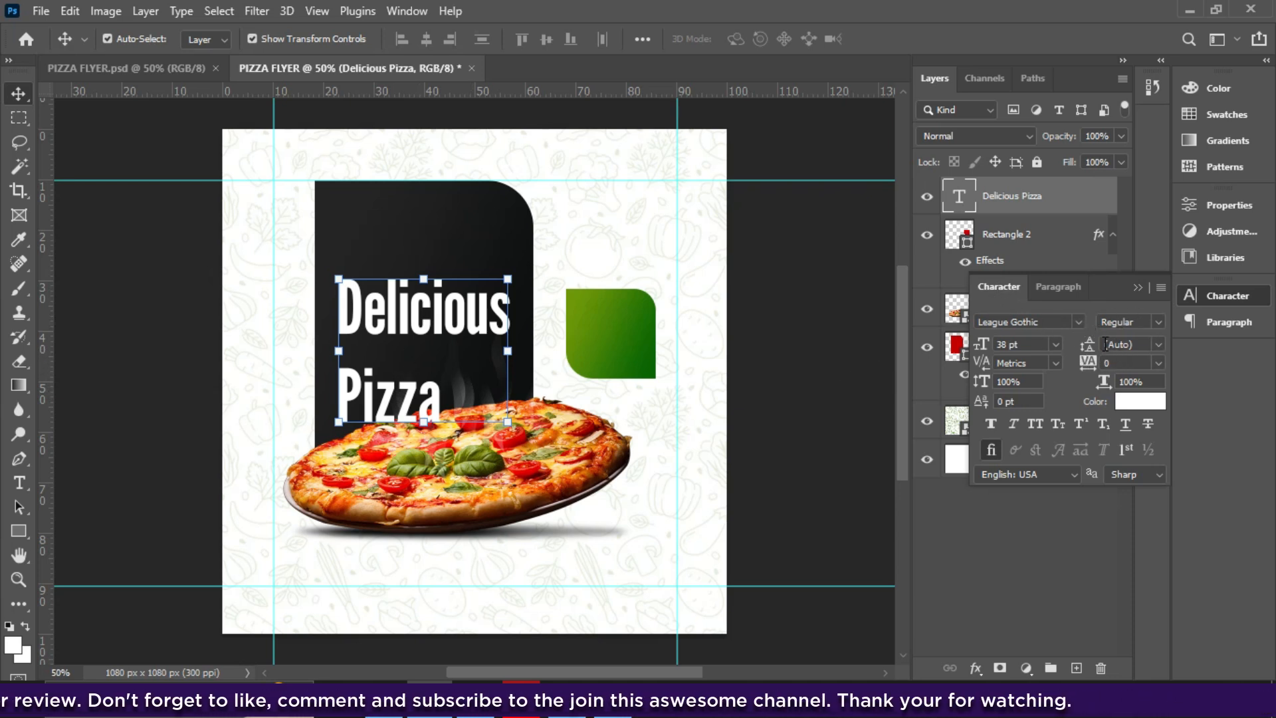
mouse_move(1089, 349)
mouse_down()
mouse_move(1064, 346)
mouse_move(1077, 351)
mouse_up()
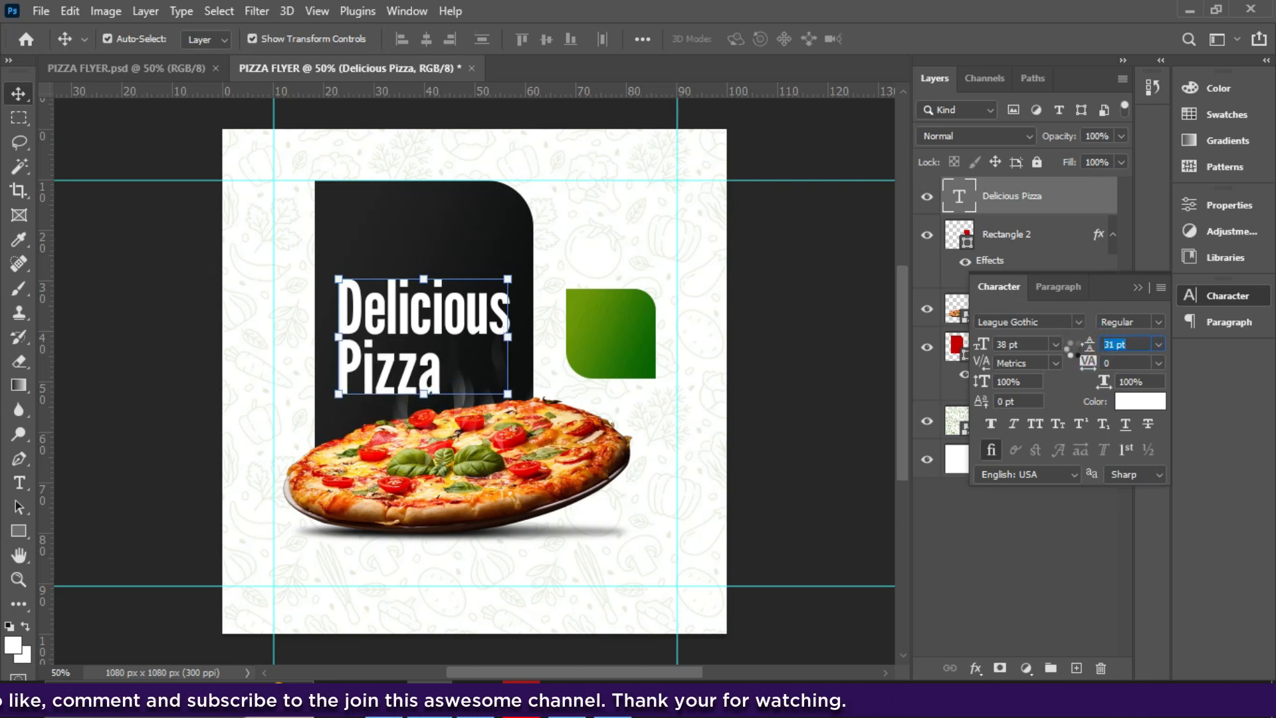
drag(429, 342, 421, 349)
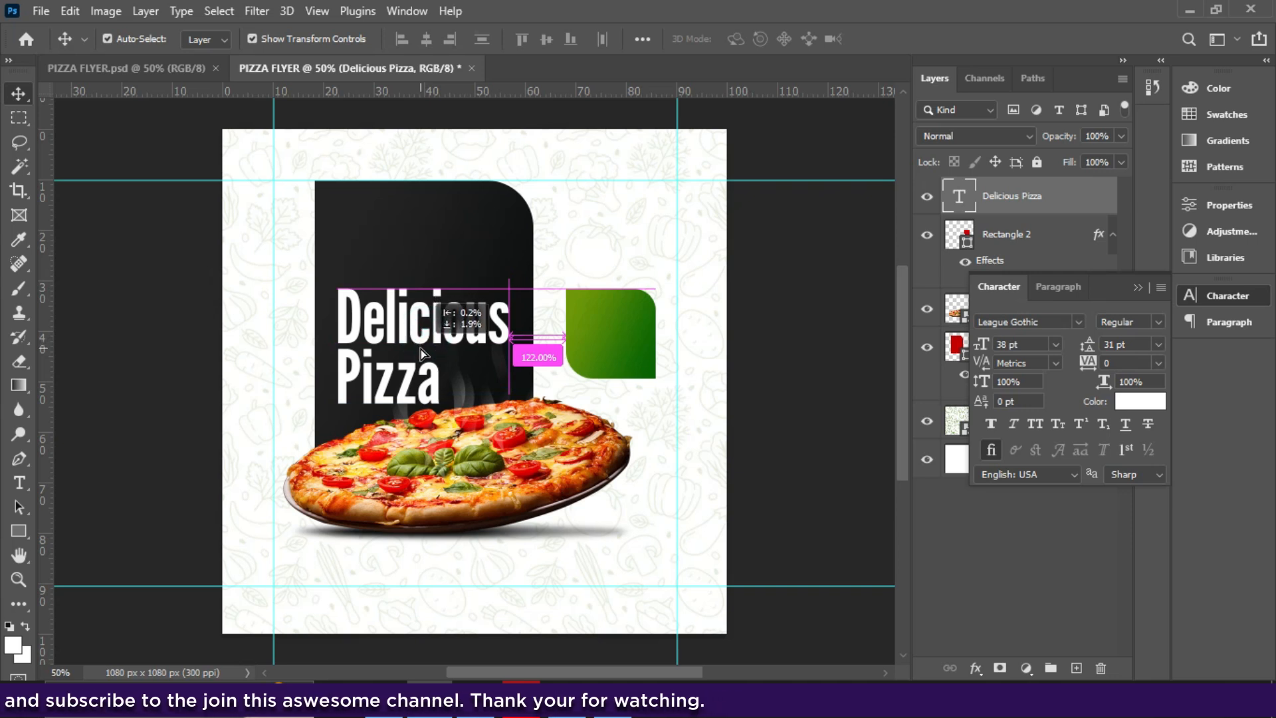
- Move the headline layer beneath the pizza photo and place a duplicate above it
click(1138, 288)
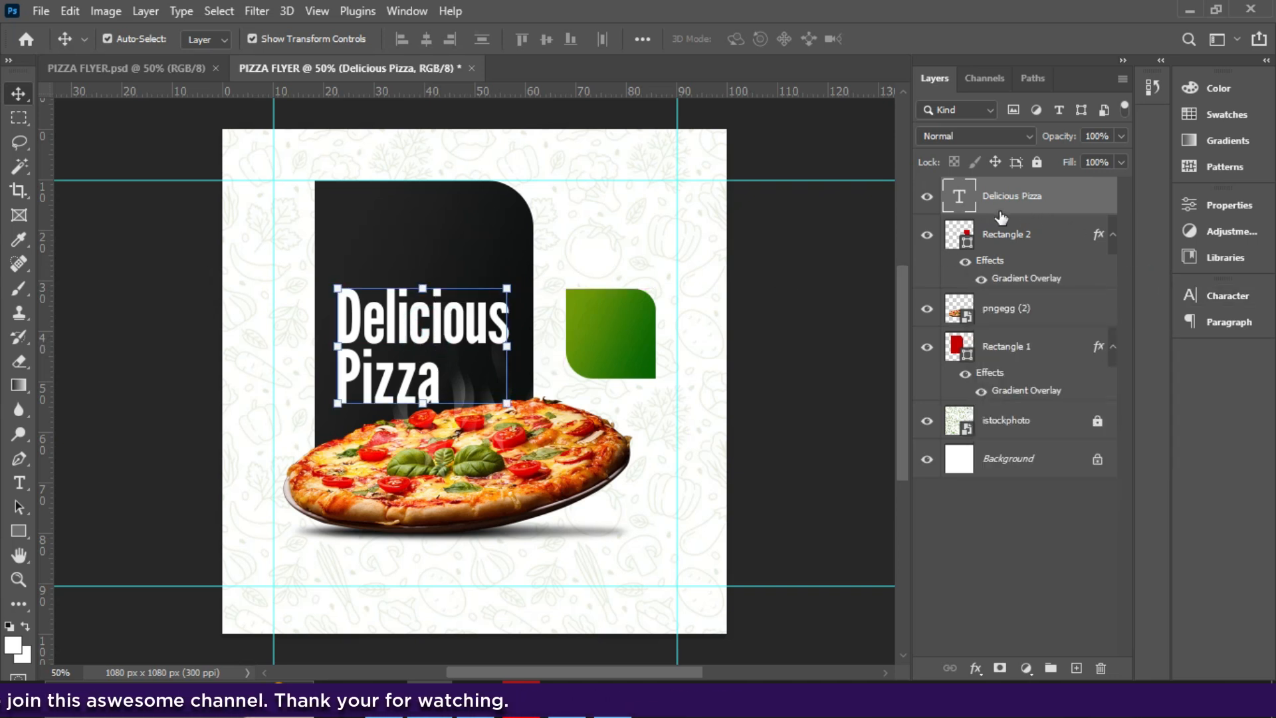
ctrl+click(1010, 235)
ctrl+click(1010, 236)
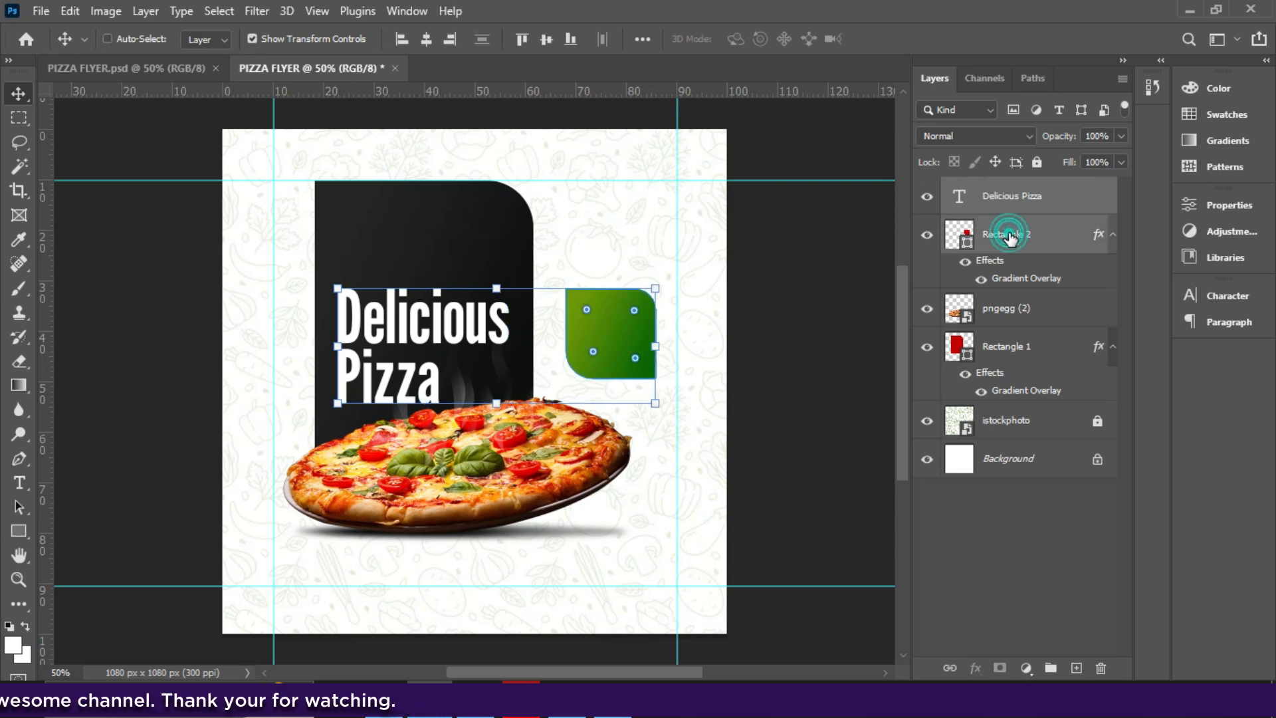
ctrl+click(1011, 346)
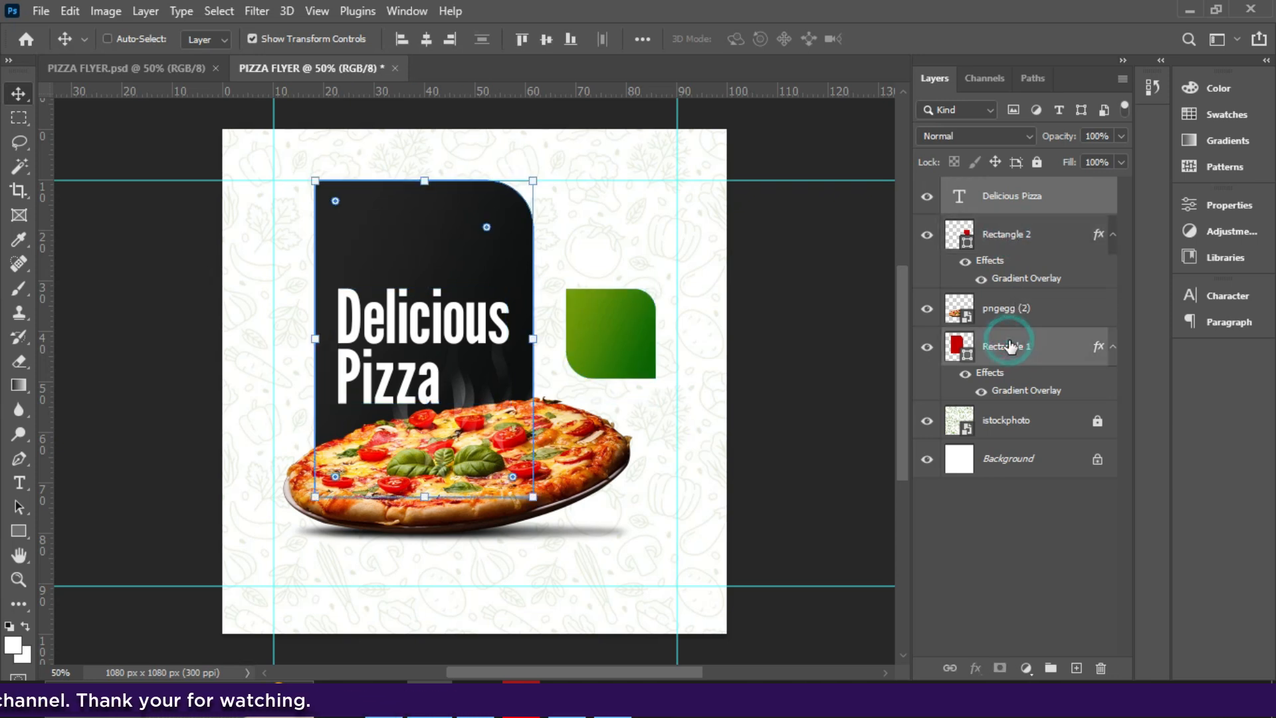
click(1002, 200)
drag(1002, 200, 993, 324)
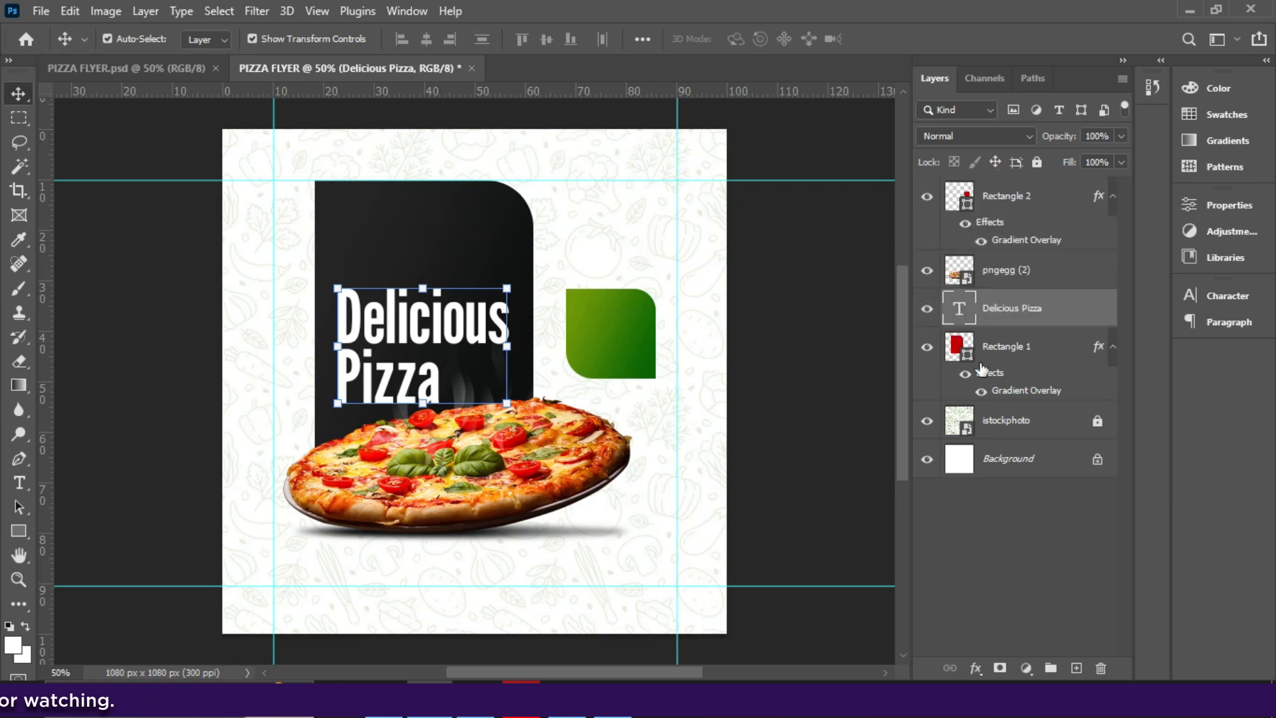
click(1011, 346)
click(477, 350)
drag(438, 334, 396, 261)
- Retype the copy as 'Wrap up your hunger with' in Century Gothic
double_click(393, 253)
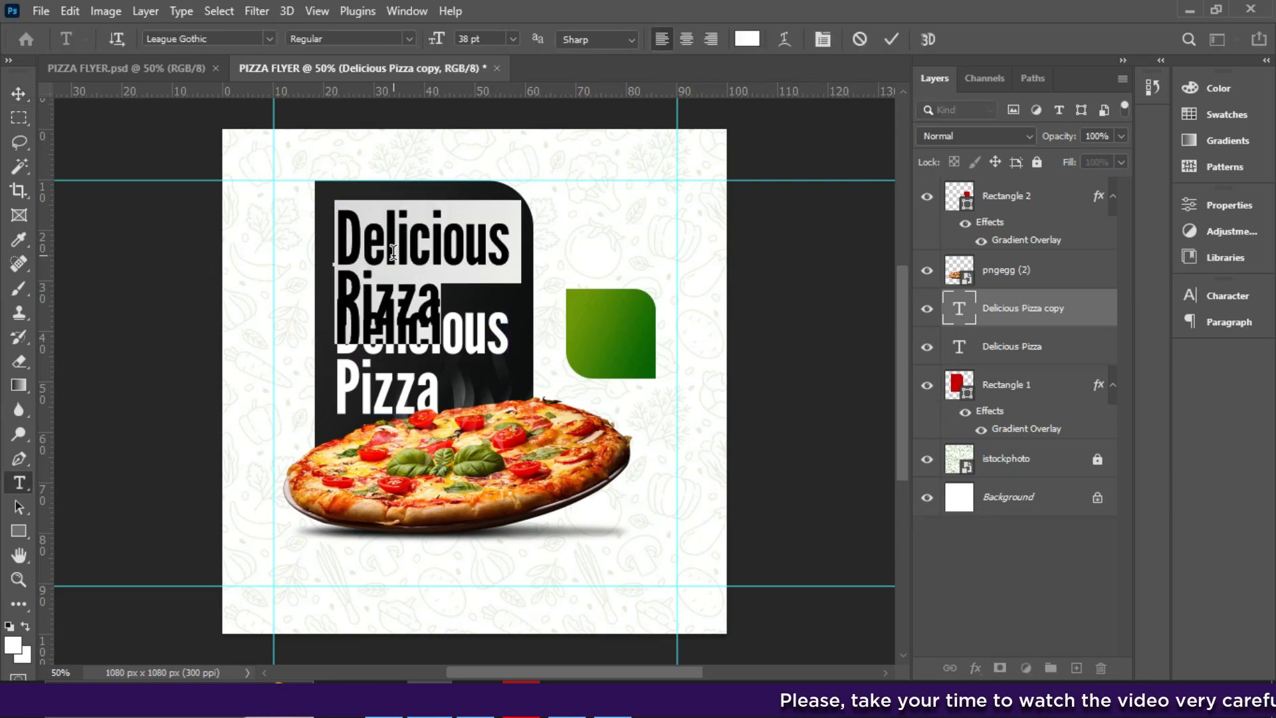
text(Wrap up your b)
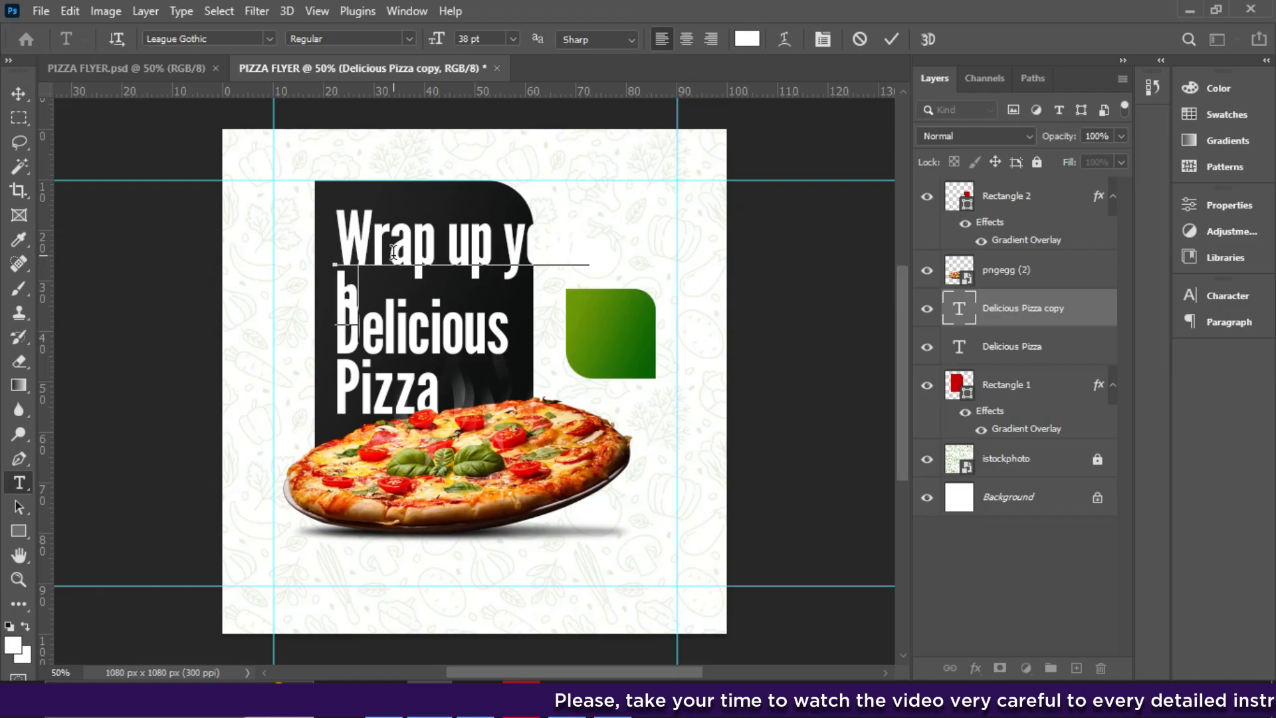
key(BackSpace)
text(hunger with)
key(v)
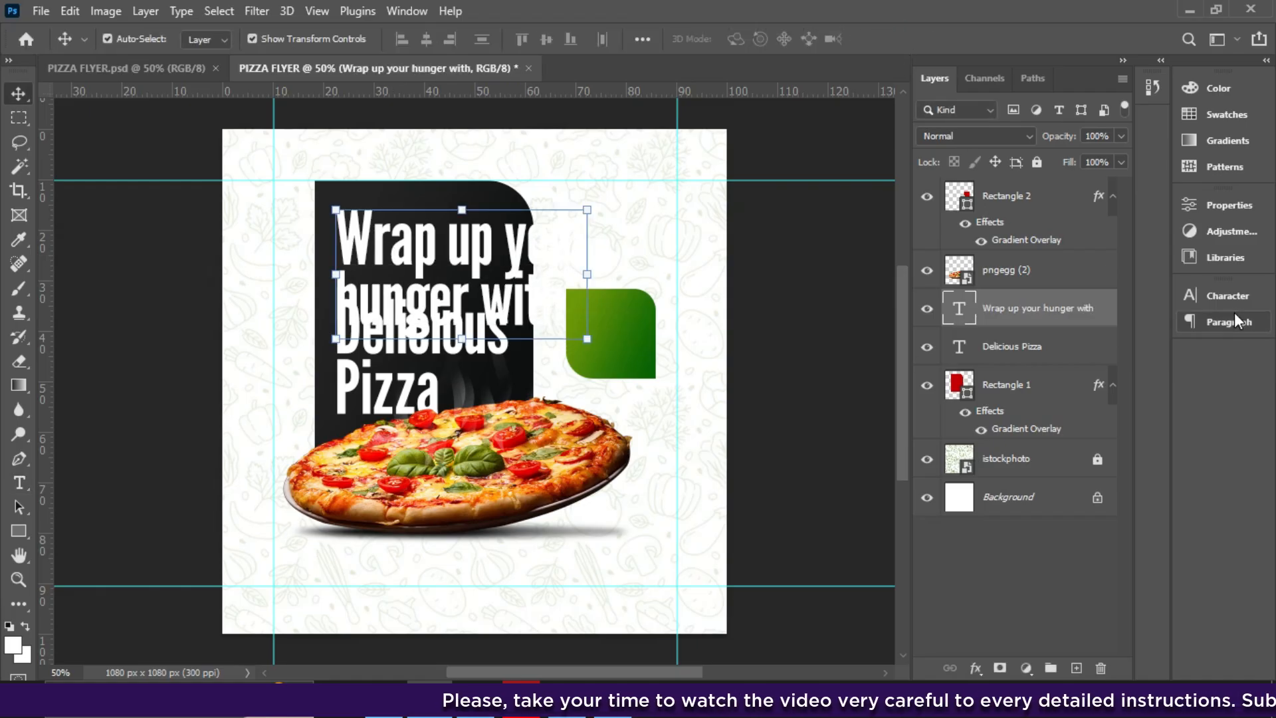
click(1229, 295)
click(1124, 345)
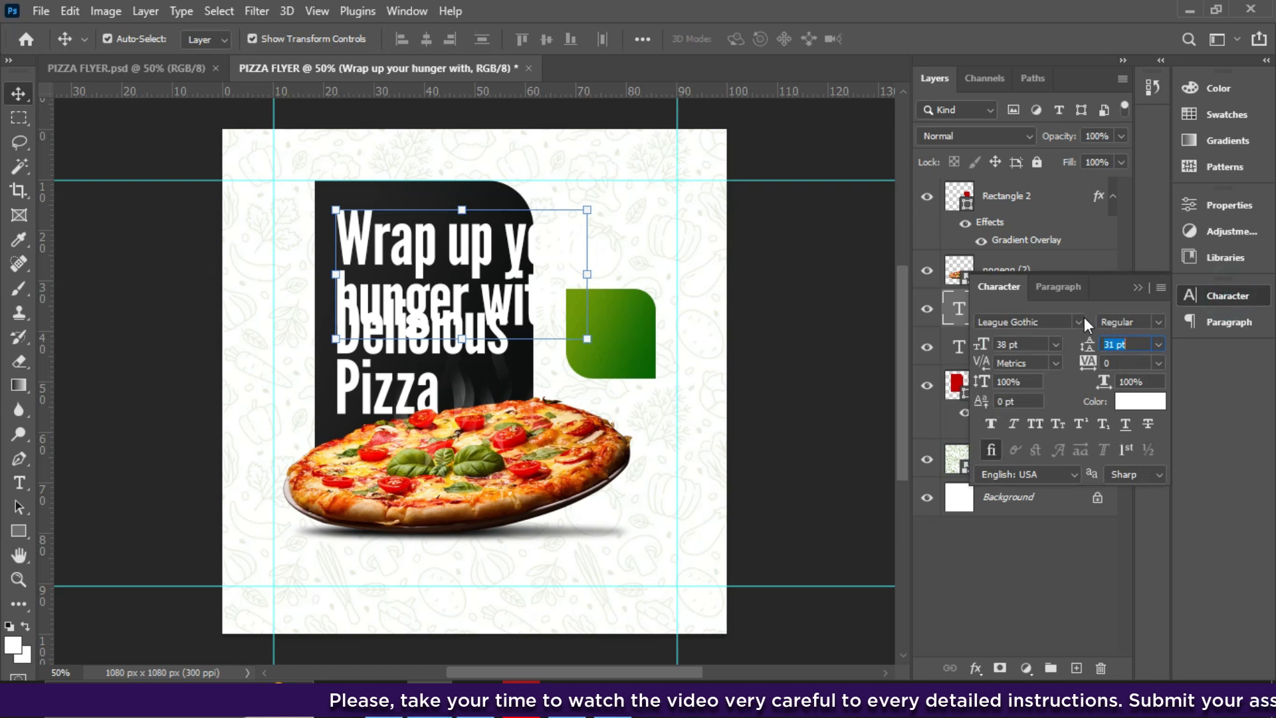
click(1077, 322)
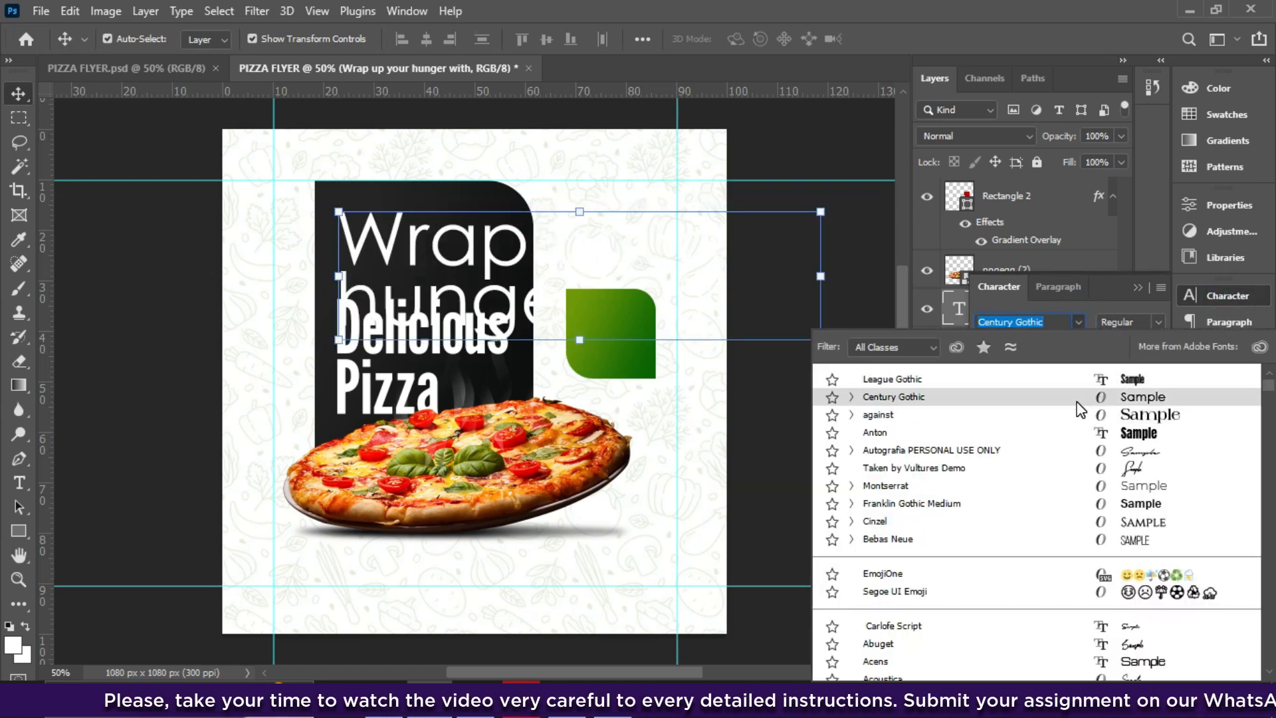
click(1078, 402)
- Size the tagline to 7 pt with Auto line spacing
click(1055, 345)
click(1024, 374)
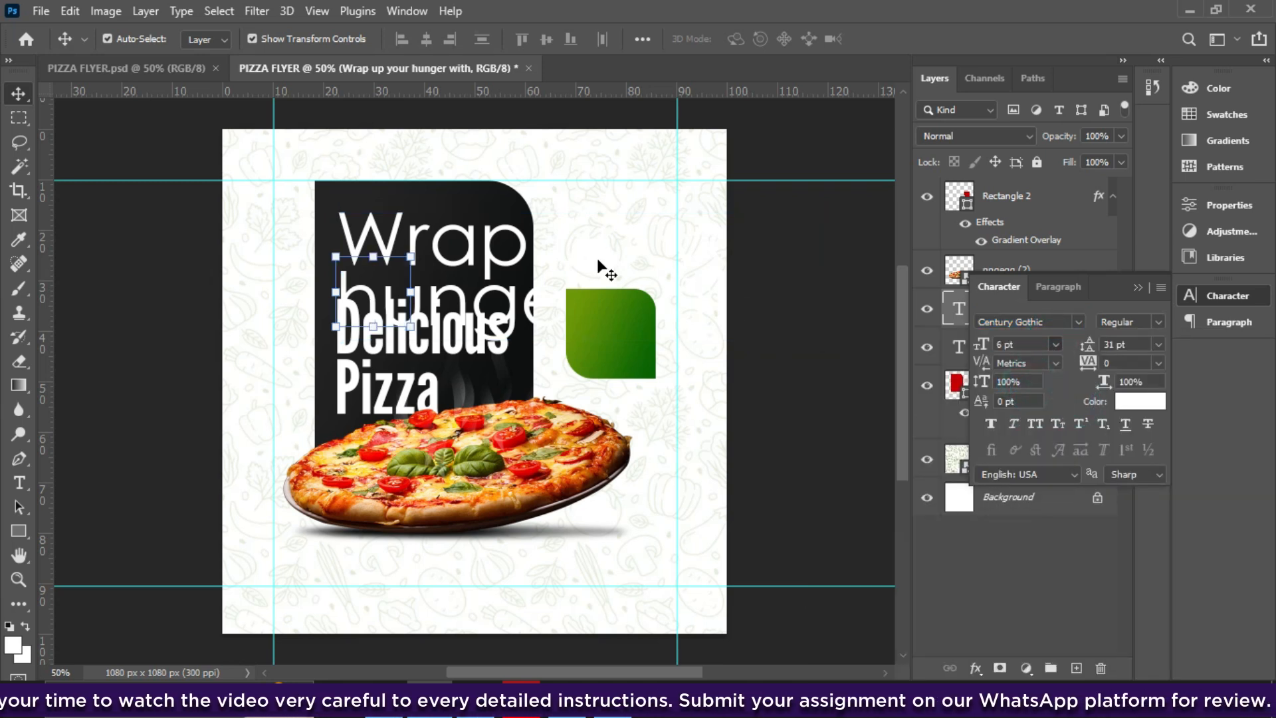
click(1161, 346)
click(1130, 363)
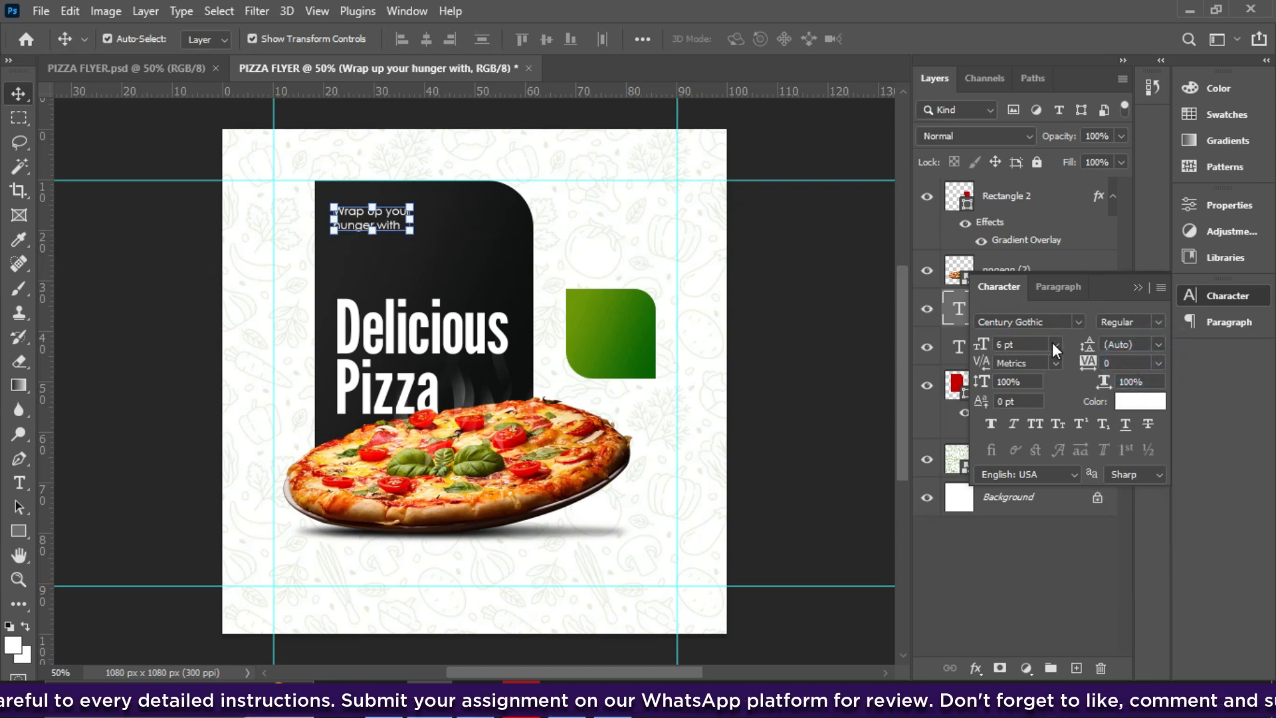
drag(1025, 343, 917, 357)
text(7)
key(Return)
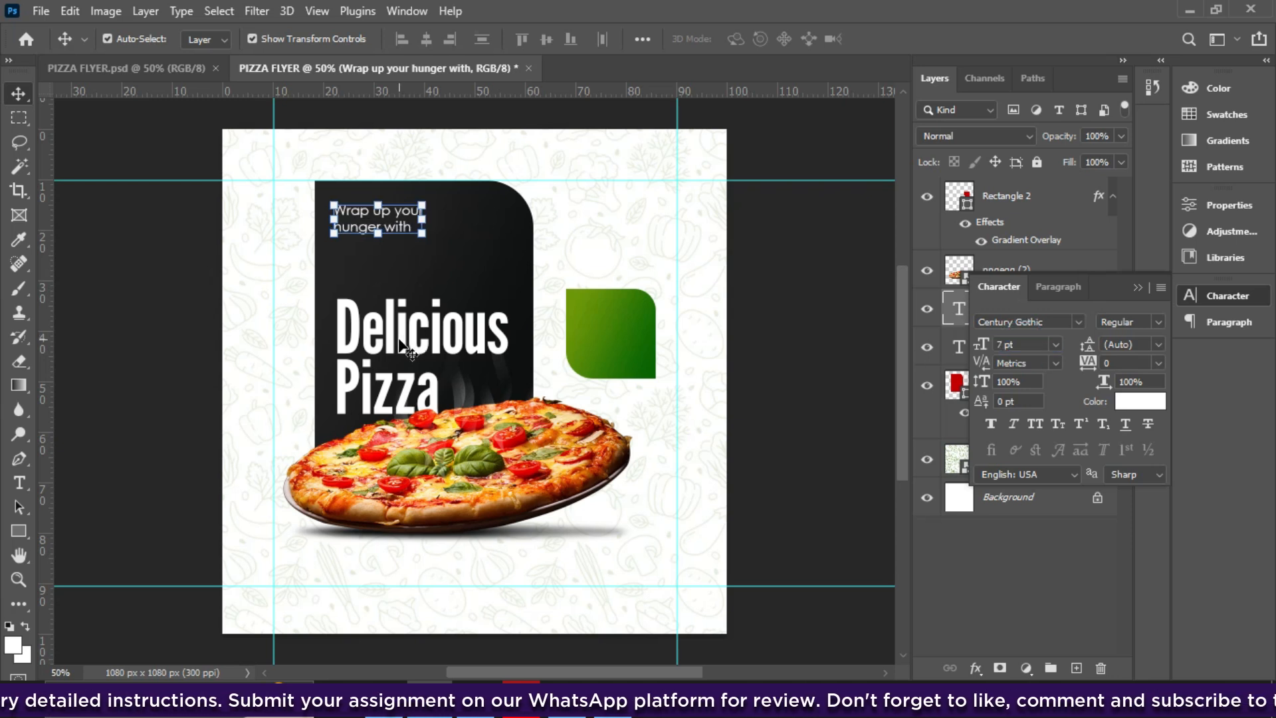
- Duplicate the tagline just below and change the copy to 'Our'
drag(399, 228, 398, 256)
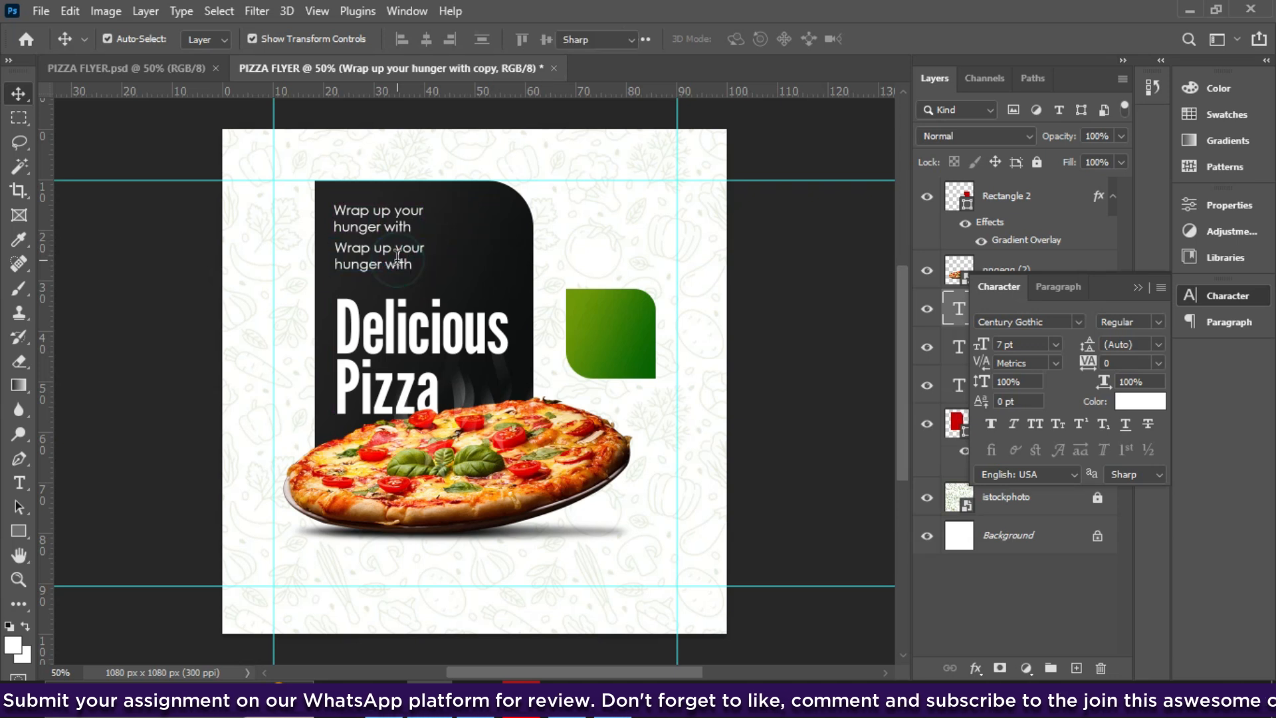
double_click(397, 256)
text(Our)
click(887, 38)
key(v)
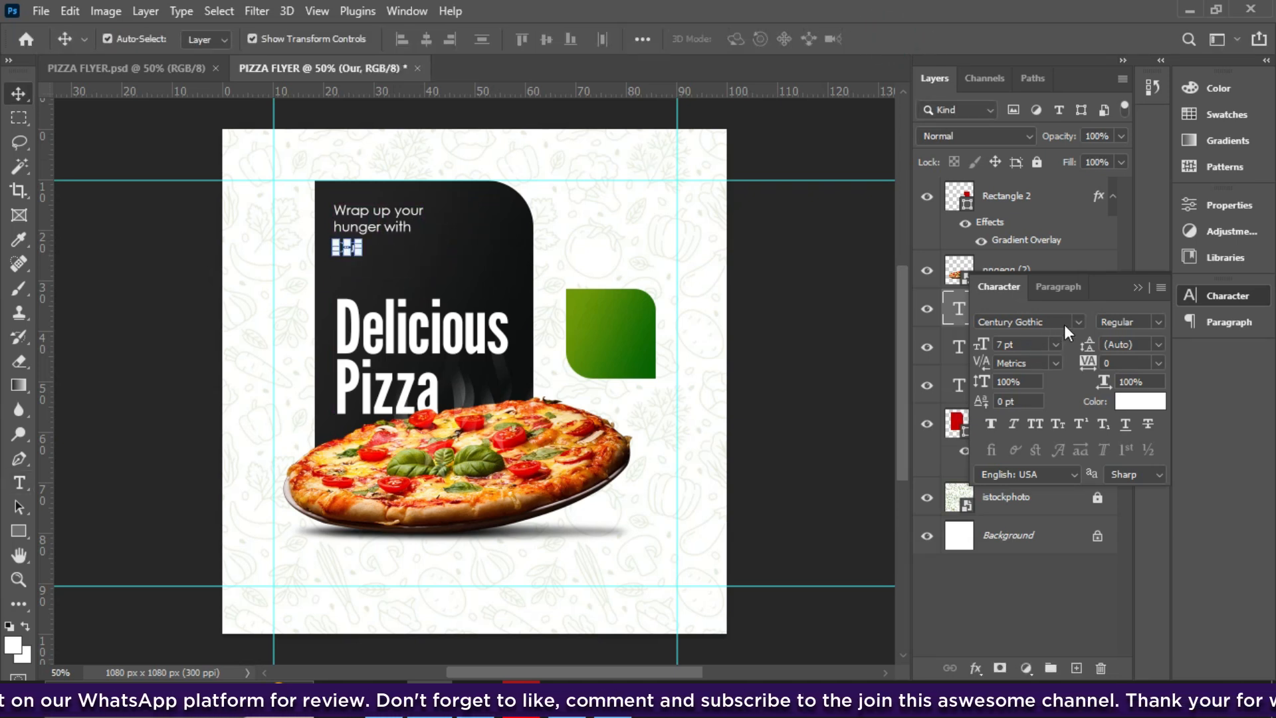
- Set 'Our' in Autografia at 24 pt and move it beneath the tagline
click(1078, 322)
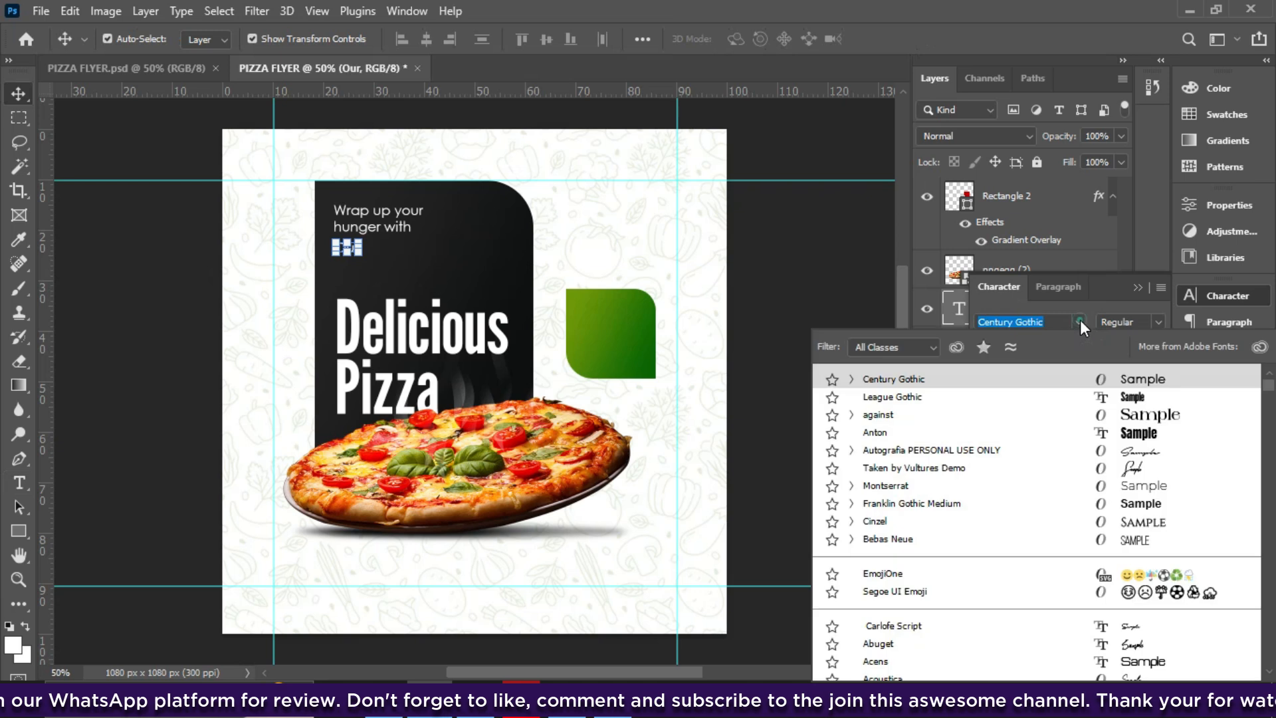
click(1155, 461)
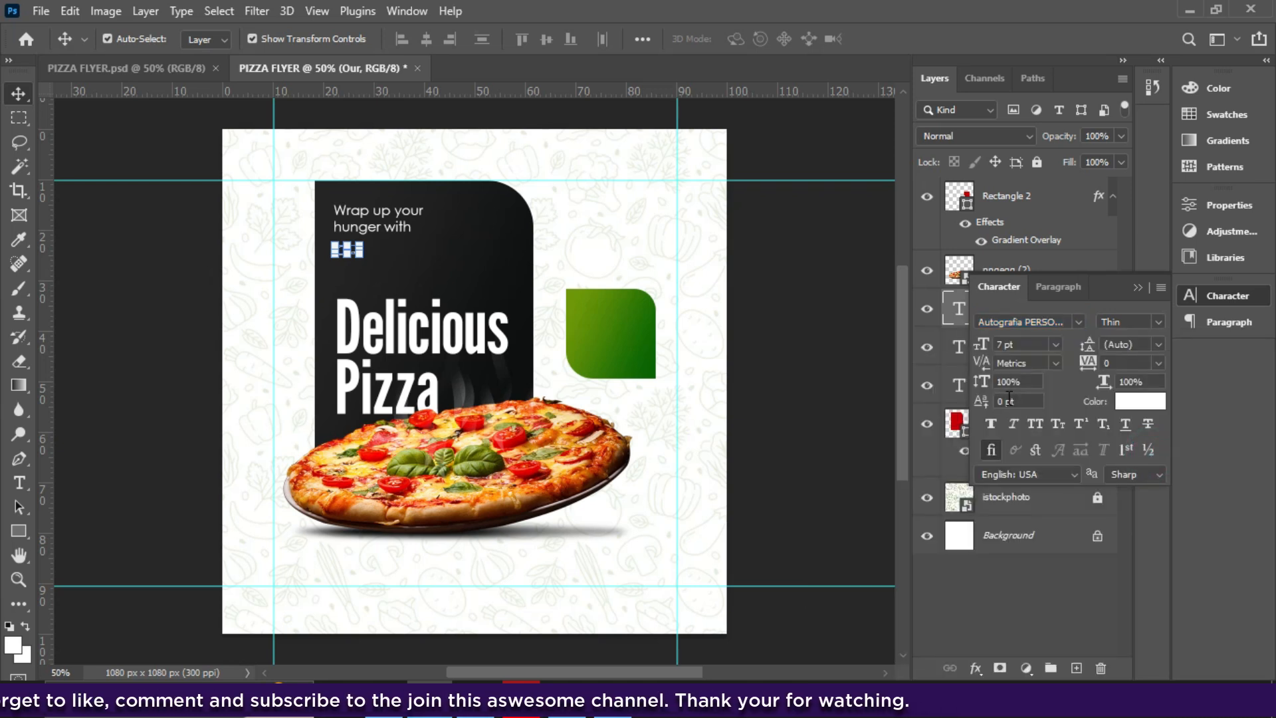
click(1055, 345)
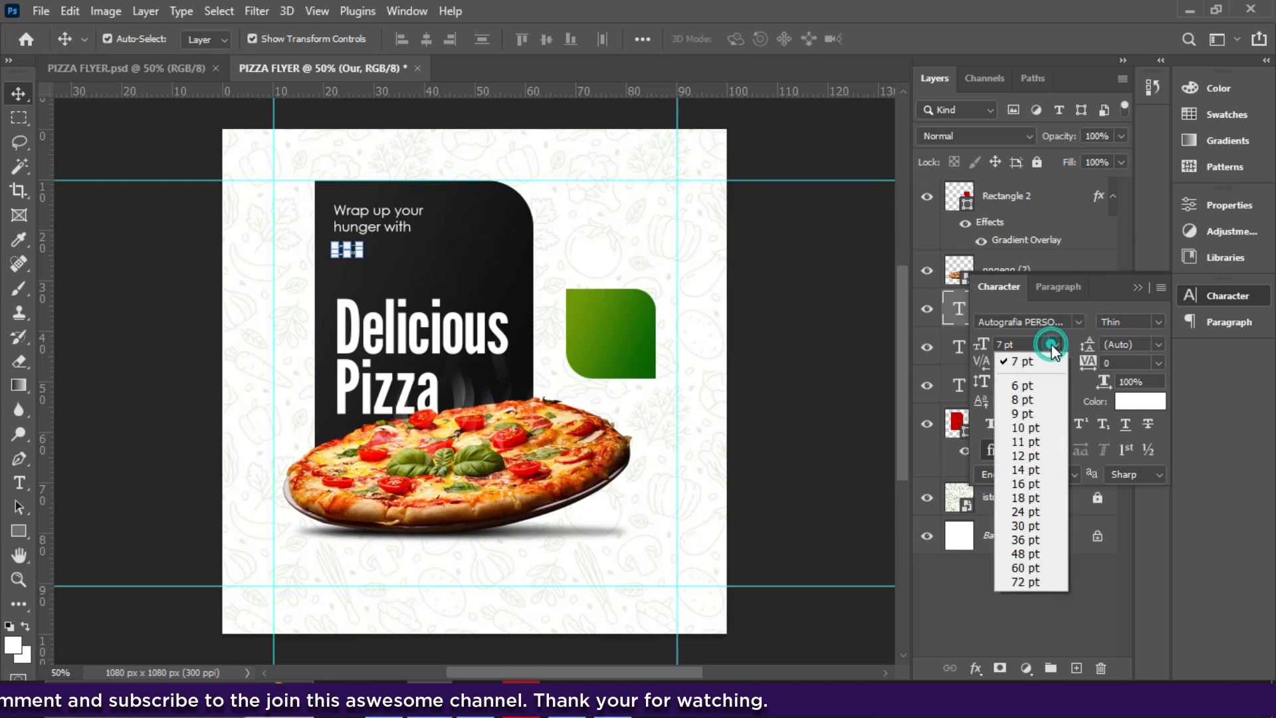
click(1024, 511)
drag(390, 256, 387, 279)
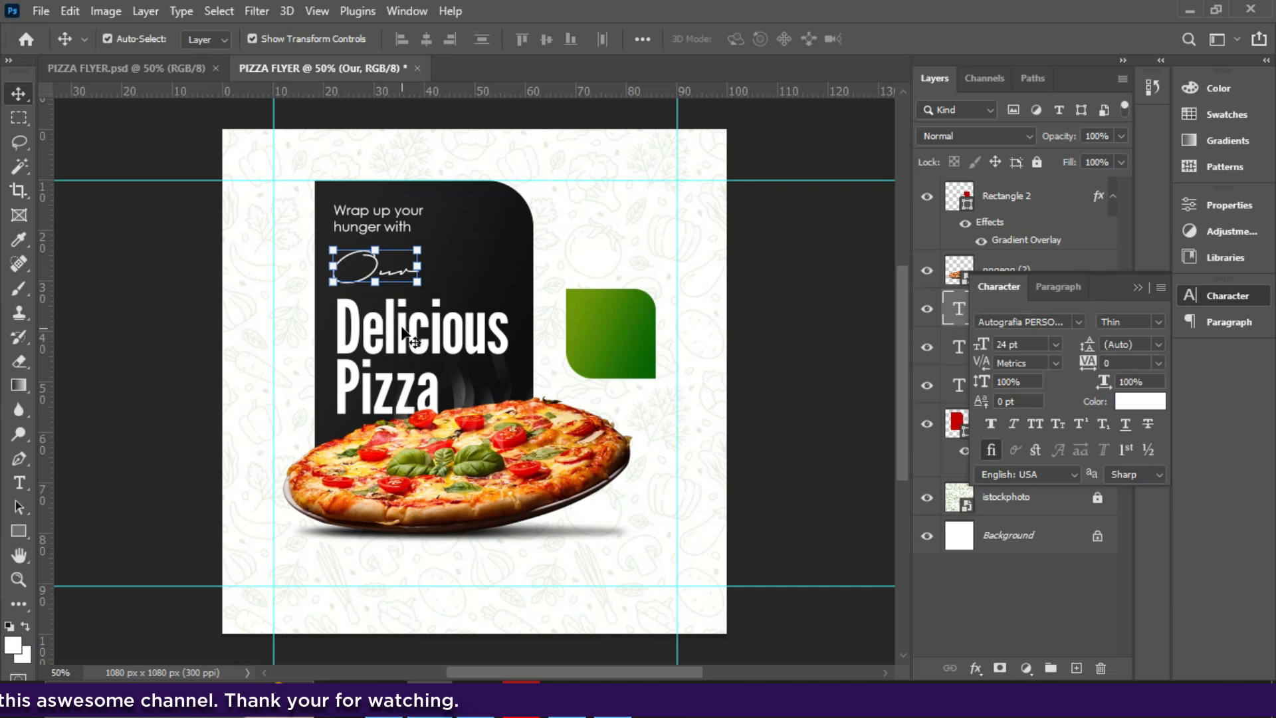
drag(397, 346, 398, 345)
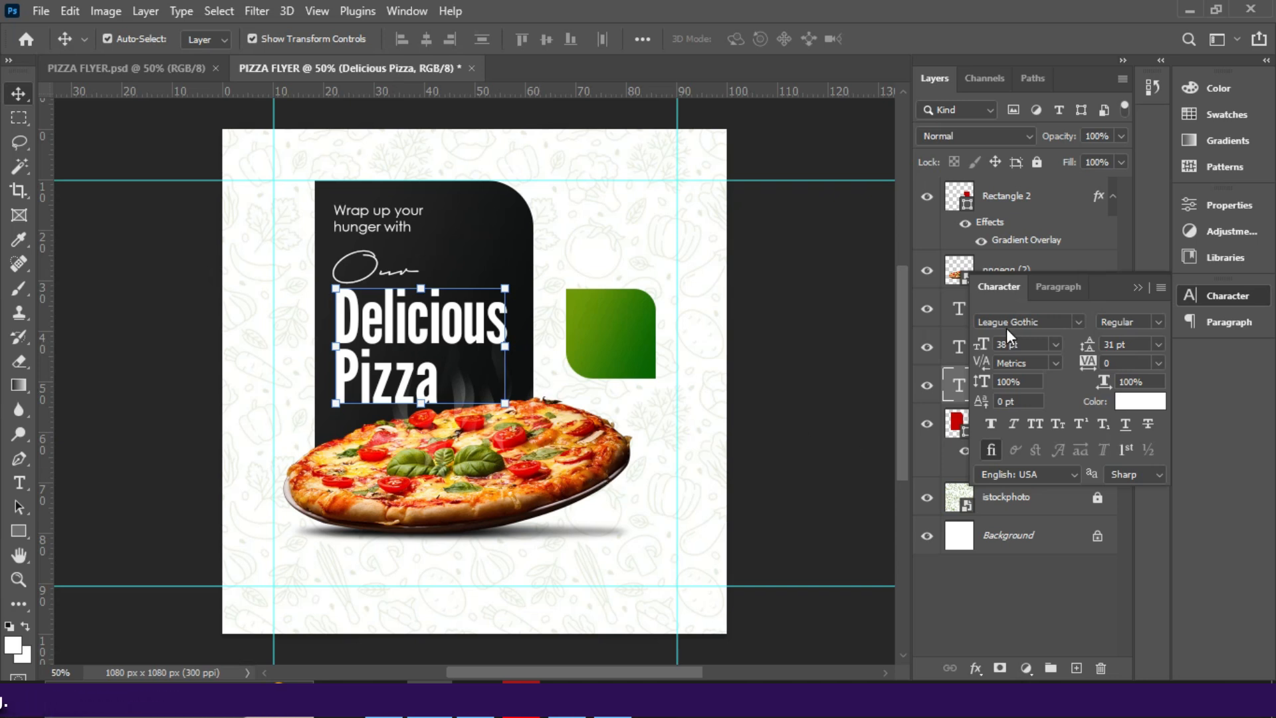
- Set the headline to 36 pt and shrink the black panel slightly, shifting it up
click(1053, 345)
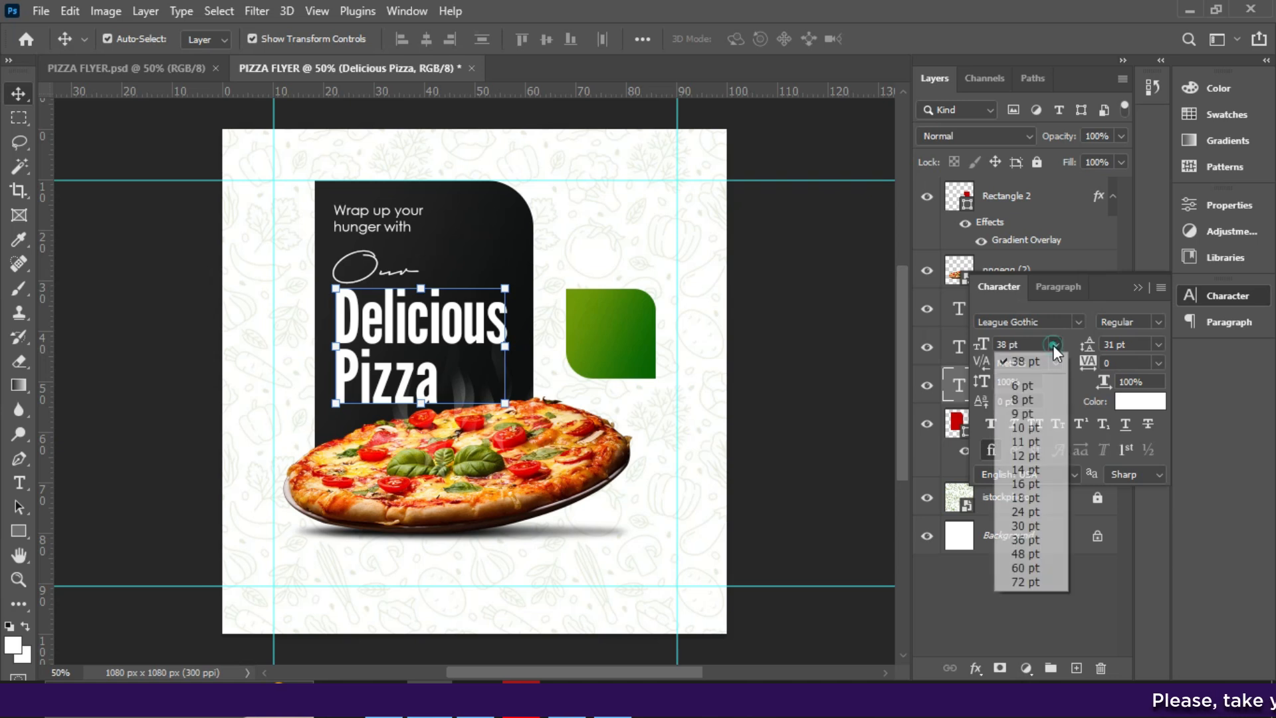
click(1035, 540)
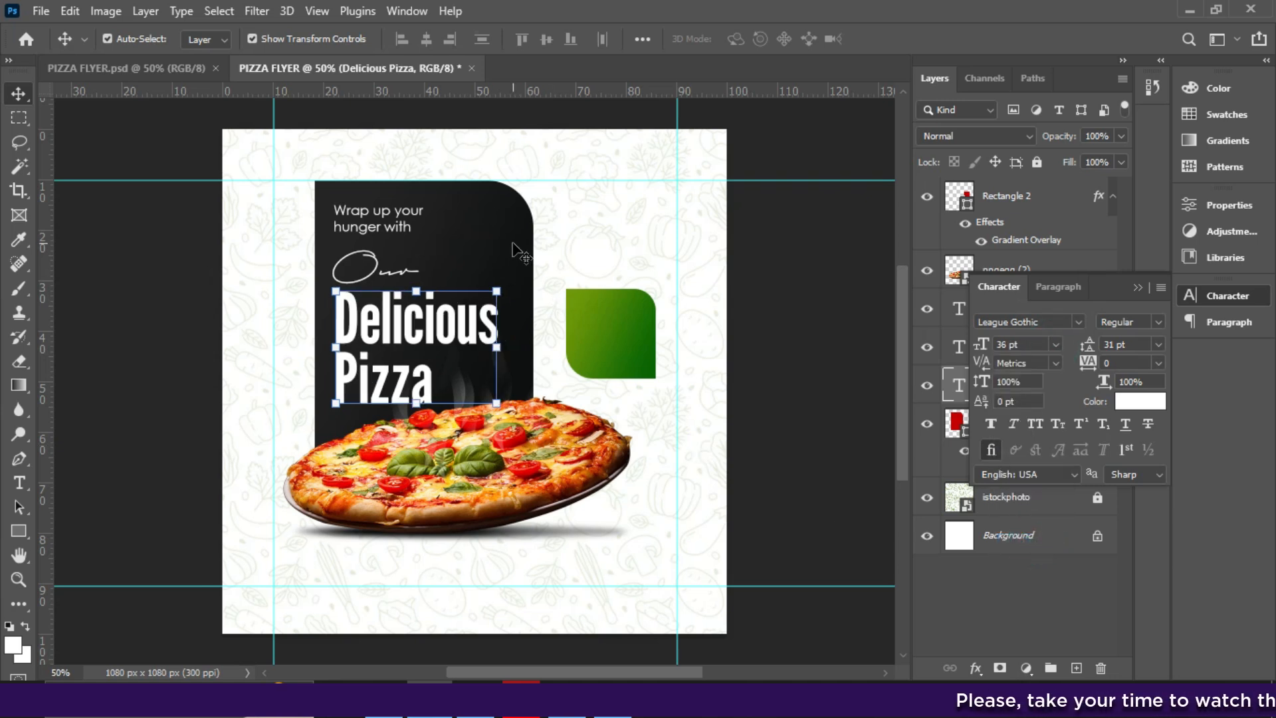
click(525, 266)
drag(534, 189, 515, 204)
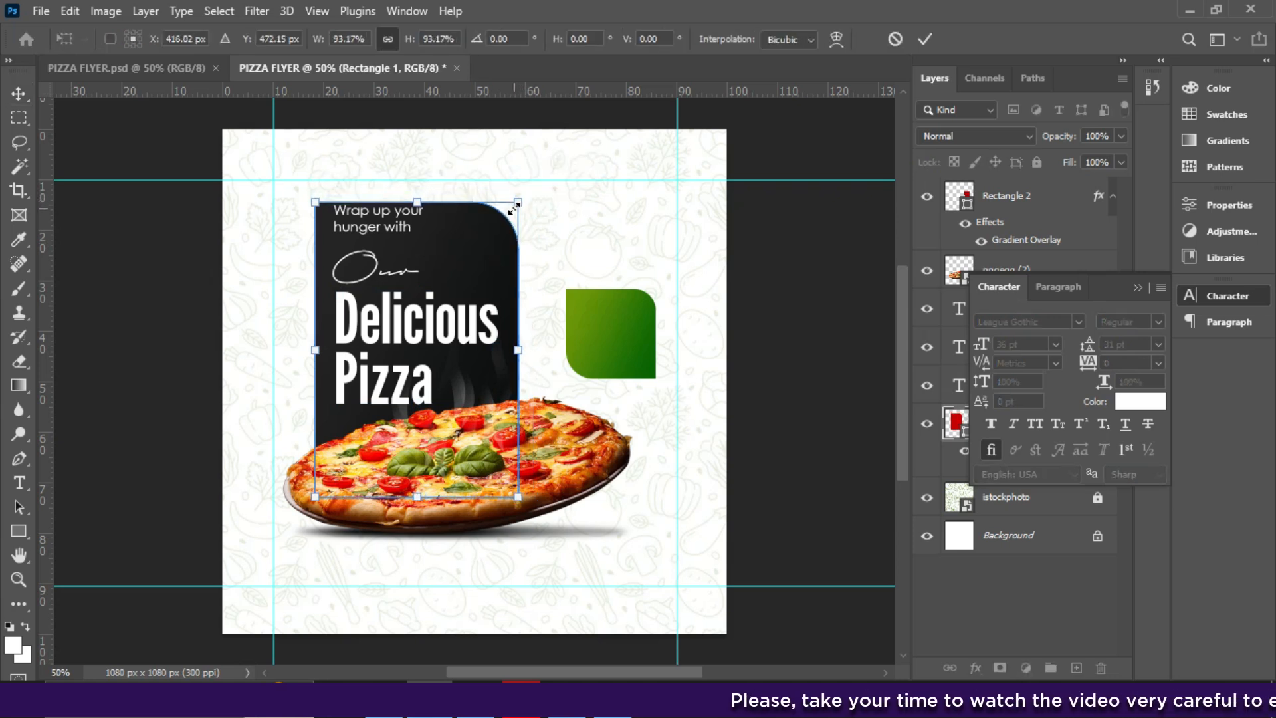
key(Up)
key(Up)
key(Up)
key(Up)
key(Up)
key(Up)
key(Up)
key(Up)
key(Up)
key(Up)
key(Up)
key(Up)
key(Up)
key(Up)
key(Up)
key(Up)
key(Up)
key(Up)
key(Up)
key(Up)
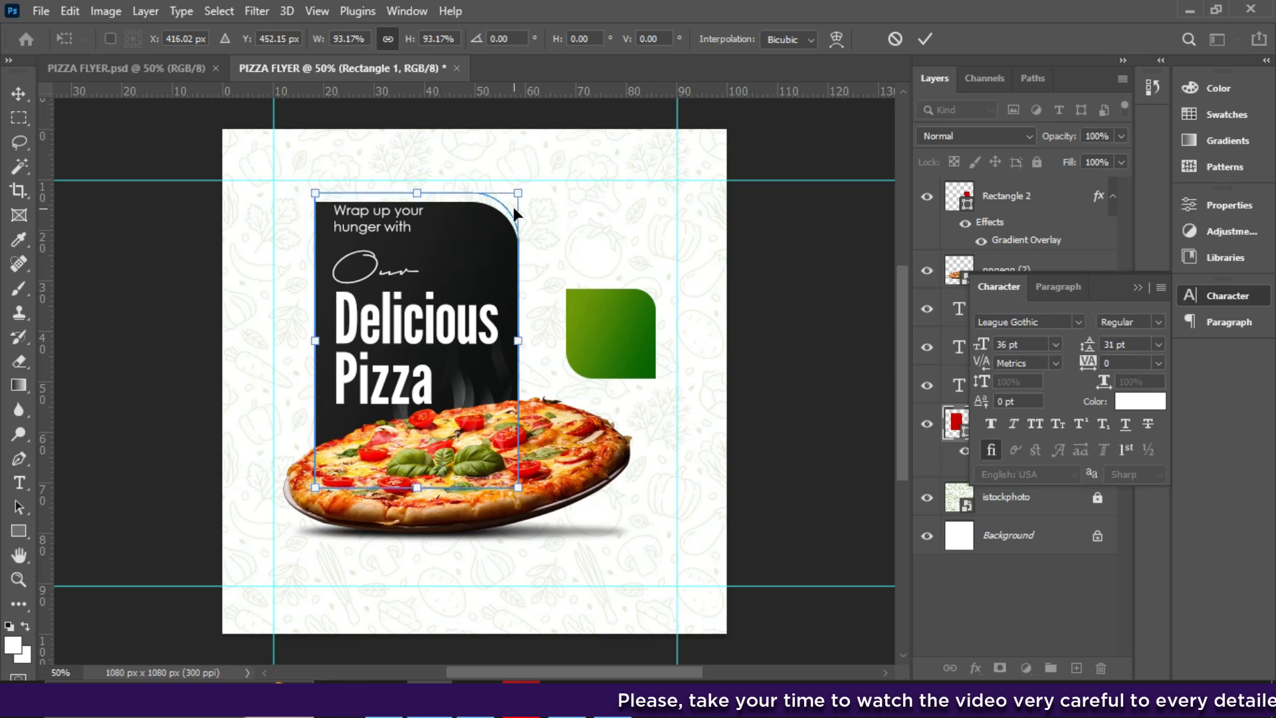
key(Up)
key(Up)
key(Up)
key(Up)
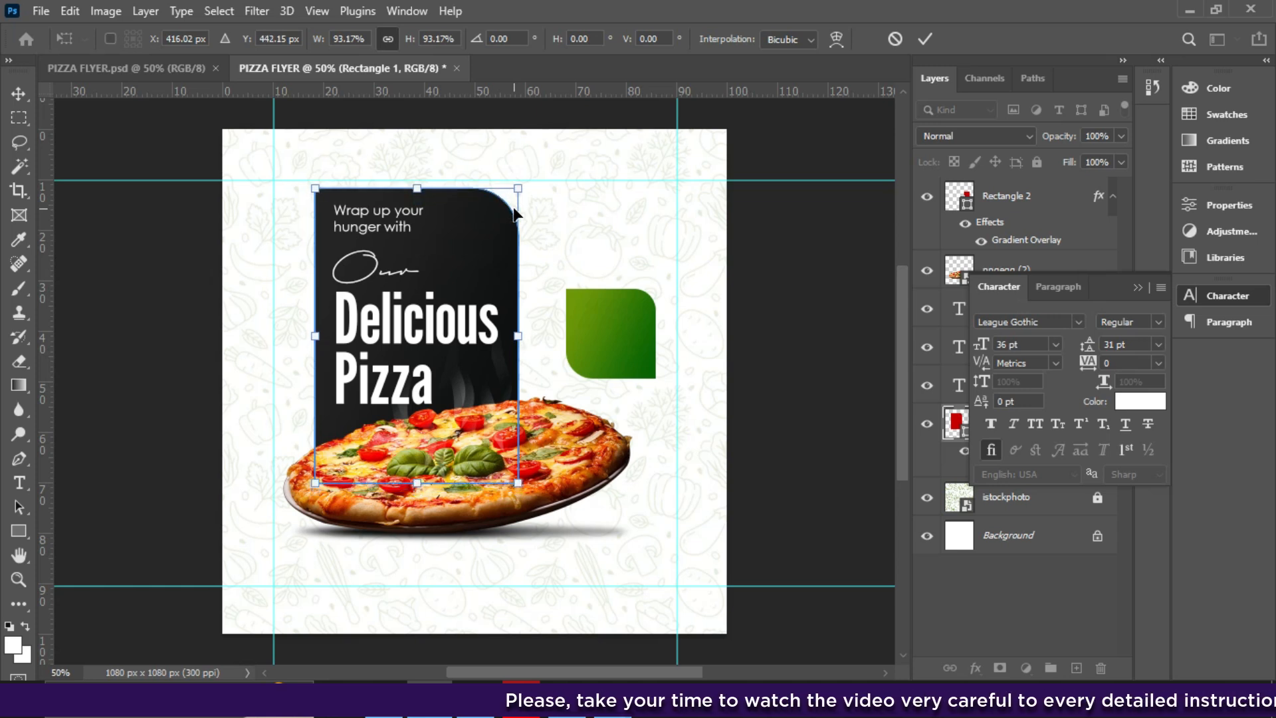
key(Return)
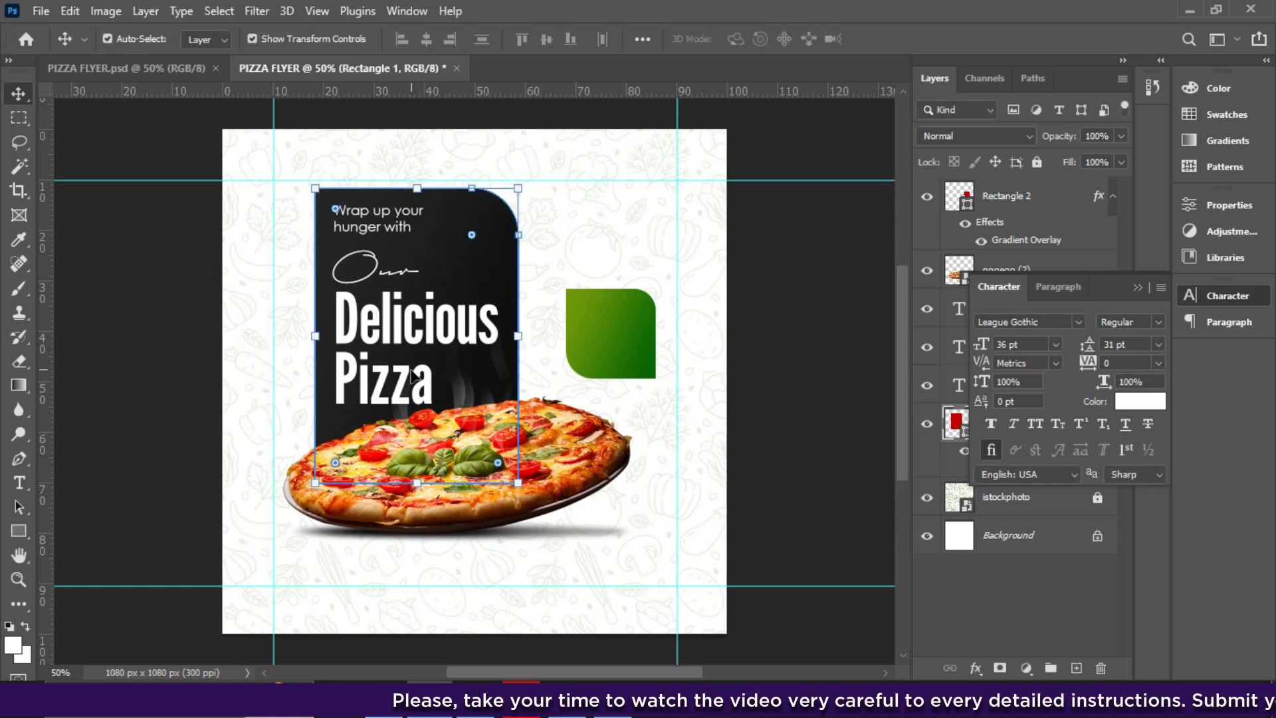
- Give the headline 29 pt leading and nudge it and the pizza photo upward
click(435, 436)
key(Up)
key(Up)
key(Up)
key(Up)
key(Up)
key(Up)
key(Up)
key(Up)
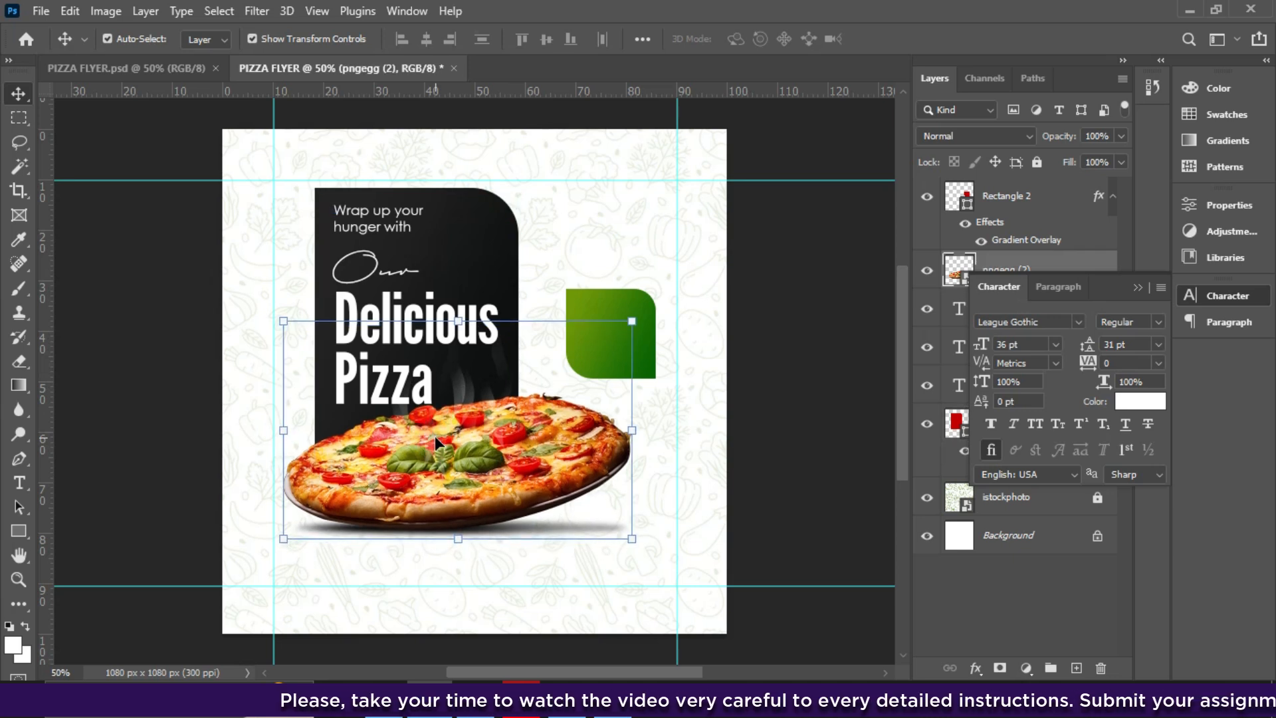
click(392, 381)
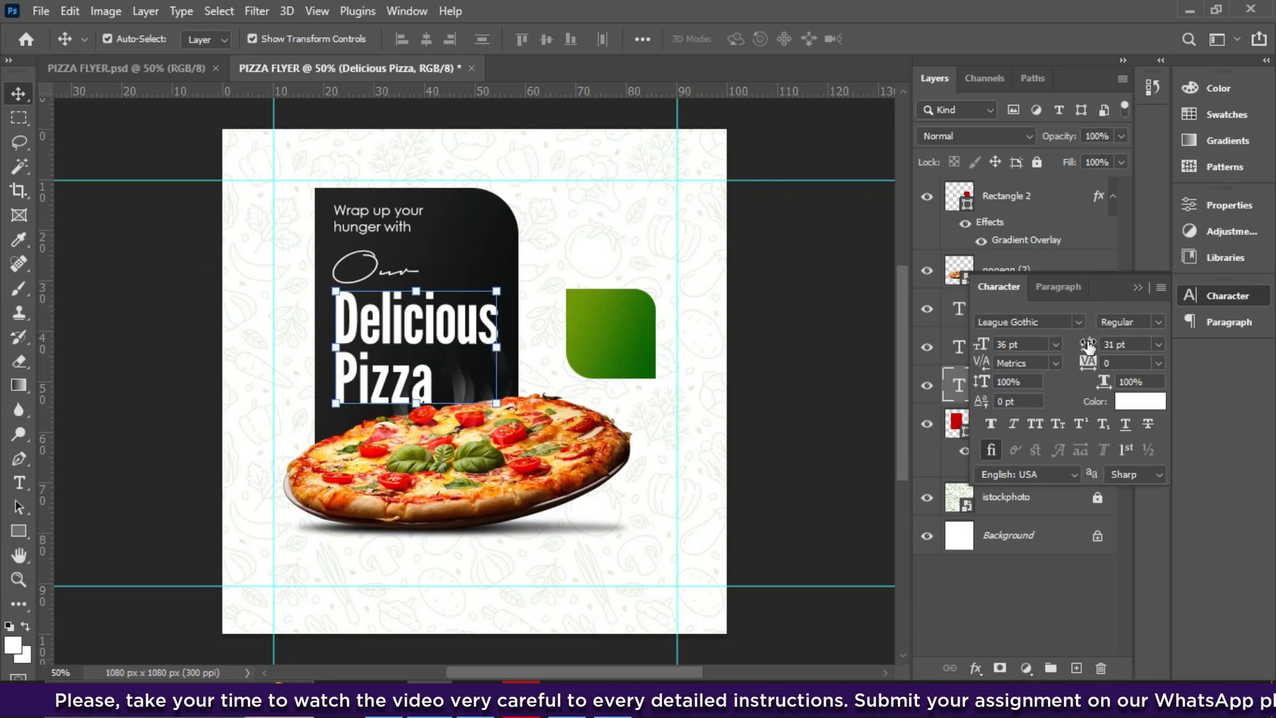
drag(1088, 343, 1080, 344)
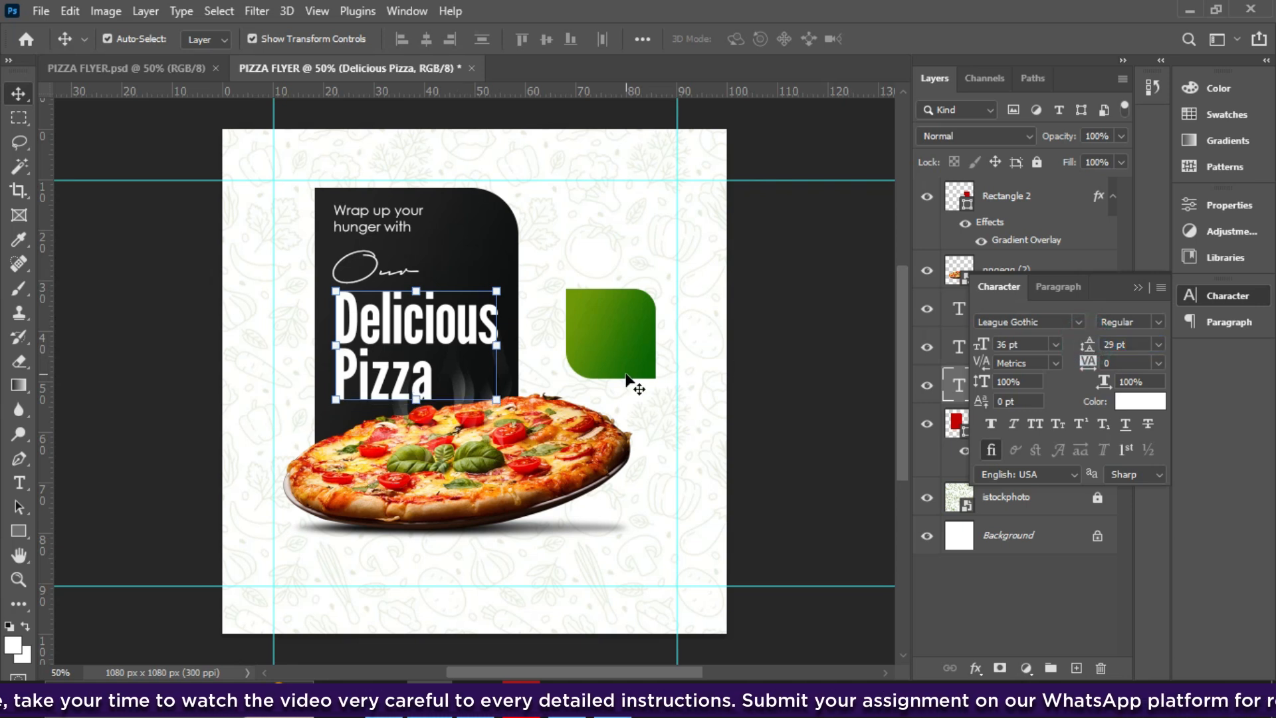
key(Up)
key(Up)
key(Up)
key(Up)
key(Up)
key(Up)
key(Up)
key(Up)
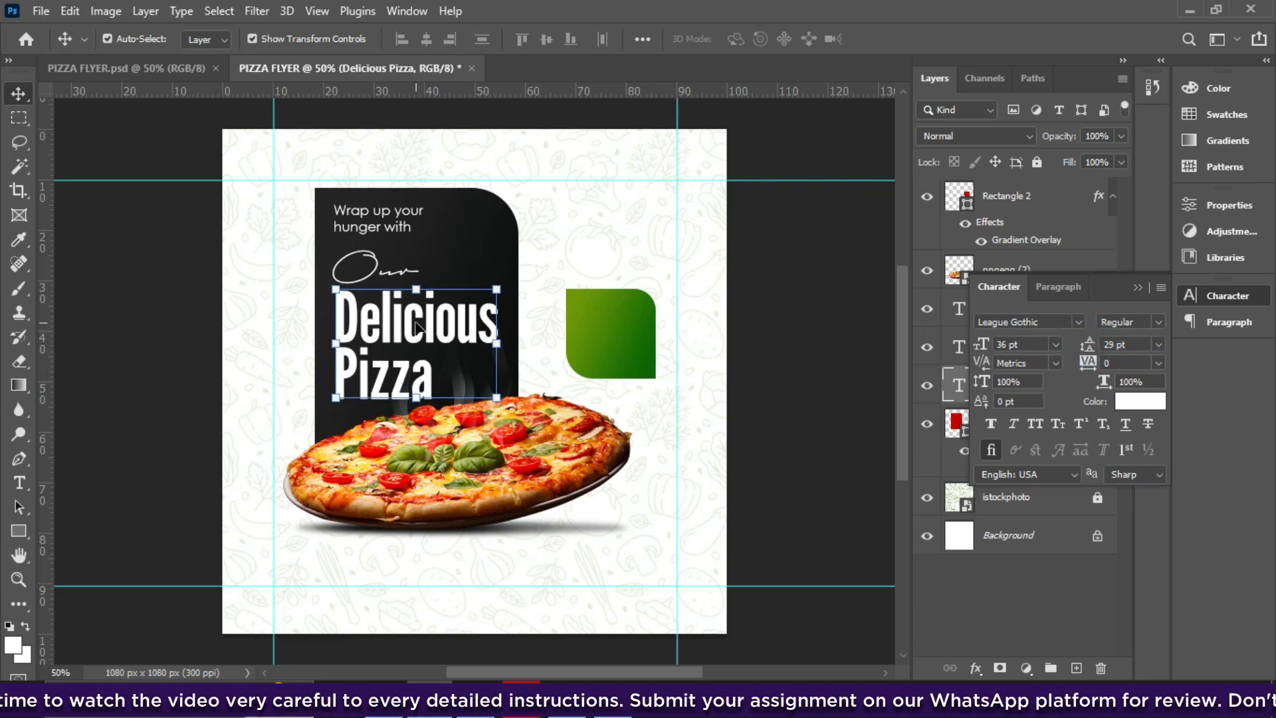
click(452, 429)
key(Up)
key(Up)
key(Up)
key(Up)
key(Up)
key(Up)
key(Up)
key(Up)
key(Up)
key(Up)
key(Up)
key(Up)
key(Up)
key(Up)
key(Up)
key(Up)
key(Up)
key(Up)
key(Up)
key(Up)
key(Up)
key(Up)
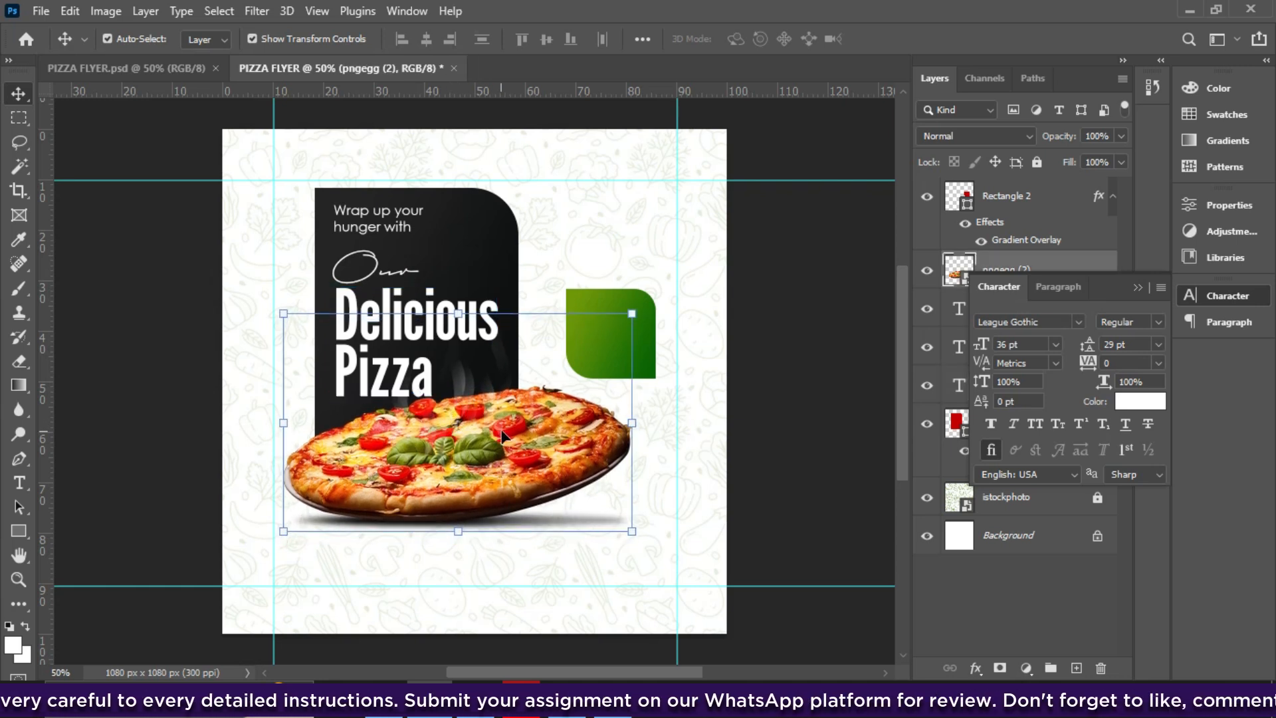
- Colour the script word 'Our' yellow (#fffc00) through the Character panel colour picker
click(415, 370)
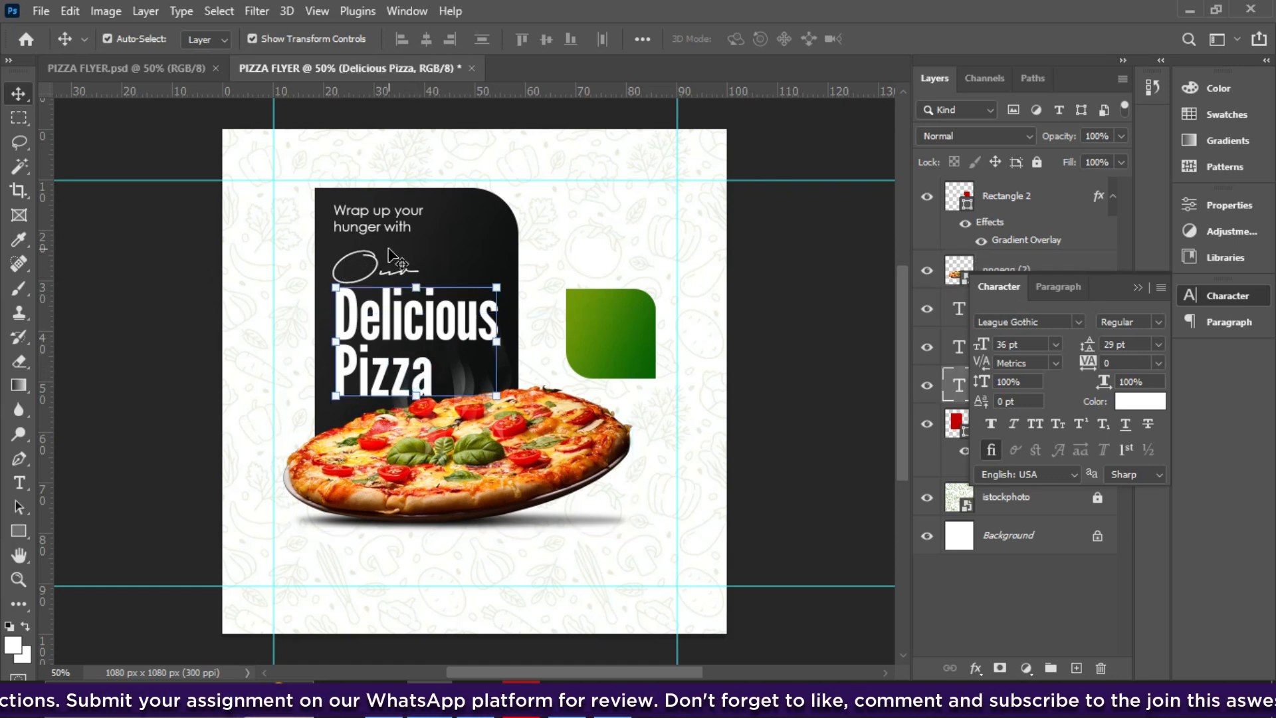
click(370, 264)
click(379, 271)
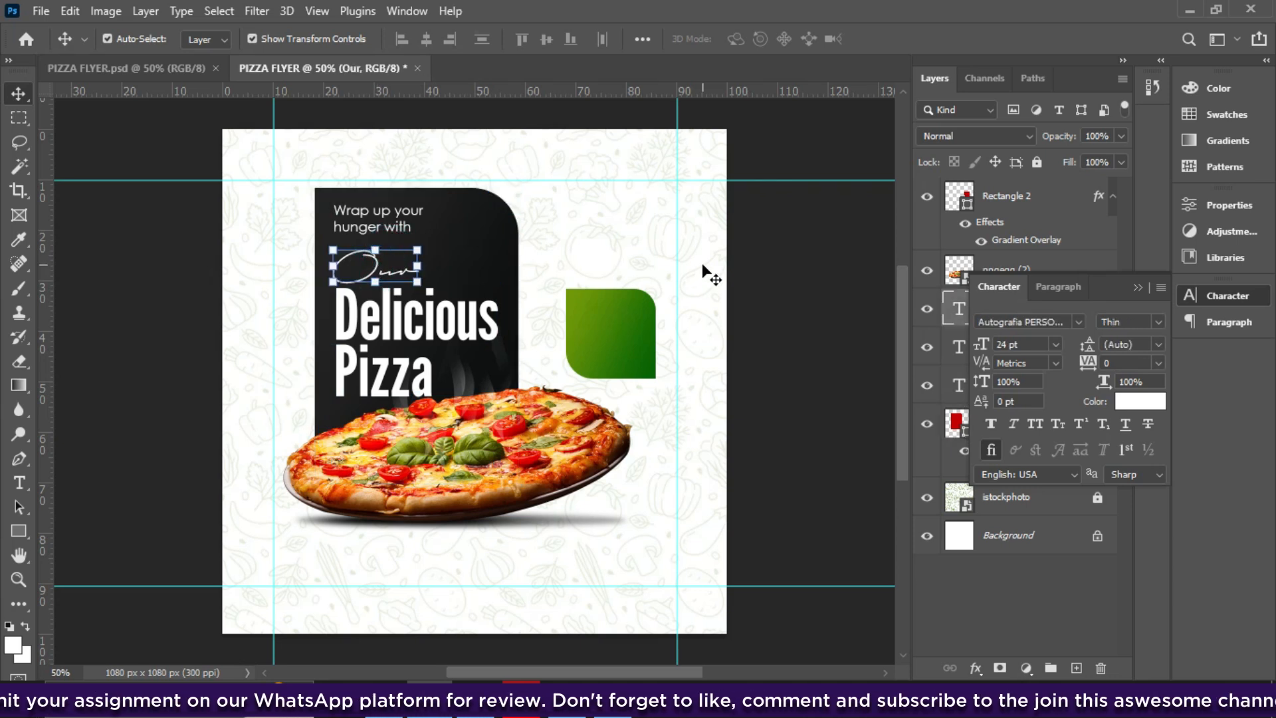
click(1144, 401)
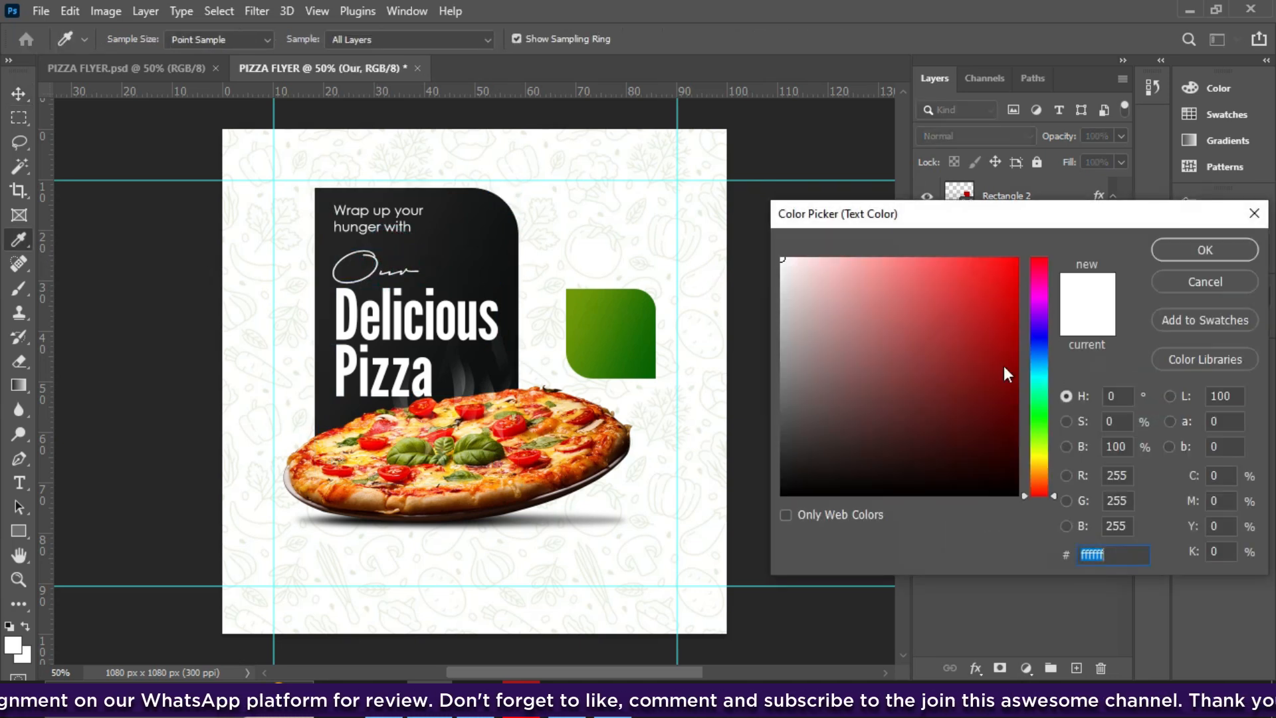
drag(930, 361, 1084, 262)
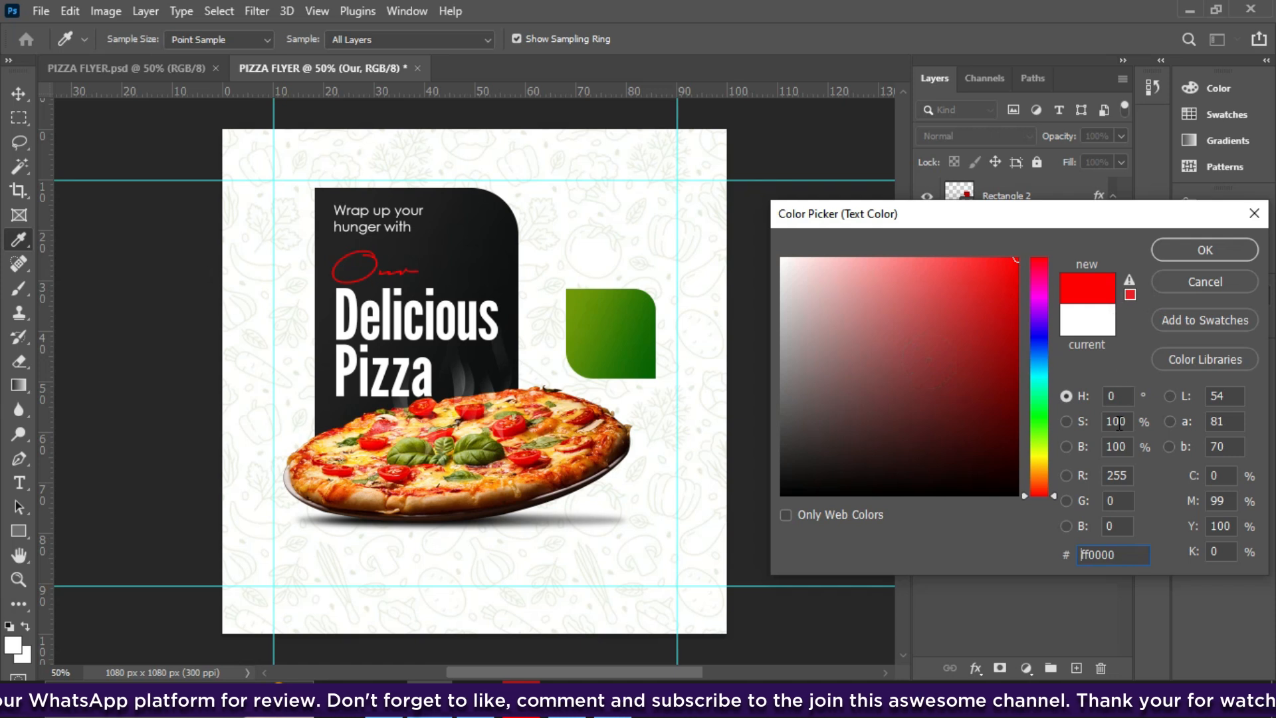
click(1205, 279)
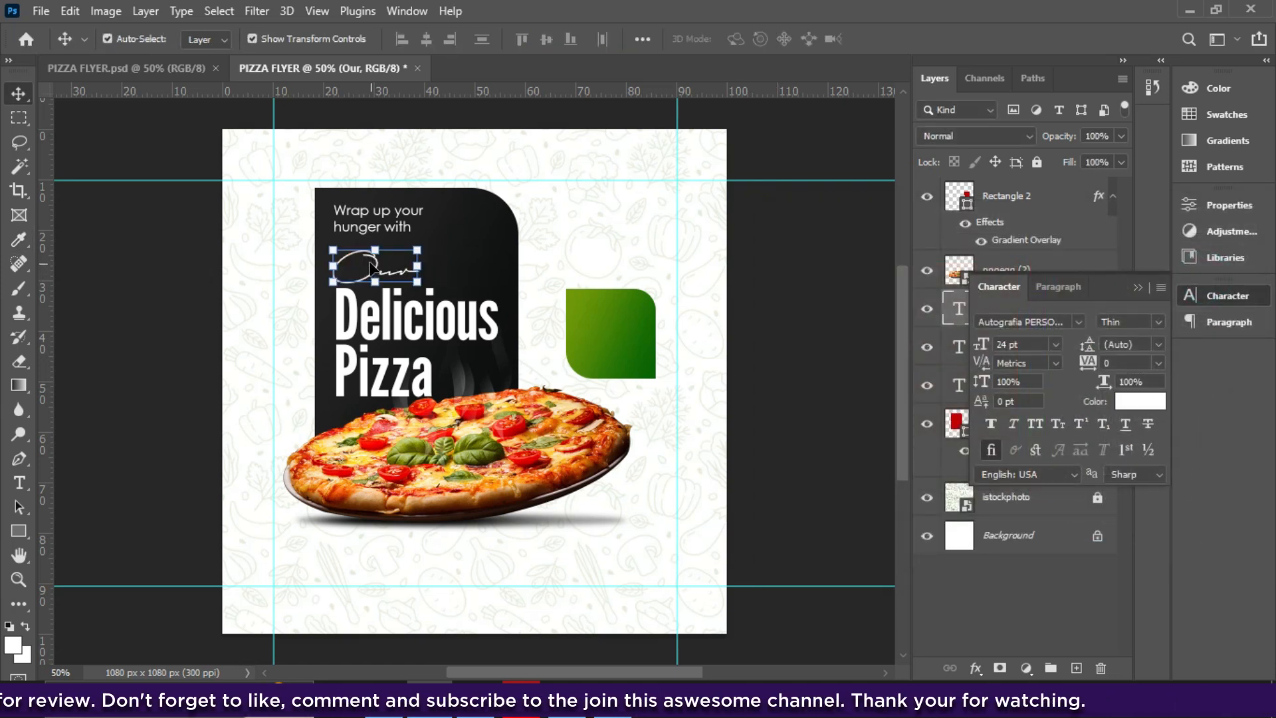
click(1140, 403)
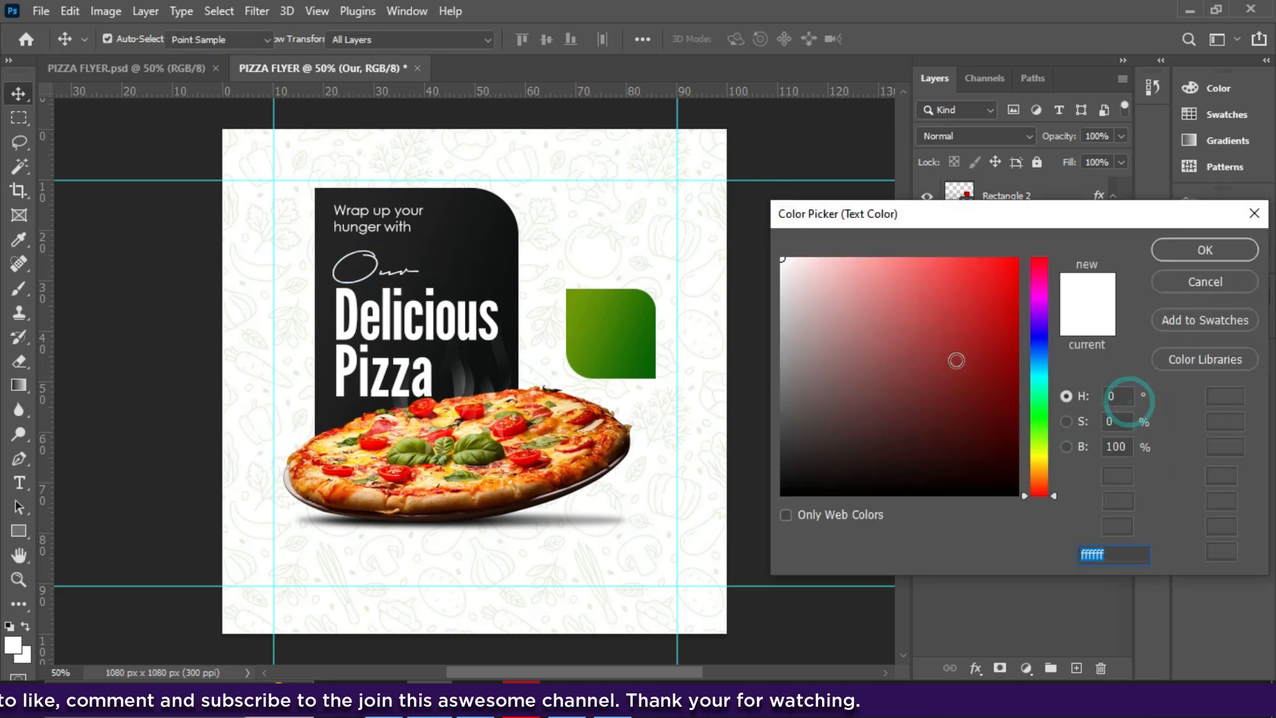
text(ff0000)
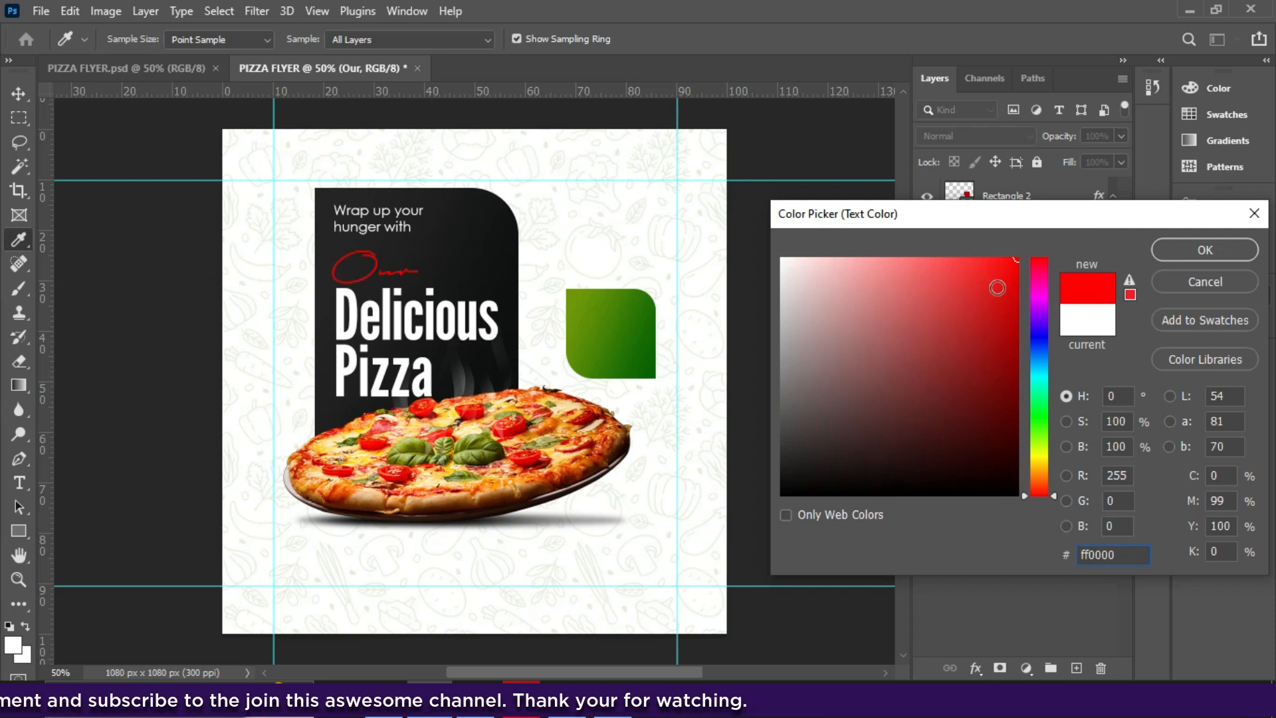
click(1039, 456)
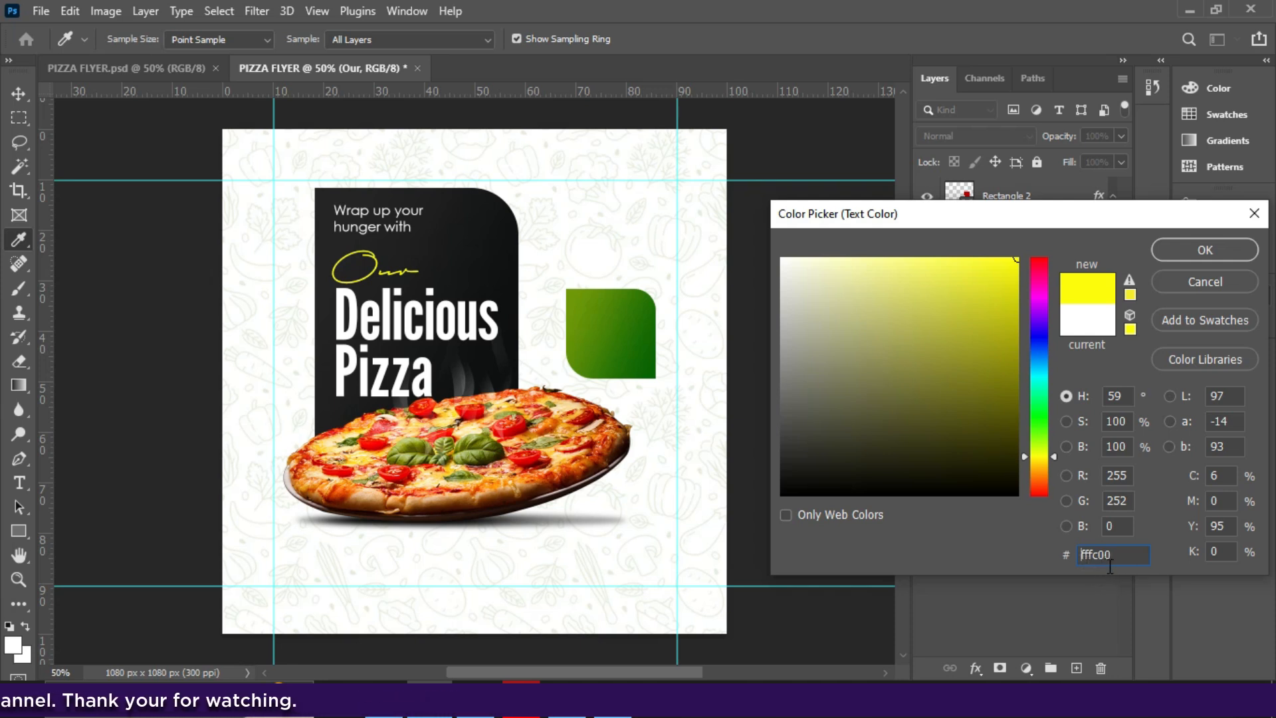
click(1168, 259)
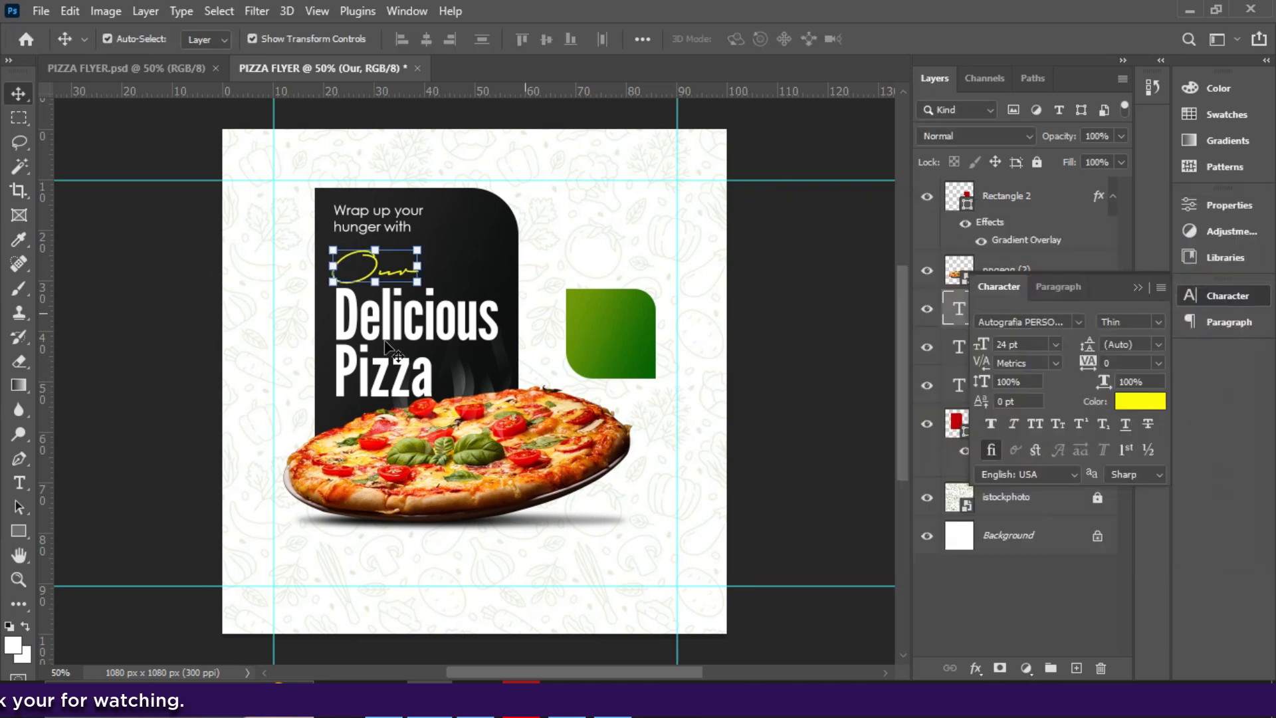
click(399, 350)
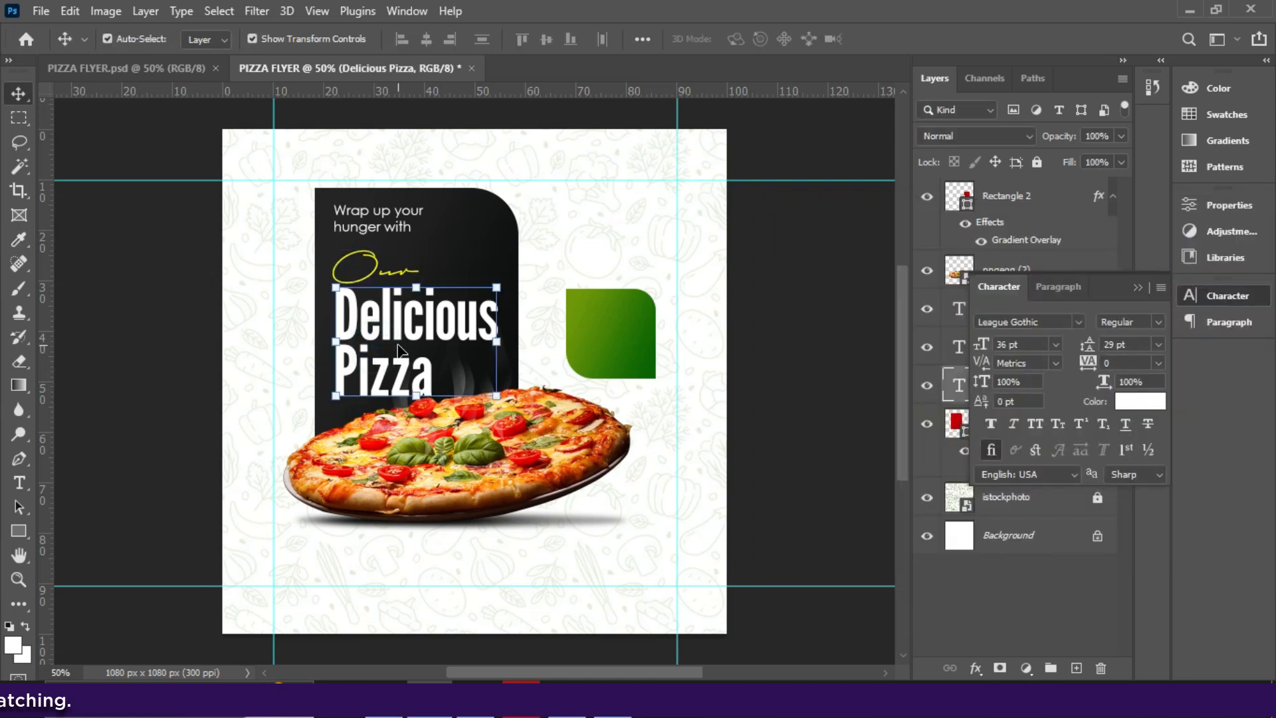
- Copy the 'Wrap up' text onto the green square as a trial, then delete it
click(379, 215)
click(380, 215)
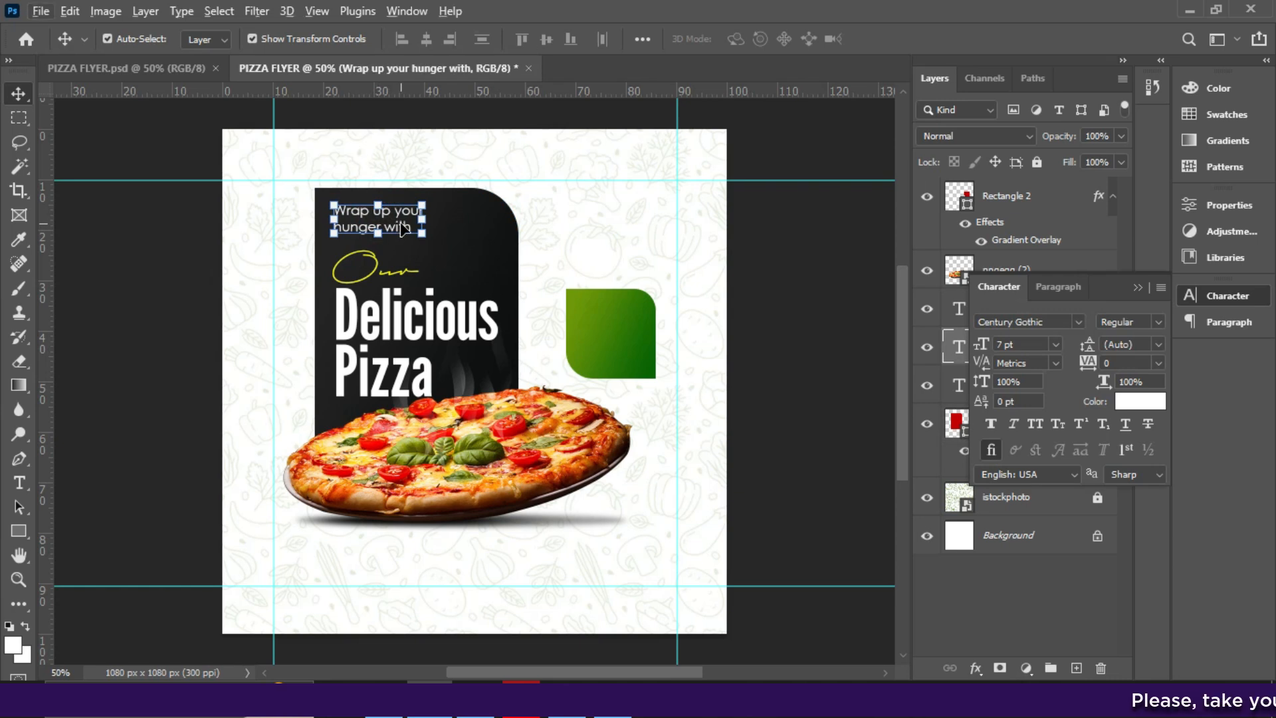
drag(402, 230, 633, 326)
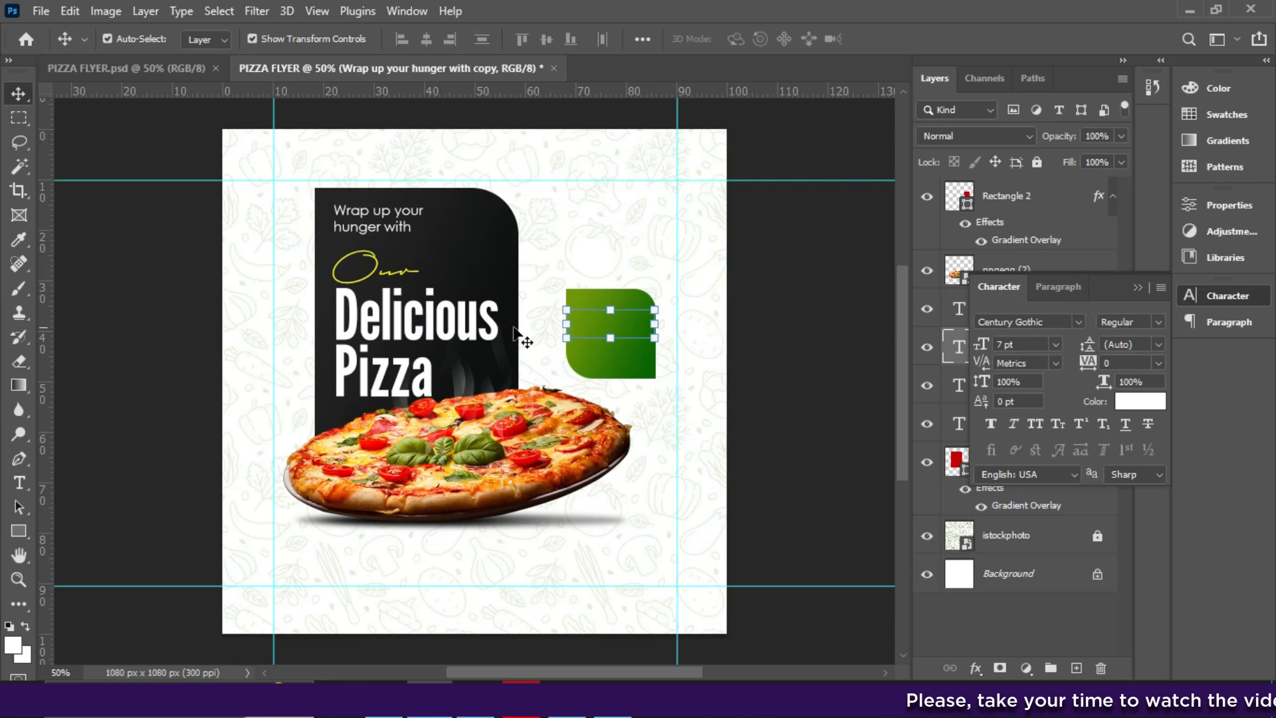
click(1138, 287)
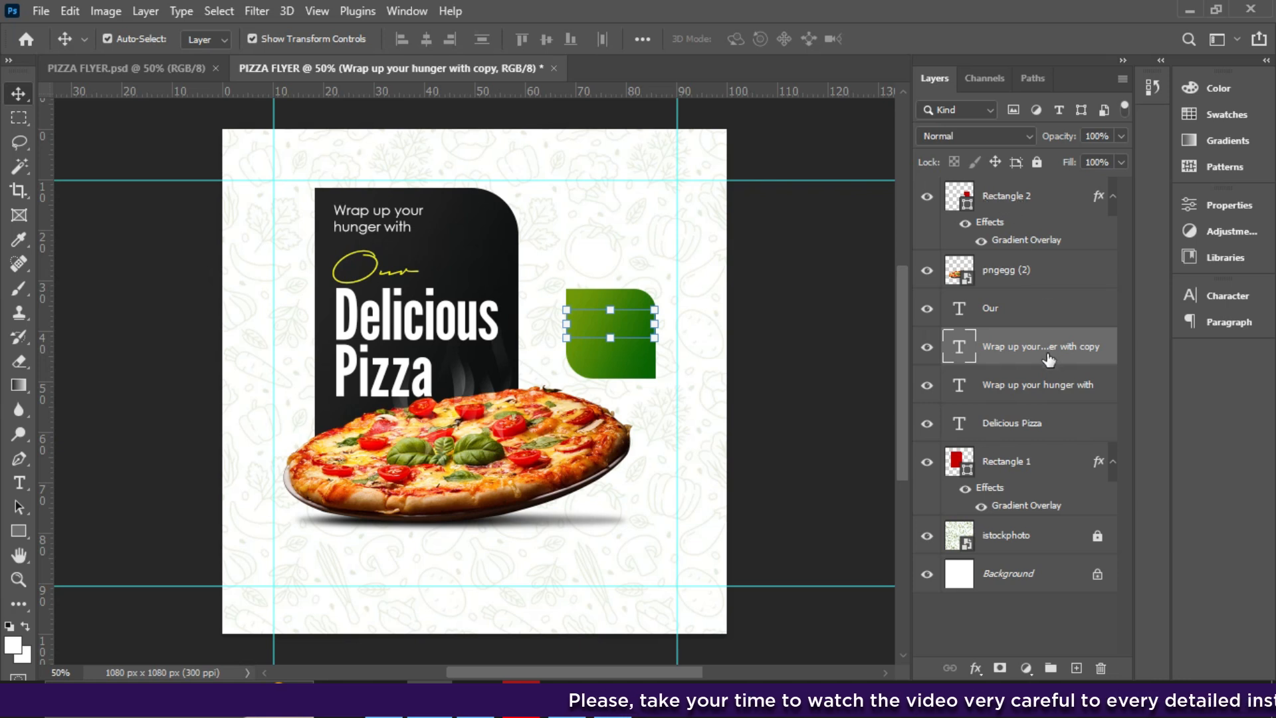
drag(1009, 198, 1010, 372)
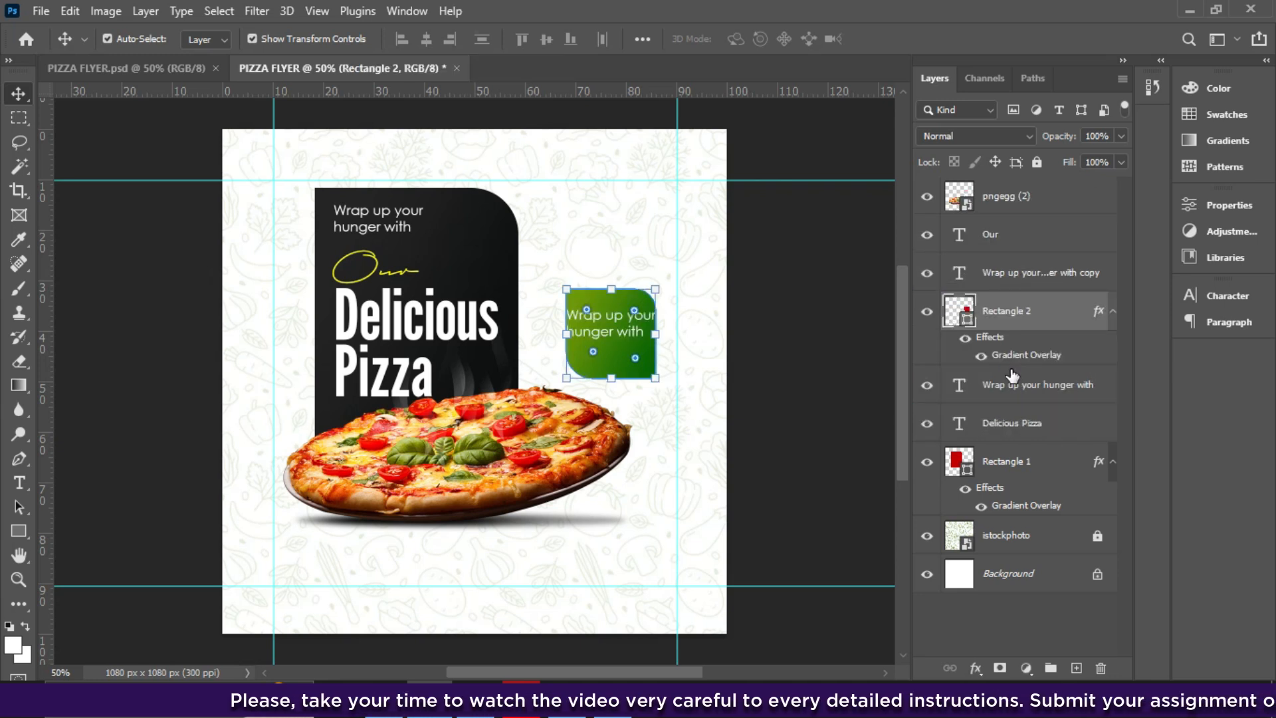
click(606, 325)
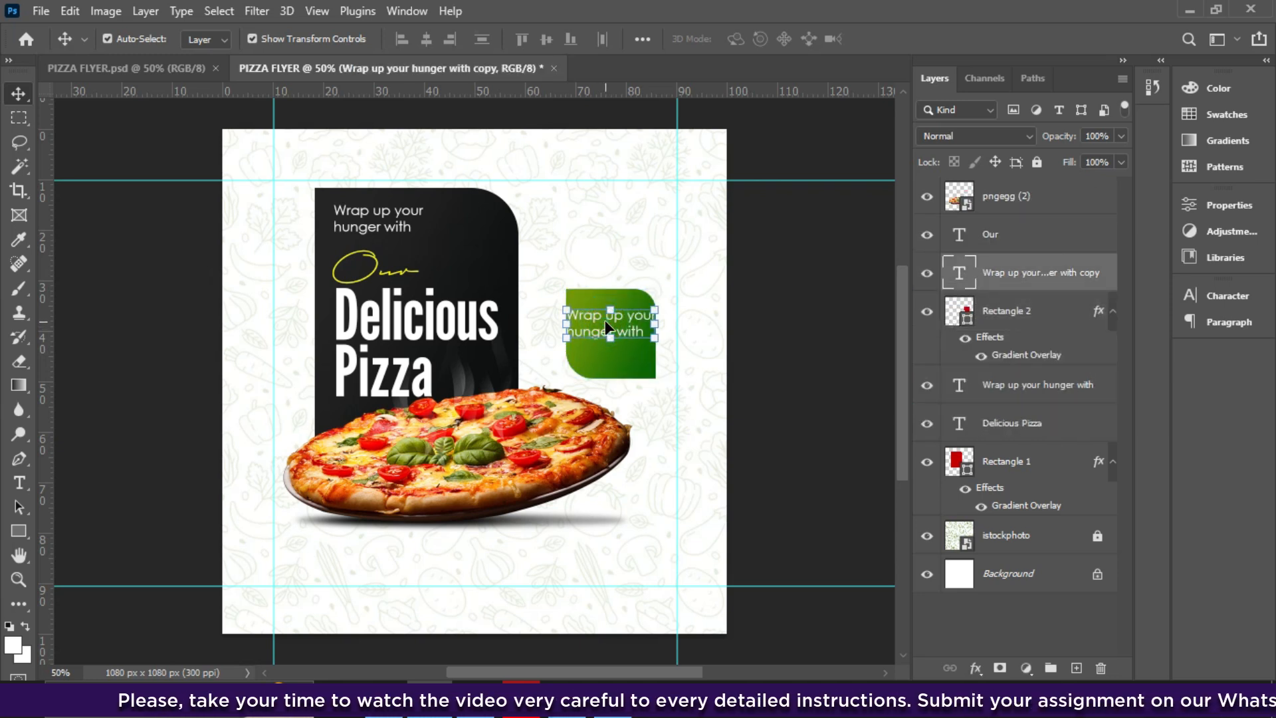
key(Delete)
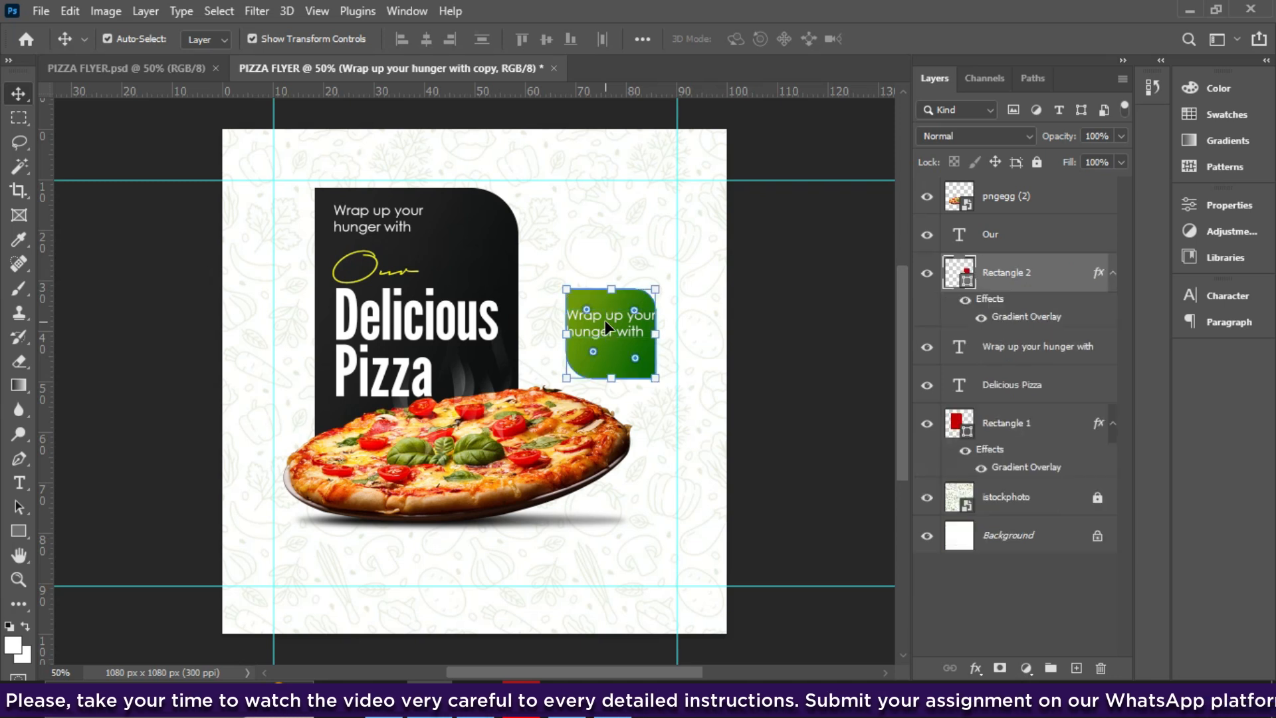
- Duplicate the Delicious Pizza headline onto the green square, stacked above Rectangle 2
click(392, 339)
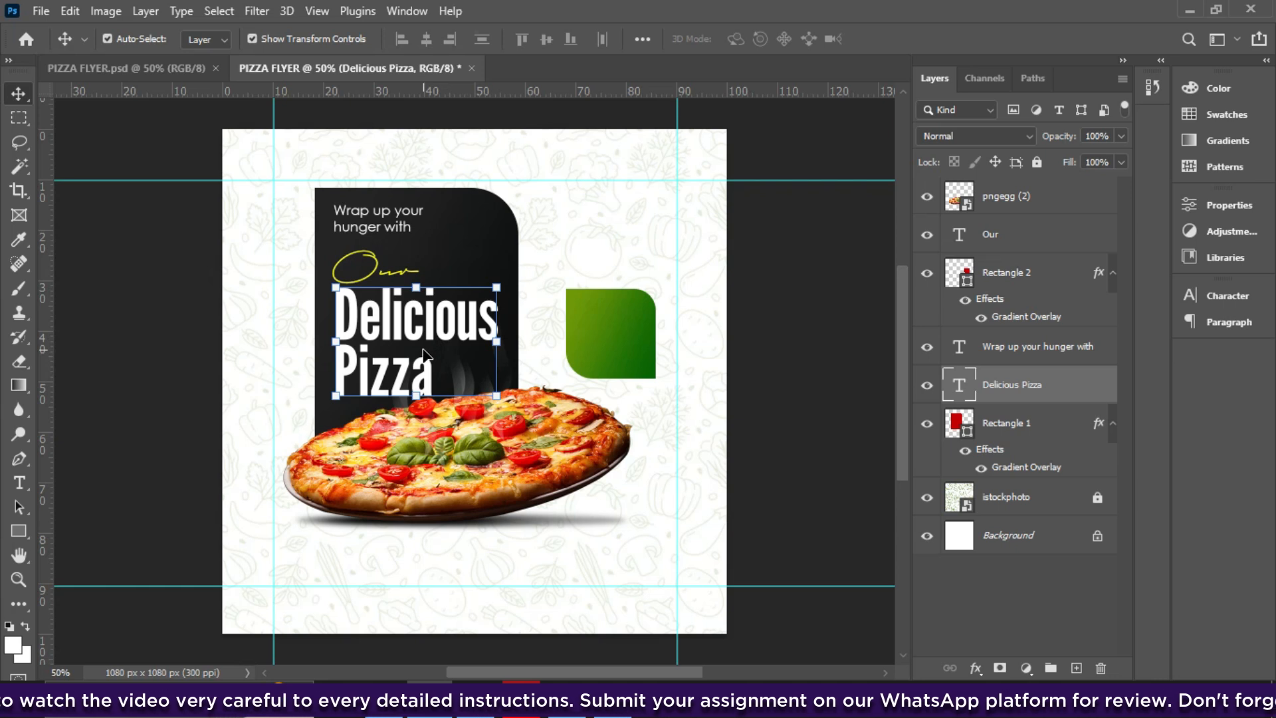
drag(423, 354, 574, 334)
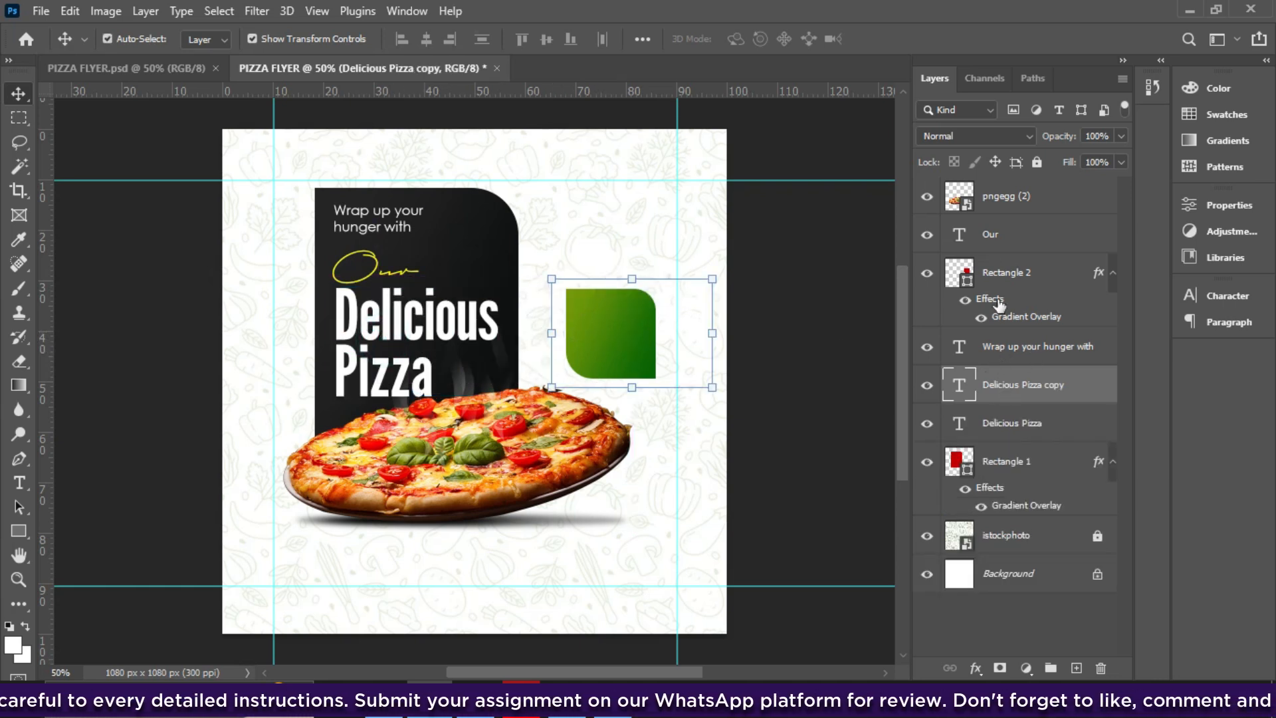
drag(1003, 385, 1000, 246)
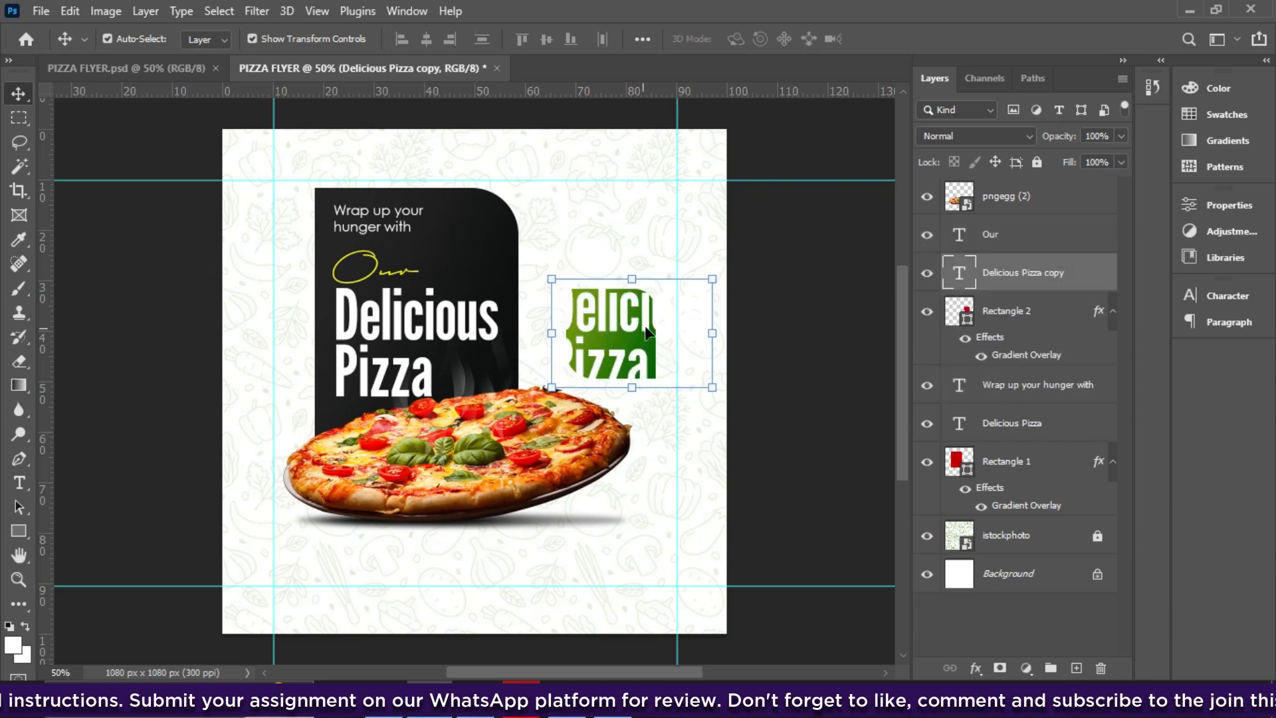
- Change the copied headline's text to 'GH30' and place it over the green square
double_click(617, 329)
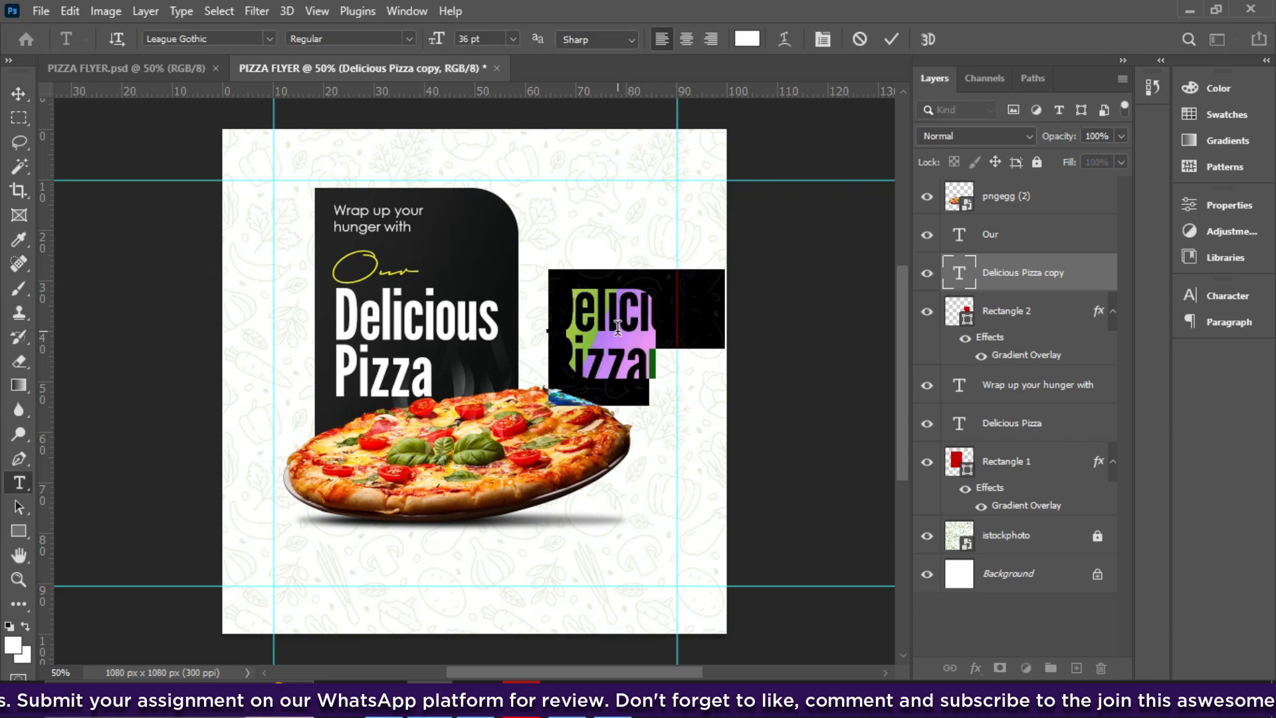
text(GH39)
key(BackSpace)
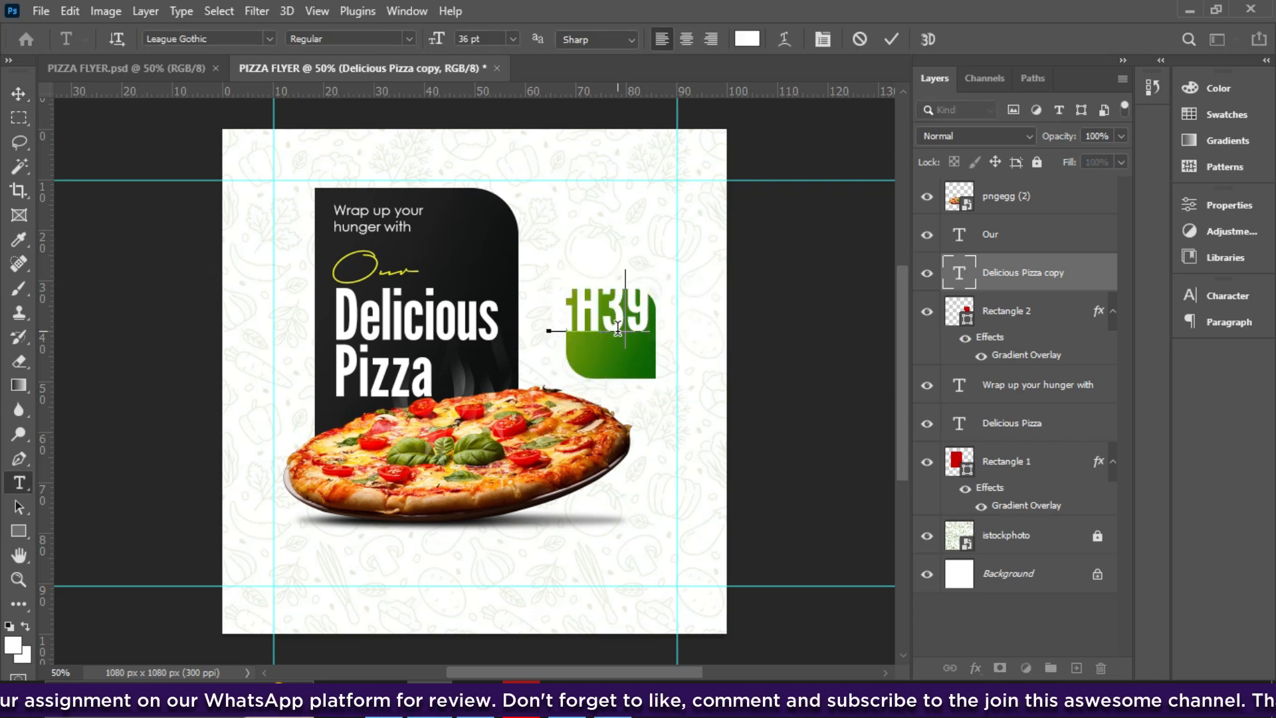
text(0)
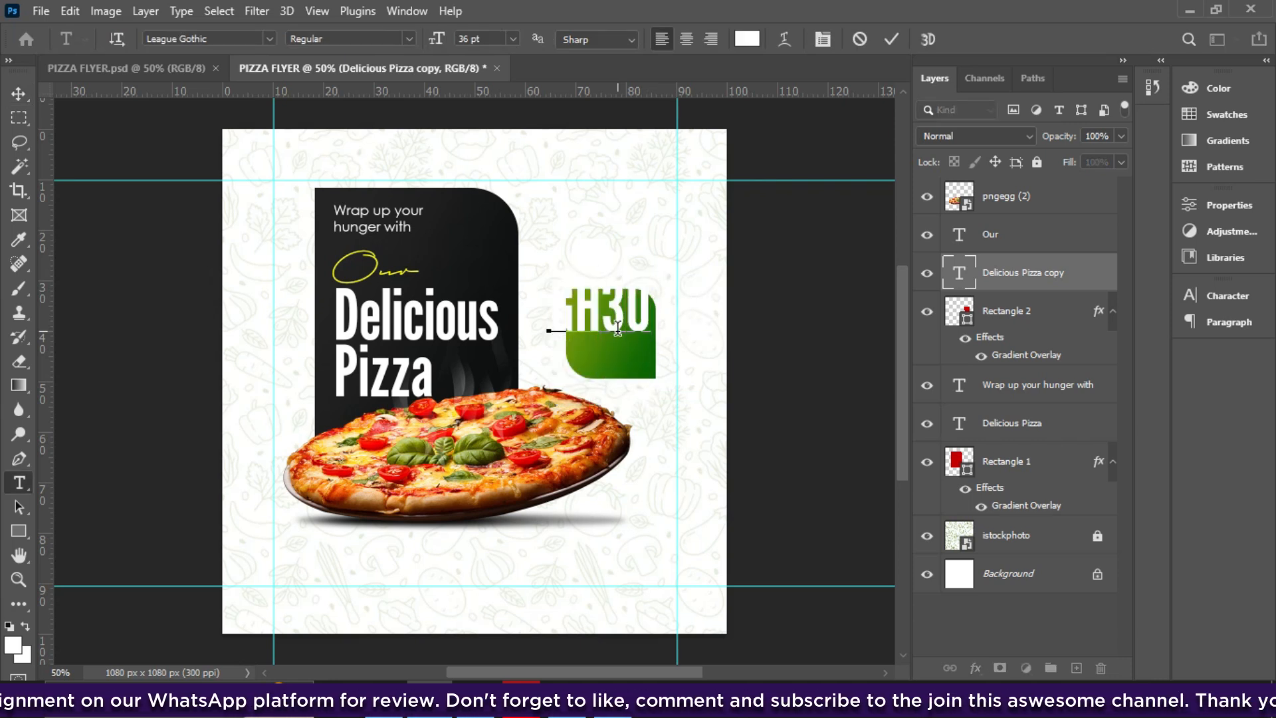
click(888, 41)
key(v)
drag(622, 325, 633, 346)
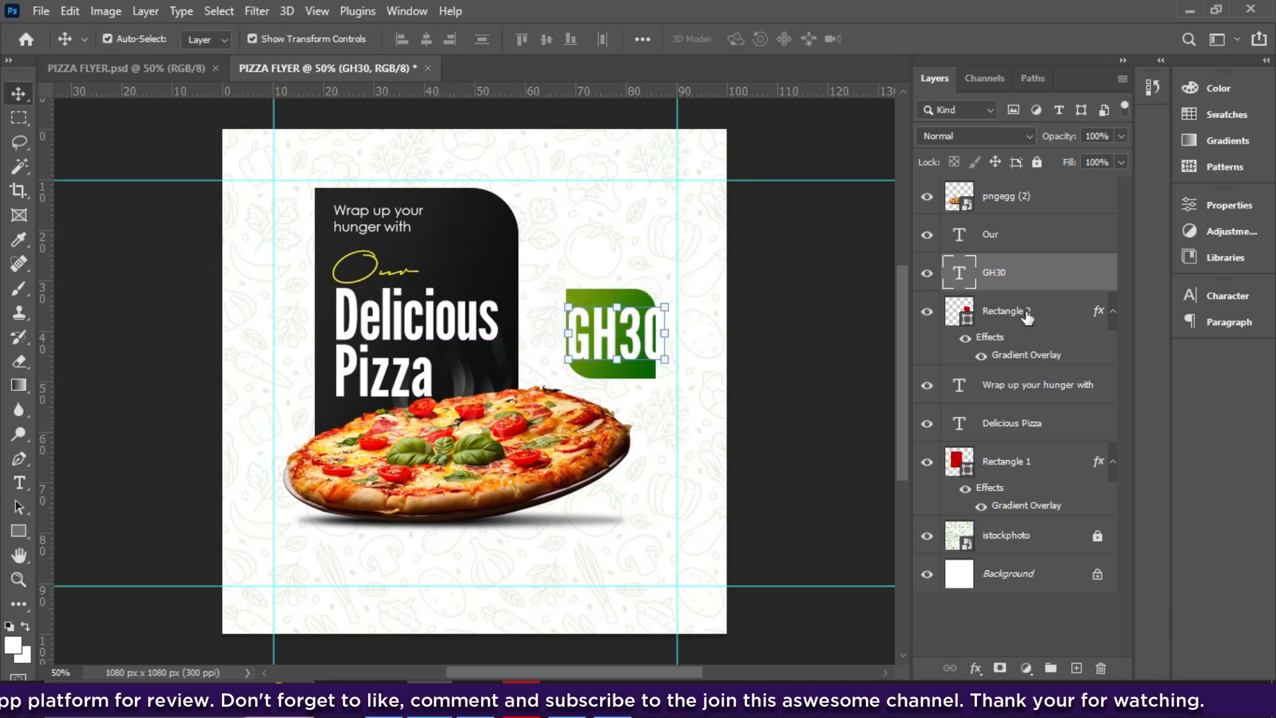
- Set GH30 to 28 pt and centre it inside the green badge
click(1219, 293)
click(1134, 344)
click(1057, 343)
click(1029, 507)
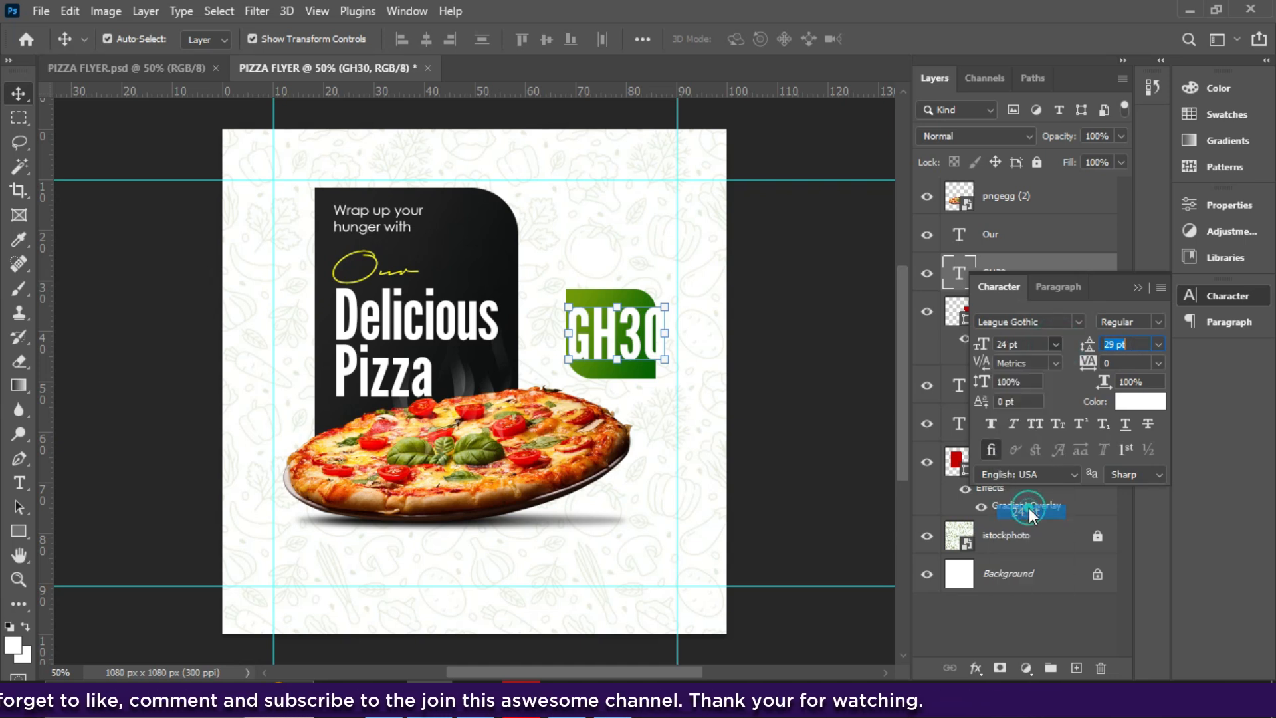
drag(612, 338, 623, 333)
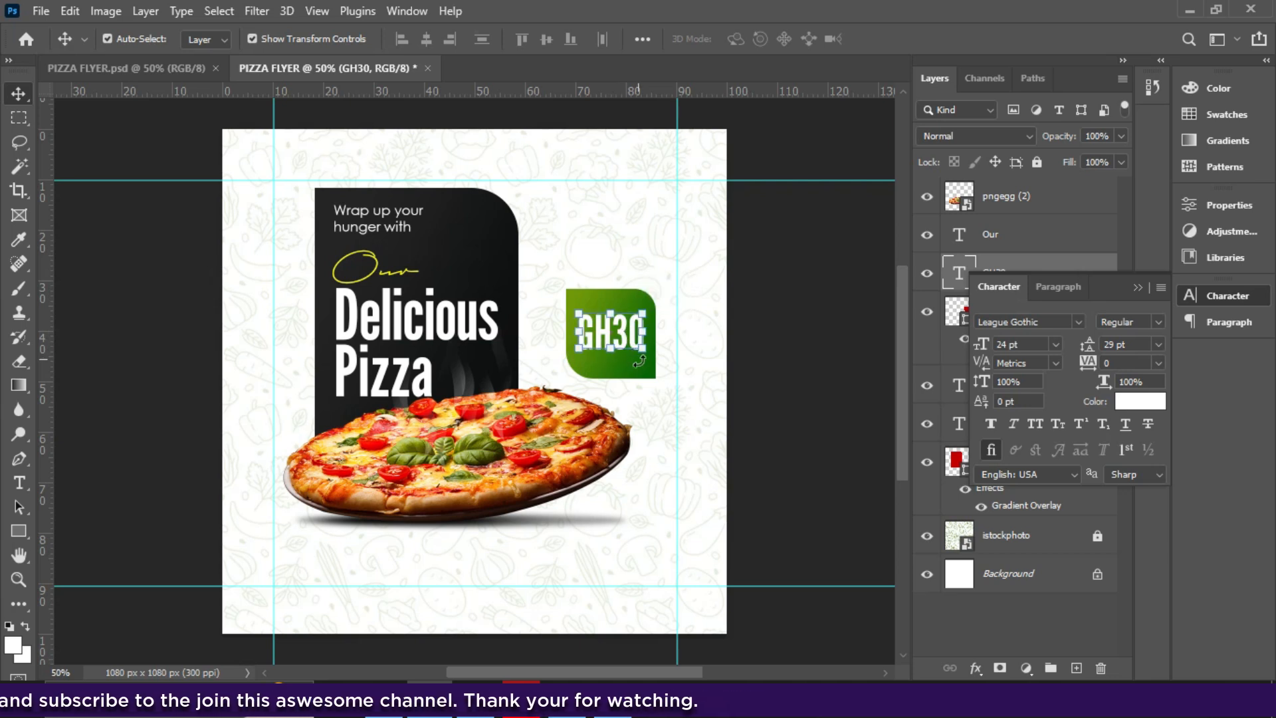
click(1028, 344)
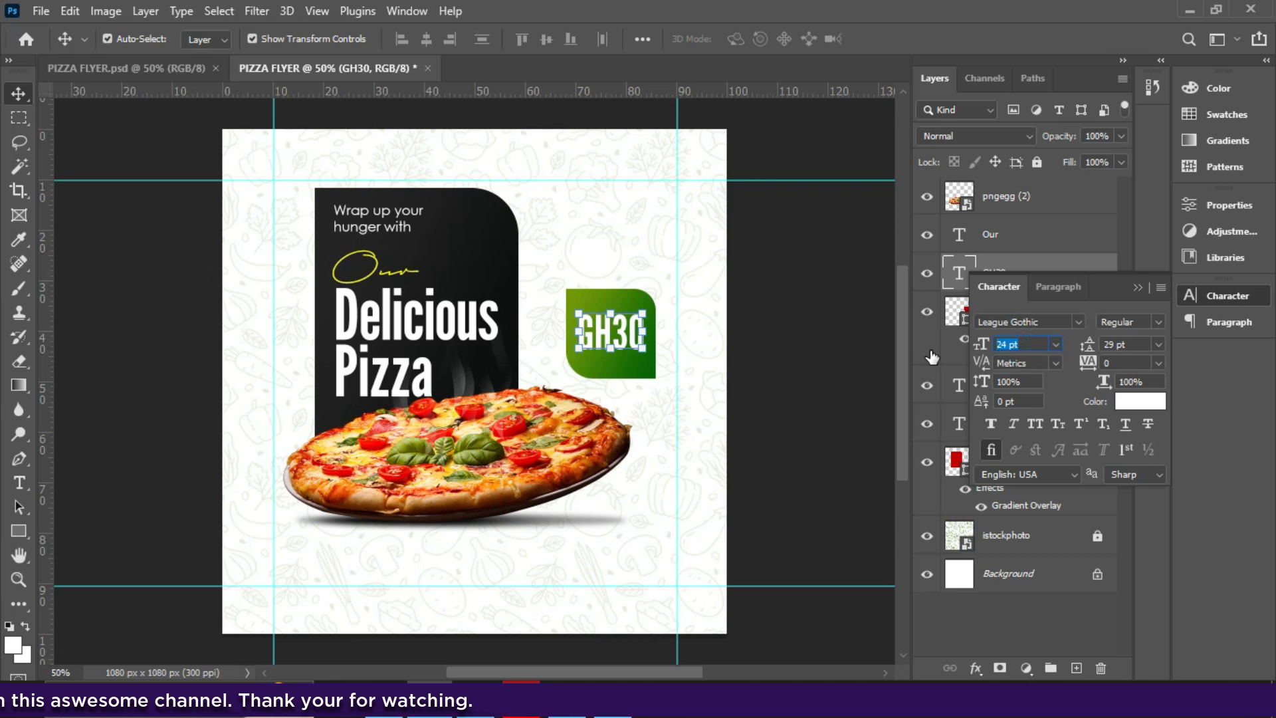
text(2)
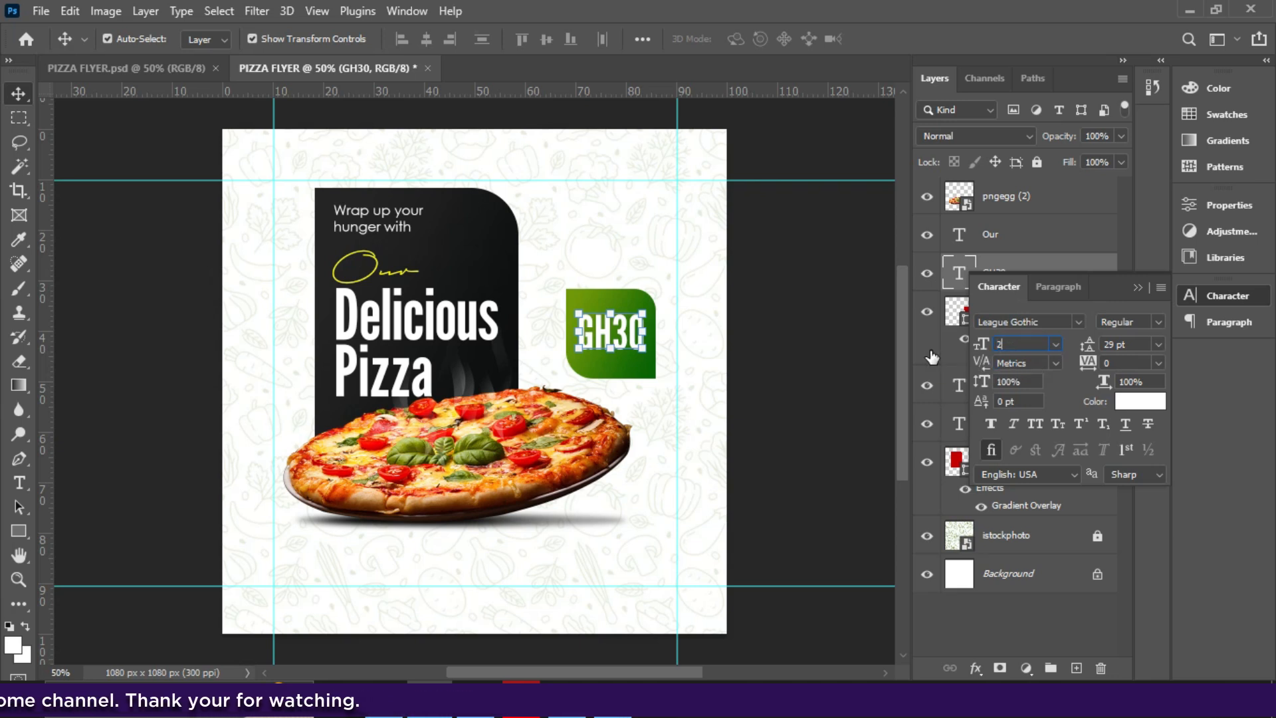
text(8)
key(Return)
drag(618, 335, 616, 339)
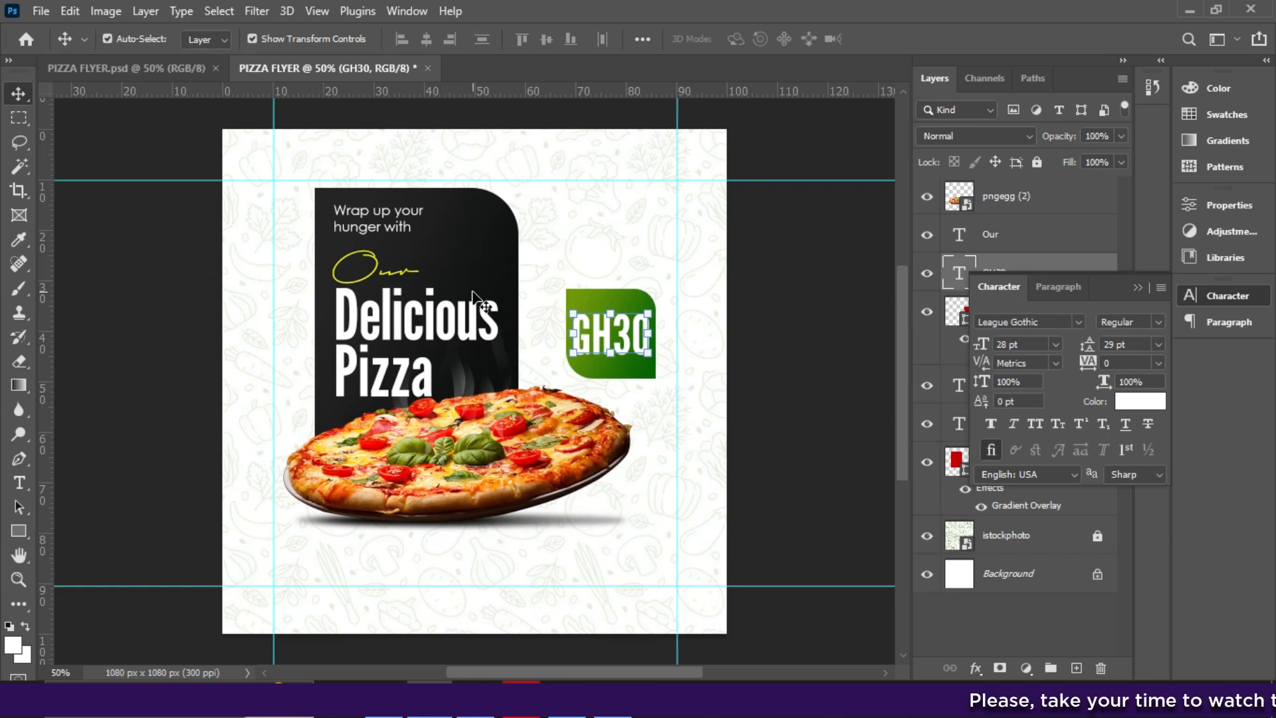
click(1138, 287)
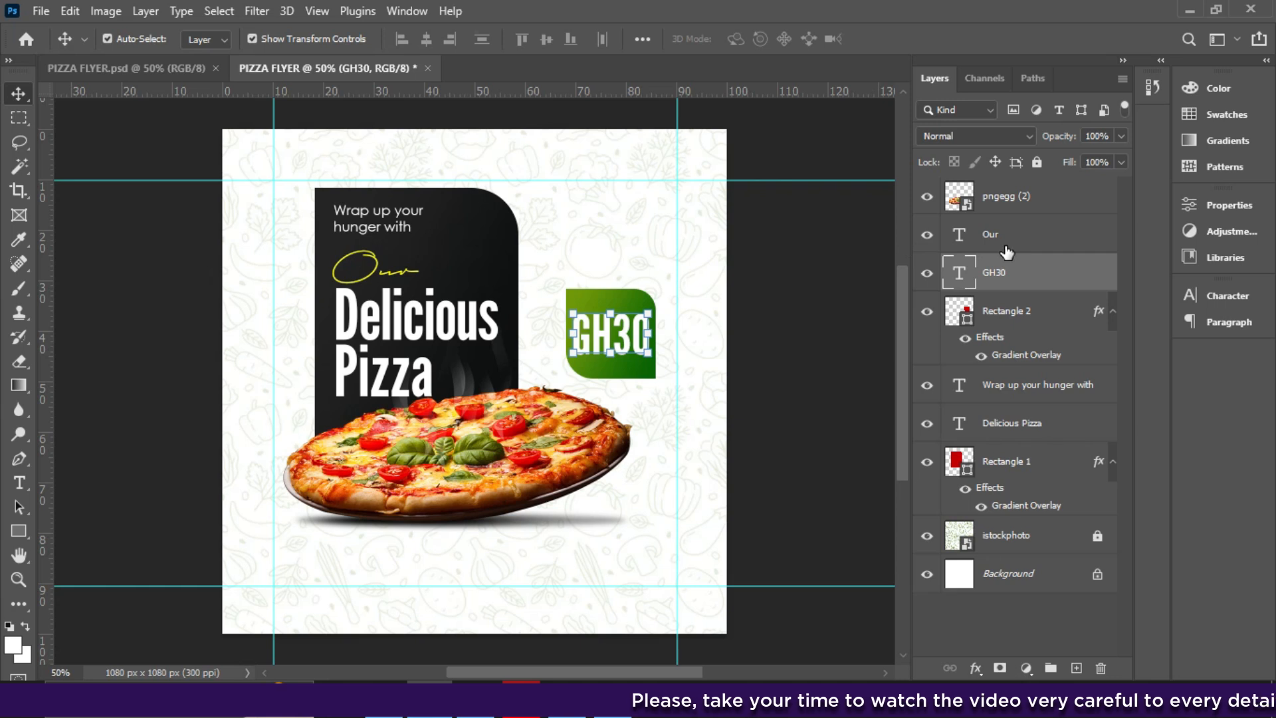
- Try shrinking the green GH30 badge, then cancel the resize
ctrl+click(1004, 312)
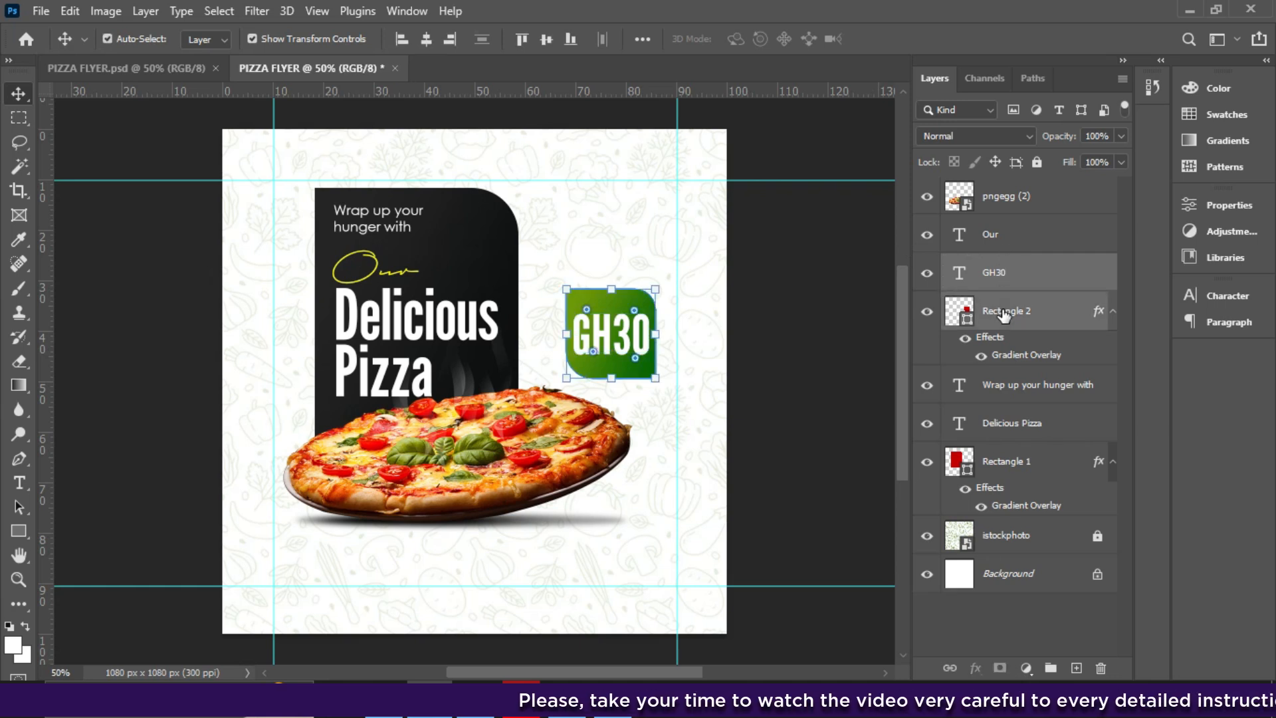
drag(650, 292, 645, 298)
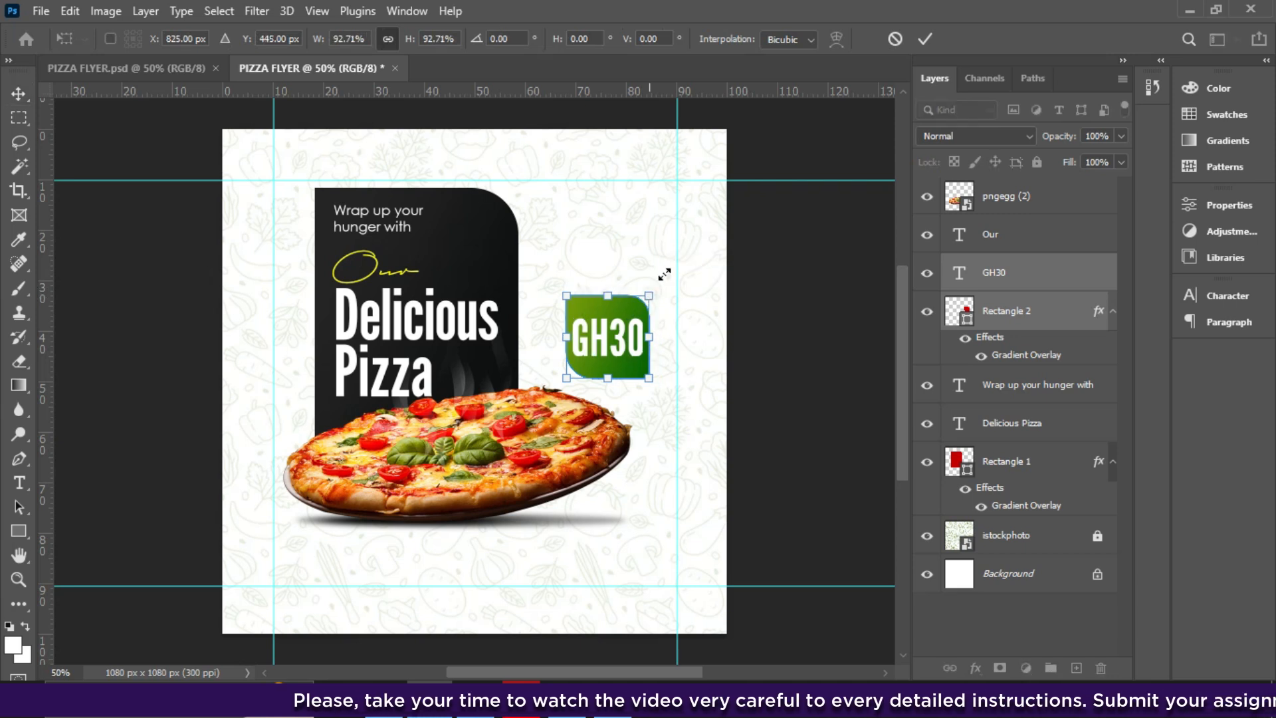
click(898, 39)
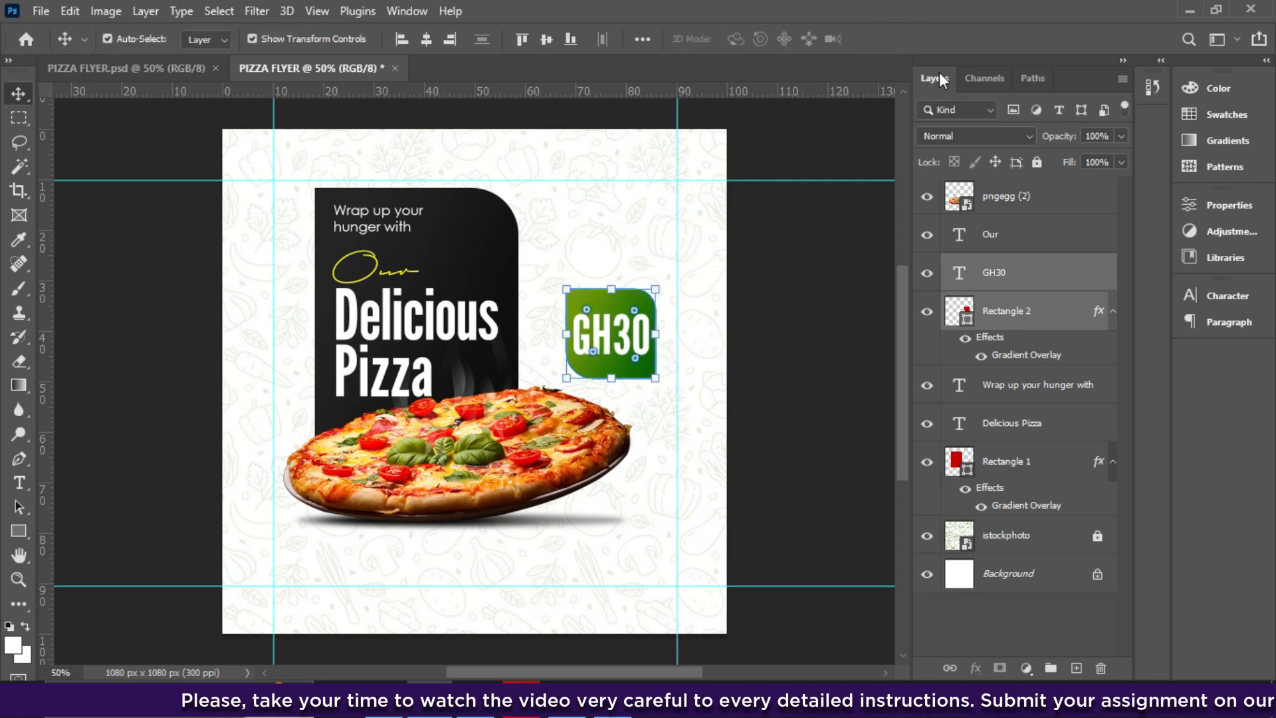
- Select the layers from pngegg (2) to Rectangle 1, nudge them up, group them as Group 1, and lock it
shift+click(1001, 211)
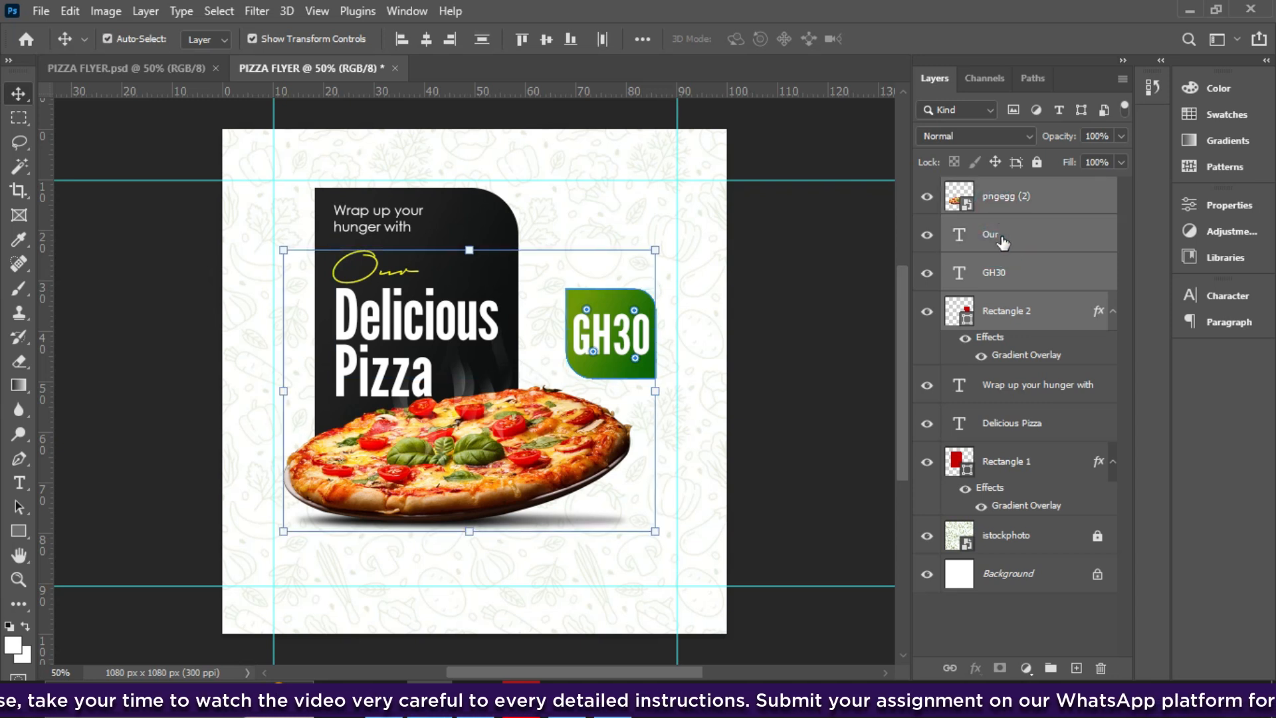
shift+click(1009, 385)
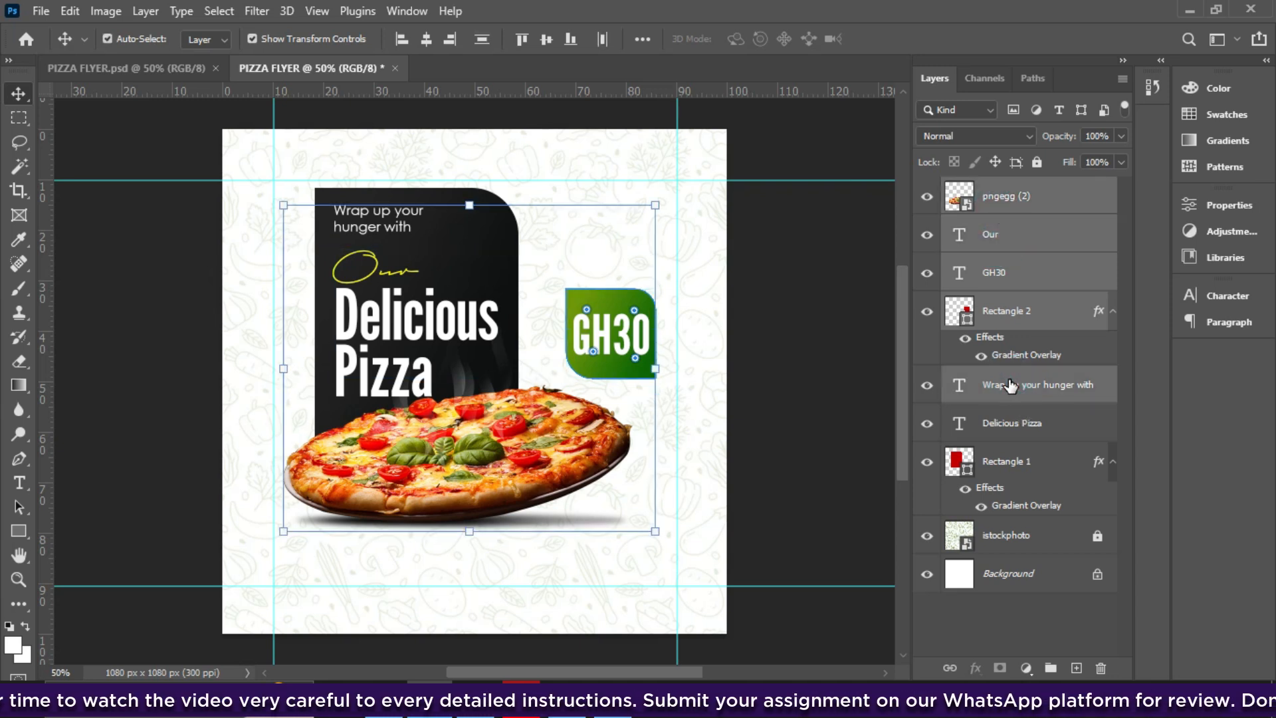
shift+click(1015, 432)
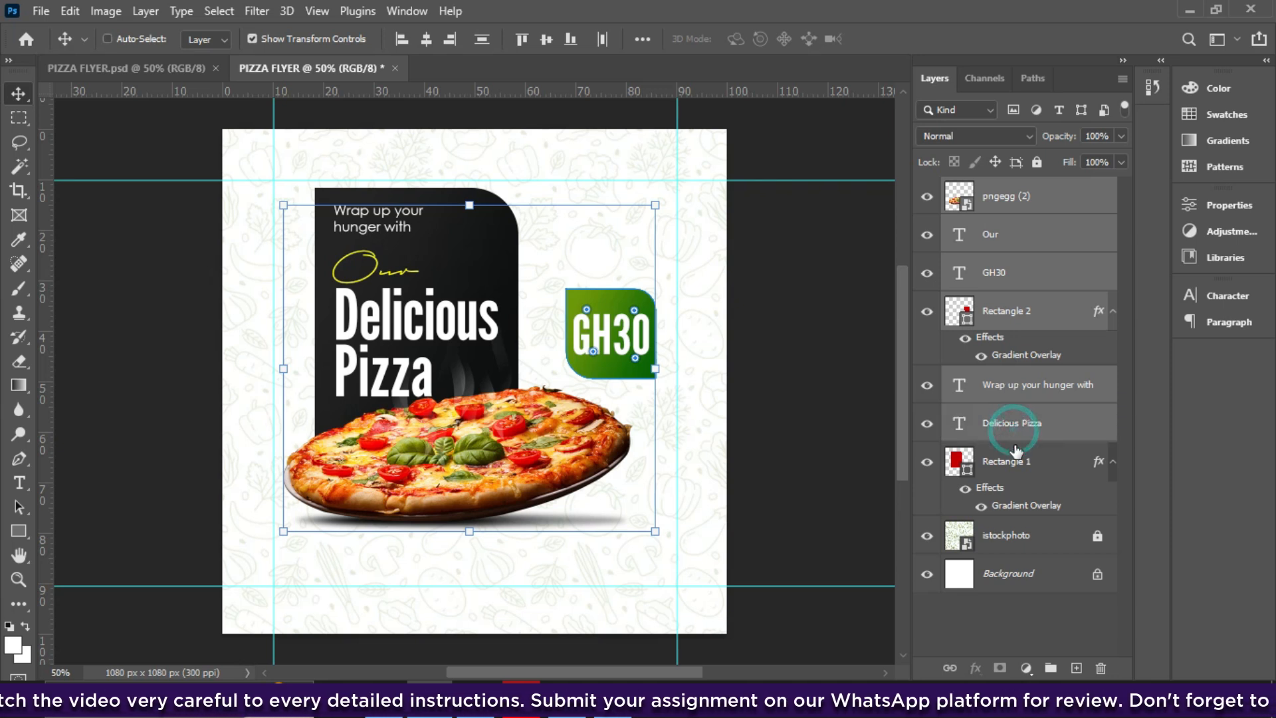
shift+click(1015, 460)
key(ctrl)
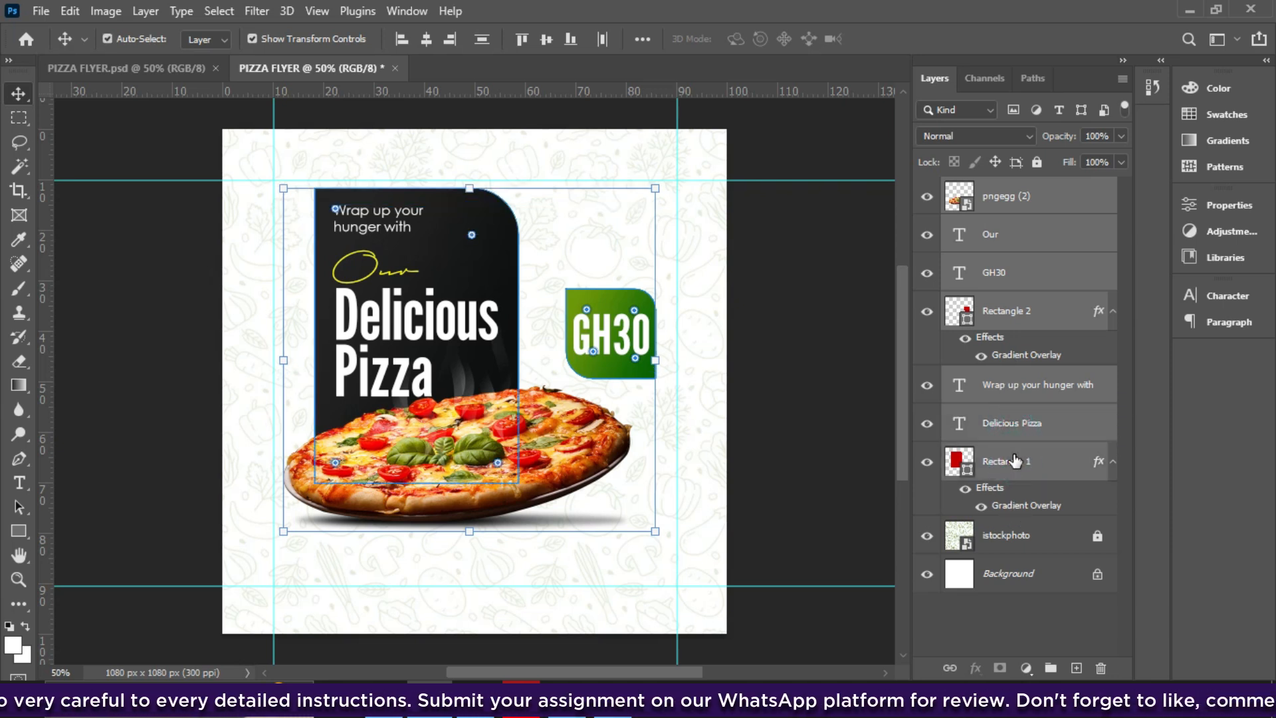
key(Up)
key(Up)
key(Up)
key(Up)
key(Up)
key(Up)
key(Up)
key(Up)
key(Up)
key(Up)
key(Up)
key(Up)
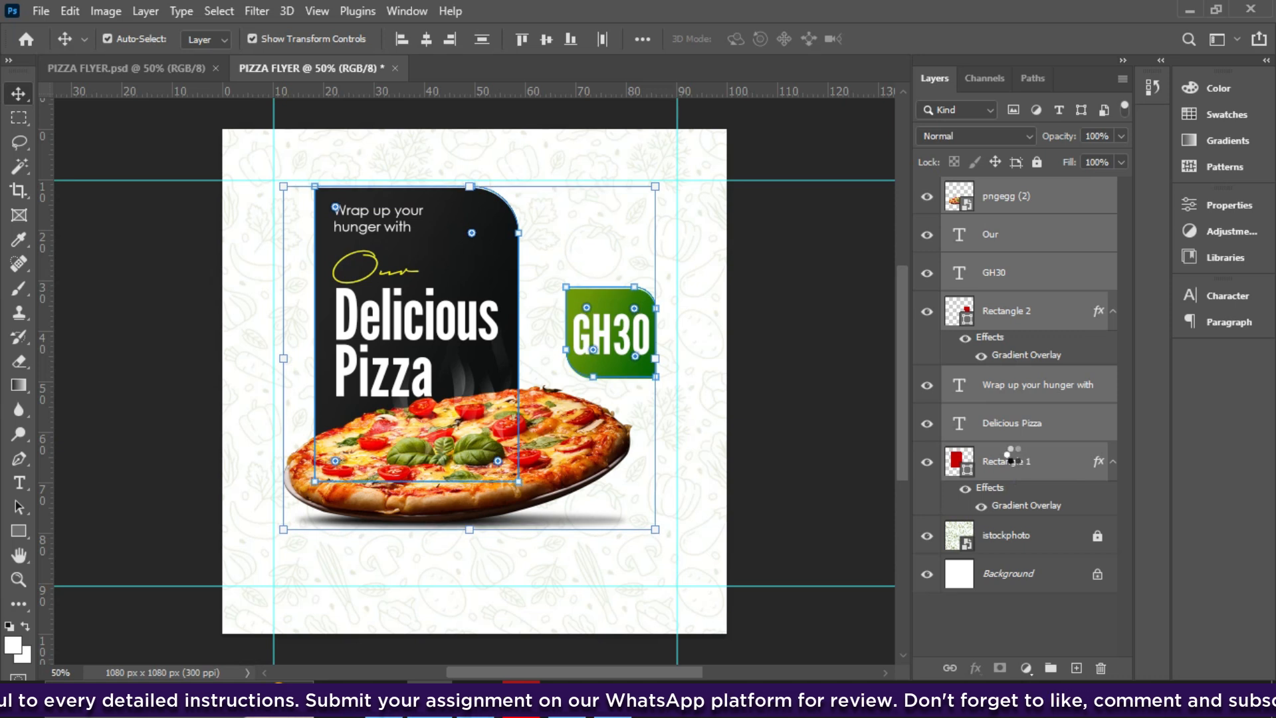
key(Up)
key(Up)
key(Up)
key(Up)
key(Up)
key(Up)
key(Up)
key(Up)
key(Up)
key(Up)
key(Up)
key(Up)
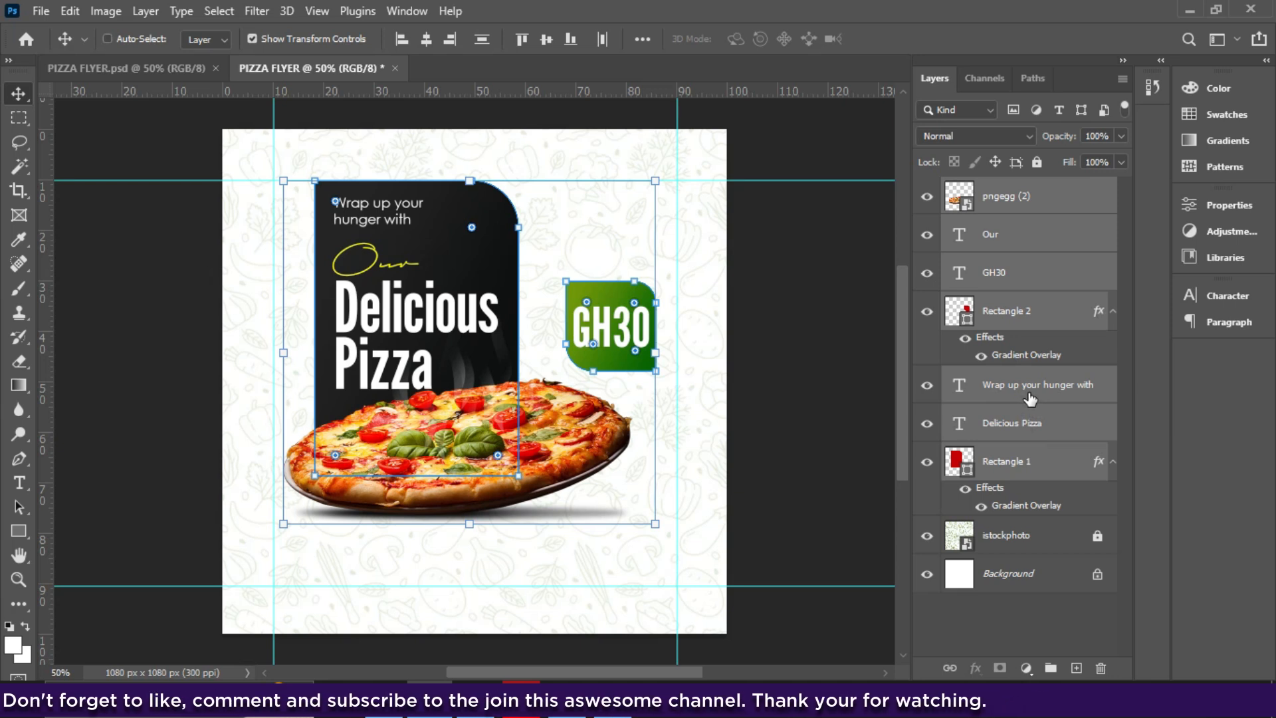
key(ctrl+g)
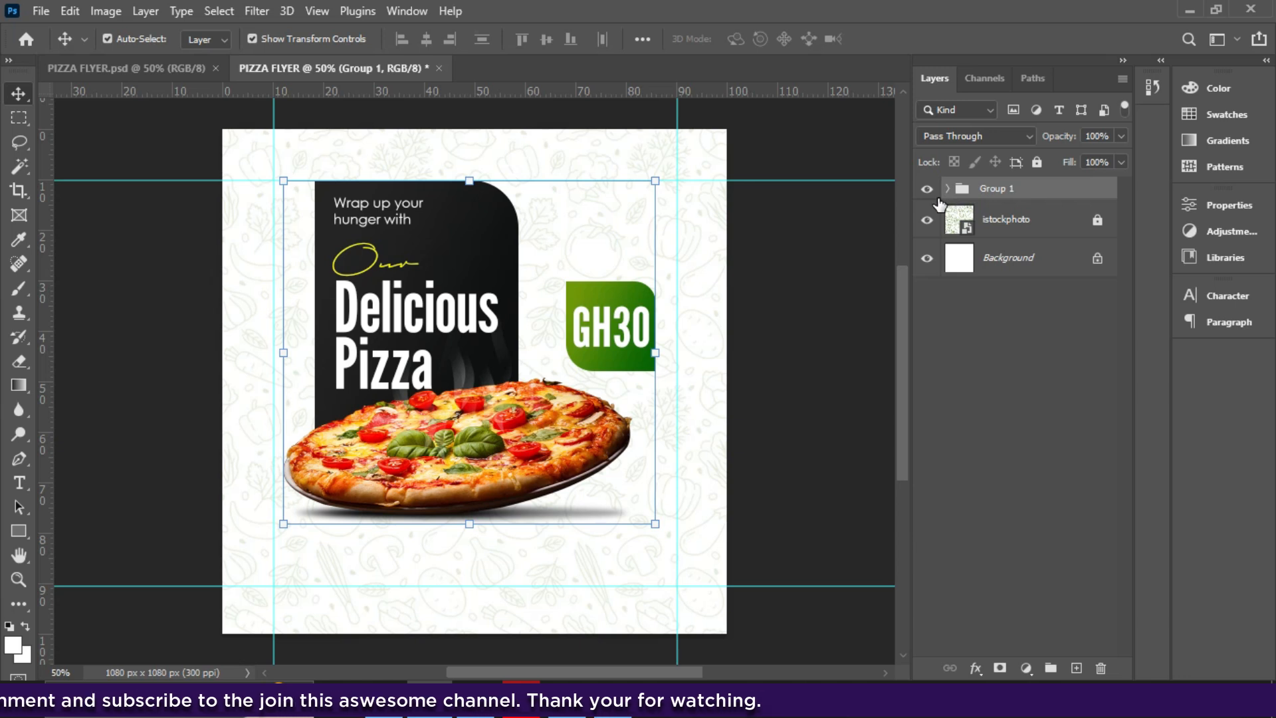
click(1037, 161)
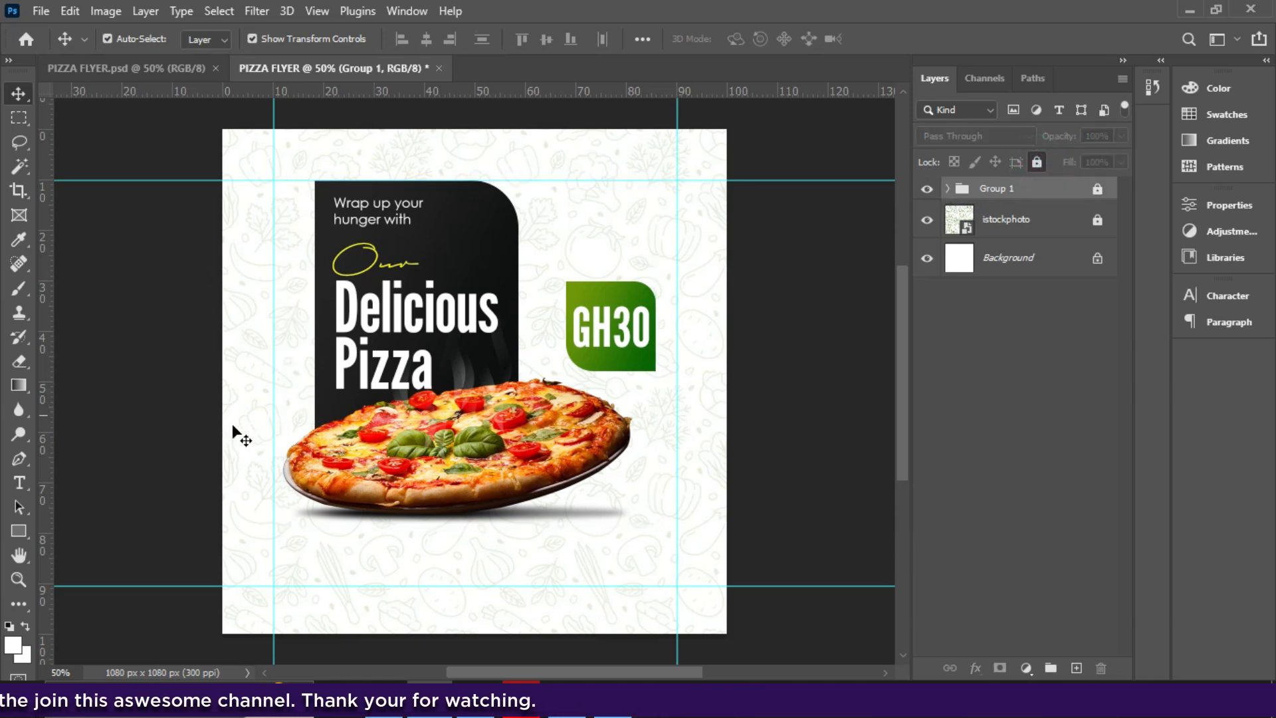
- Draw a red bar across the bottom of the flyer, sized to 816 × 100 px
click(16, 530)
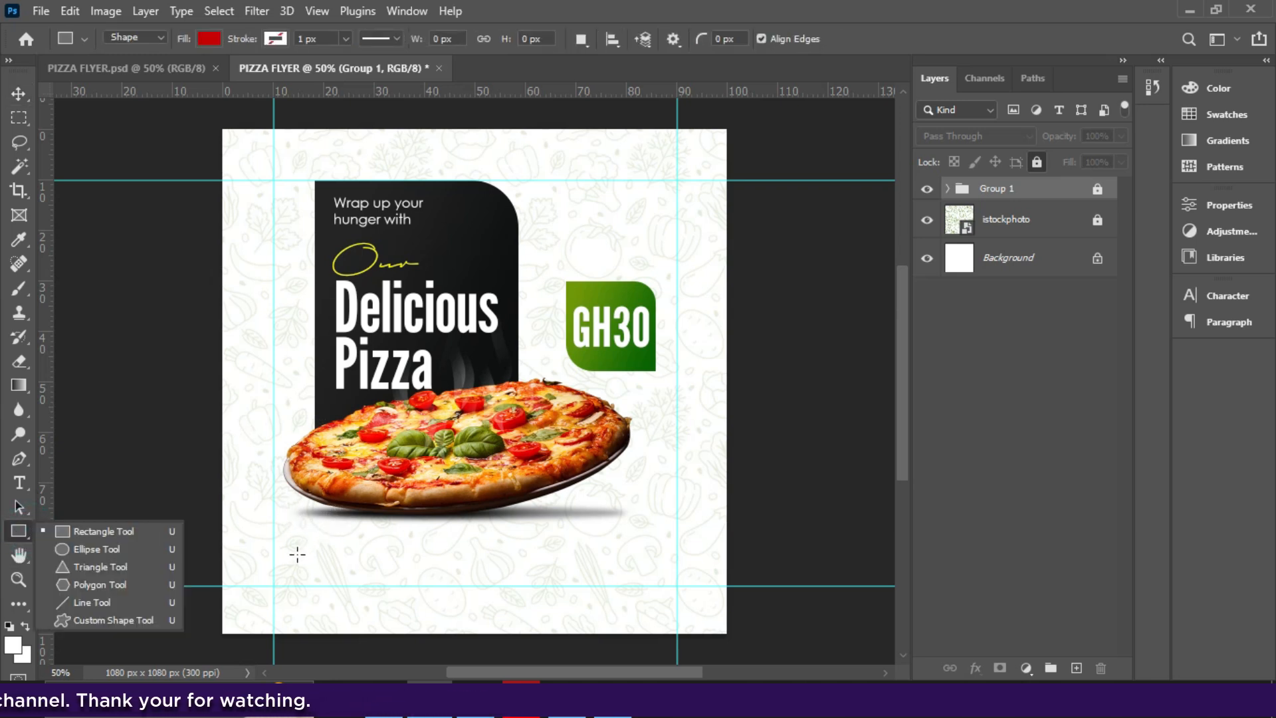
drag(296, 545, 668, 586)
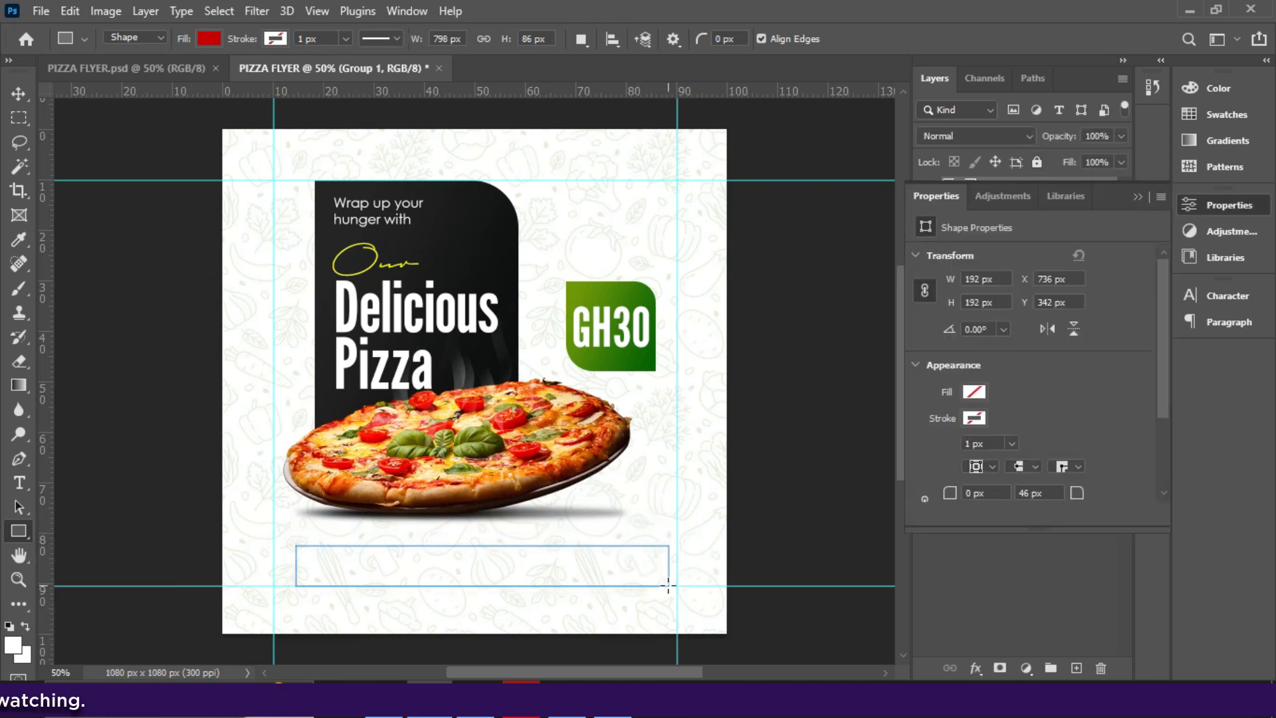
drag(480, 541, 480, 535)
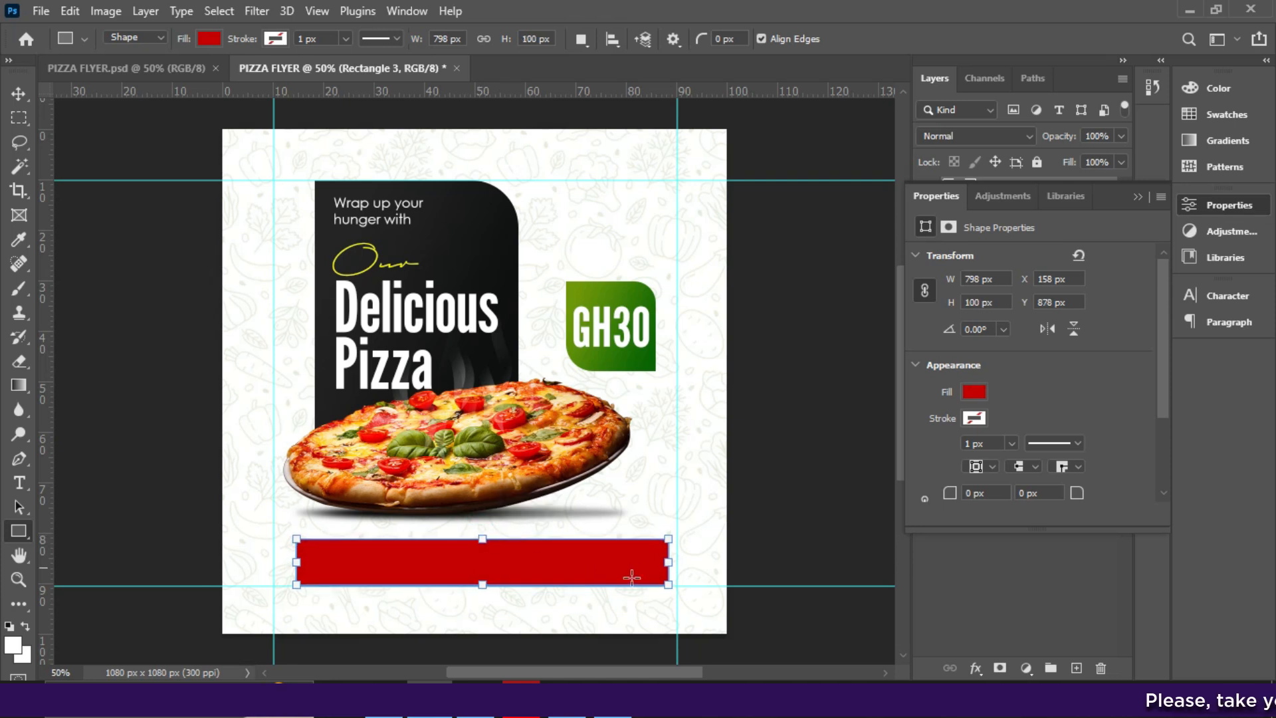
drag(669, 563, 677, 563)
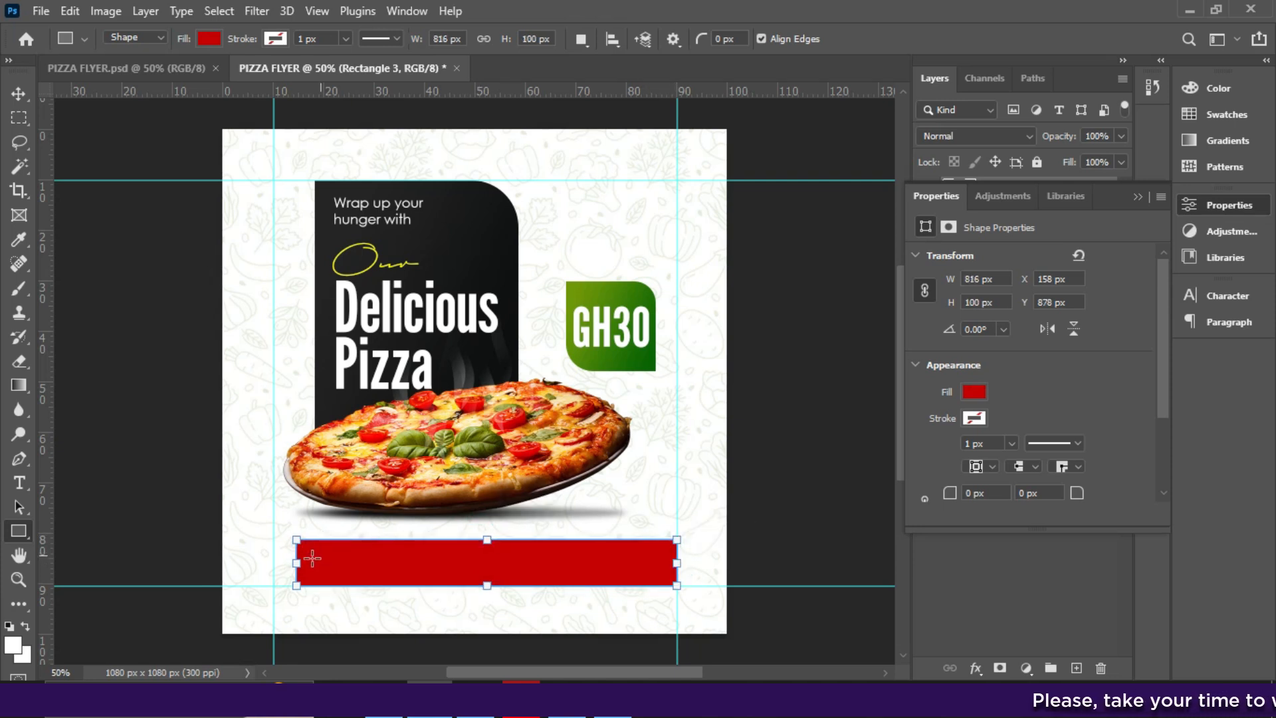
click(292, 563)
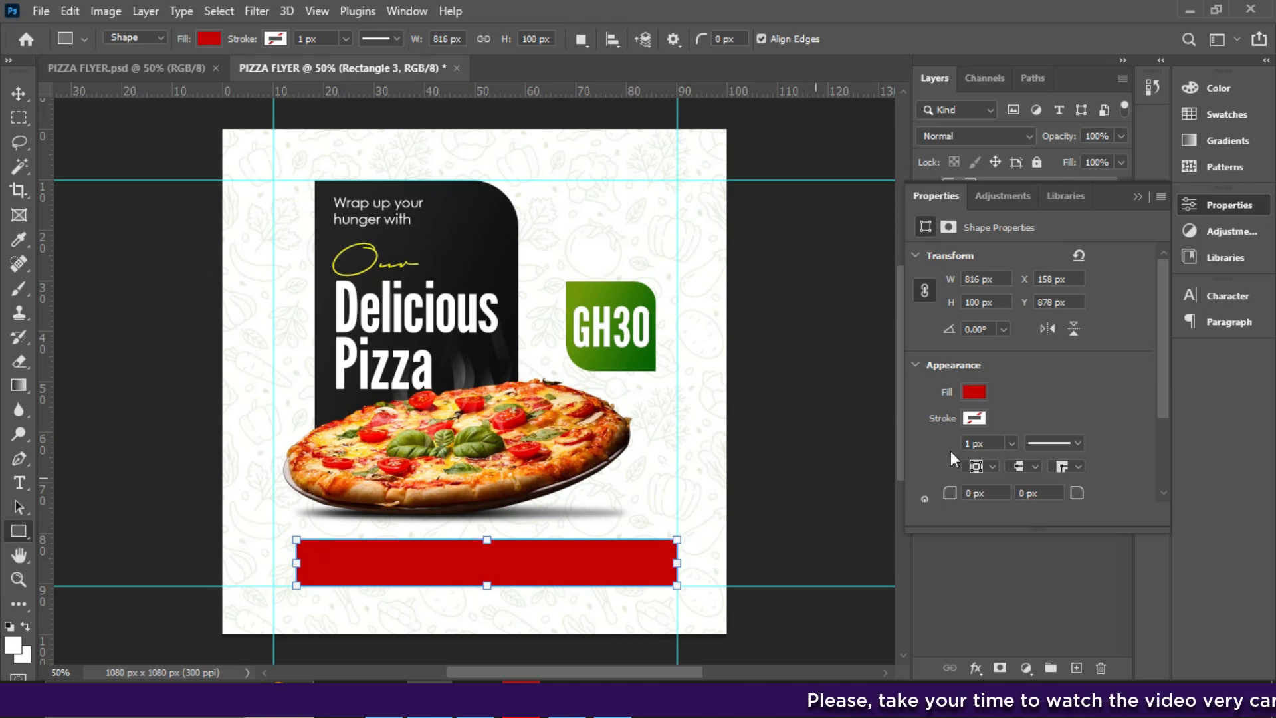
- Round the red bar's corners with linked radii of about 19 px
drag(1157, 327, 1160, 361)
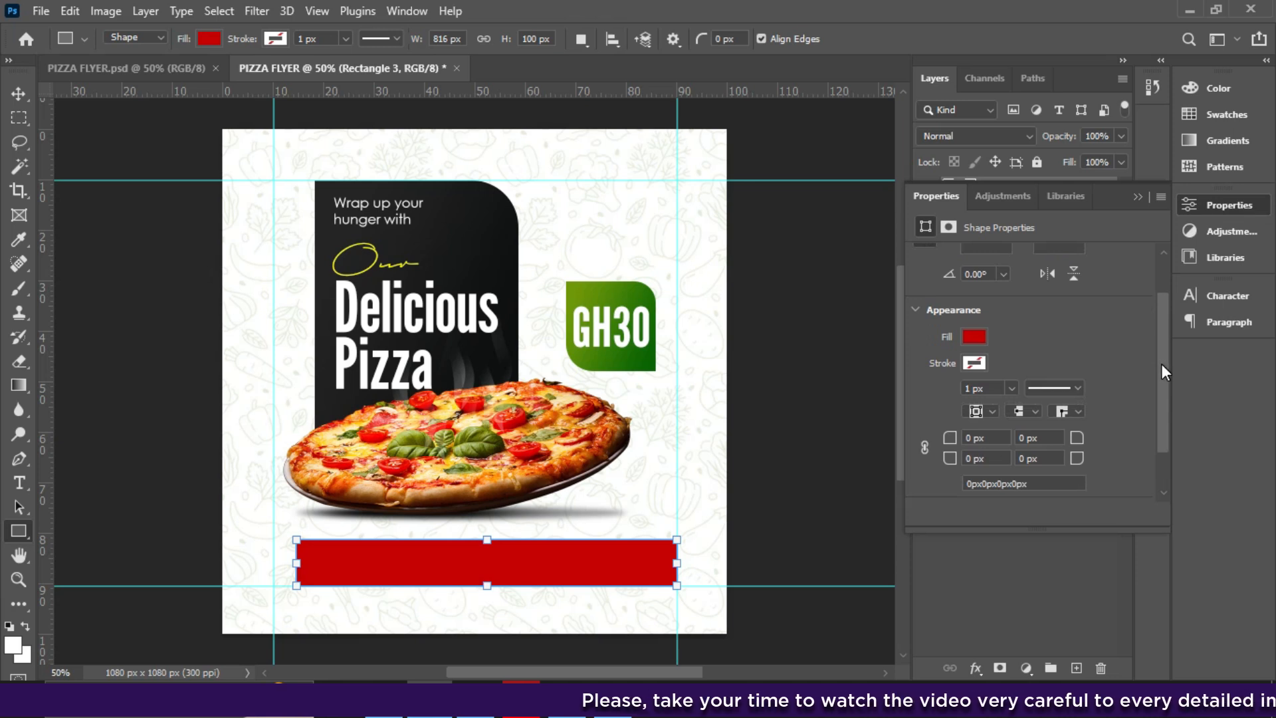
drag(1163, 361, 1163, 387)
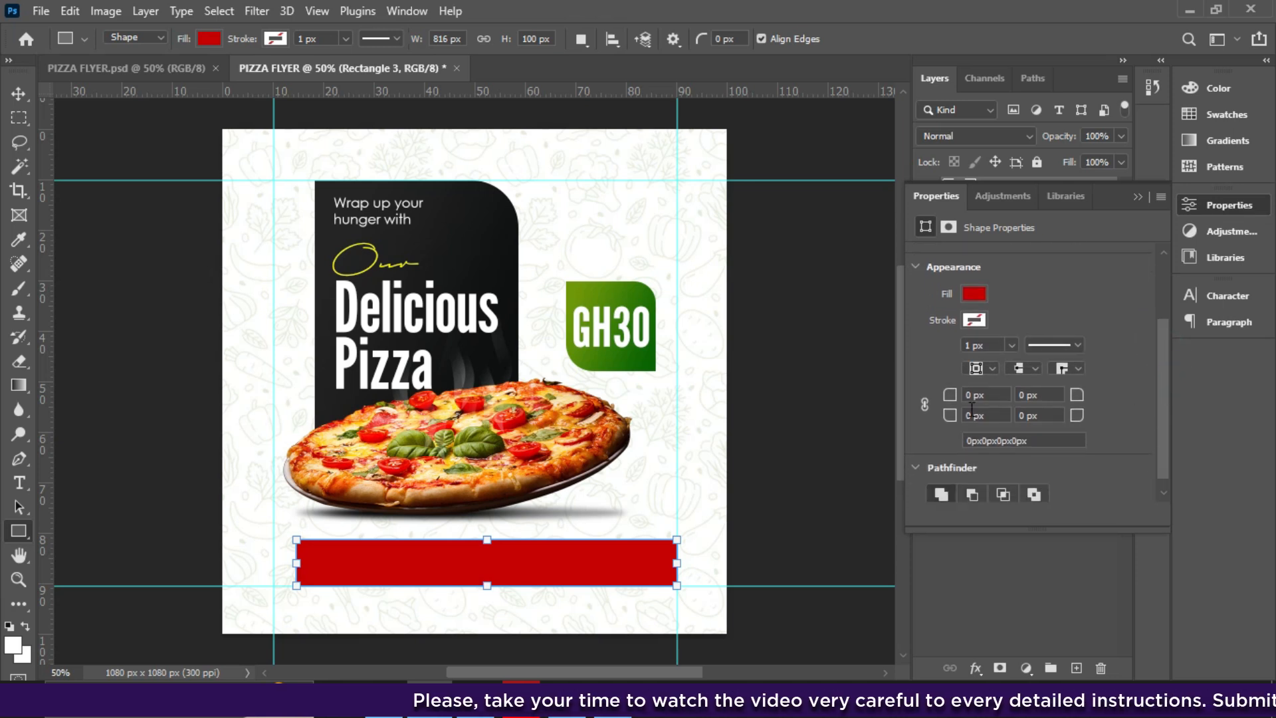
click(924, 401)
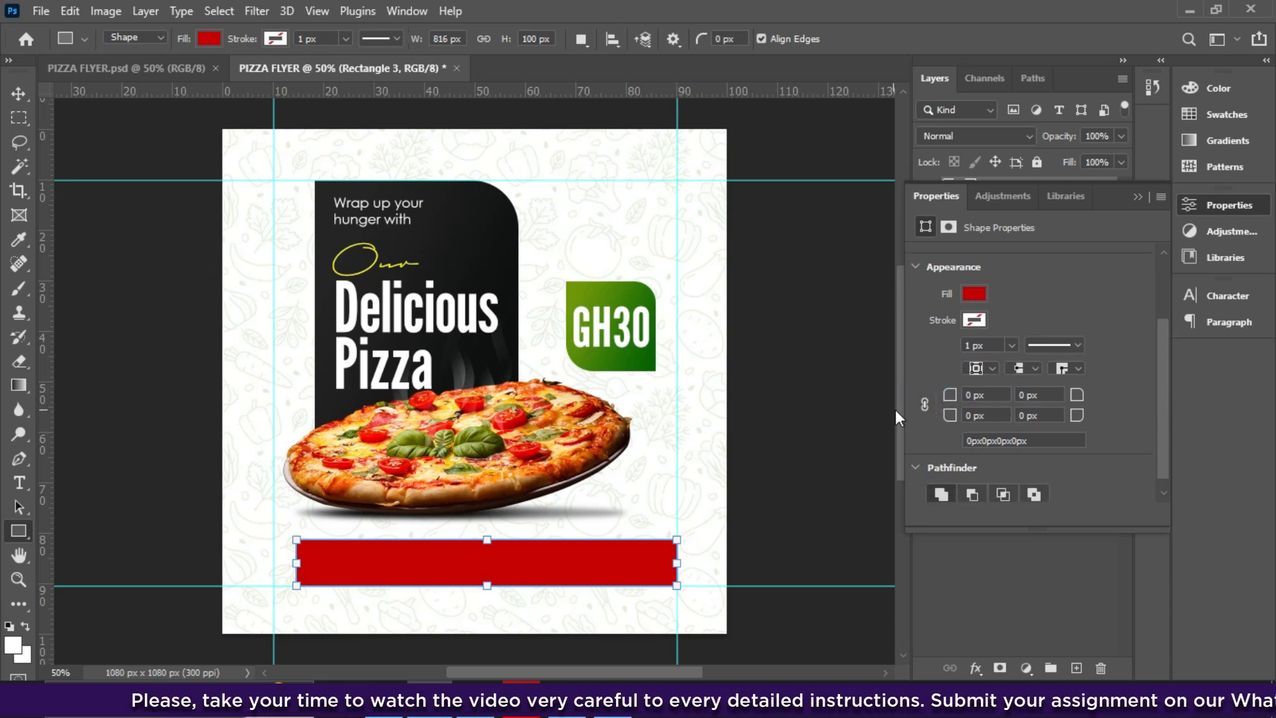
click(925, 405)
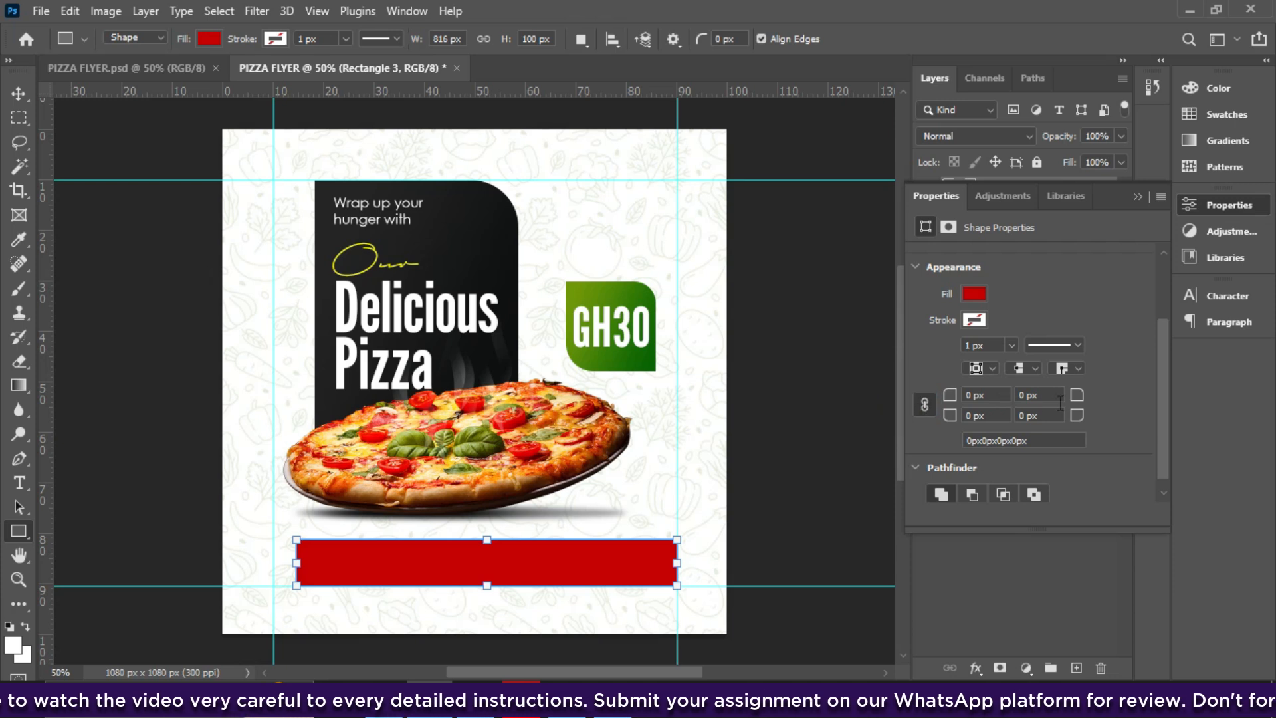
drag(1078, 397, 1096, 402)
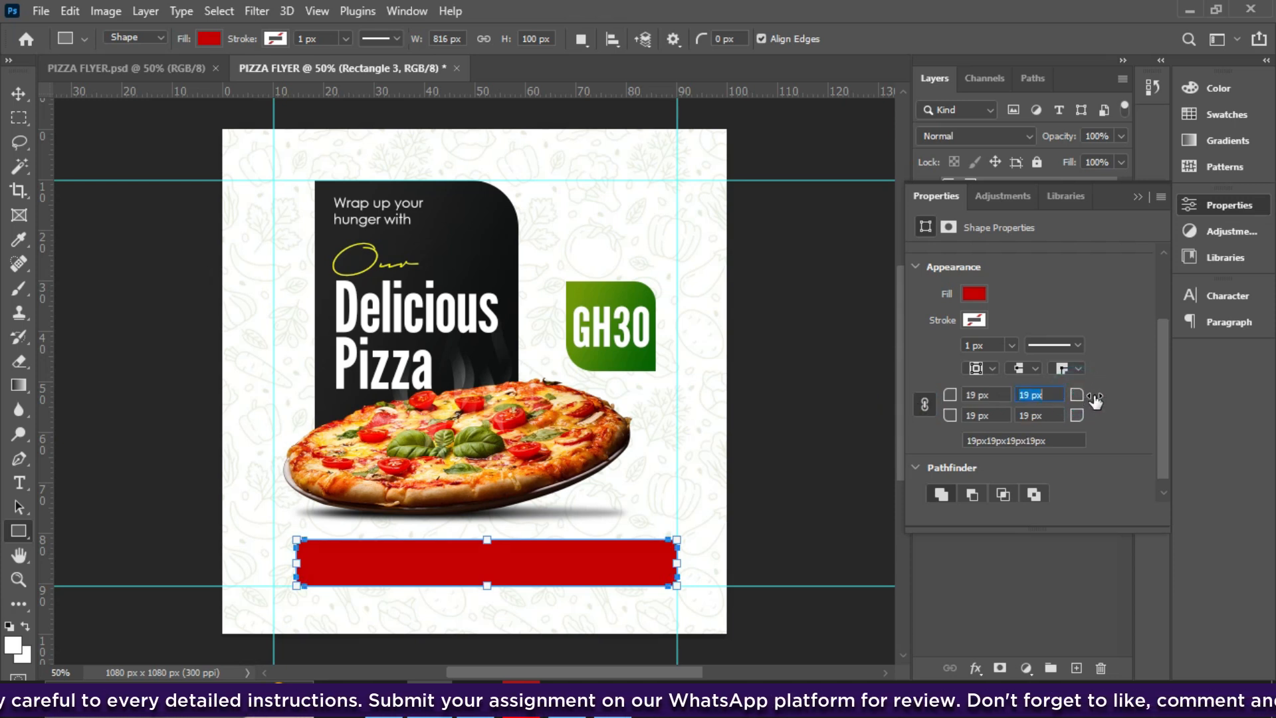
click(1057, 394)
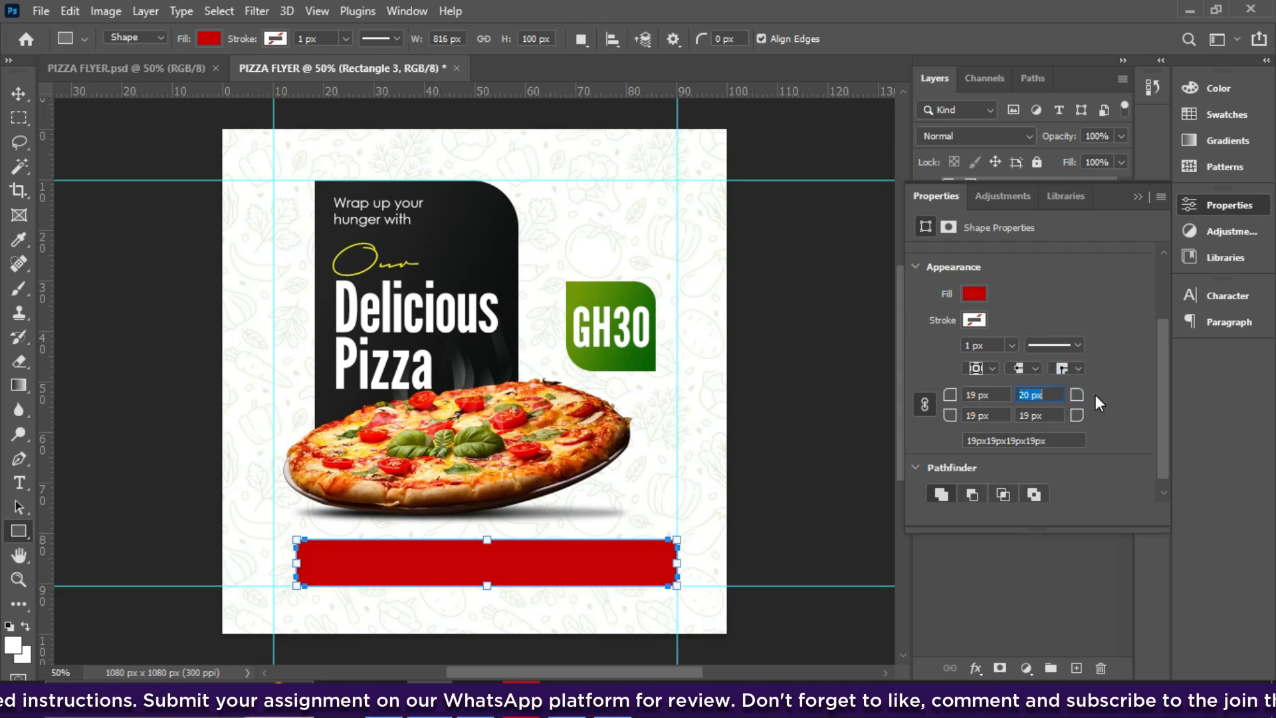
click(1137, 198)
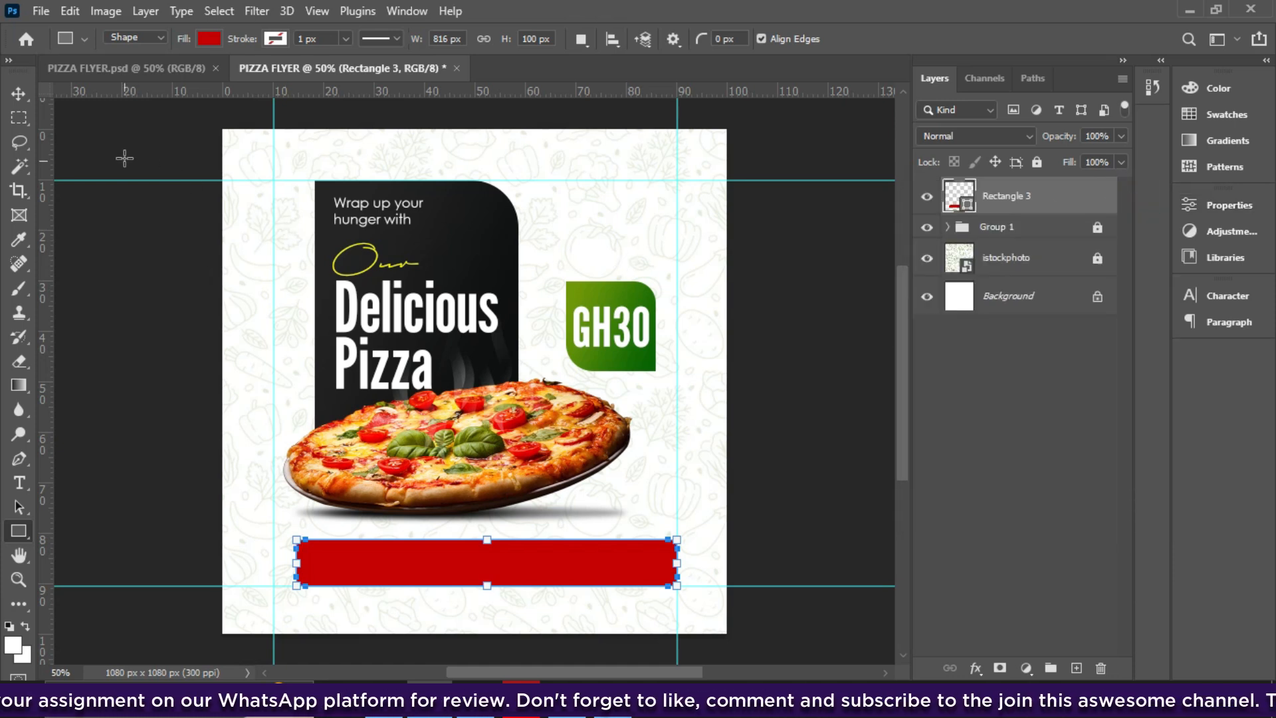
- Duplicate the red bar and shorten the copy to its left part, slightly taller
click(18, 94)
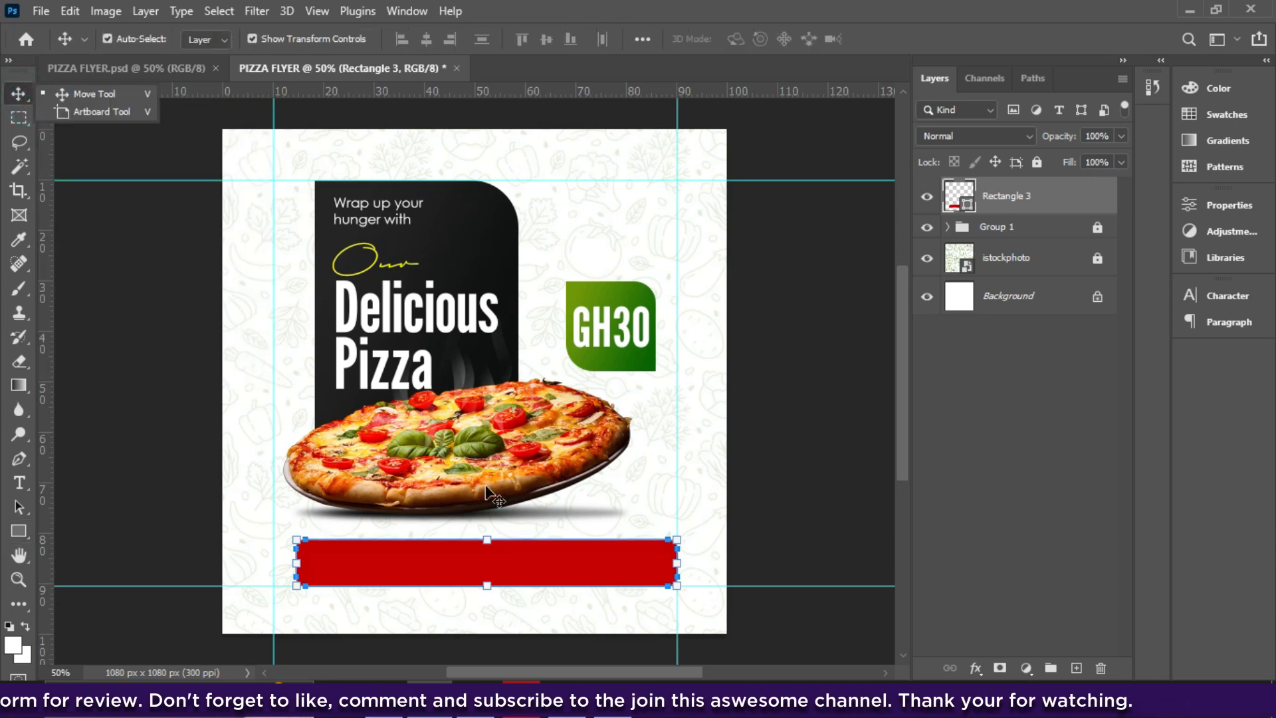
click(96, 98)
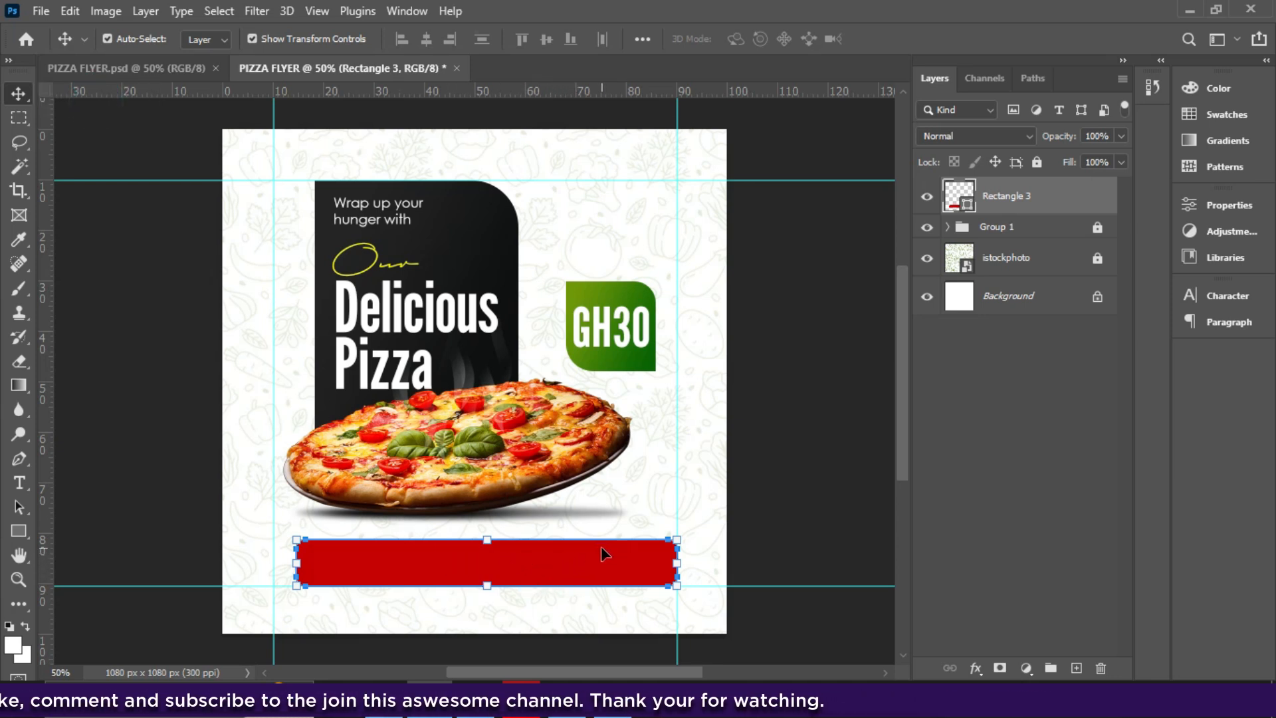
key(ctrl+j)
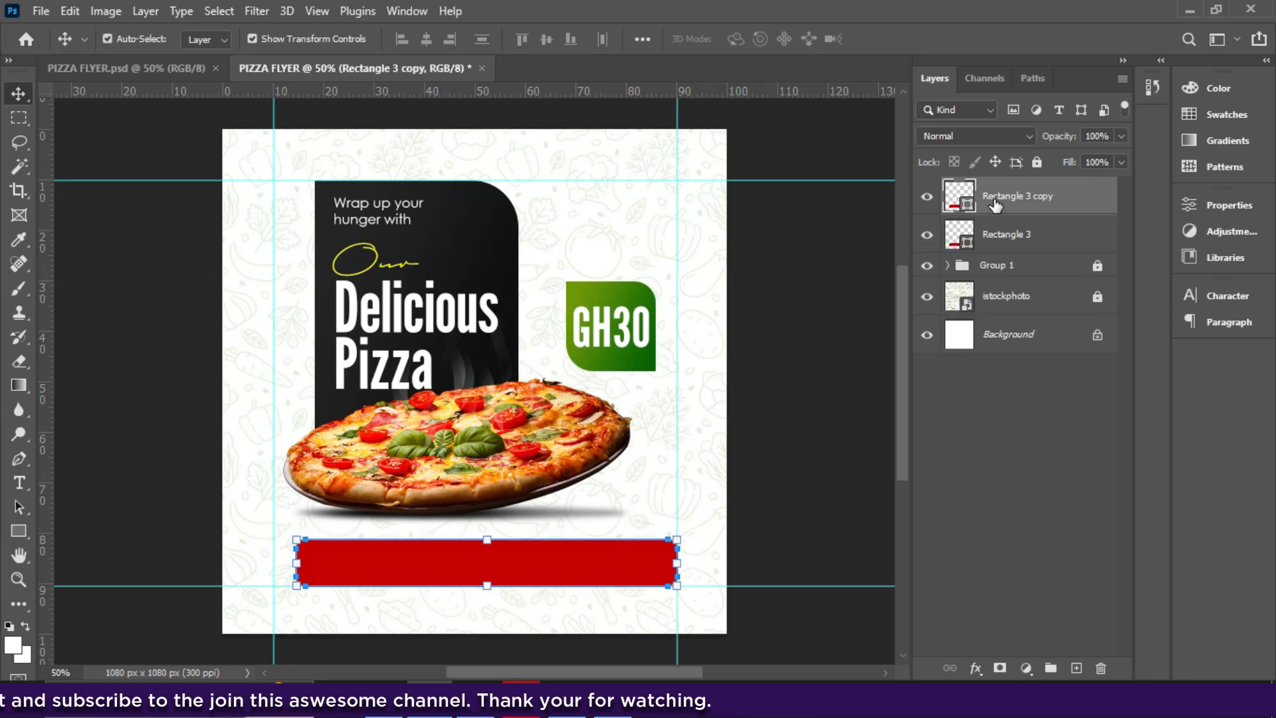
click(19, 530)
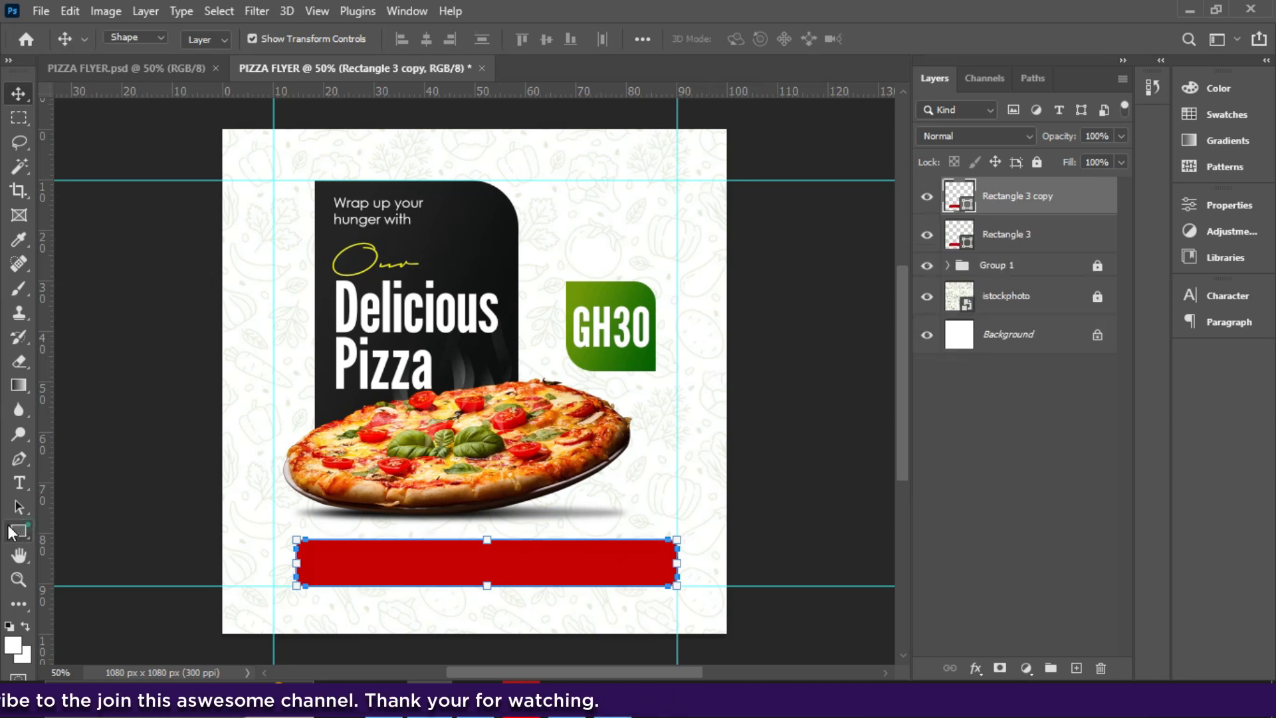
drag(676, 567, 475, 564)
drag(384, 539, 383, 530)
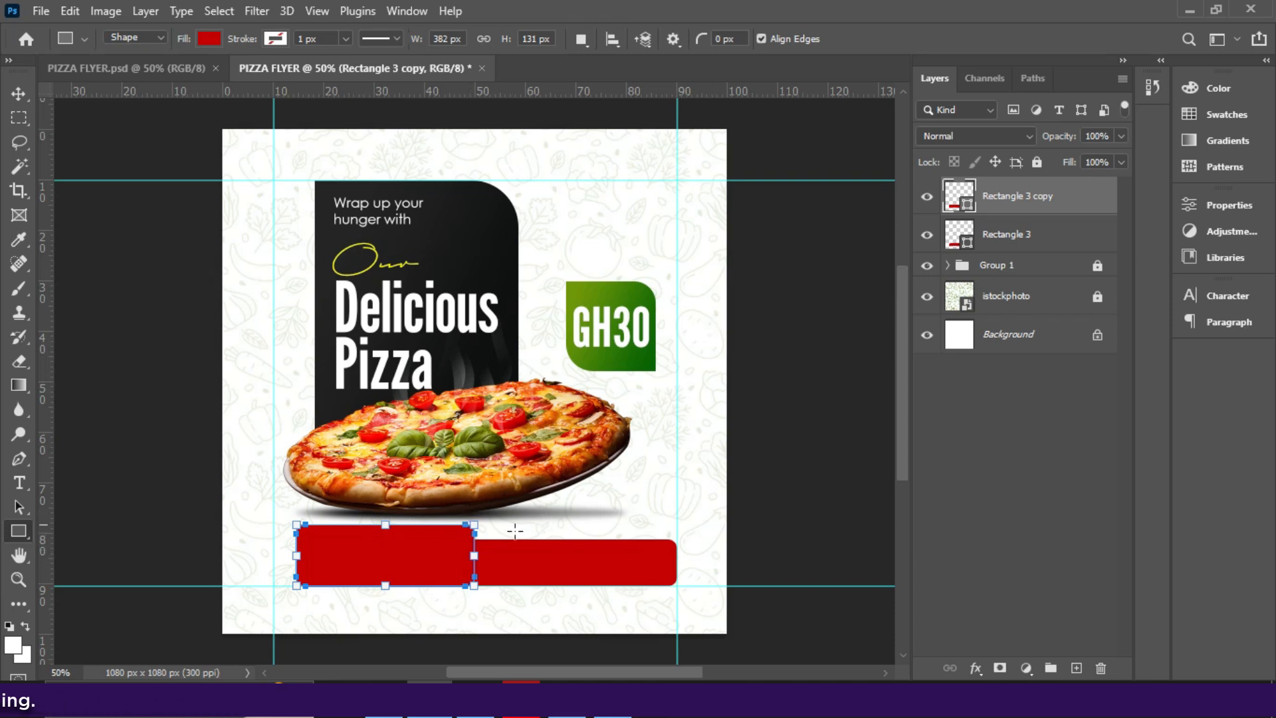
- Narrow the short copy further and extend its left edge to the guide
click(1229, 295)
click(1228, 294)
click(1223, 203)
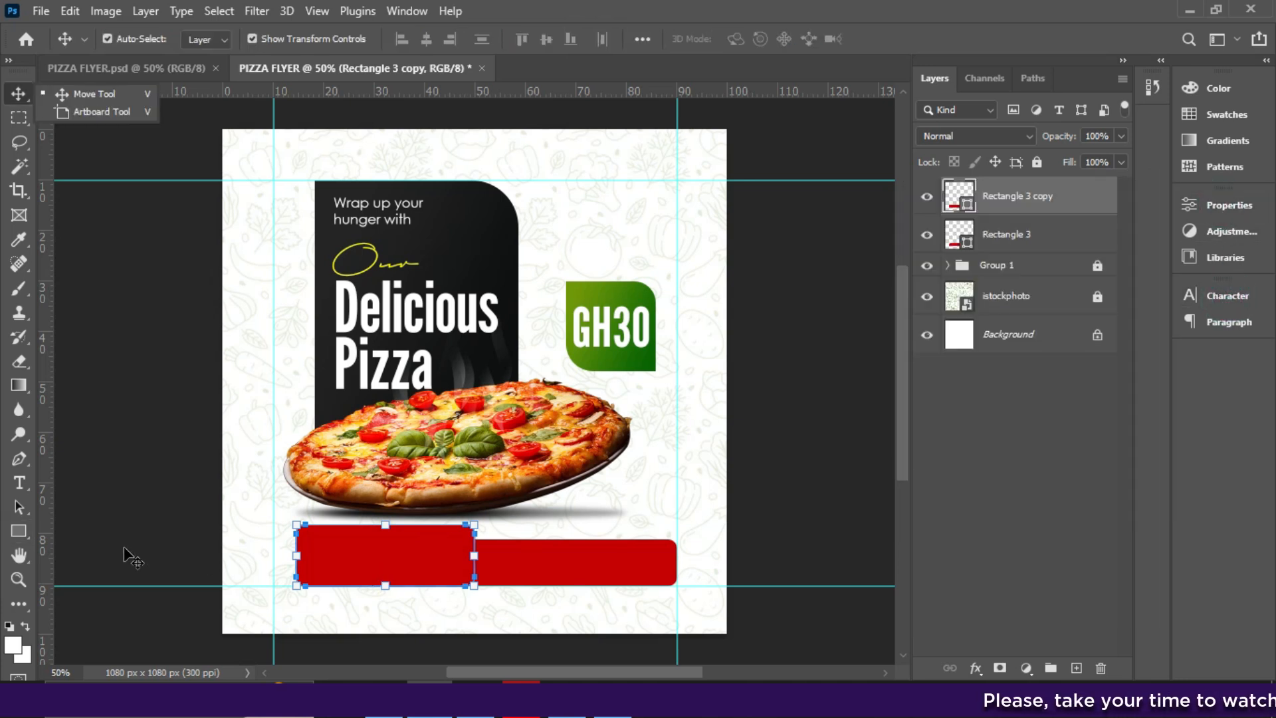
click(18, 529)
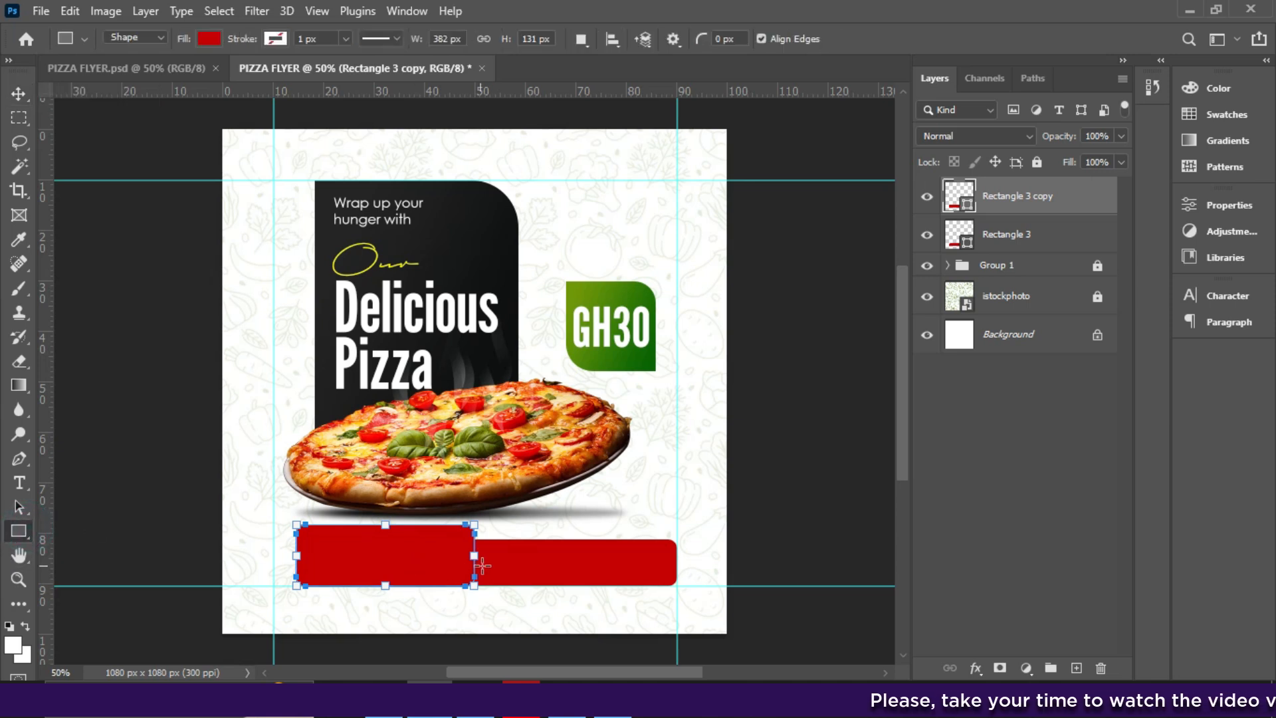
drag(474, 555, 457, 554)
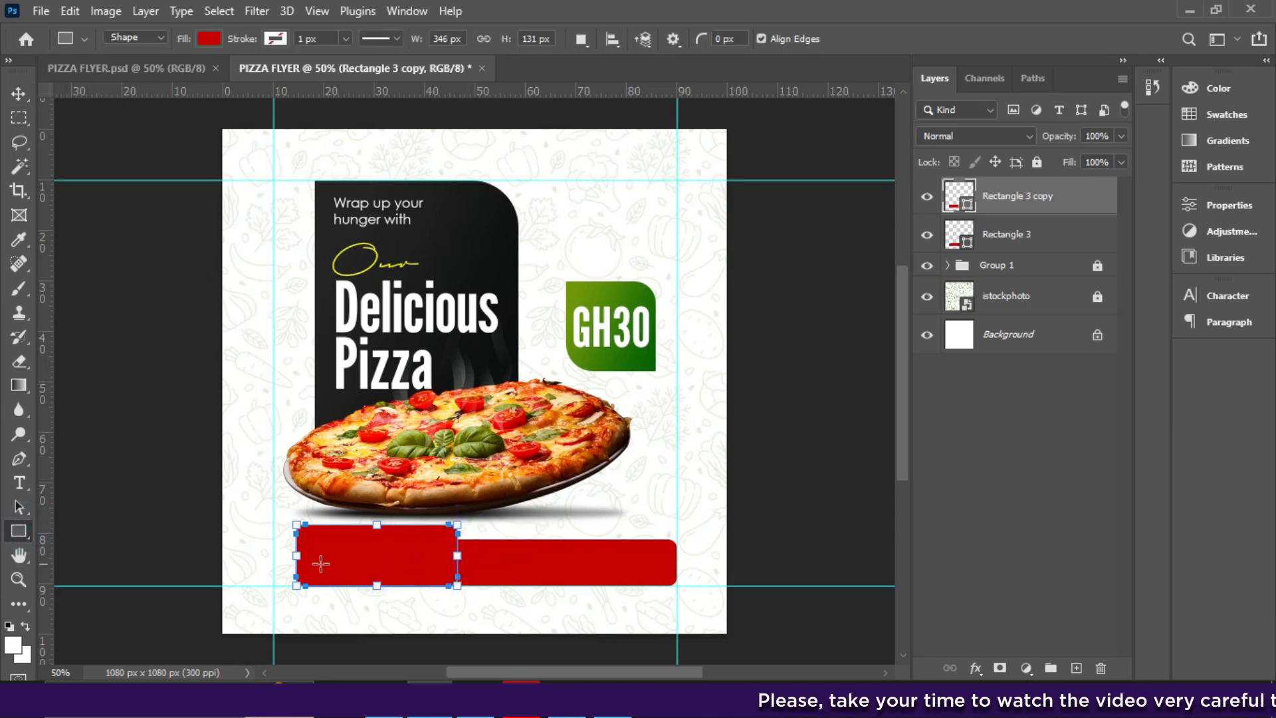
drag(296, 556, 274, 559)
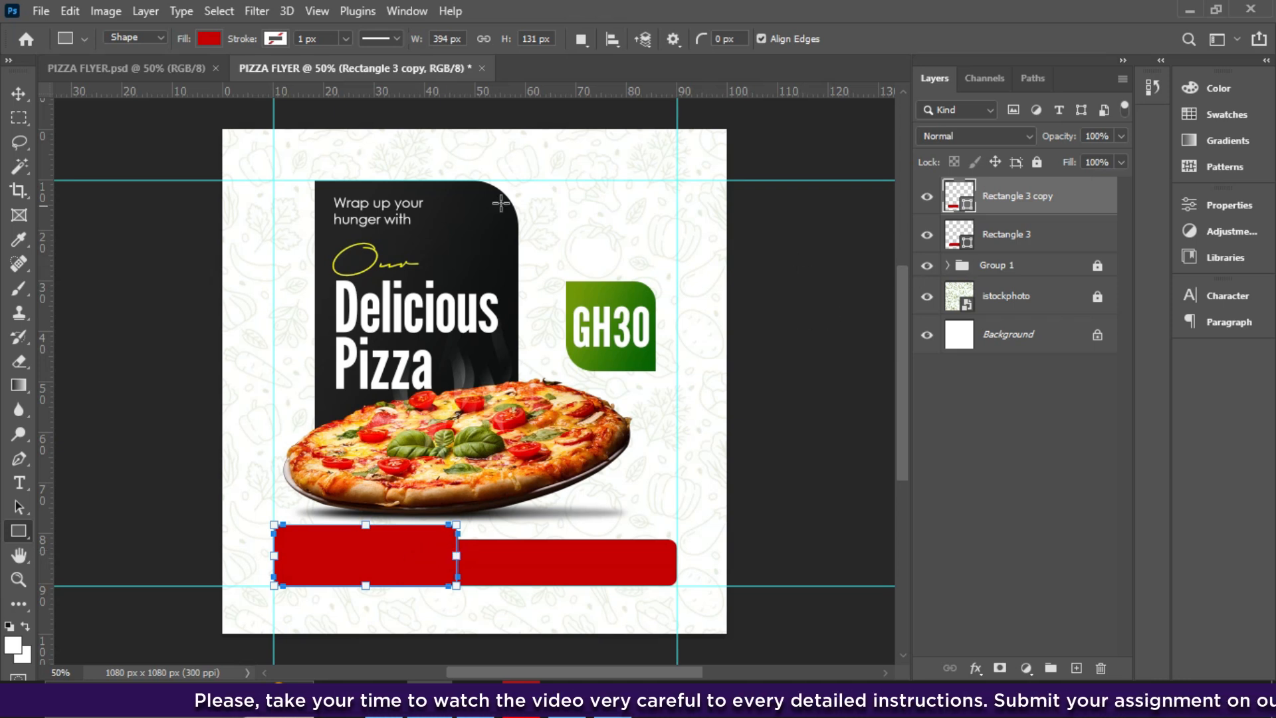
- Add a Gradient Overlay effect to the short bar copy
click(18, 93)
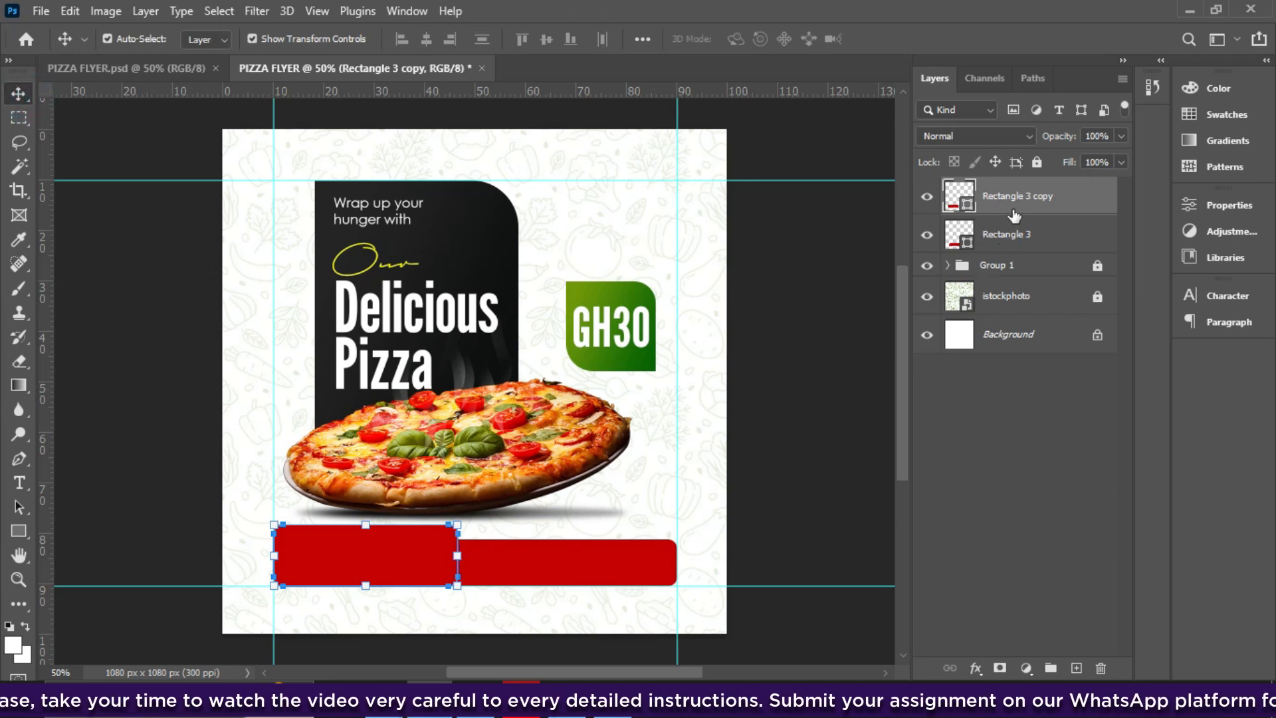
click(976, 668)
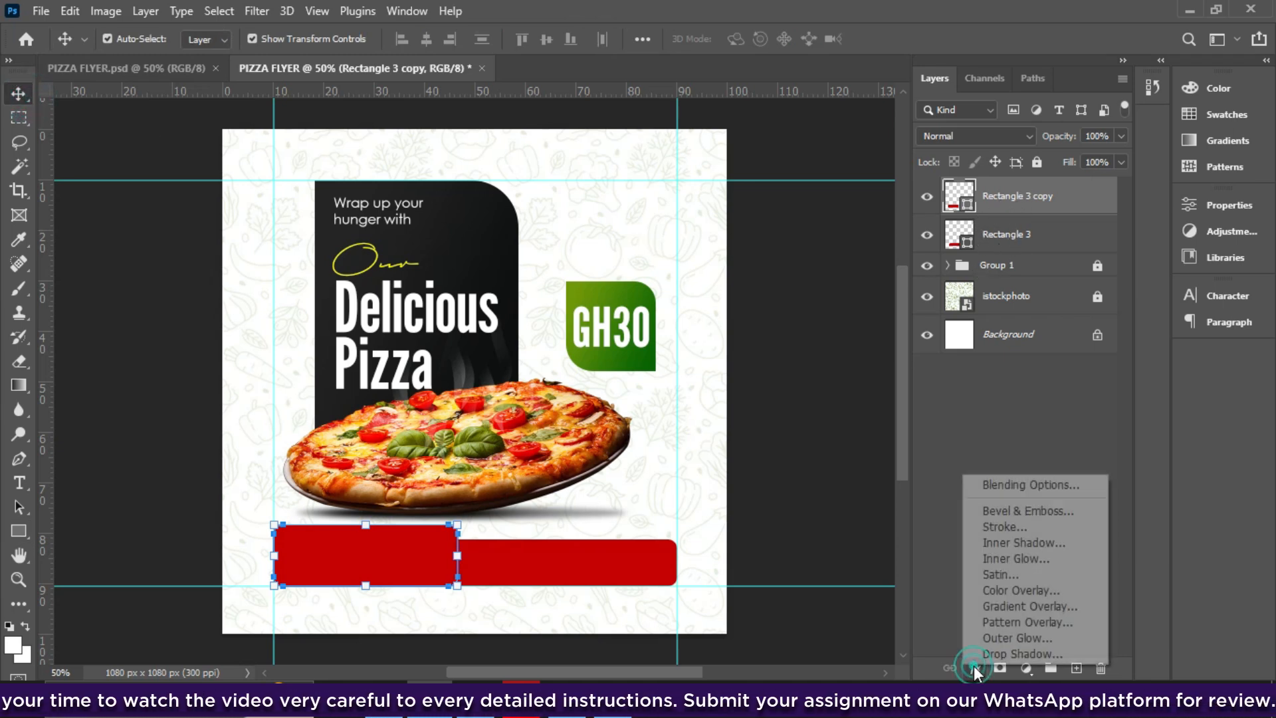
click(1010, 606)
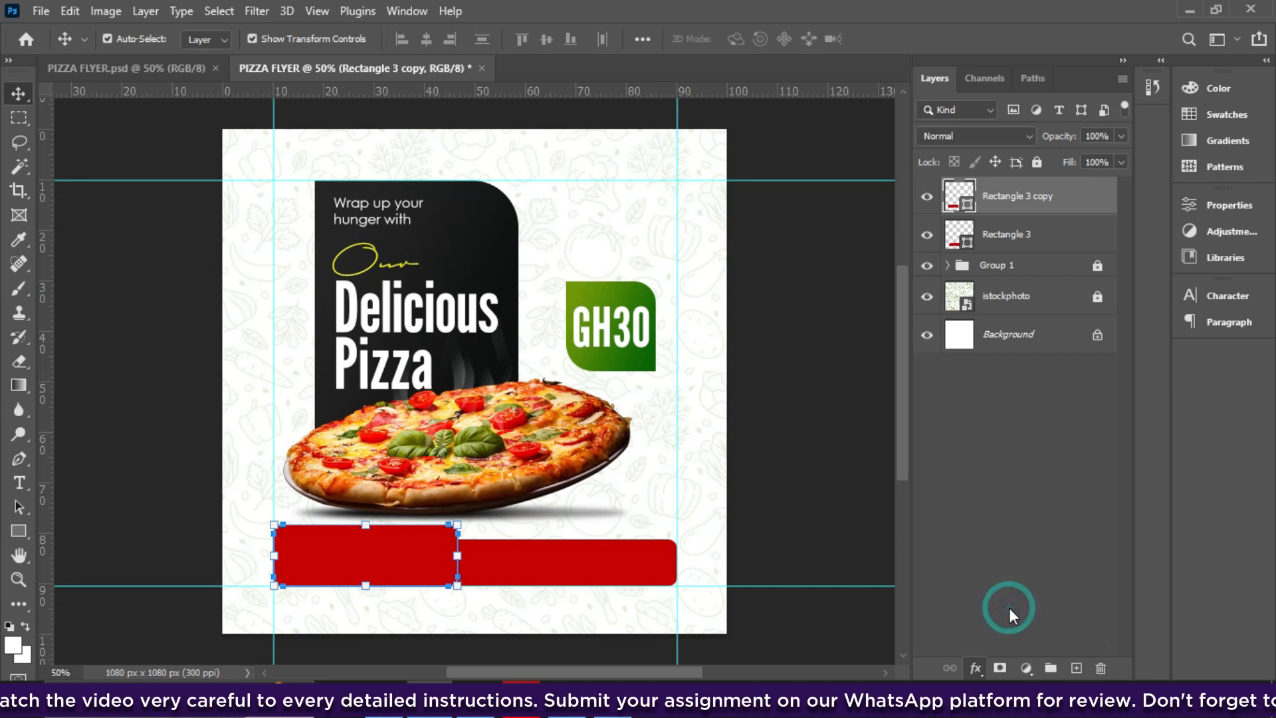
click(818, 78)
drag(817, 79, 986, 73)
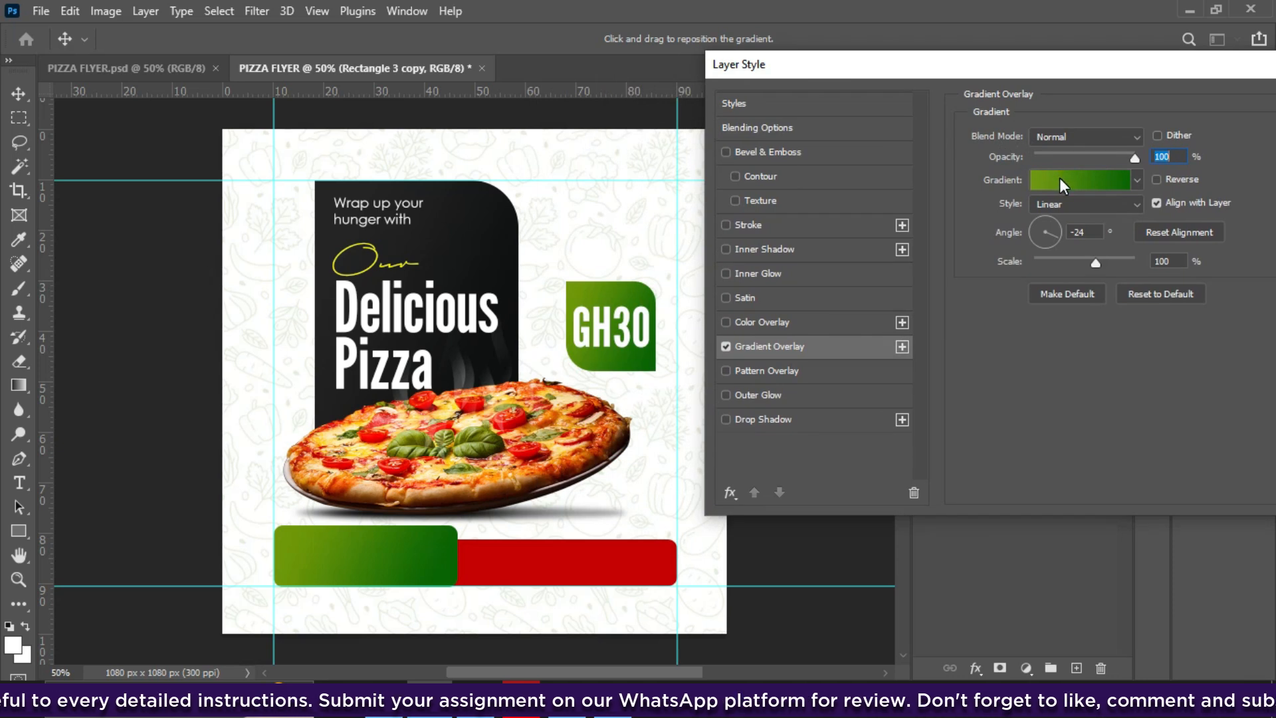
click(1077, 175)
- Set the overlay to a lime-to-dark-green preset gradient and apply it
drag(1156, 102, 1155, 201)
click(1083, 194)
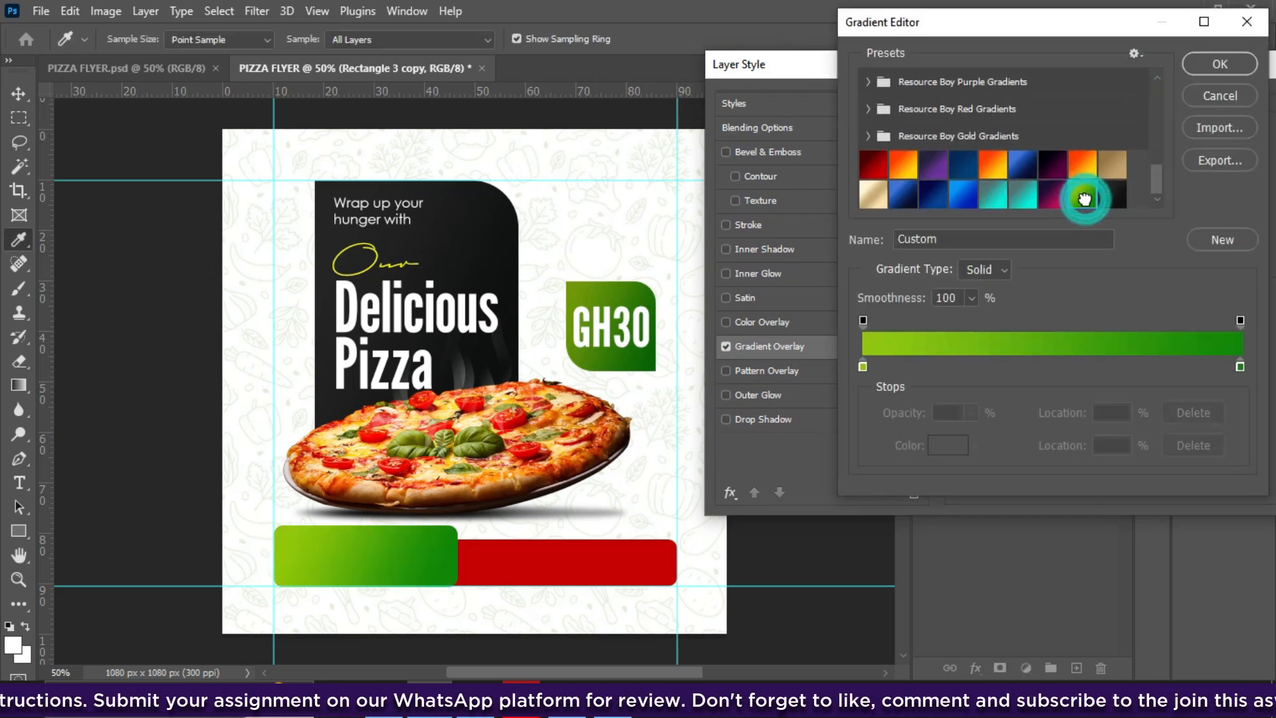
click(1219, 97)
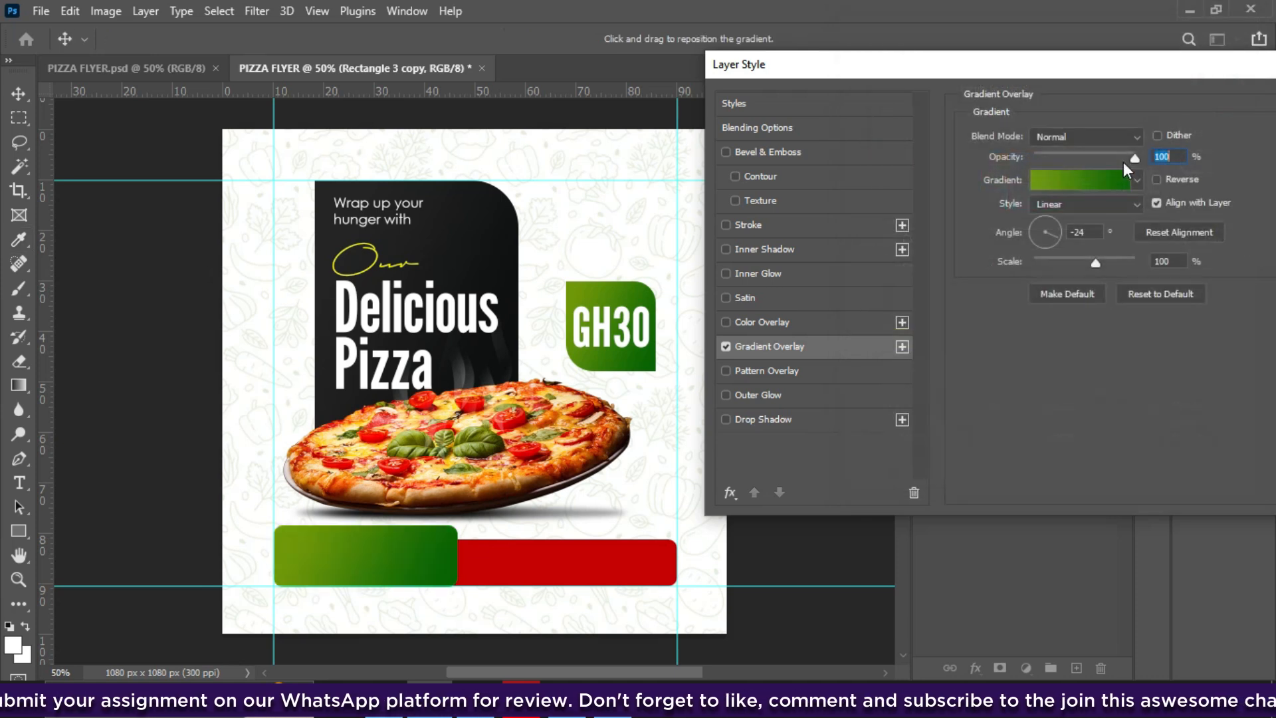
click(1095, 180)
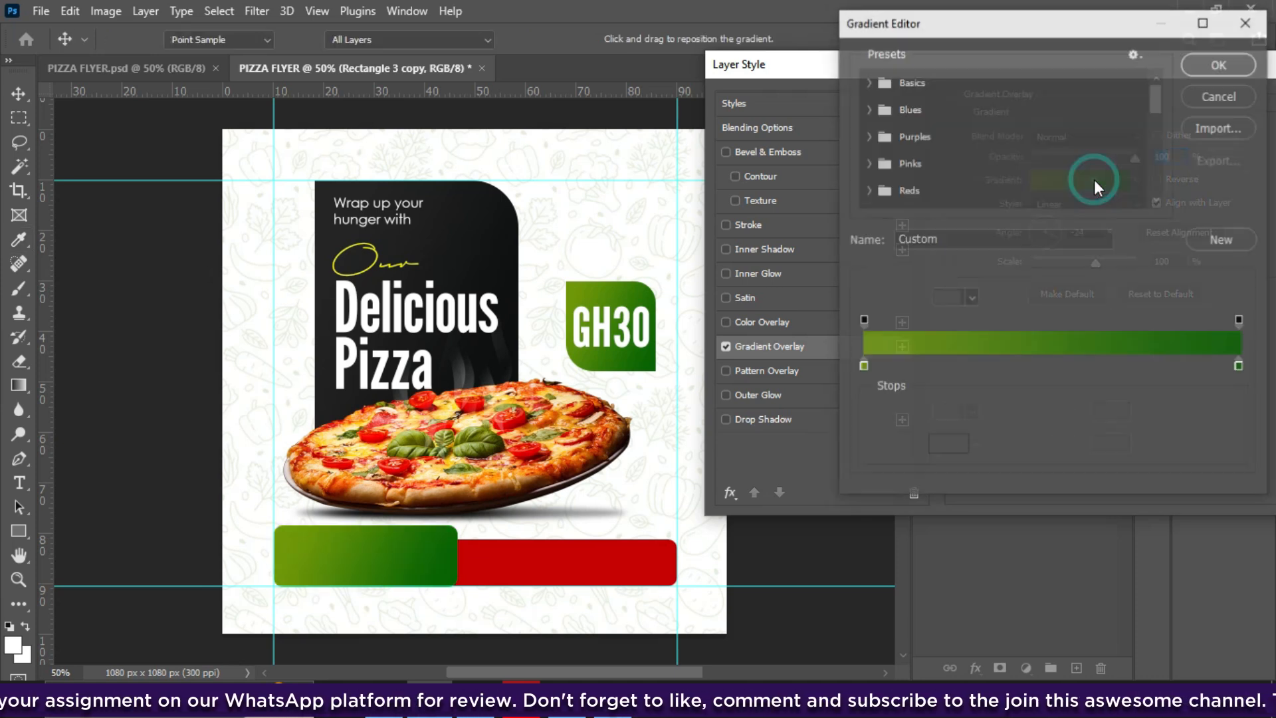
click(1227, 241)
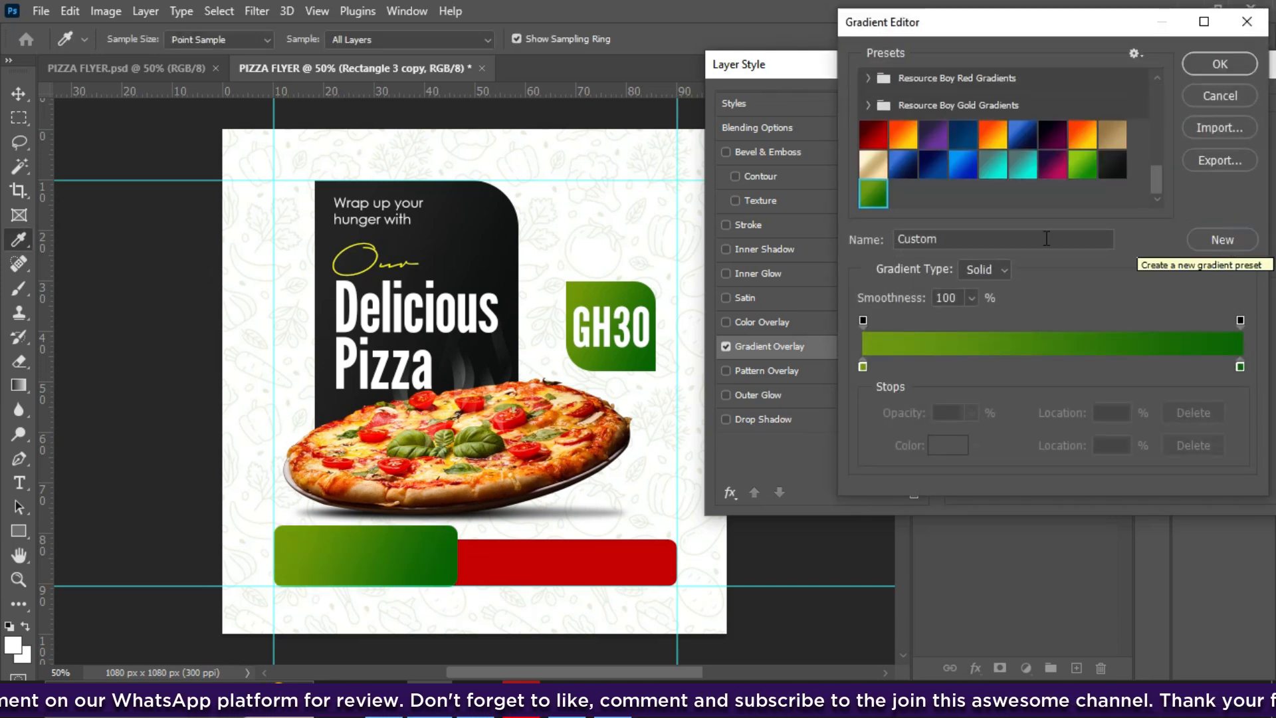
click(1086, 173)
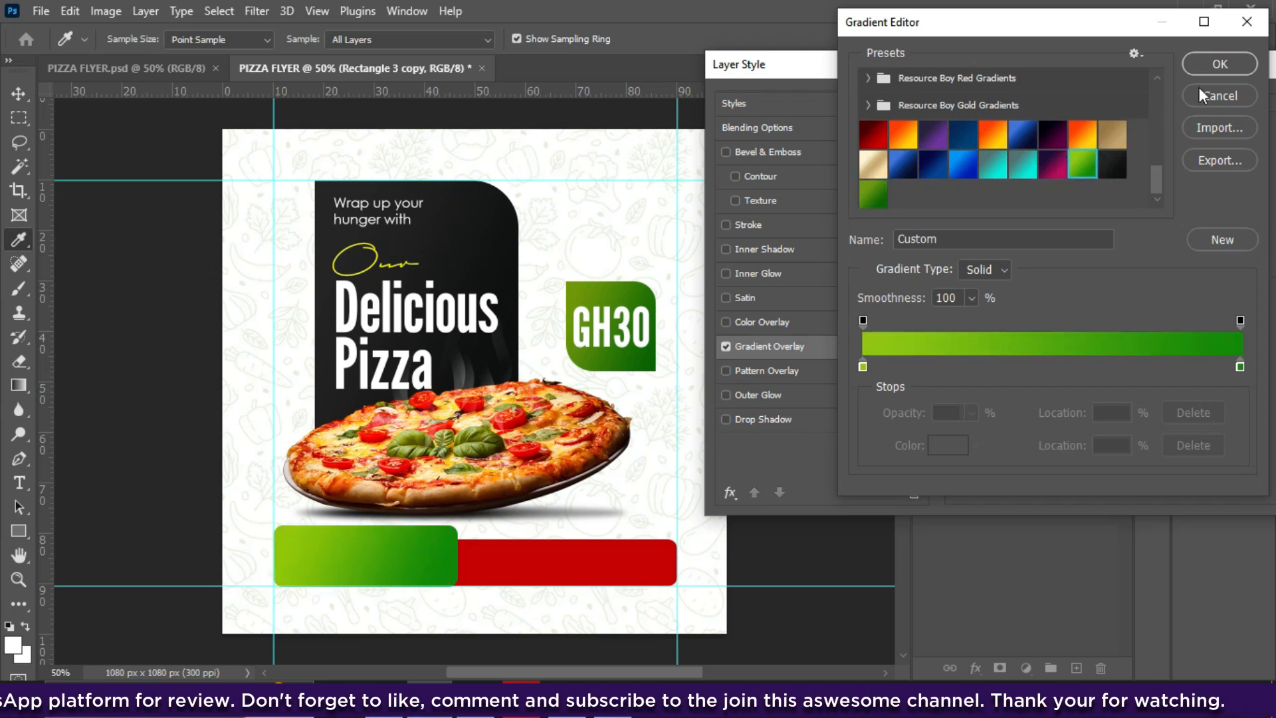
click(1221, 65)
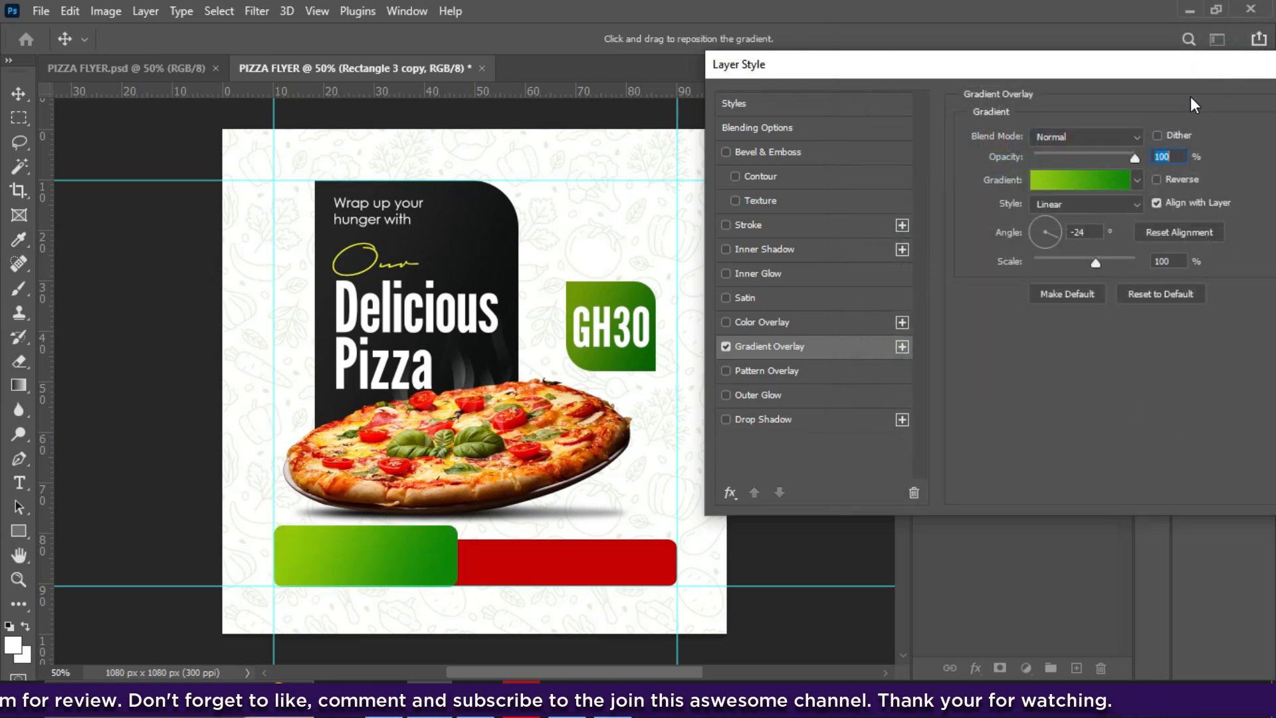
drag(1164, 70, 987, 85)
click(1190, 121)
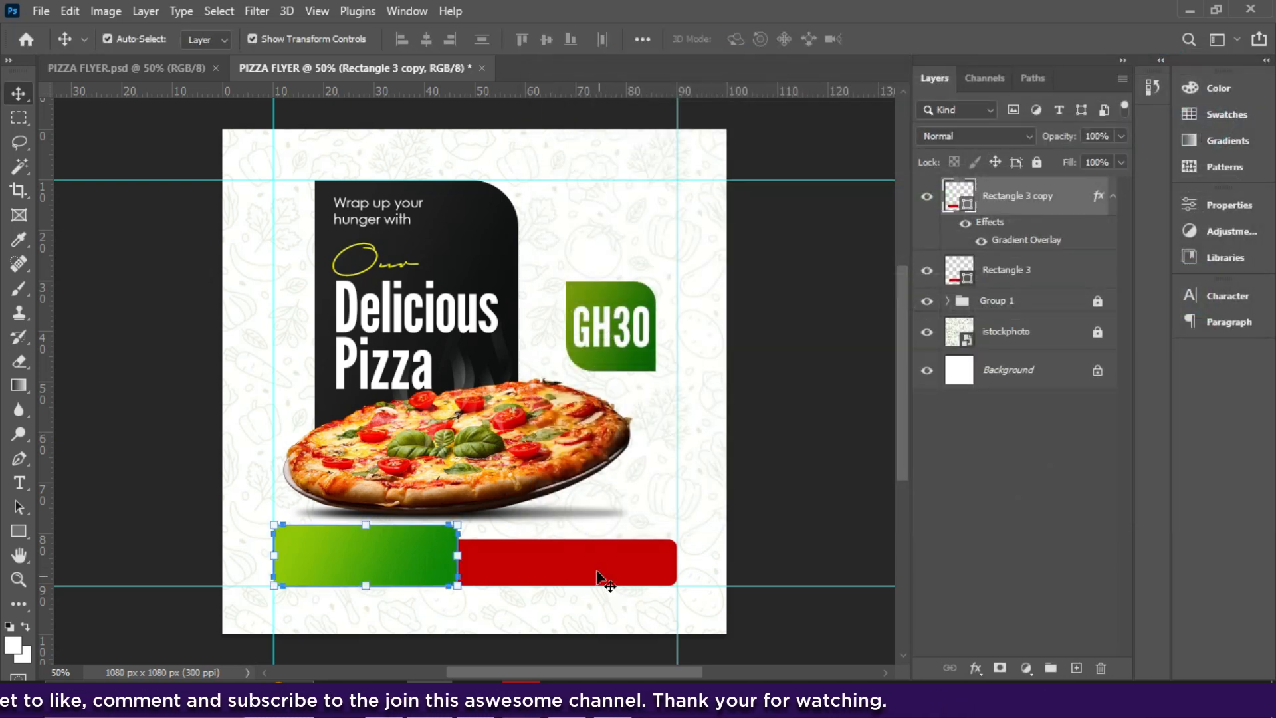
- Copy the Gradient Overlay effect from the green bar onto Rectangle 3
click(596, 573)
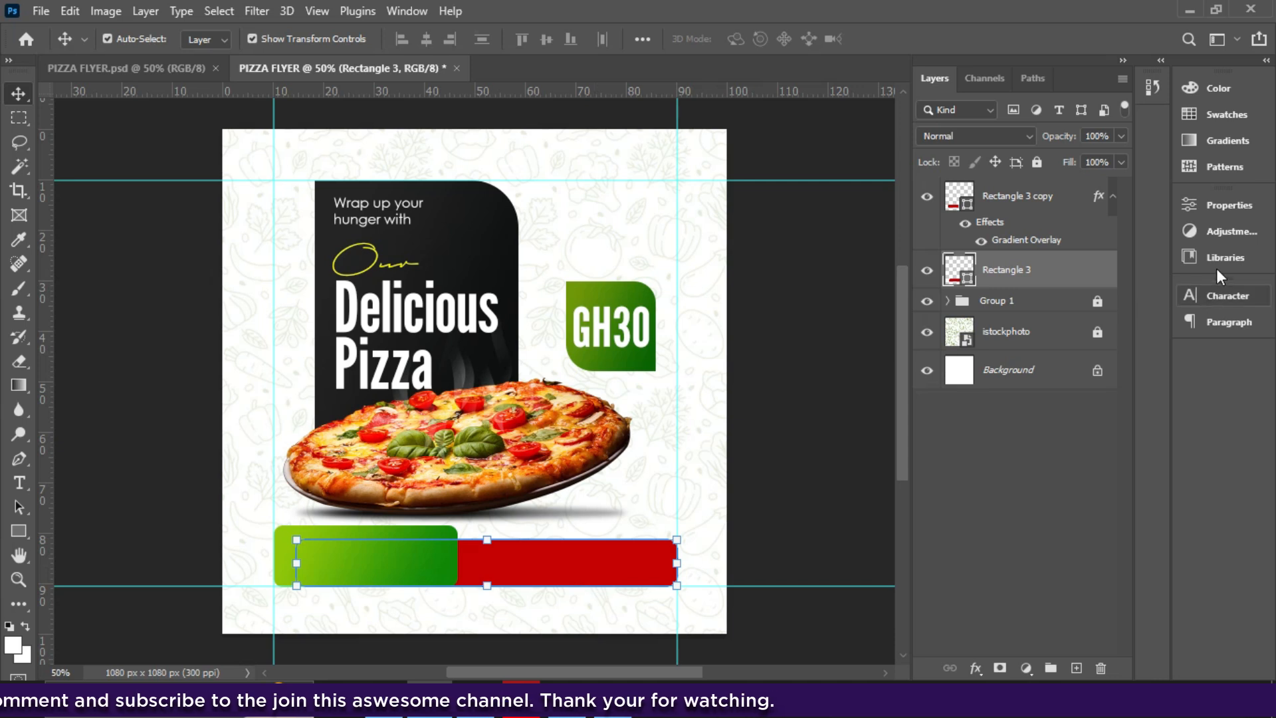
click(1032, 243)
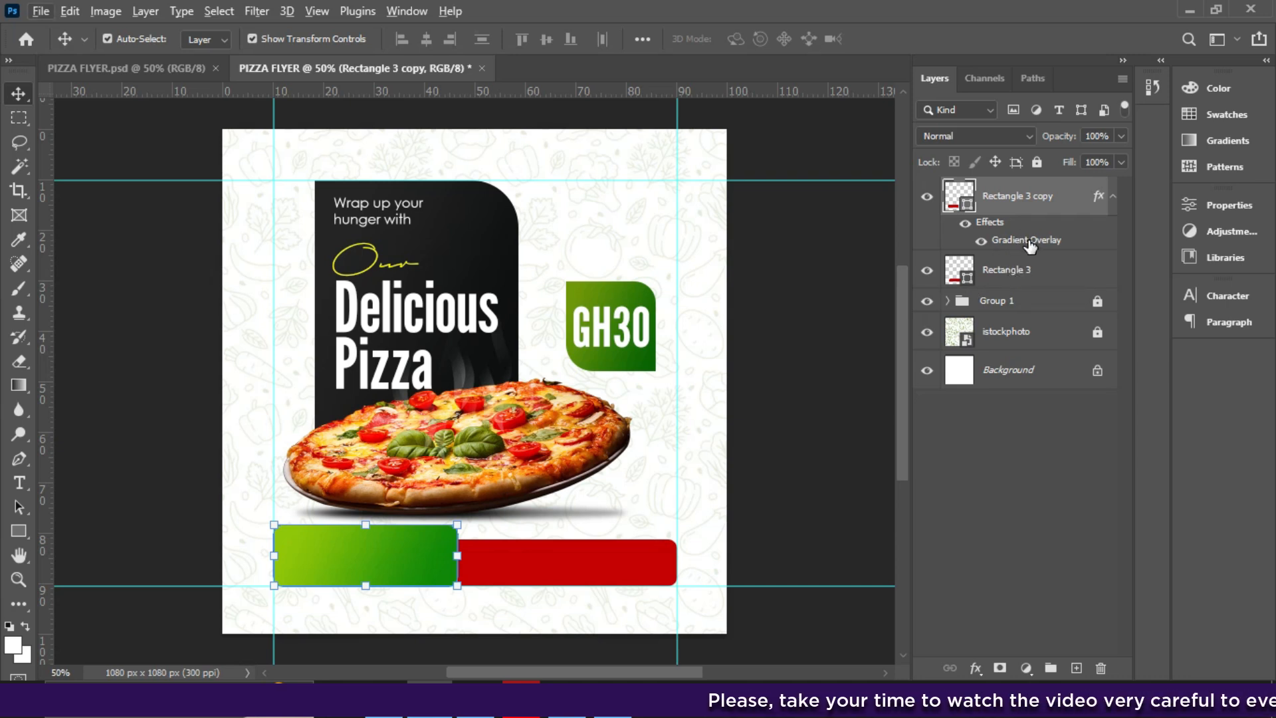
mouse_move(1029, 243)
mouse_down()
mouse_move(1032, 274)
mouse_move(1015, 210)
mouse_move(1015, 261)
mouse_move(1013, 234)
mouse_up()
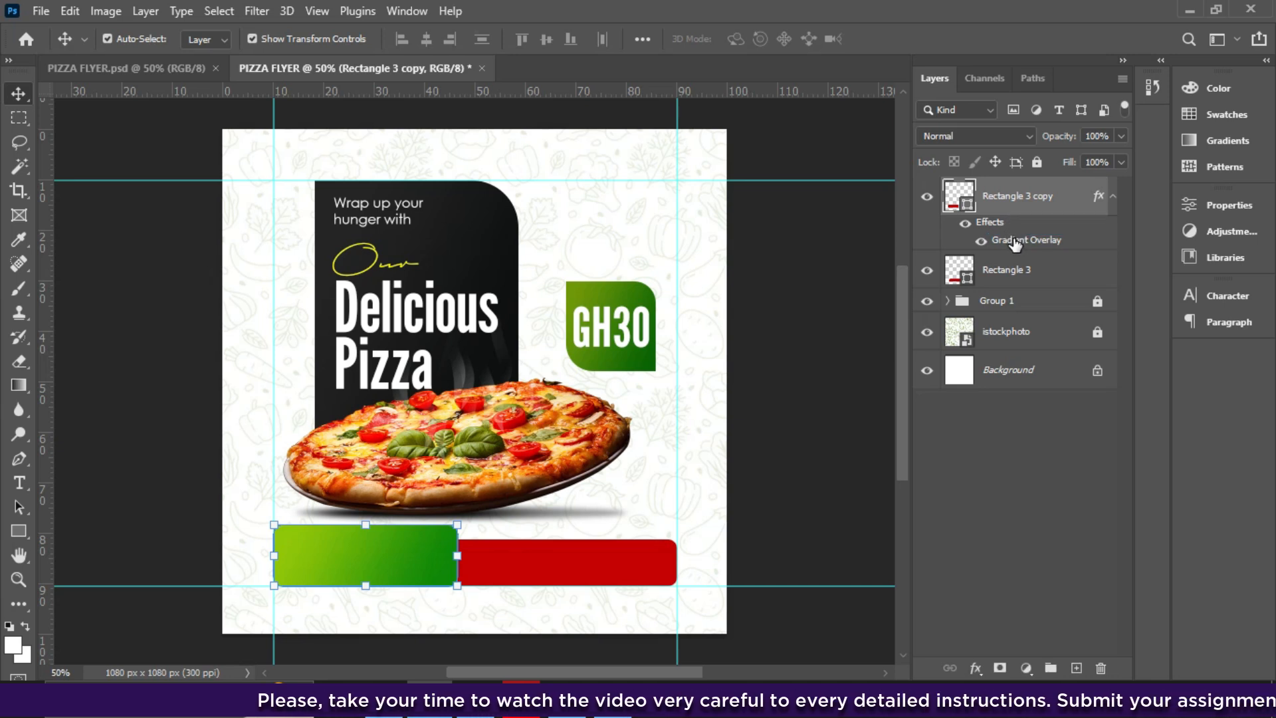
mouse_move(1030, 245)
mouse_down()
mouse_move(1013, 240)
mouse_move(1026, 275)
mouse_move(1019, 252)
mouse_up()
mouse_move(1020, 277)
mouse_down()
mouse_move(1000, 219)
mouse_move(1017, 279)
mouse_move(1001, 273)
mouse_move(1049, 273)
mouse_move(1027, 276)
mouse_up()
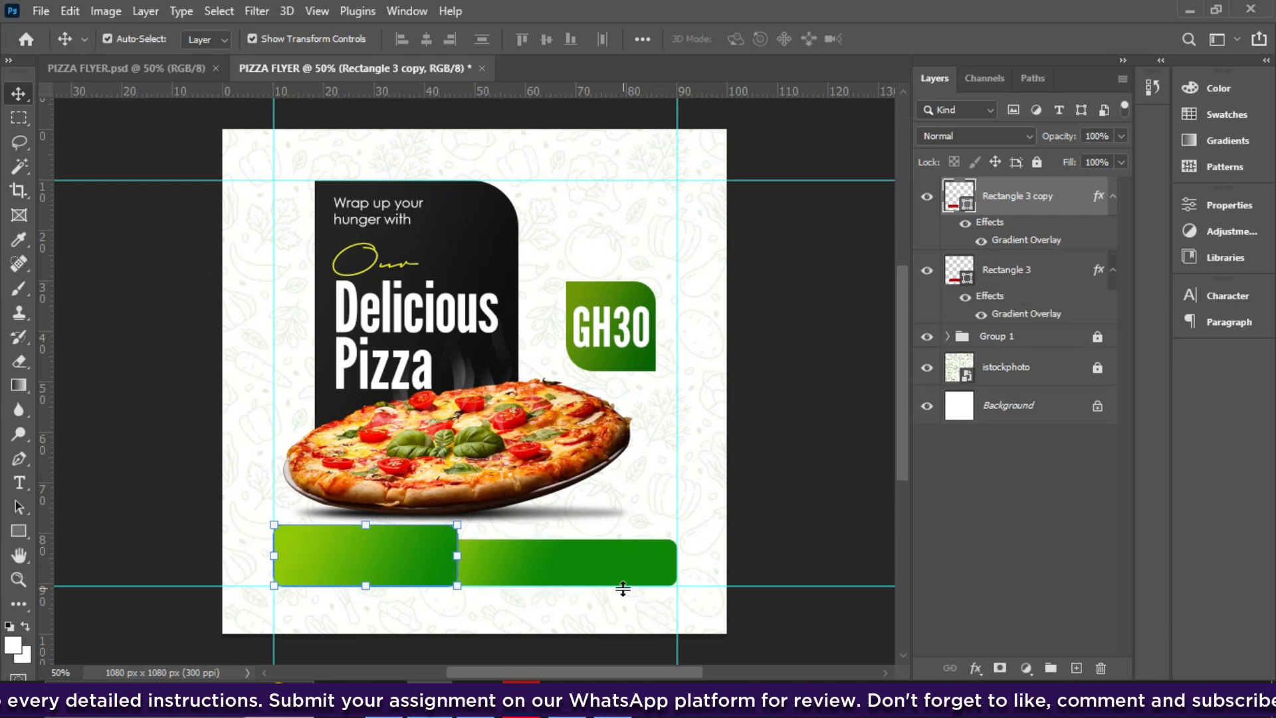
- Change Rectangle 3's overlay to the dark-to-bright RB Red Gradient 16 preset
click(1017, 317)
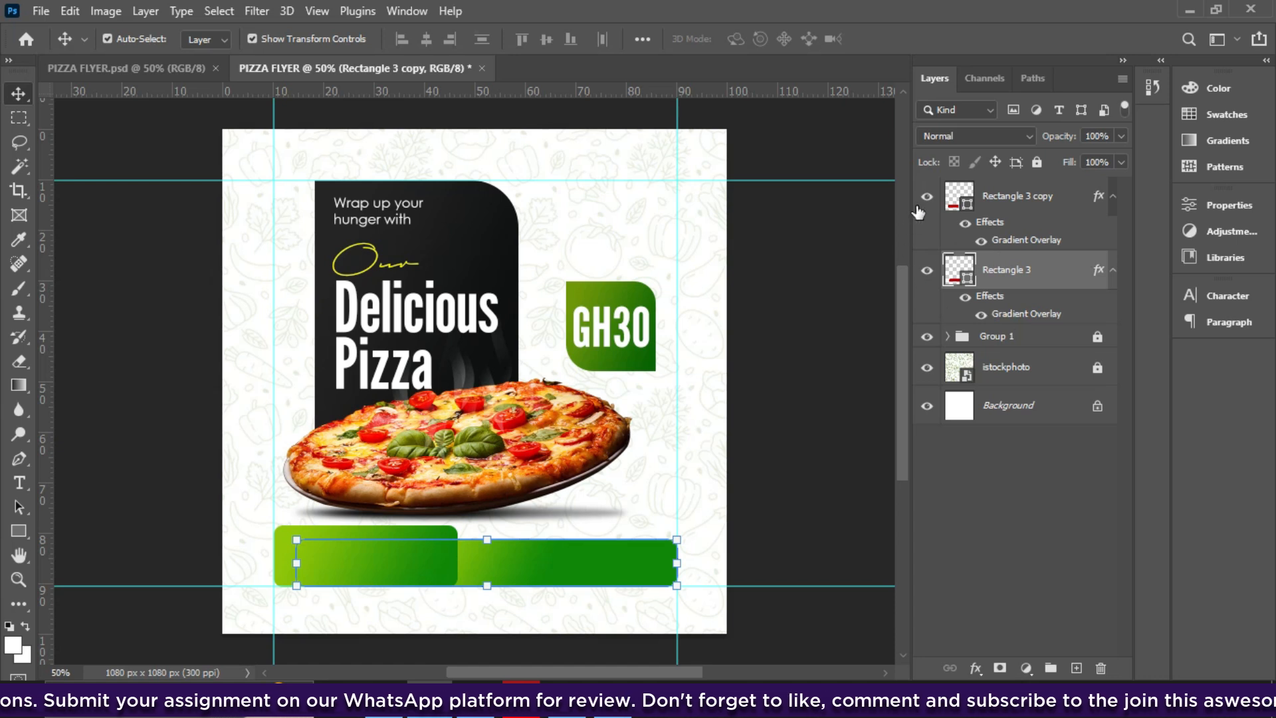
drag(795, 90, 1022, 106)
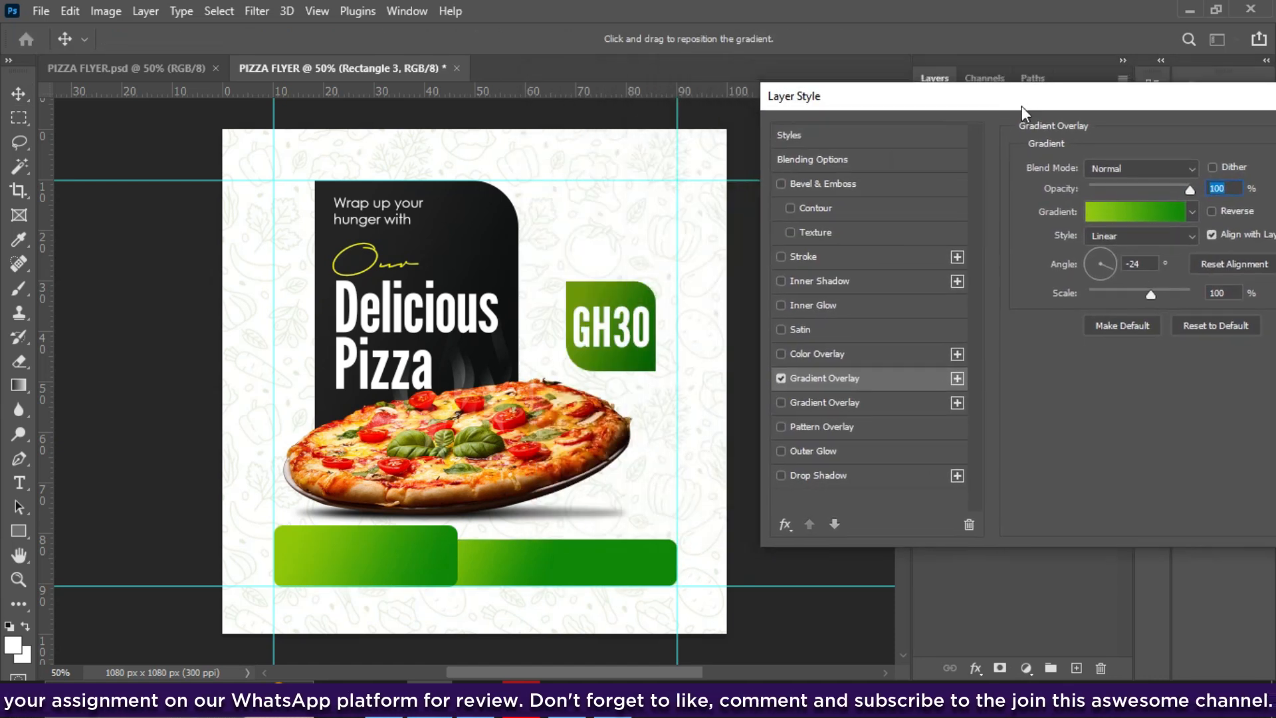
click(1103, 207)
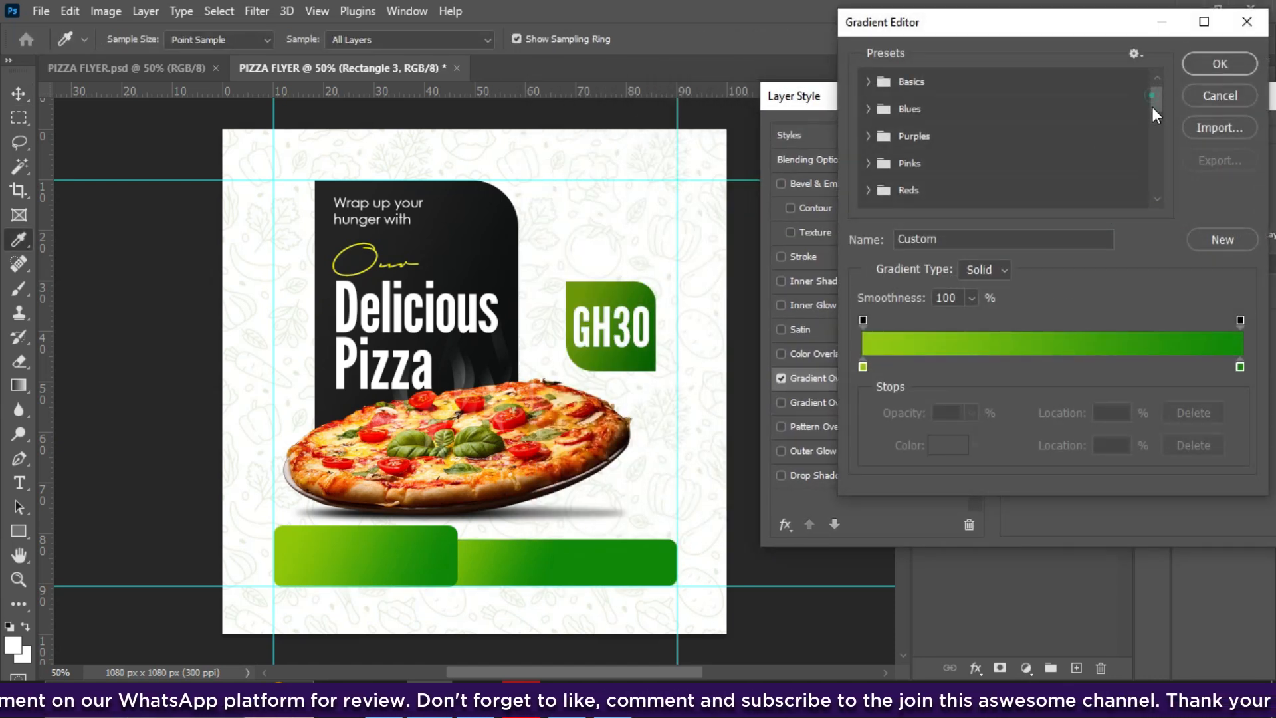
drag(1153, 108, 1152, 198)
click(872, 136)
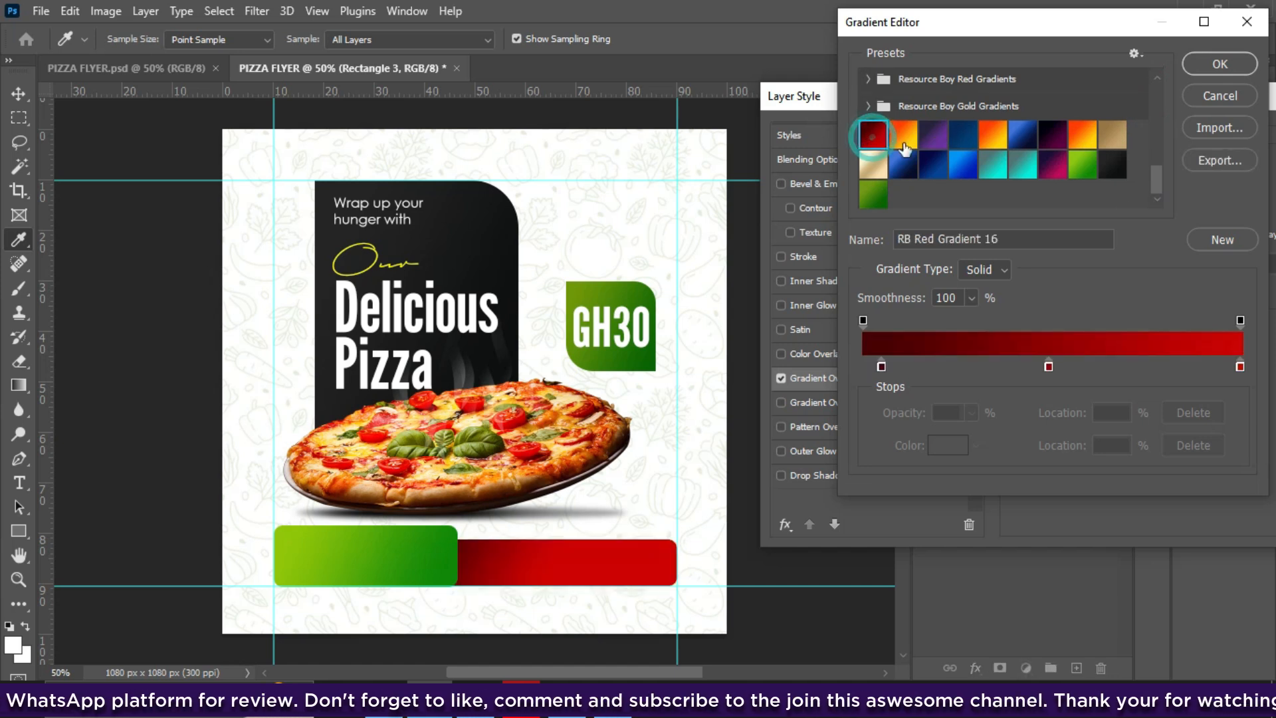
click(1219, 64)
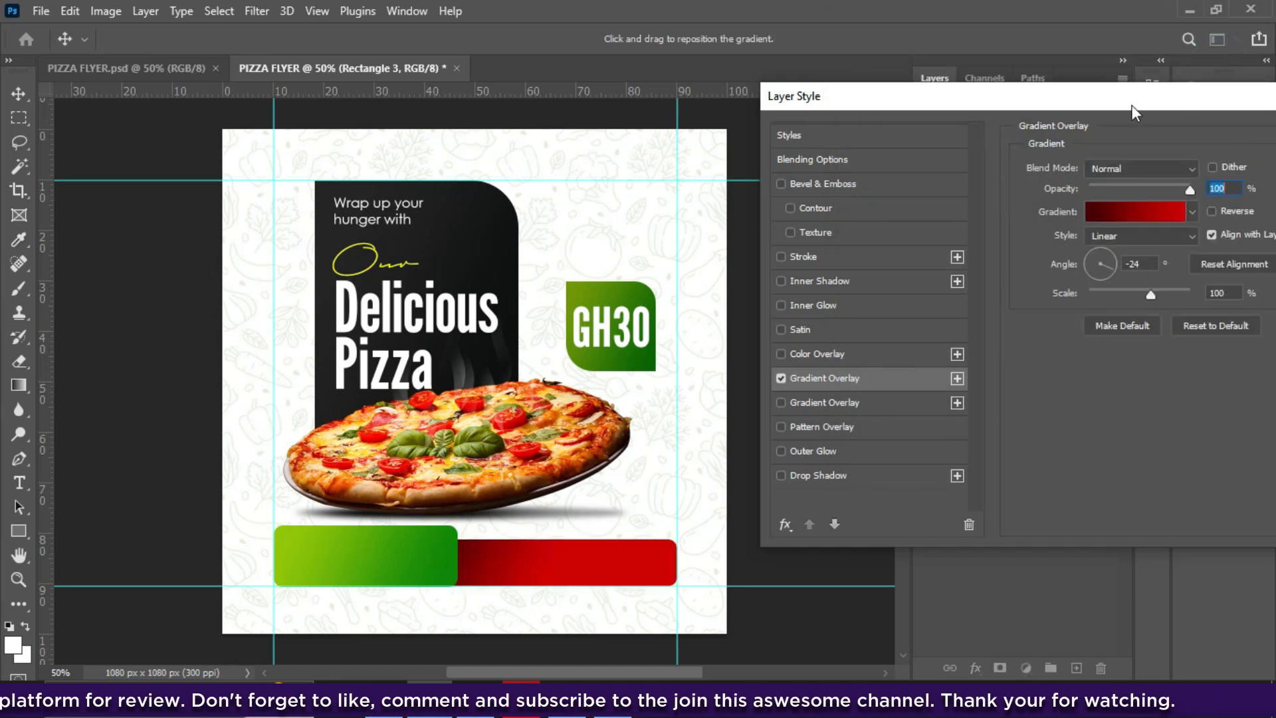
key(Return)
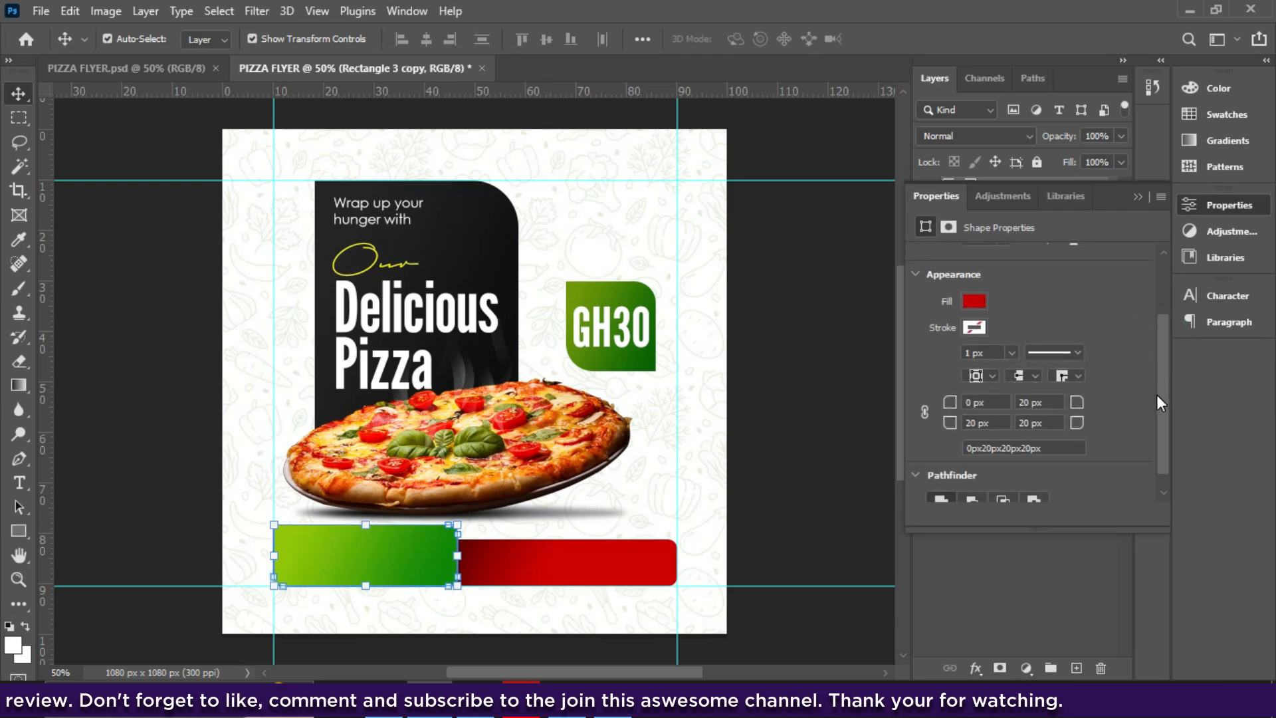
- Set the green bar's corner radii to 0 top-left, 35 px top-right and bottom-left, 20 bottom-right
drag(950, 402, 965, 428)
click(990, 423)
text(35)
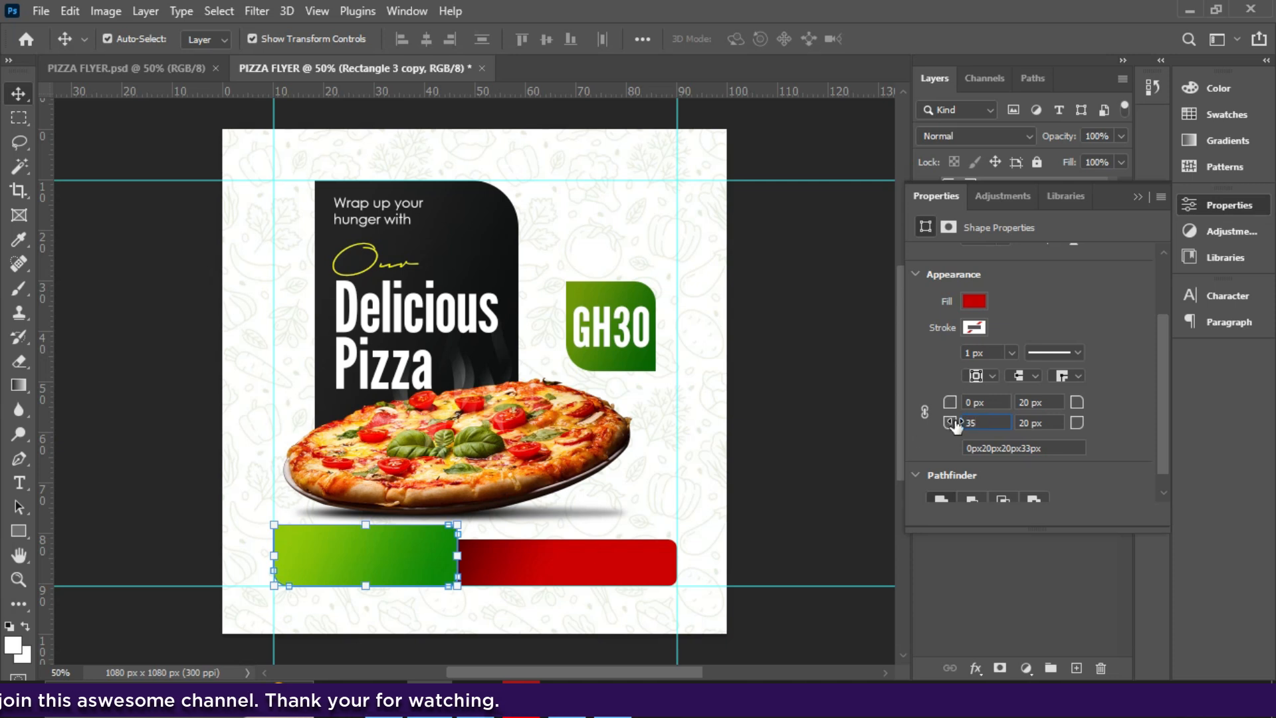
click(1049, 402)
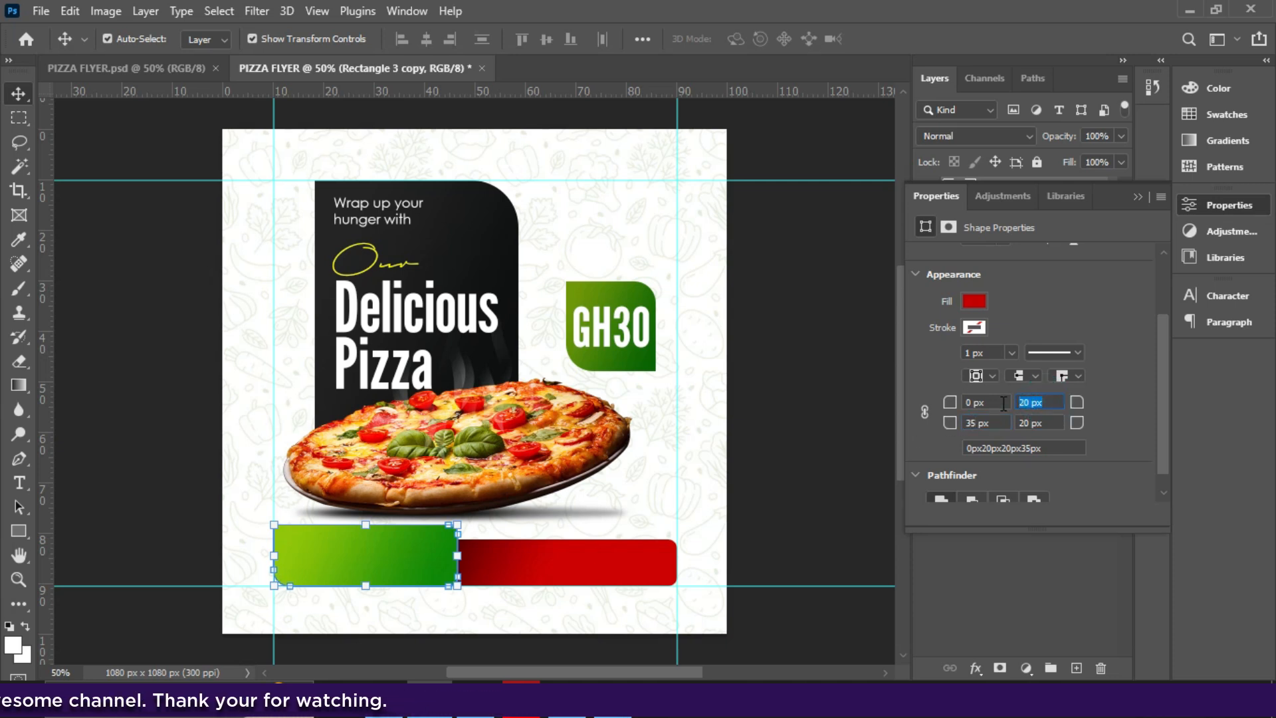
text(35)
click(1041, 422)
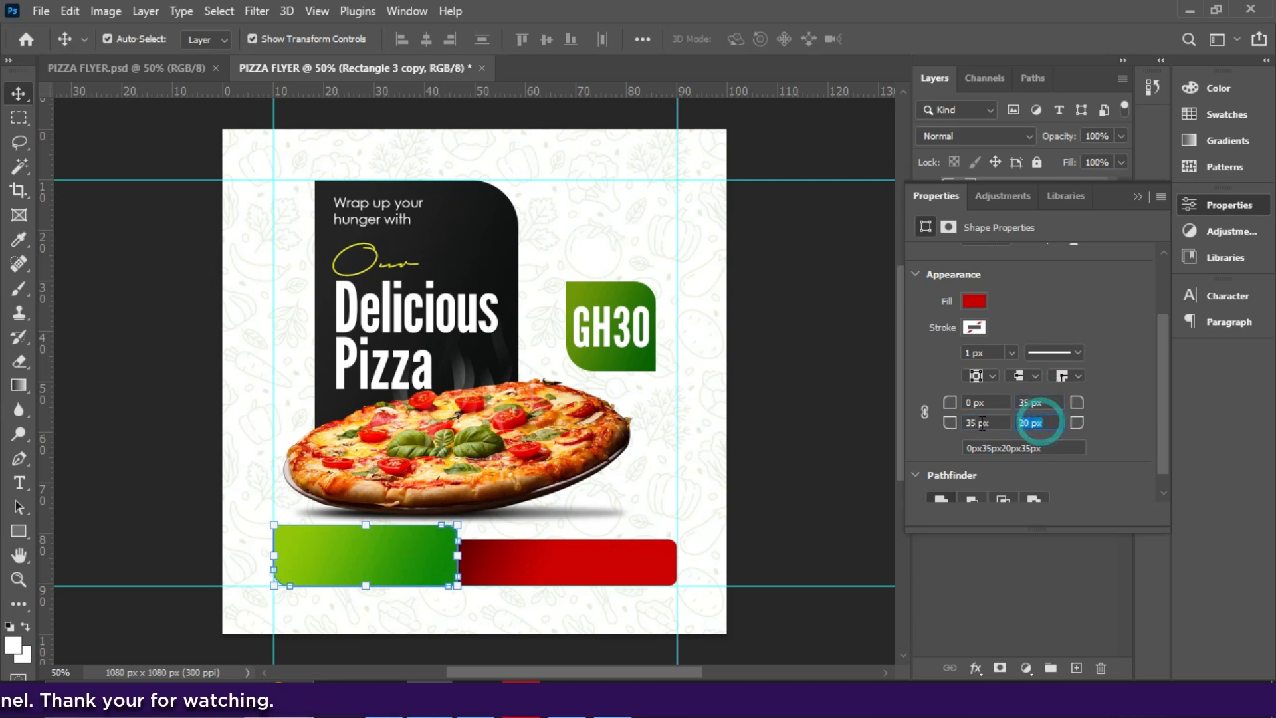
text(35)
click(1073, 420)
click(1103, 405)
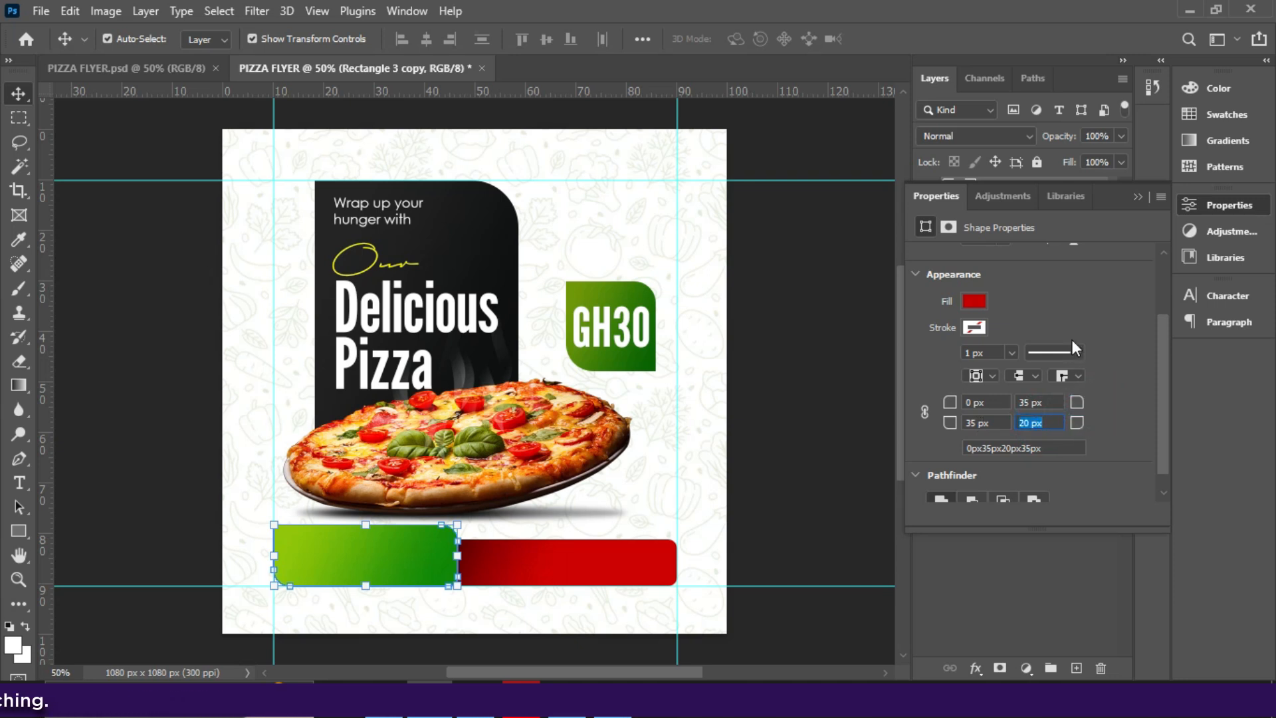
- Narrow the green bar from its right end to 341 px wide
click(1138, 196)
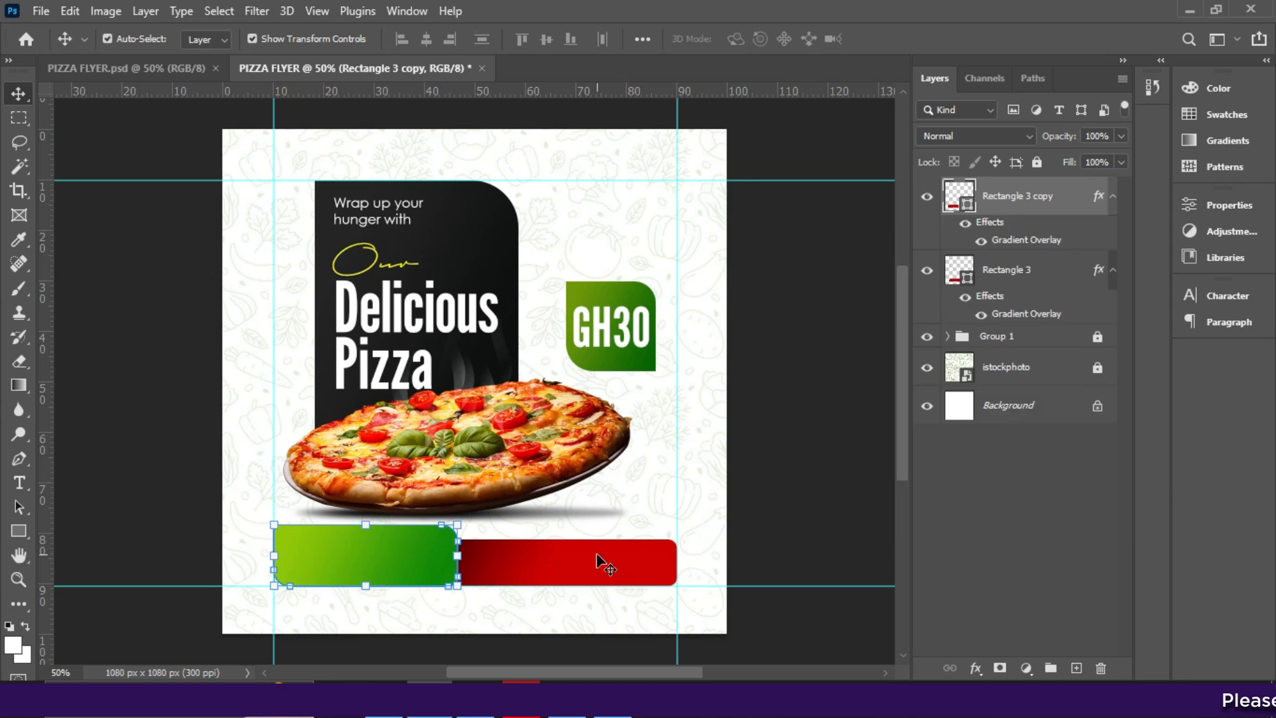
click(19, 530)
drag(457, 555, 432, 561)
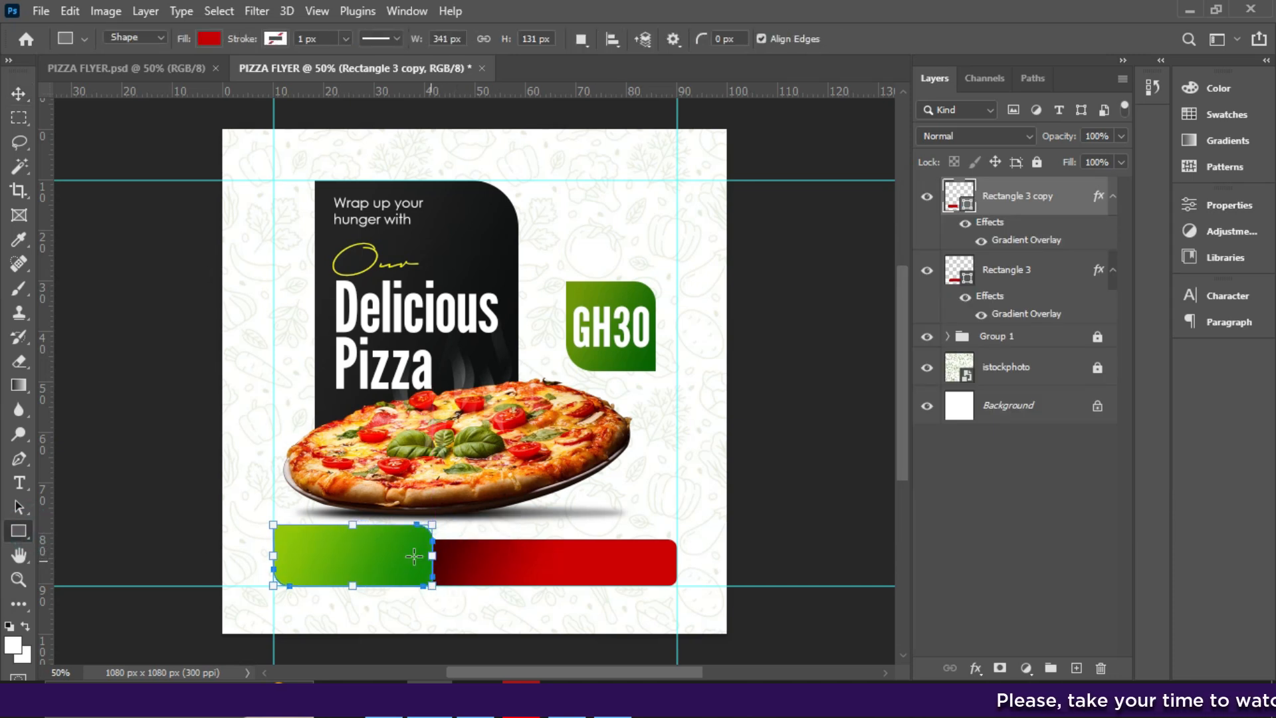
- Align the green and red bars on their vertical centres and move them down to a lowered guide
click(16, 97)
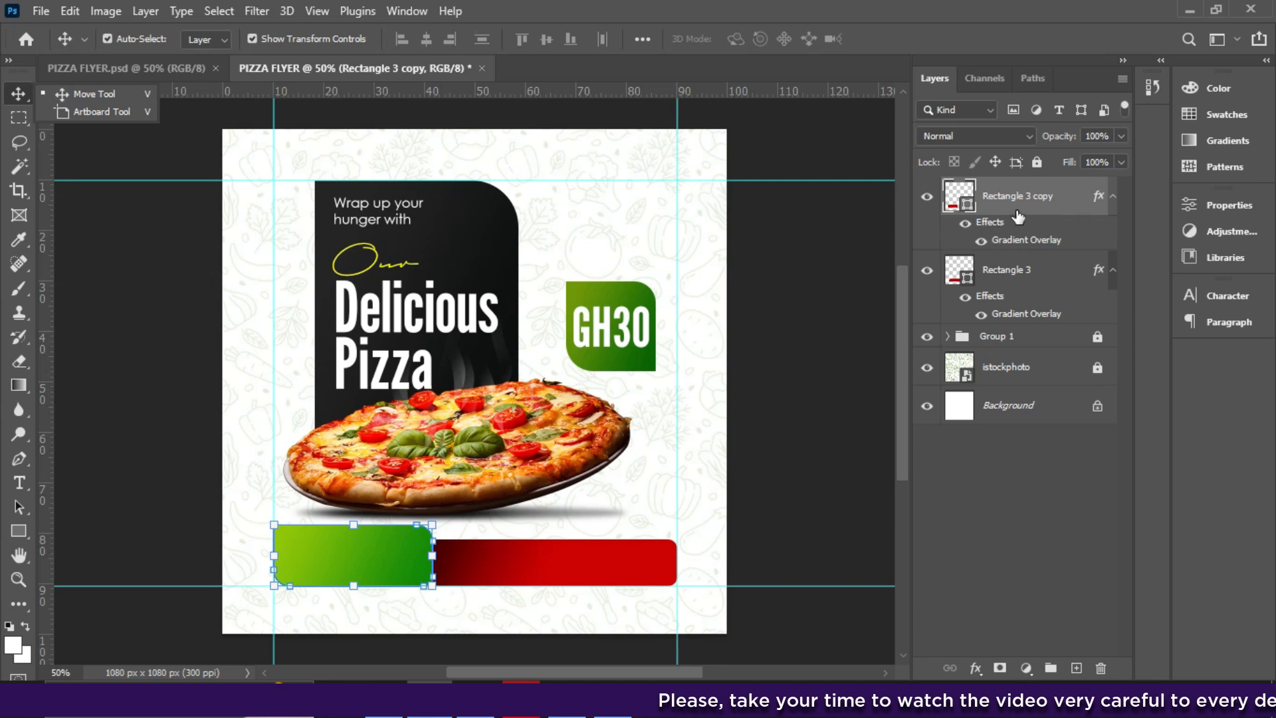
key(ctrl)
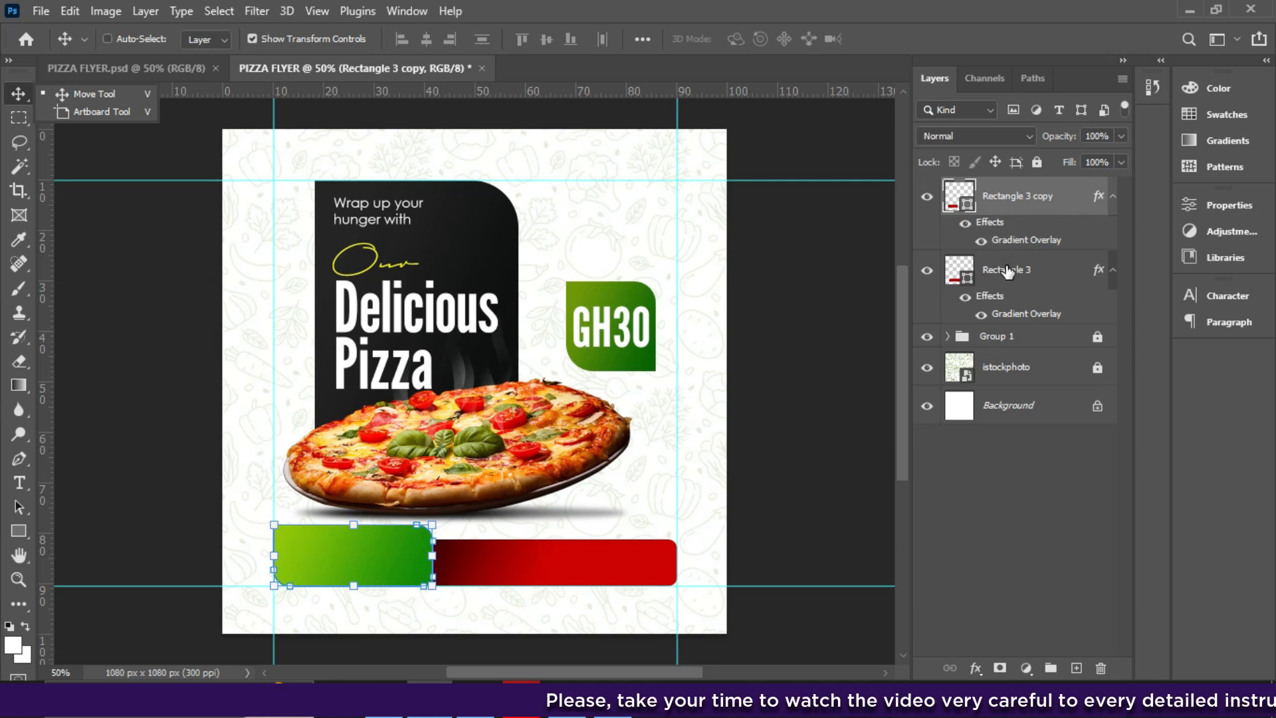
ctrl+click(1007, 273)
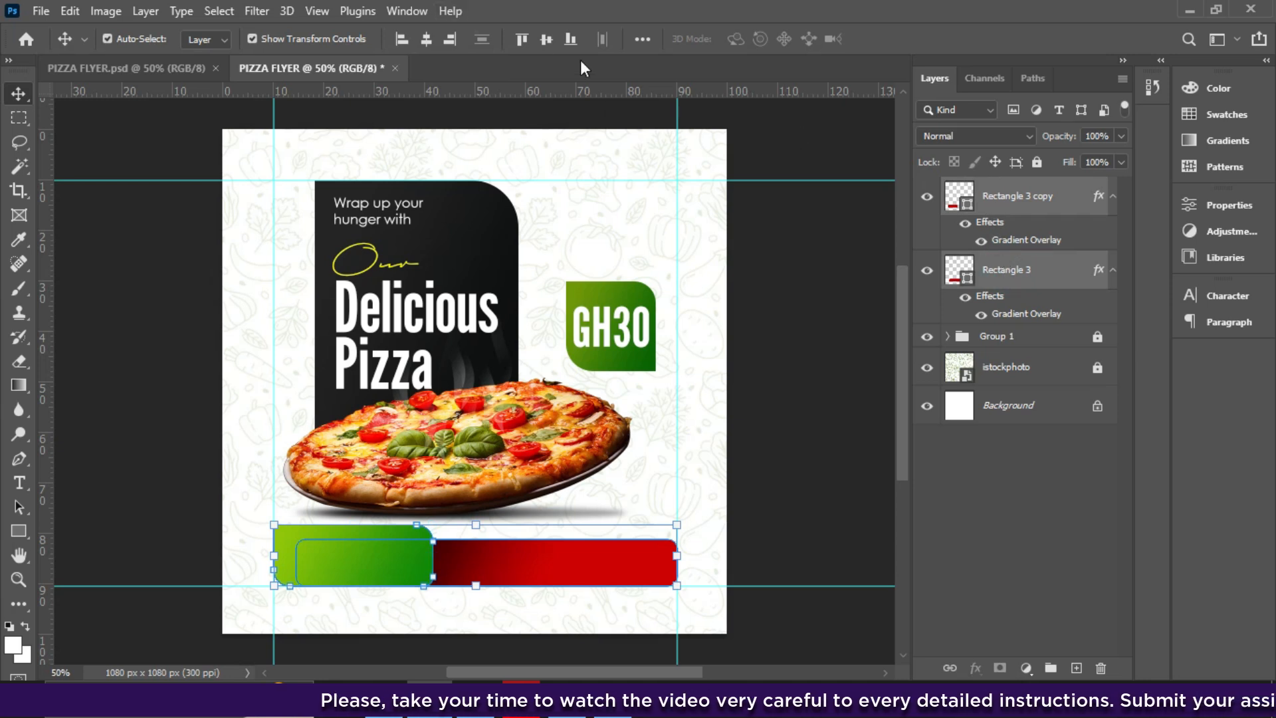
click(546, 39)
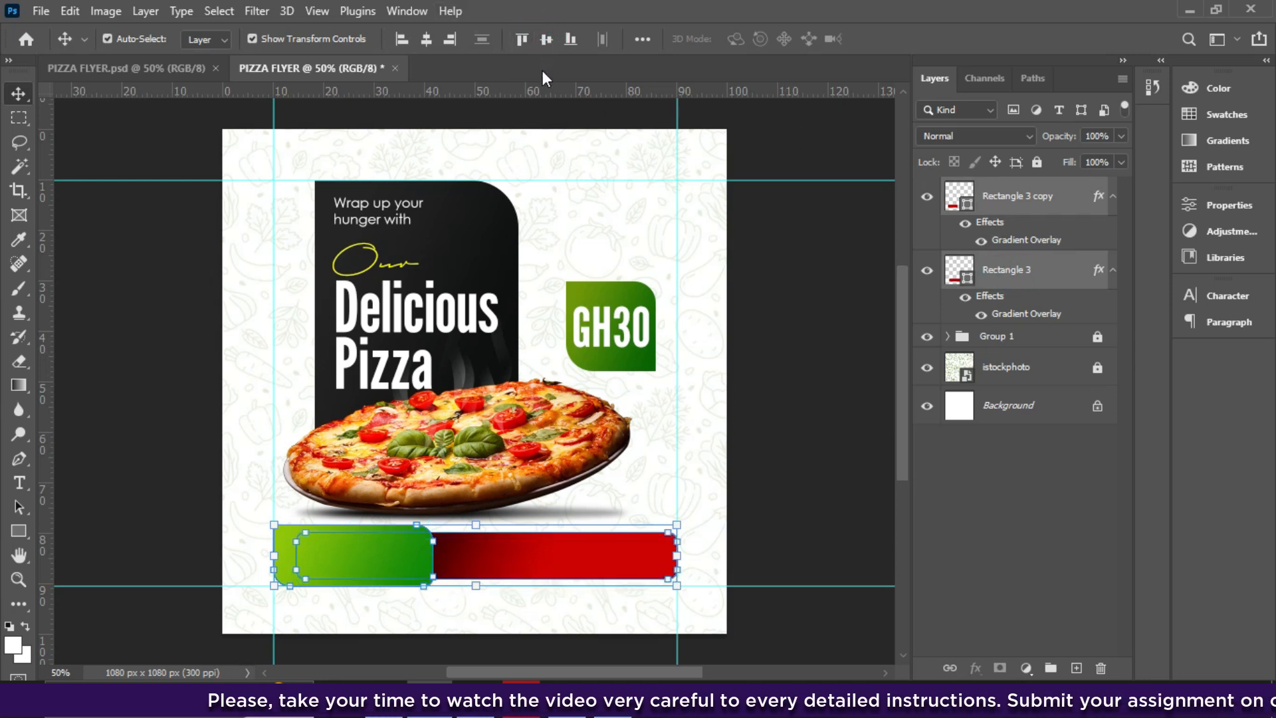
key(Down)
key(Down)
key(Down)
key(Down)
key(Down)
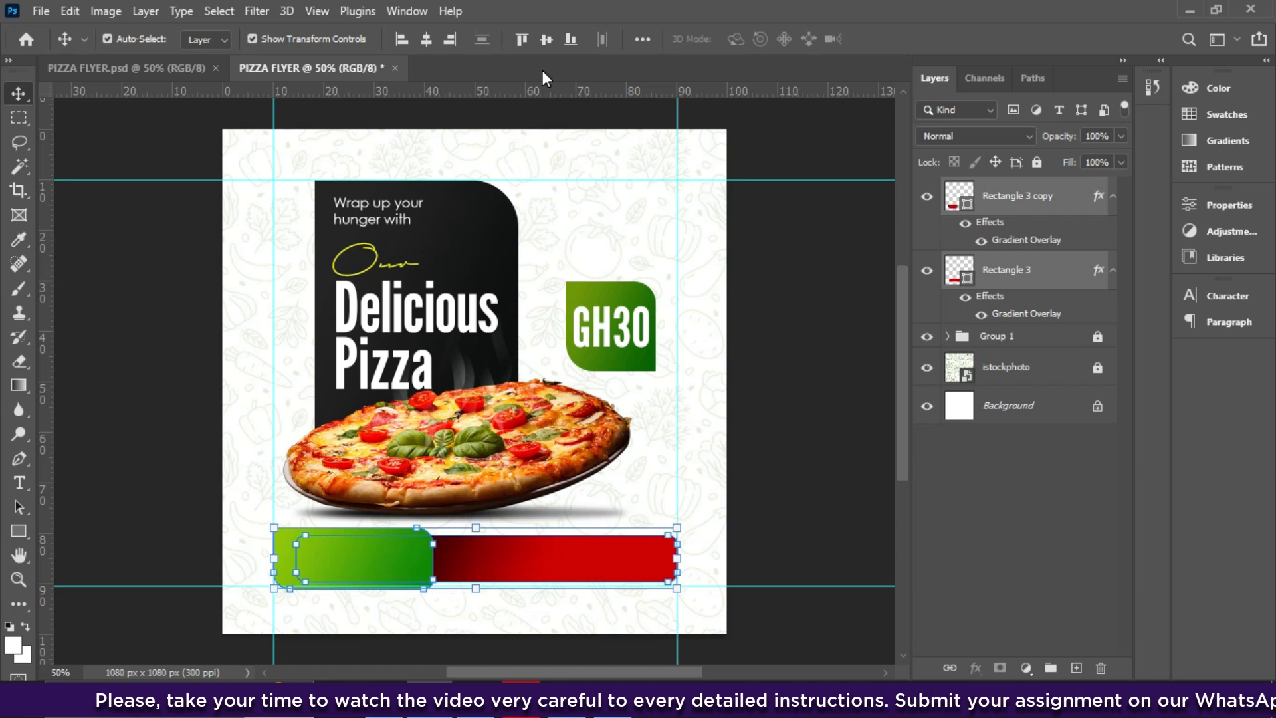
key(Down)
key(Down)
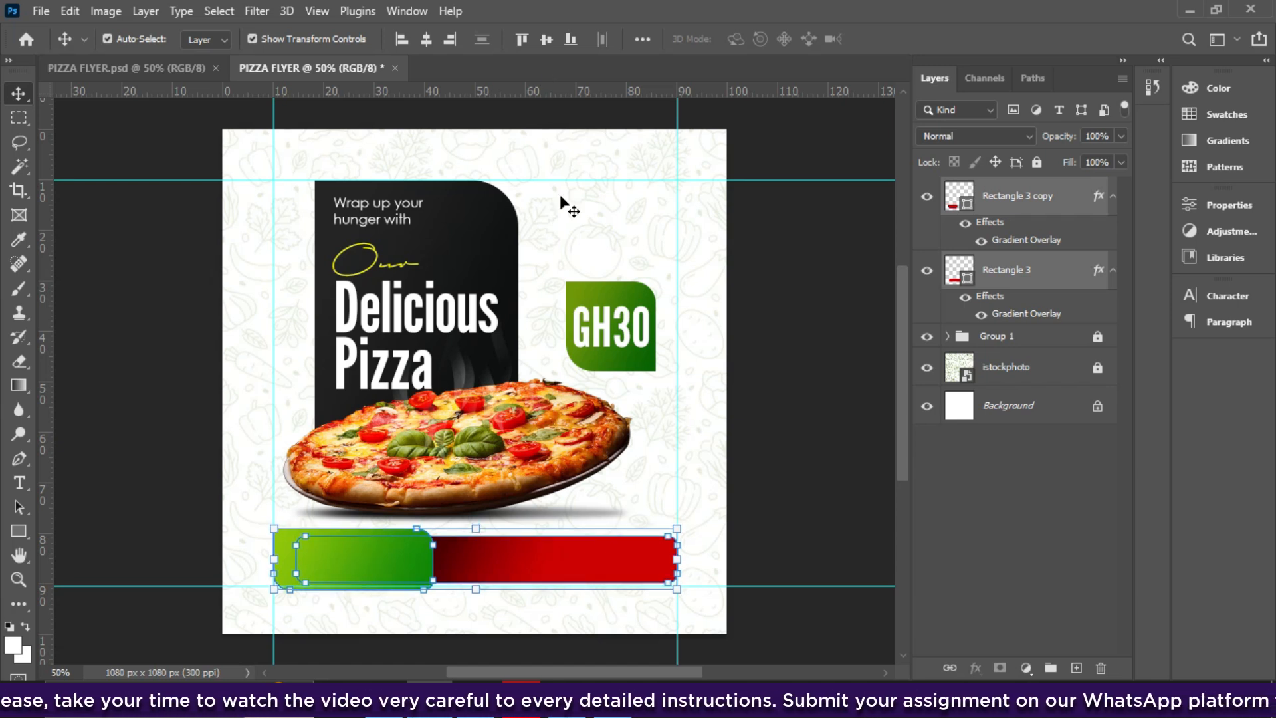
drag(761, 589, 761, 600)
key(Down)
key(Down)
key(Down)
key(Down)
key(Down)
key(Down)
key(Down)
key(Down)
key(Down)
key(Down)
key(Down)
key(Down)
key(Down)
key(Down)
key(Down)
key(Down)
key(Down)
key(Down)
key(Down)
key(Down)
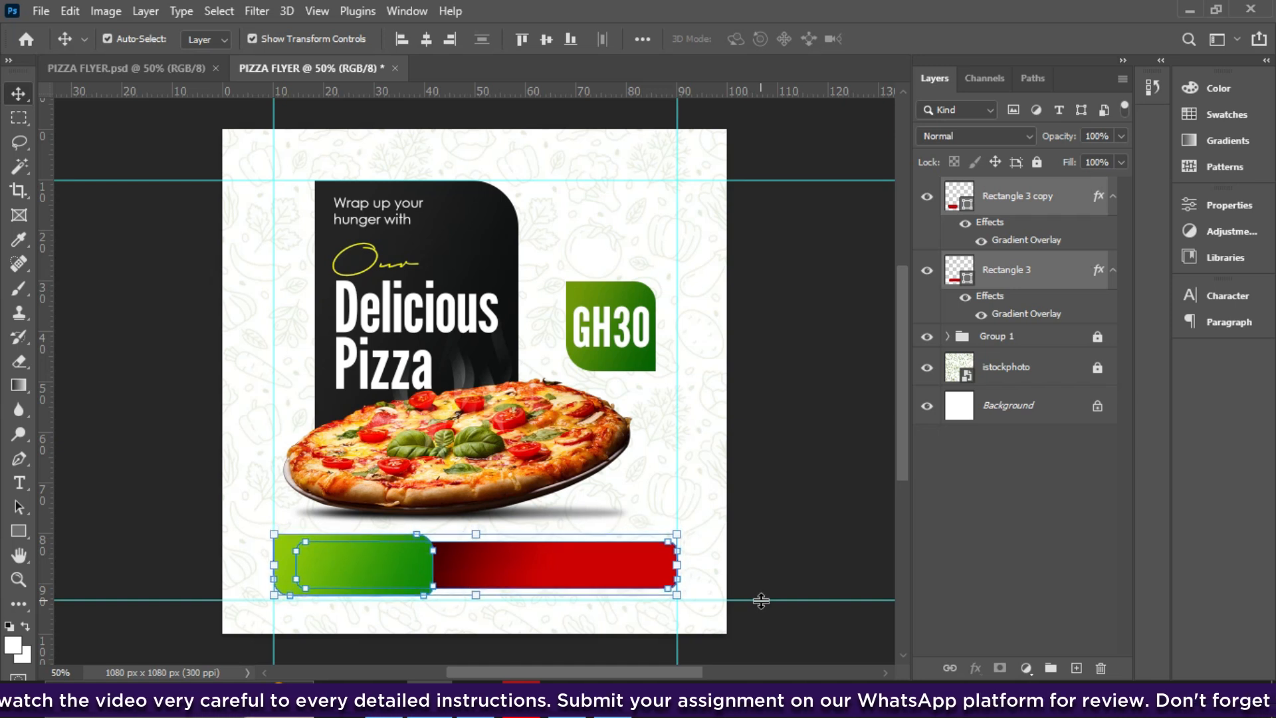
key(Down)
key(Down)
key(Down)
key(Down)
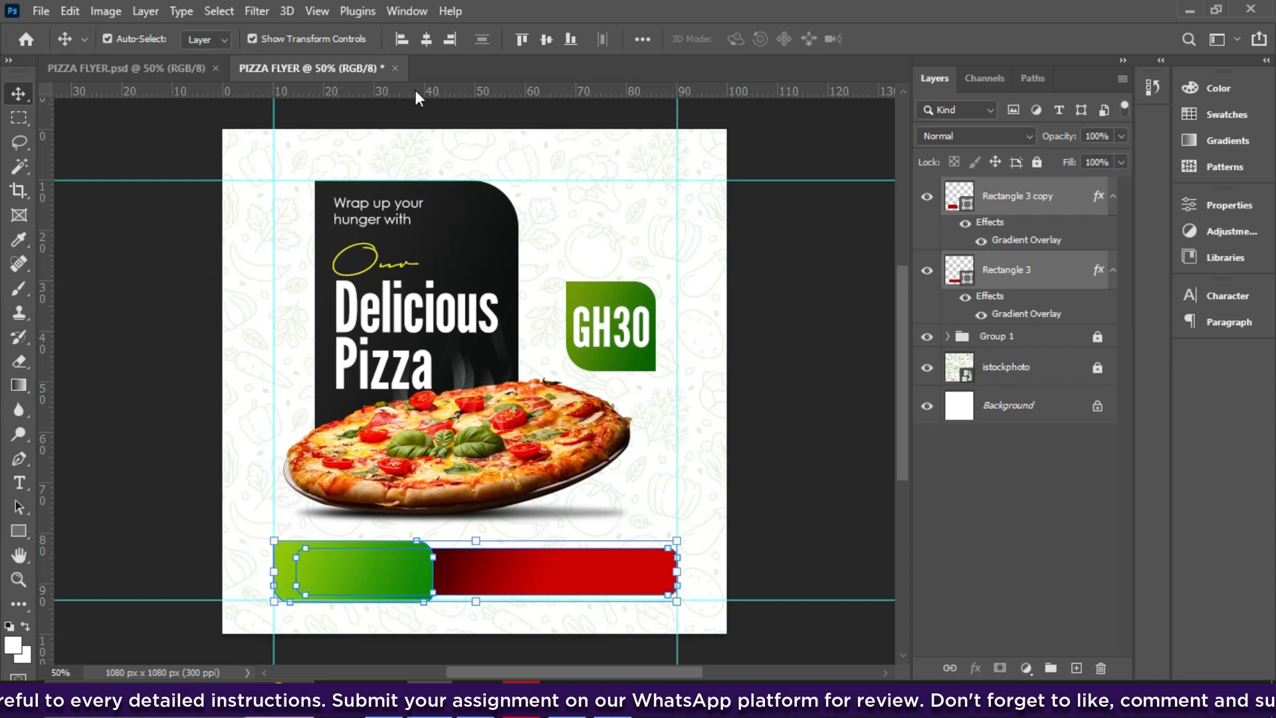
- Unlock Group 1, raise the upper guide, and nudge the group slightly higher
click(1013, 338)
click(1036, 164)
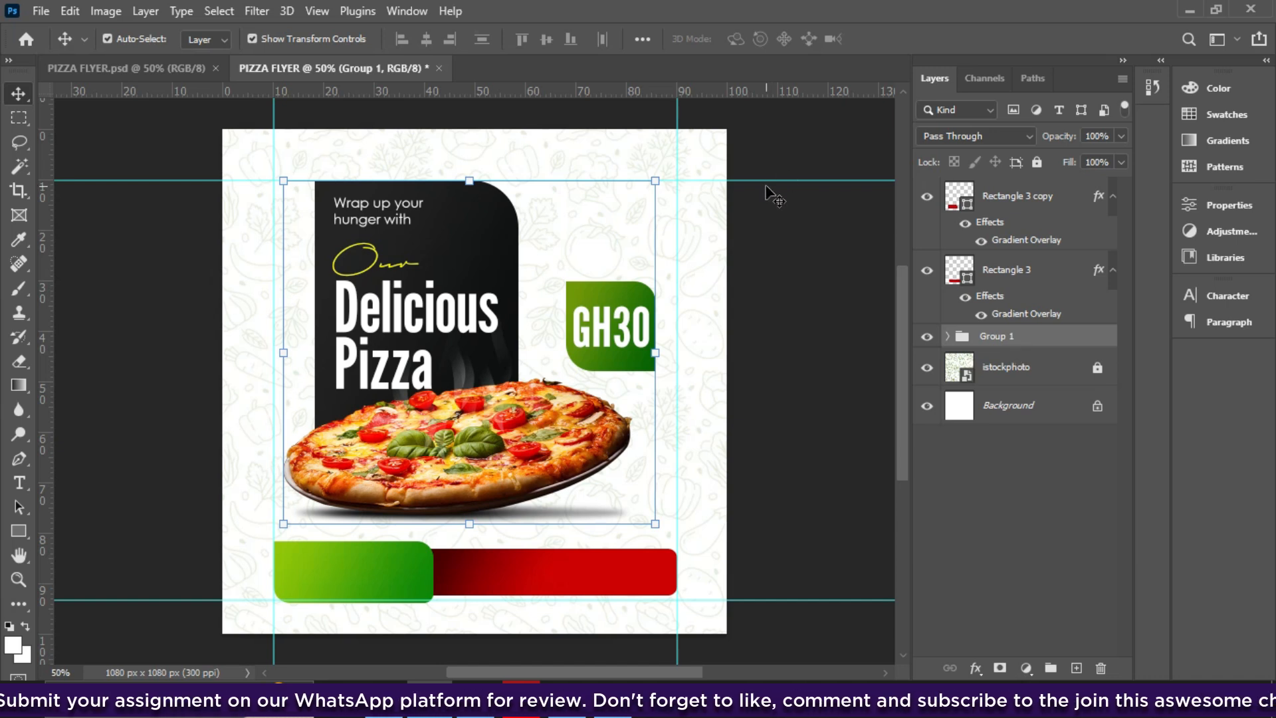
drag(763, 181, 756, 168)
key(Up)
key(Up)
key(Up)
key(Up)
key(Up)
key(Up)
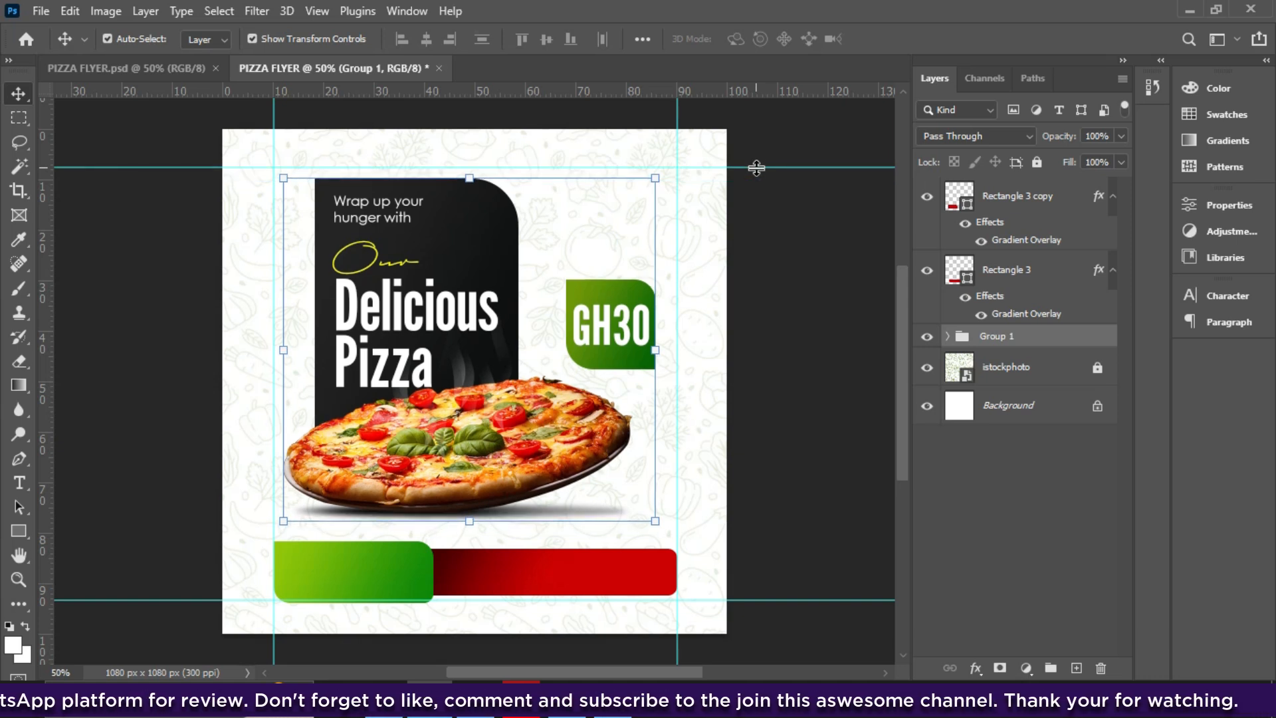
key(Down)
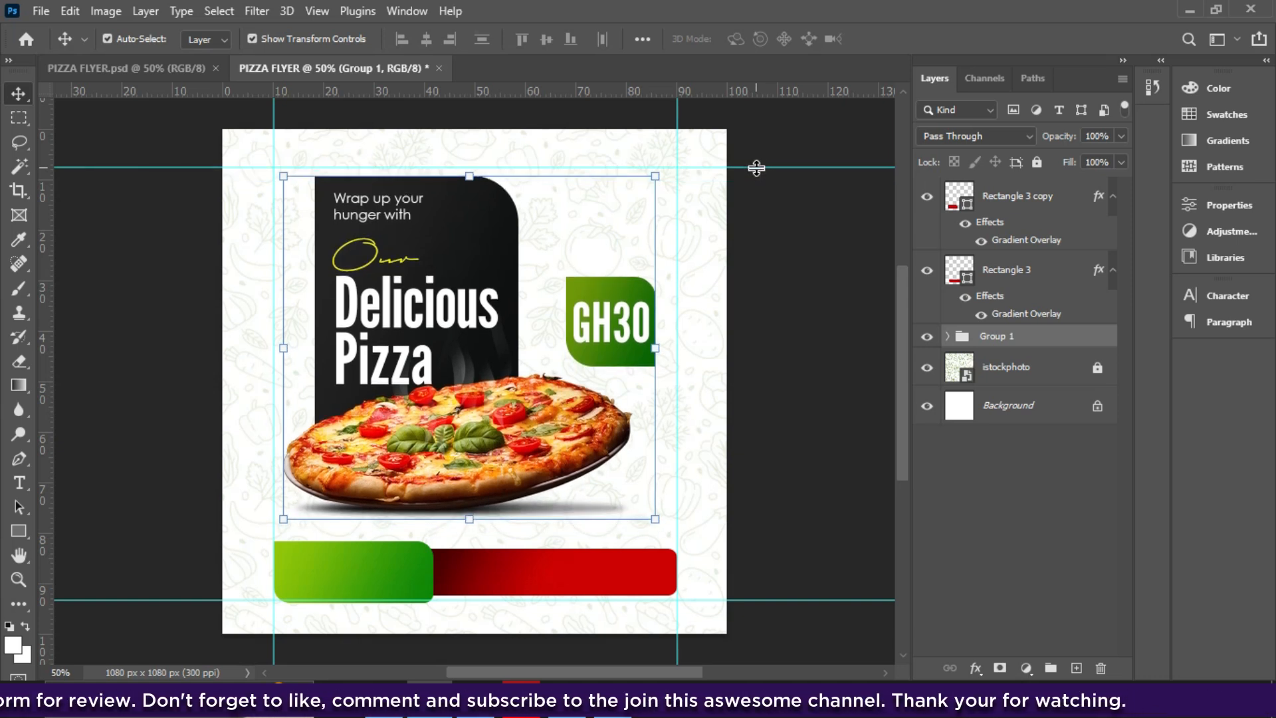
click(1022, 275)
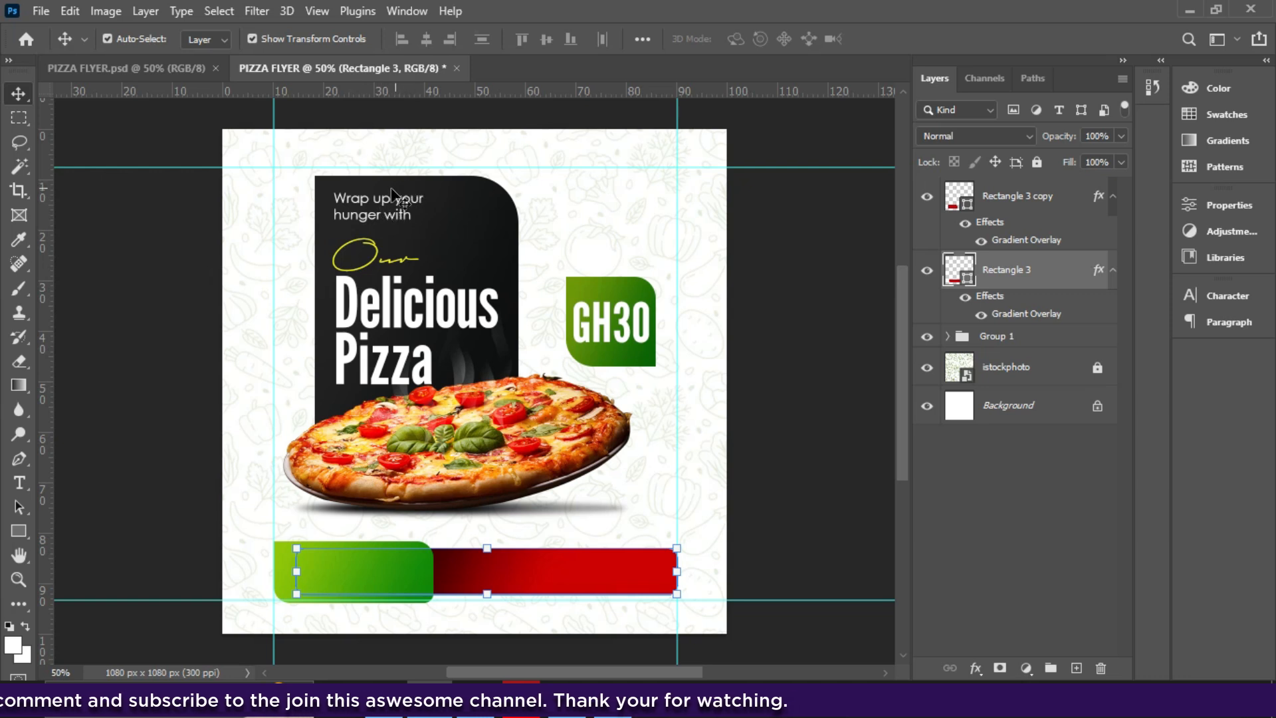
click(396, 219)
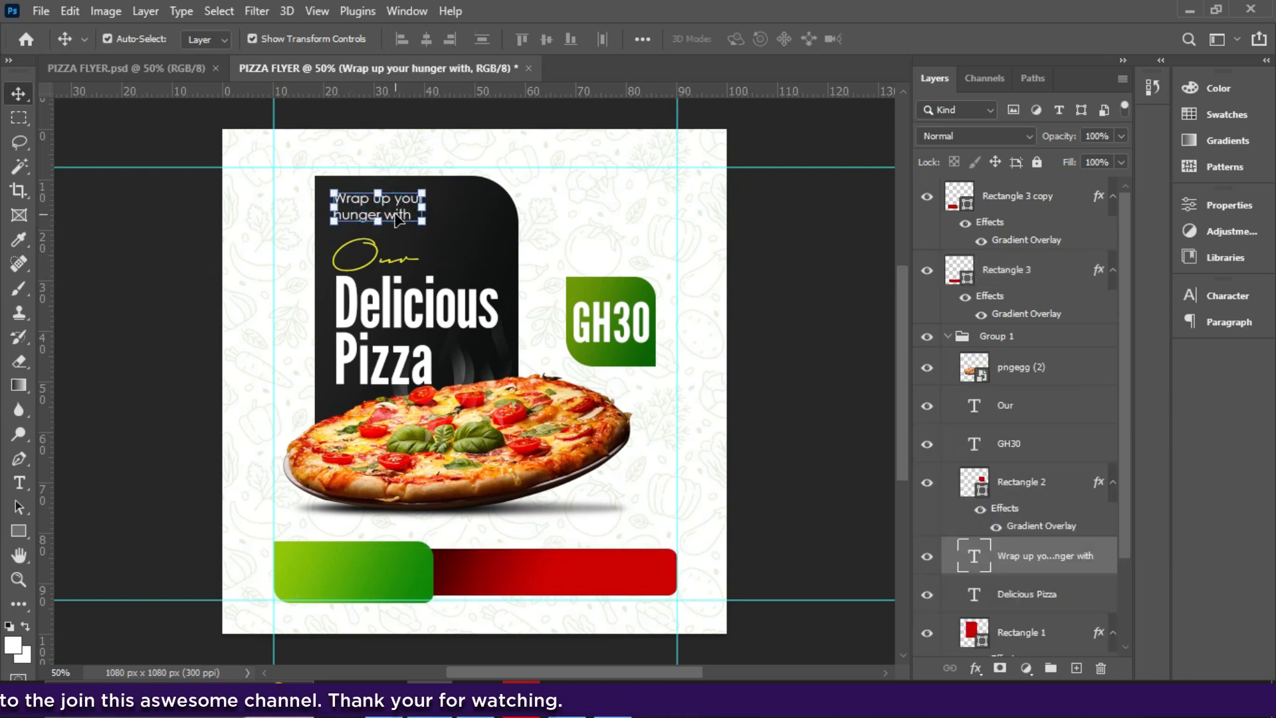
- Copy the small headline text onto the red bar as 'Freedom For Restaurant inside Elmina Castle.', layer on top
alt+drag(396, 220, 505, 584)
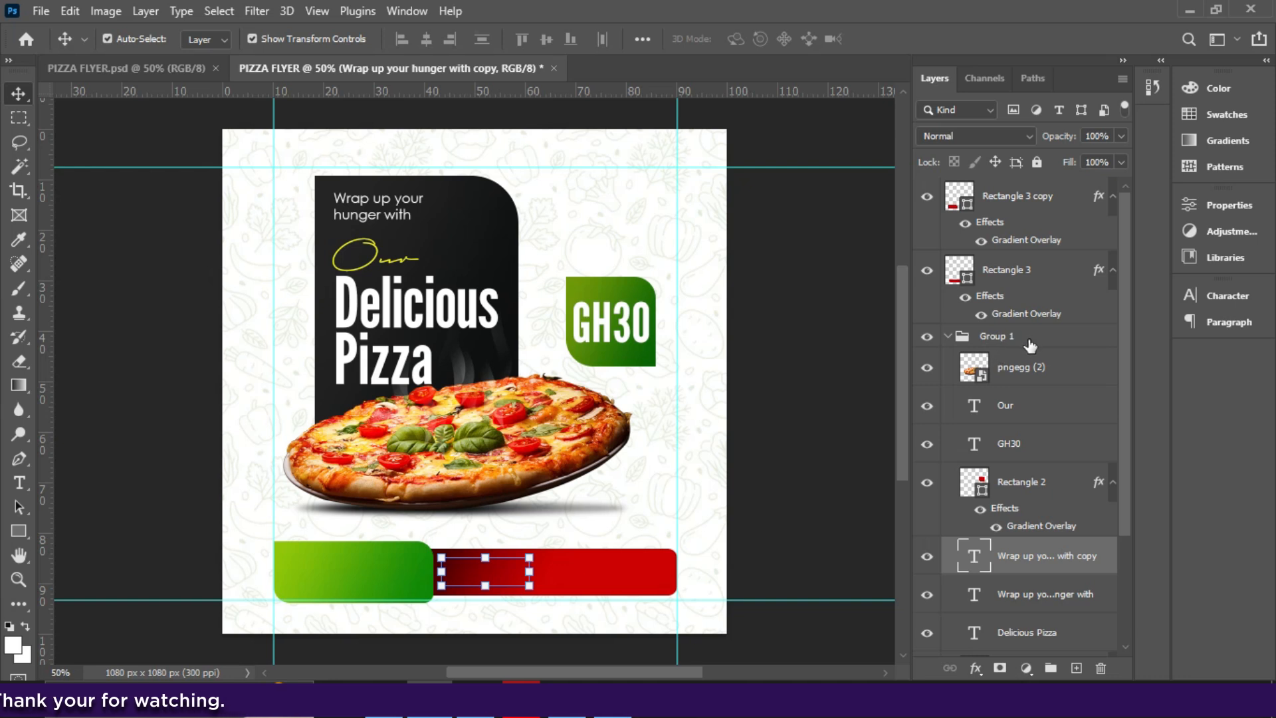
drag(1014, 557, 1000, 211)
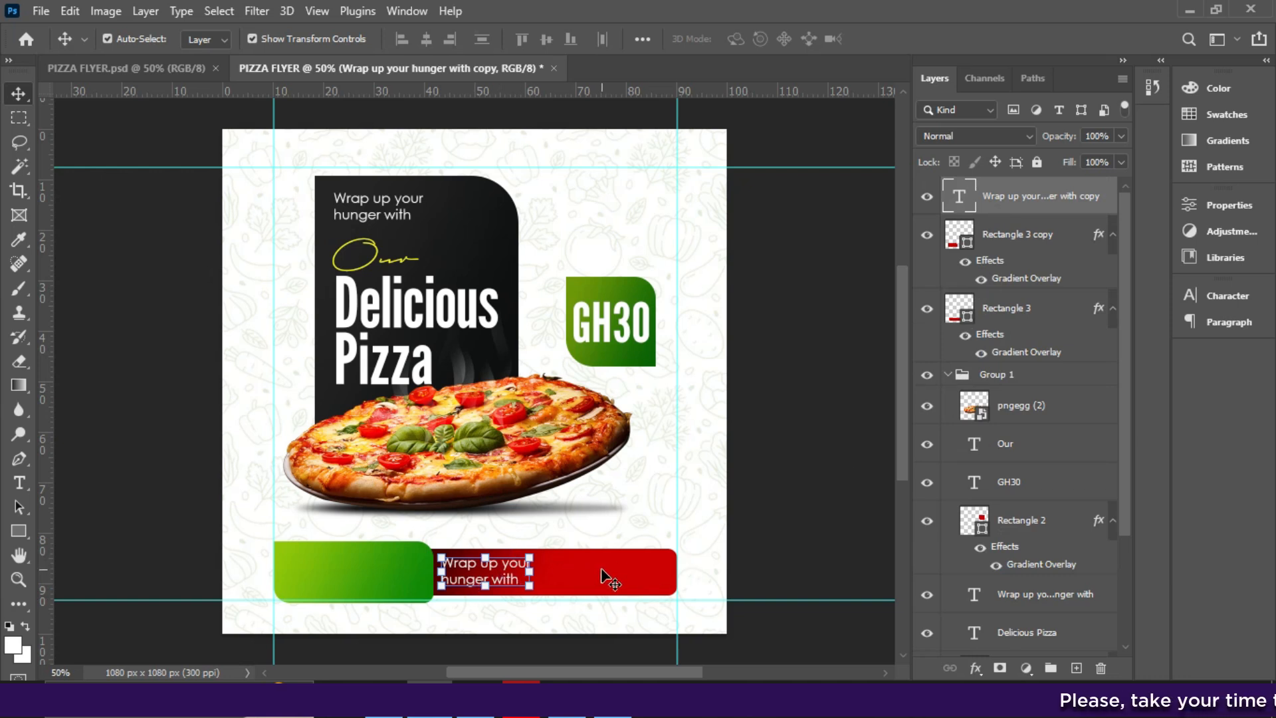
double_click(513, 573)
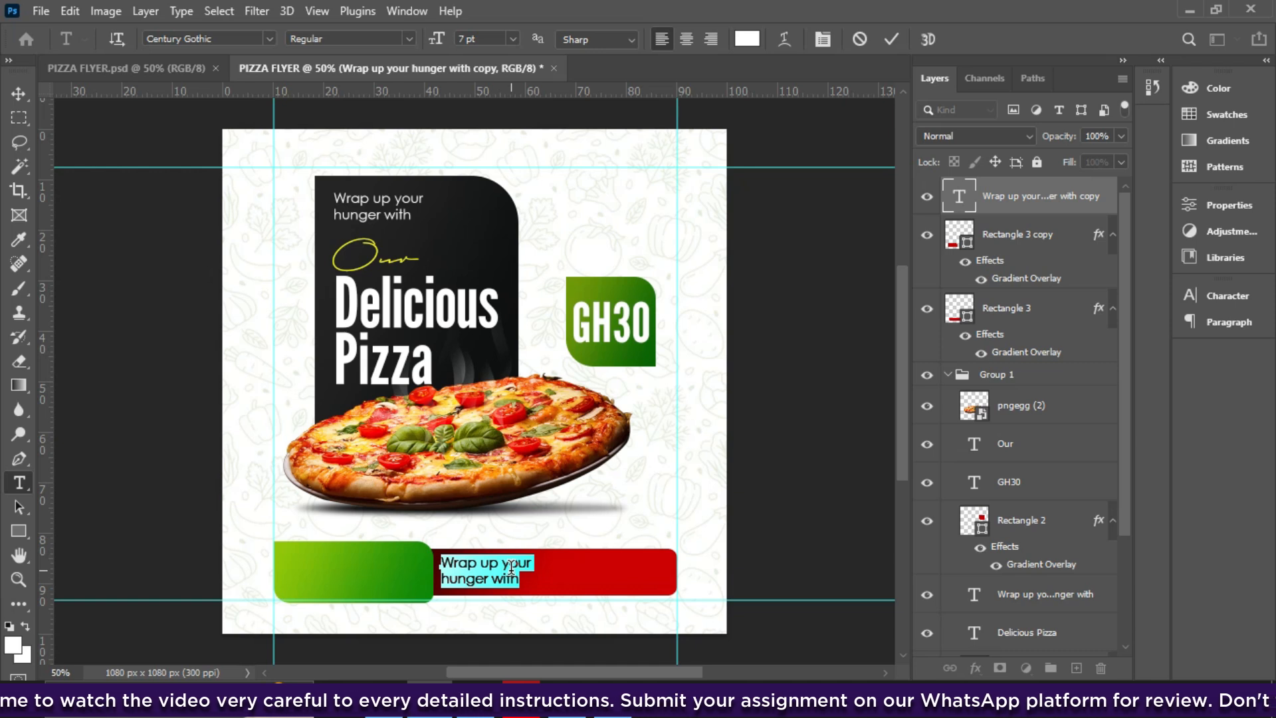
text(Freedom For Restaurant.)
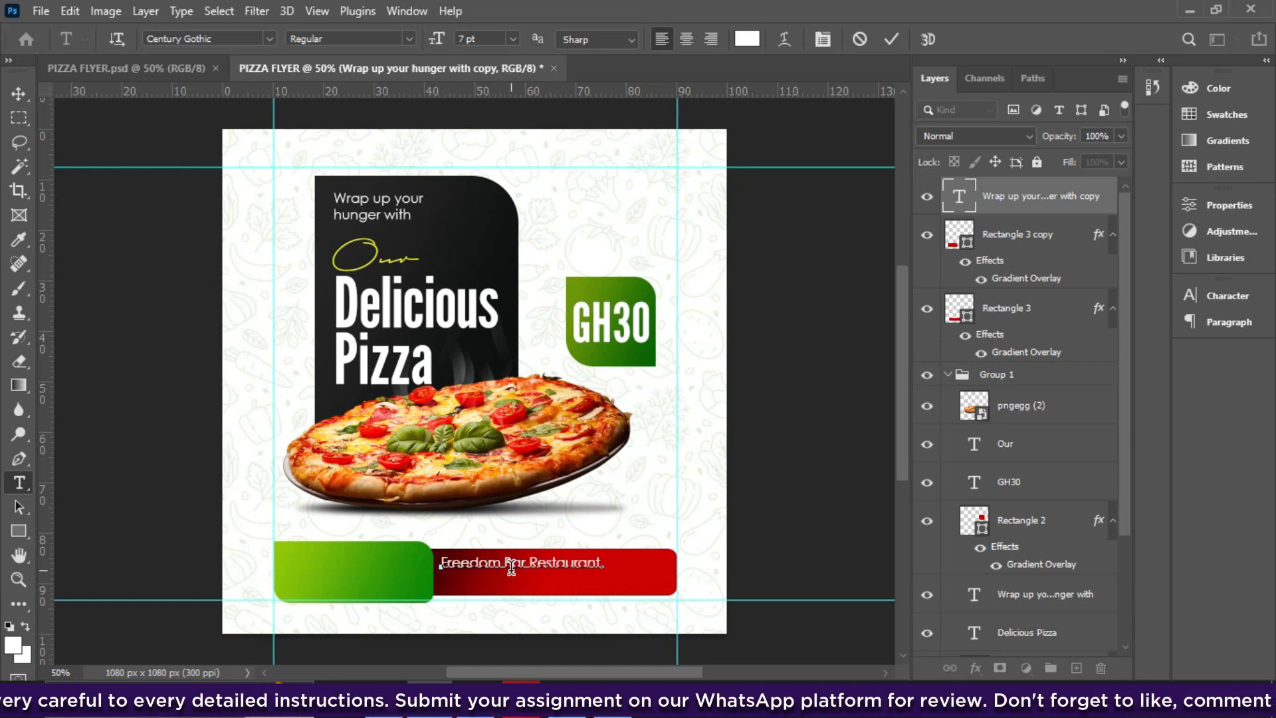
text( inside Elmina Castle.)
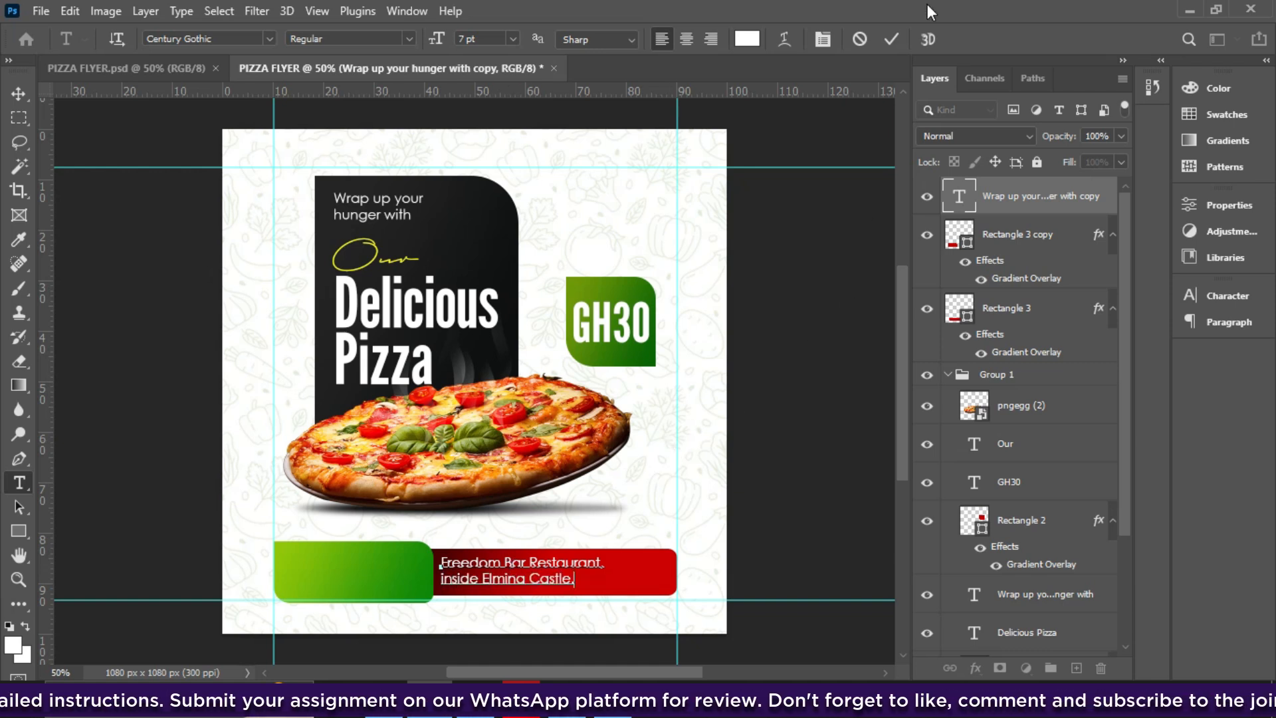
click(892, 41)
key(v)
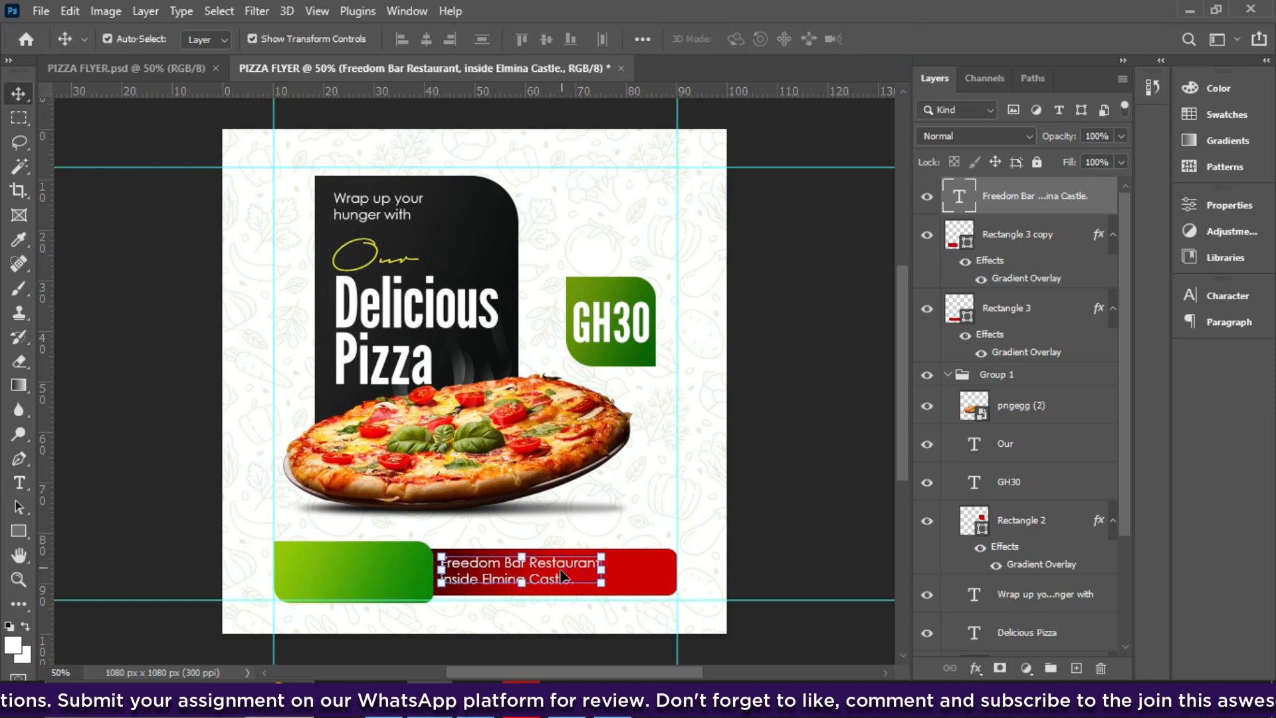
drag(563, 575, 598, 579)
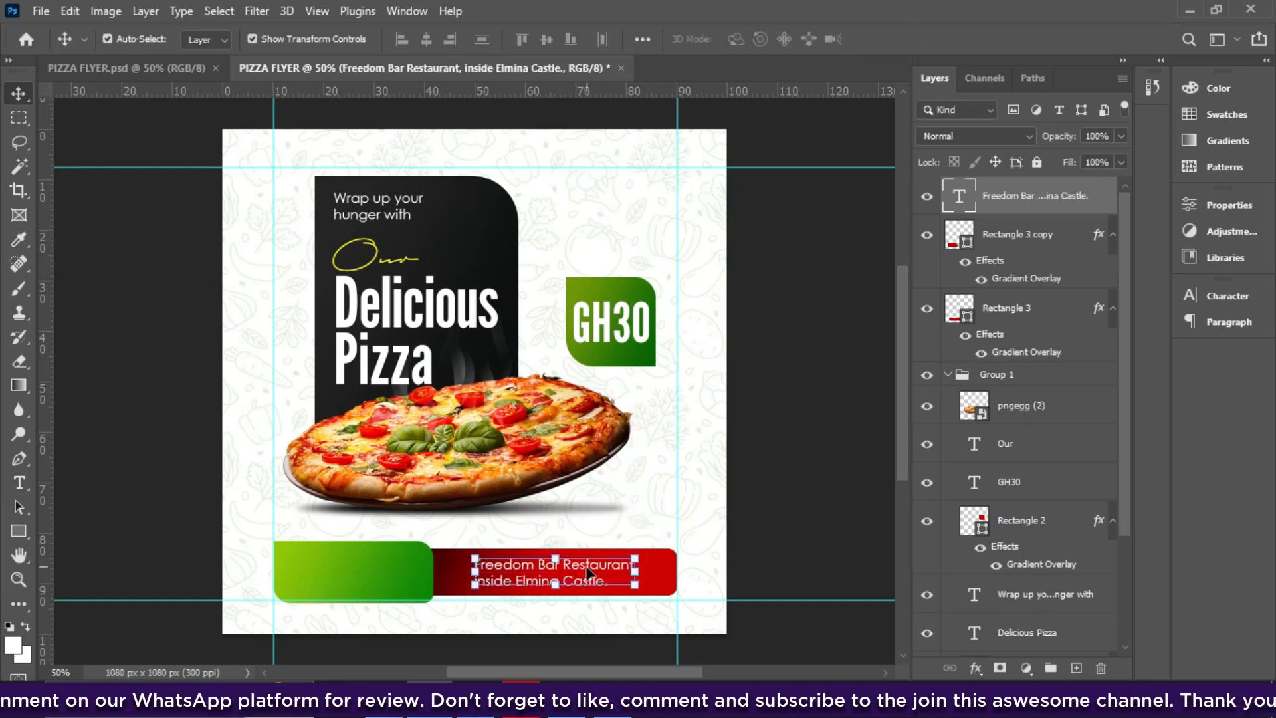
- Copy the restaurant text onto the green bar and begin retyping it as a contact number
drag(585, 574, 387, 561)
double_click(382, 569)
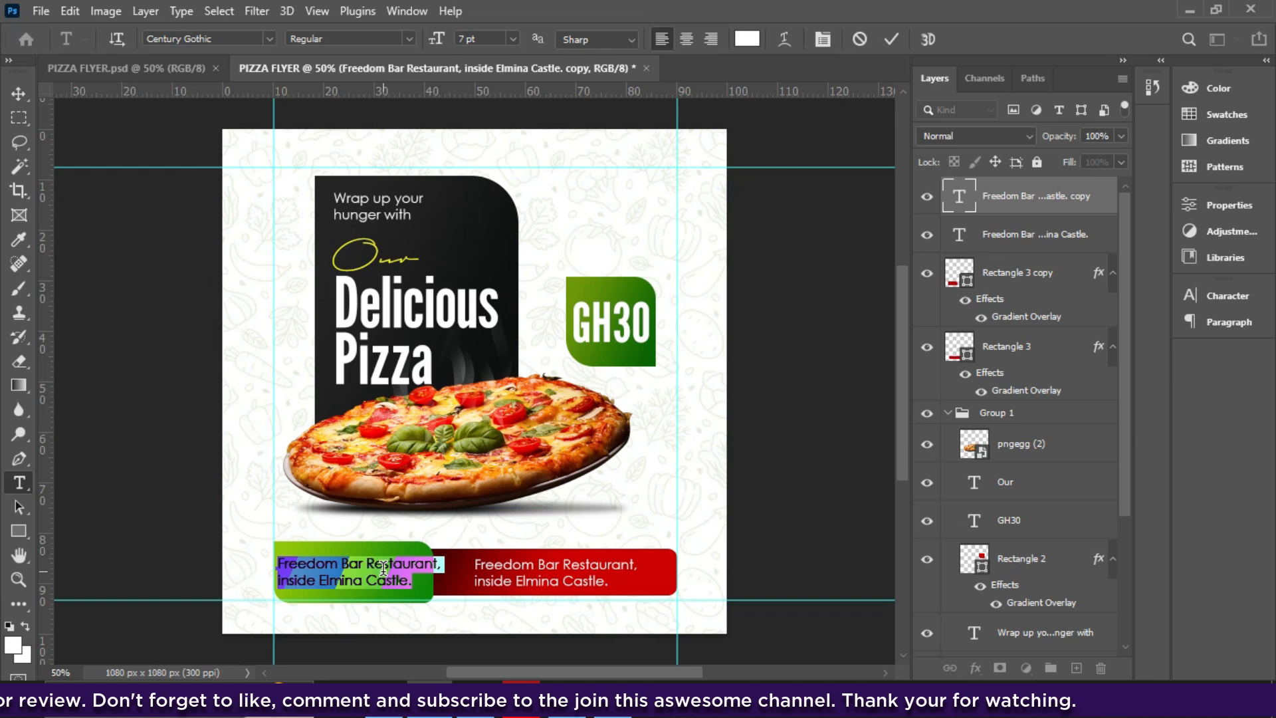
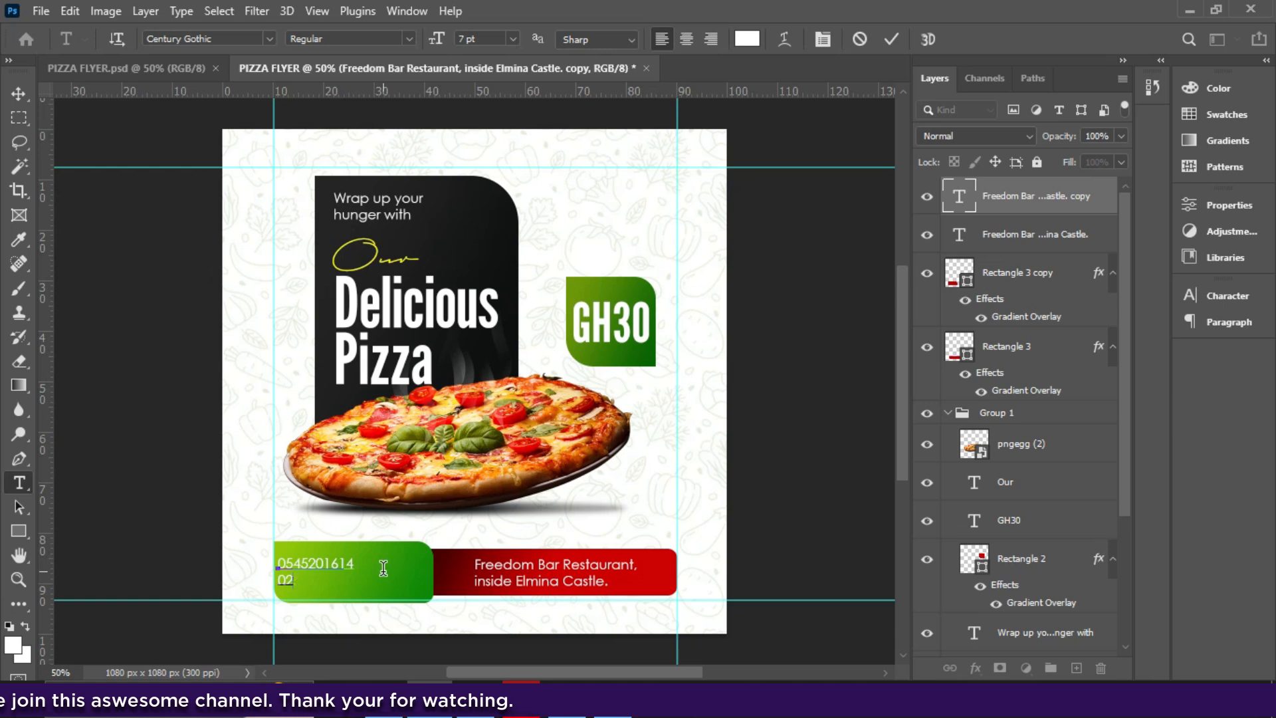
- Finish typing the second contact phone number in the green box and commit the text
click(890, 40)
- Make the phone numbers Bold at 9 pt in the Character panel
key(v)
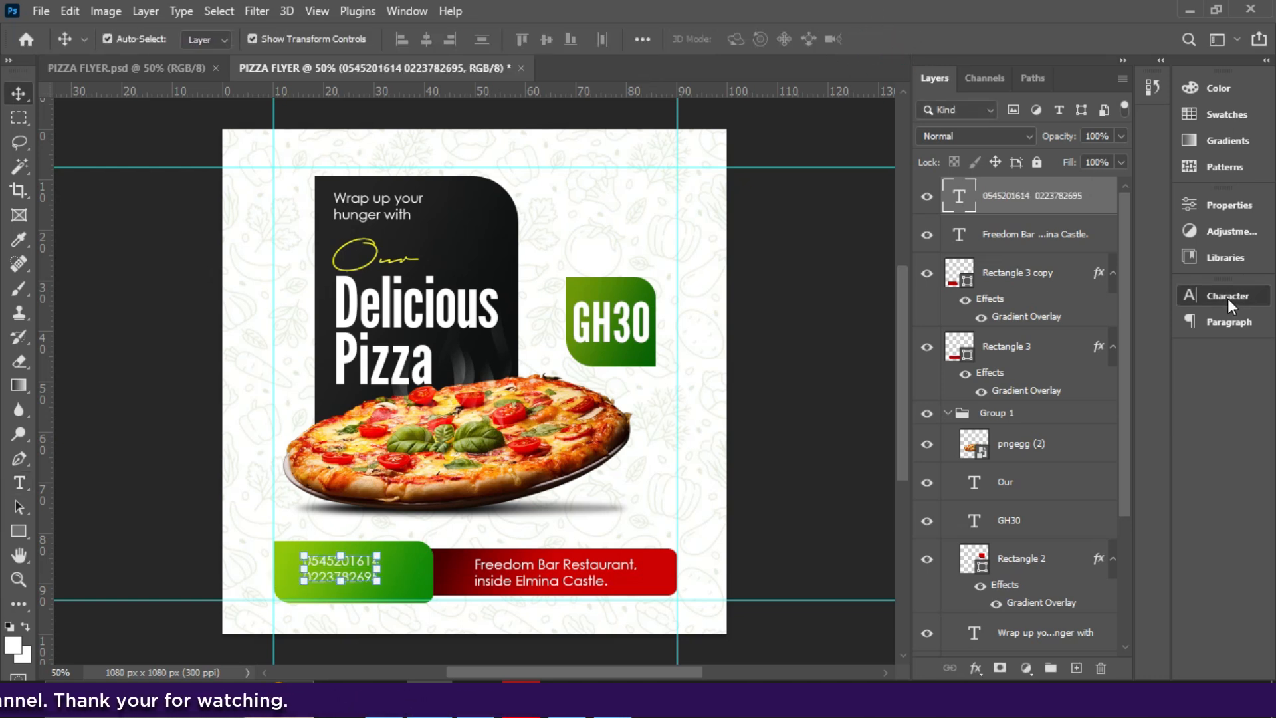
click(1227, 296)
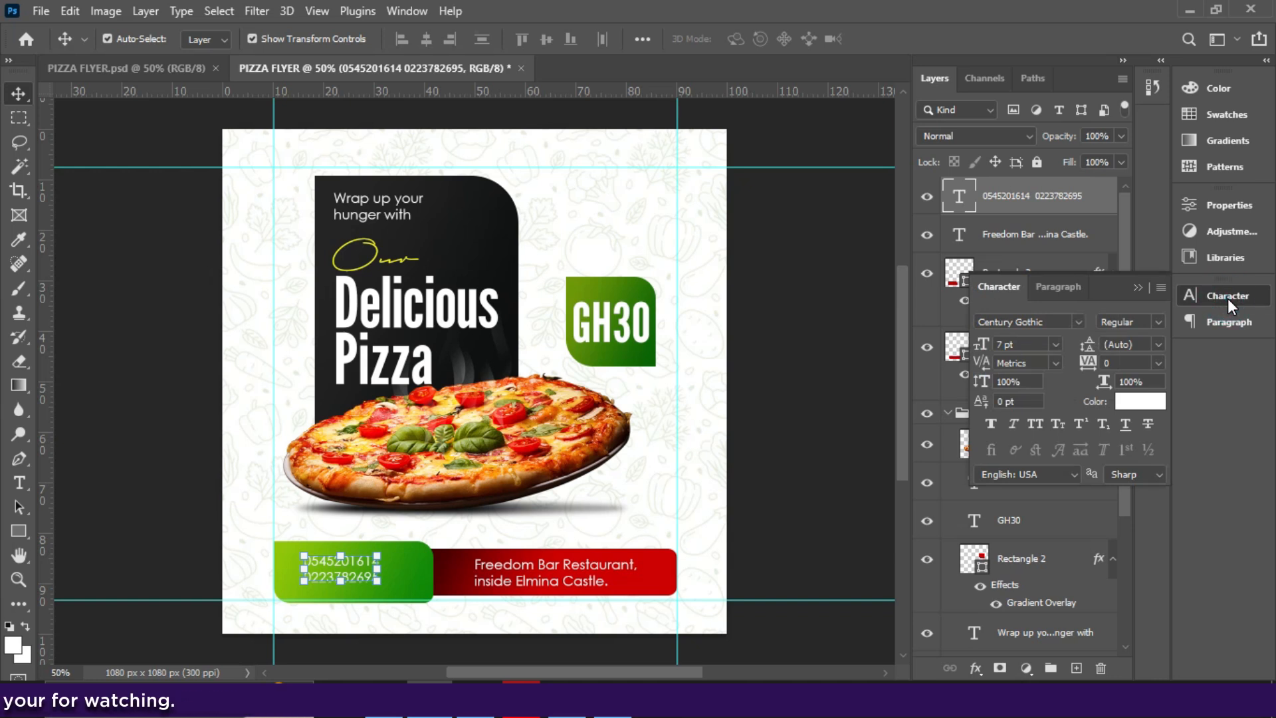
click(1155, 322)
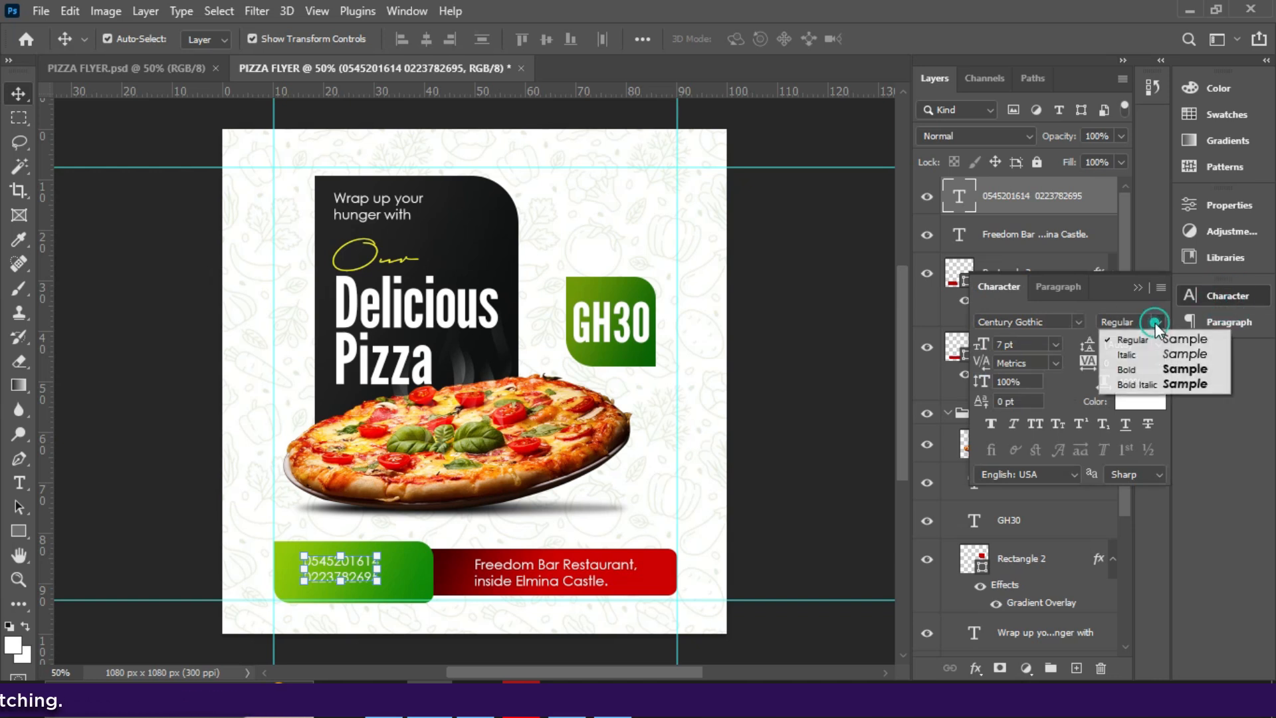
click(1140, 368)
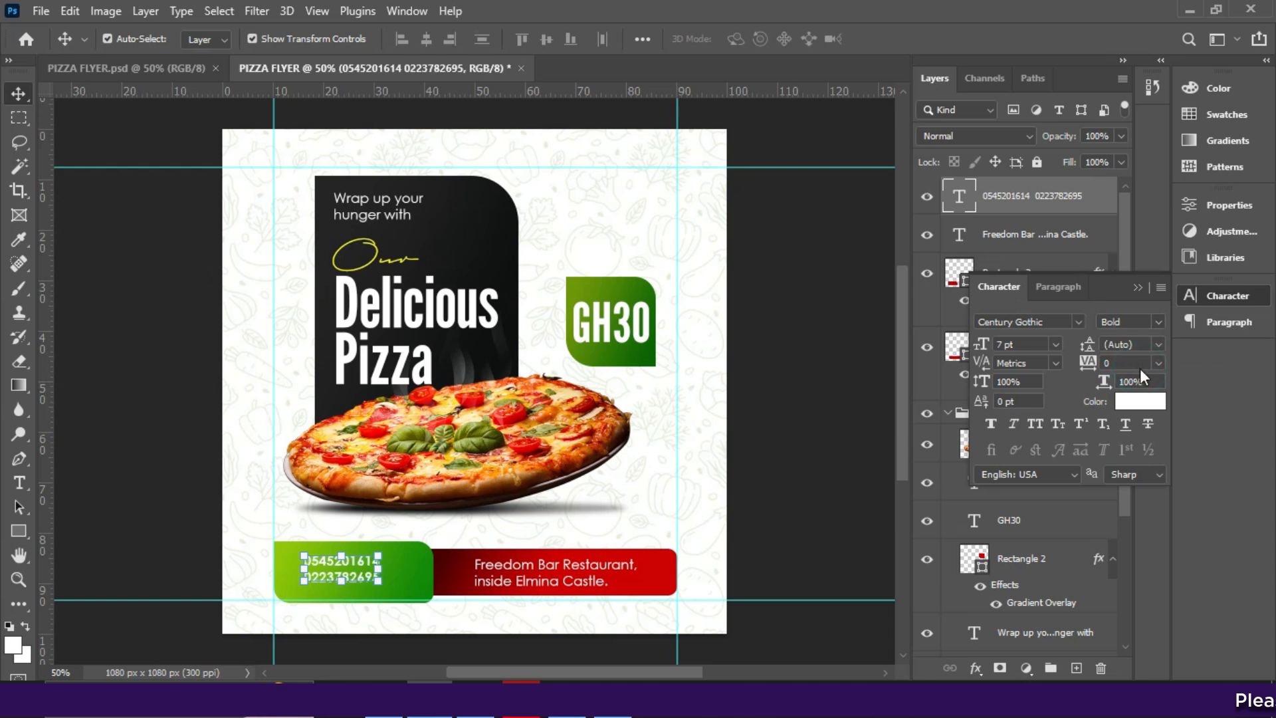
click(1056, 344)
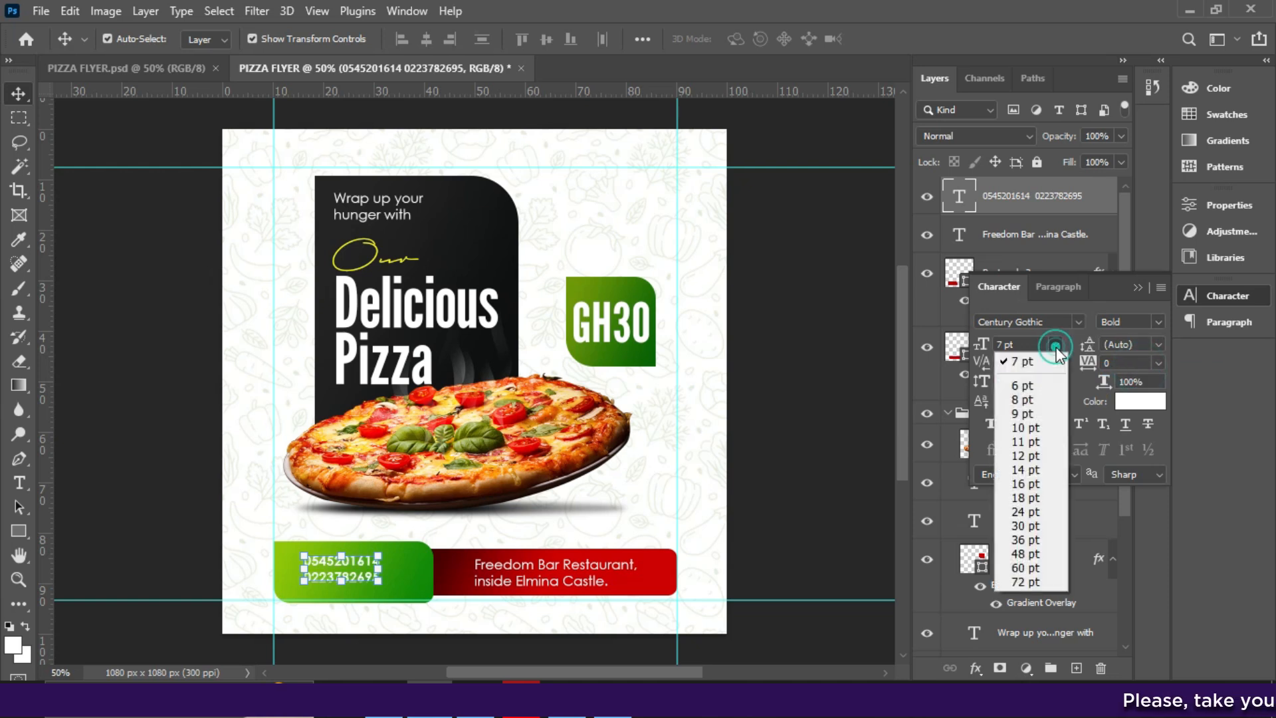
click(1028, 401)
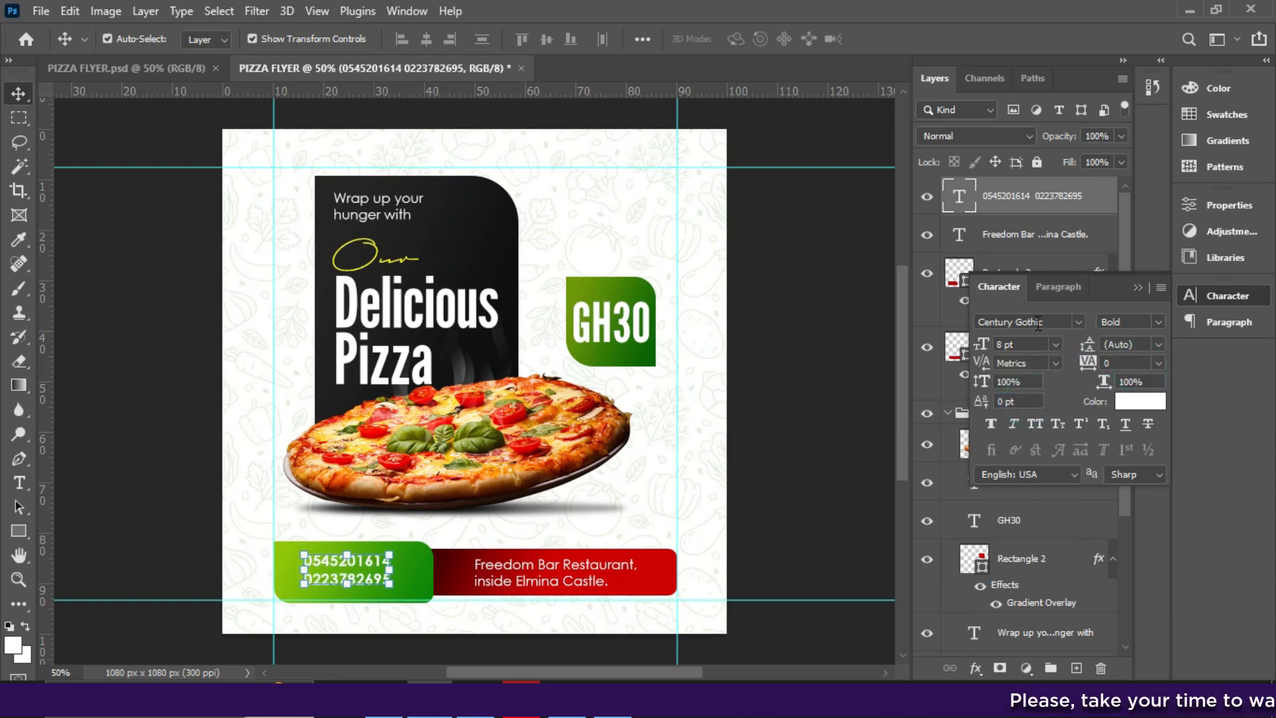
click(1051, 345)
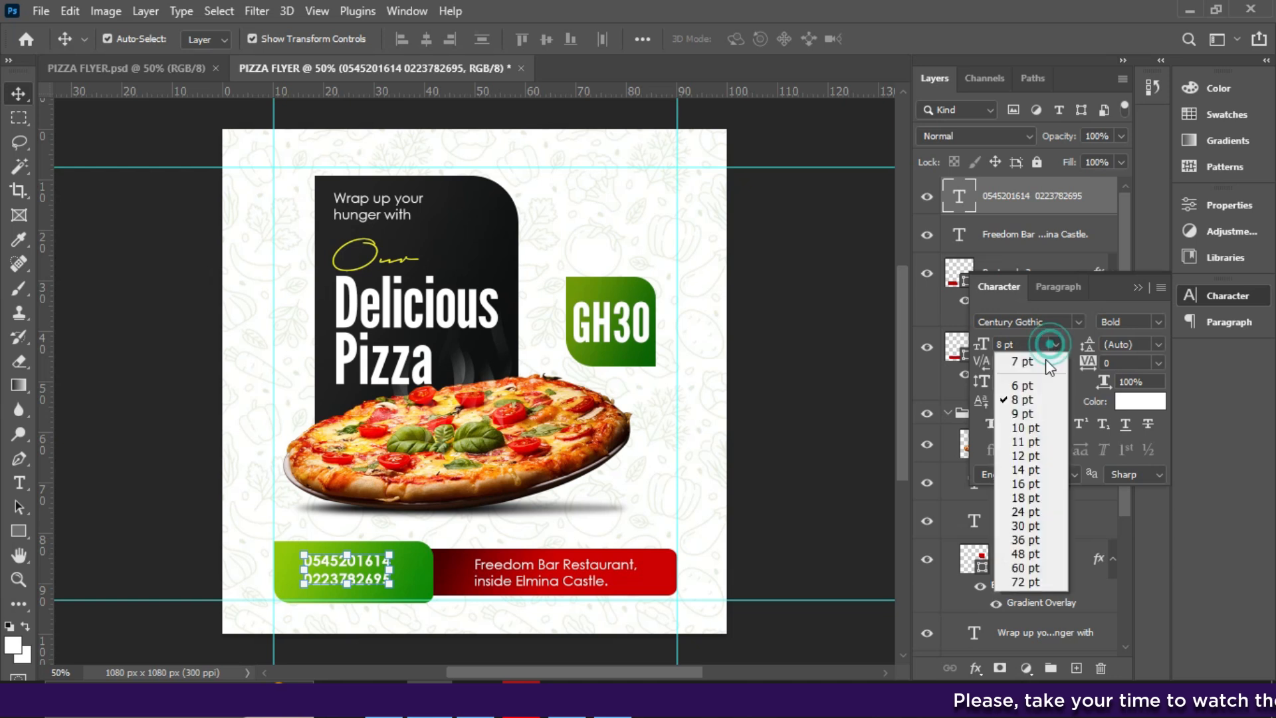
click(1032, 407)
- Set the Freedom Bar Restaurant address to 7.5 pt and realign it and the phone numbers in their boxes
click(540, 574)
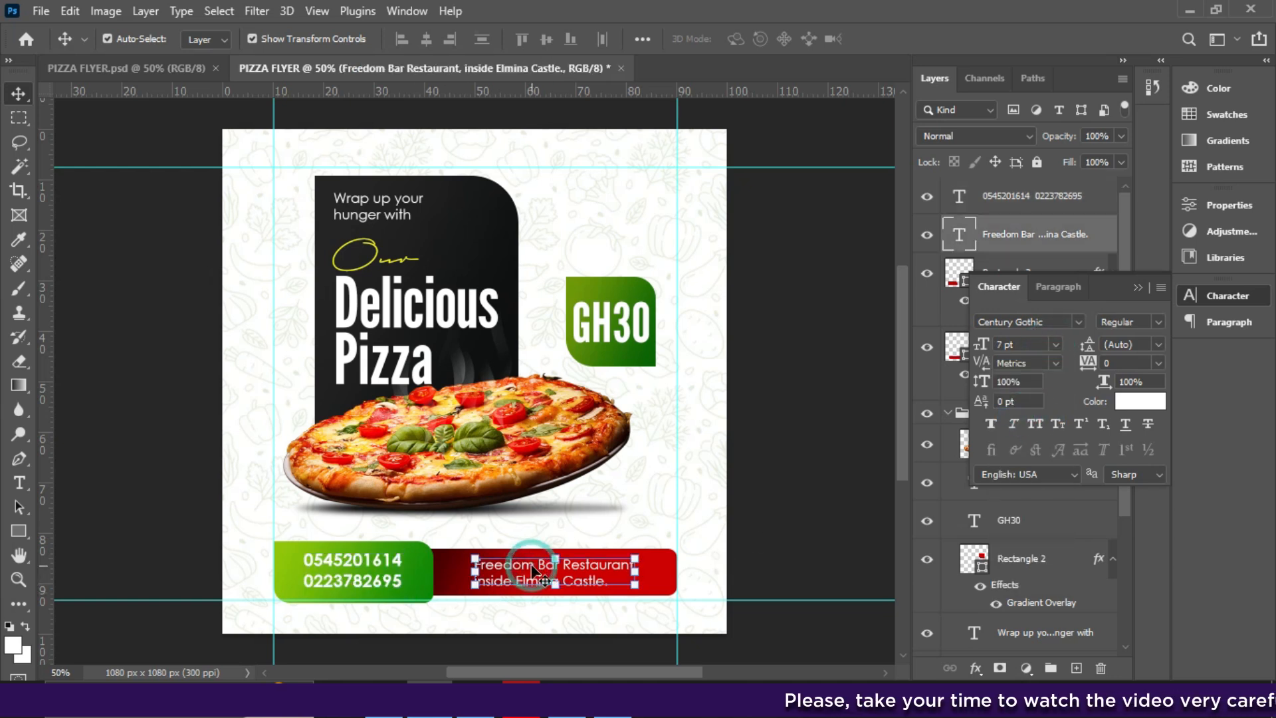
click(1020, 345)
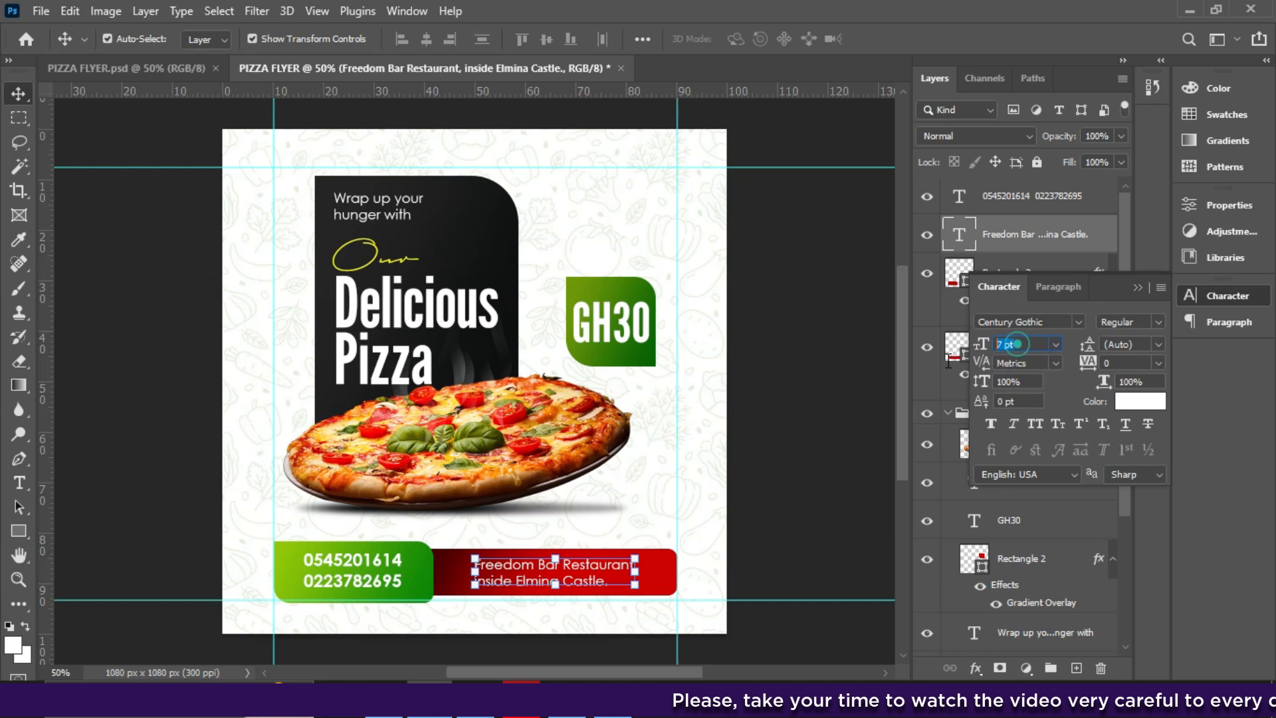
click(1057, 344)
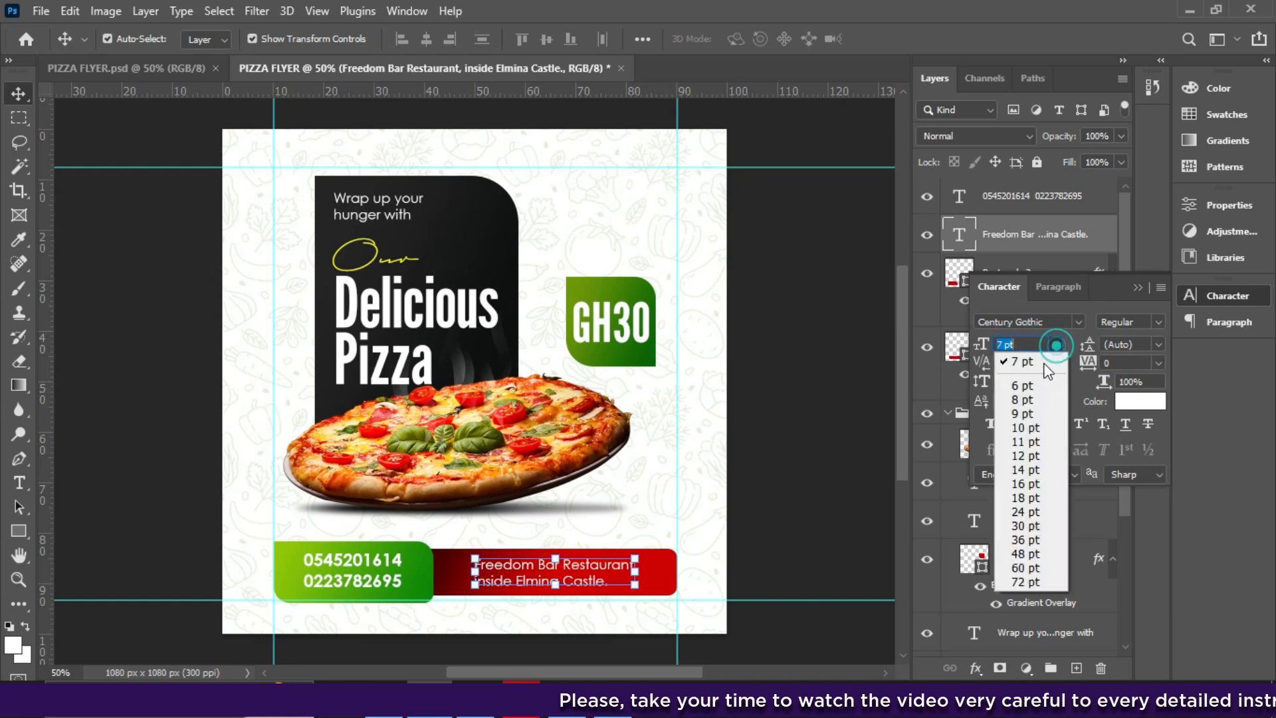
click(1024, 394)
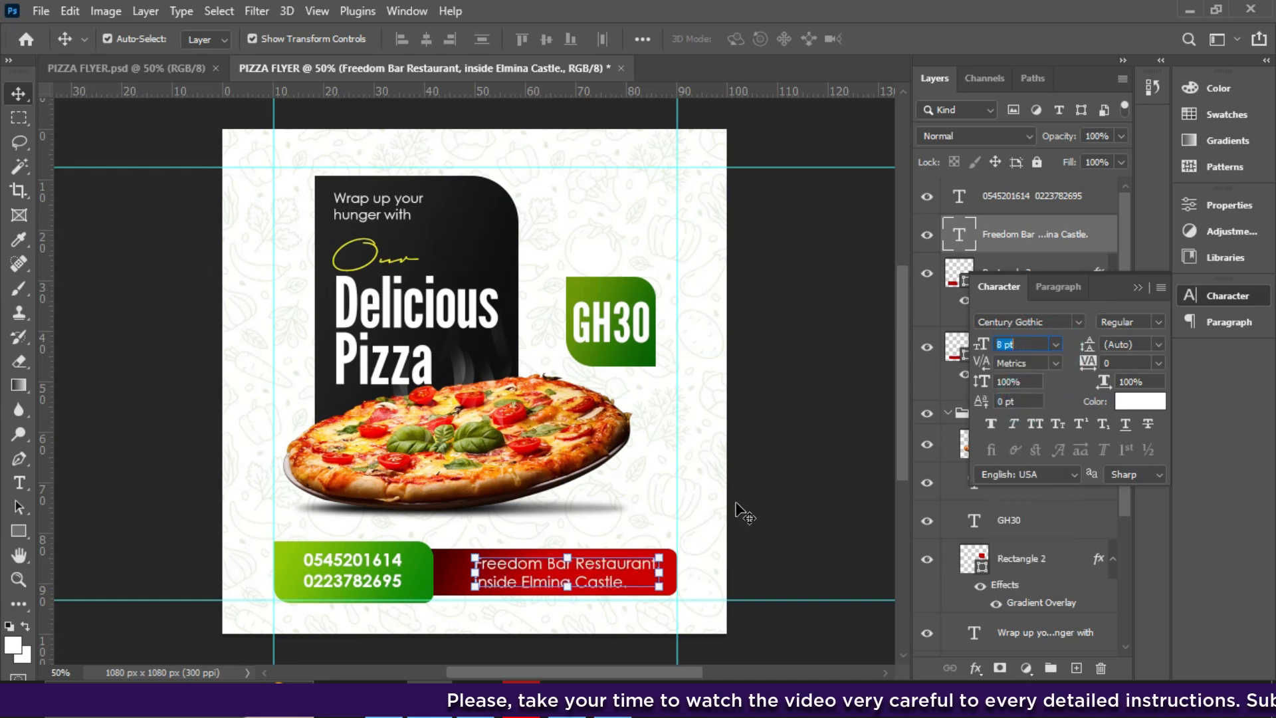
drag(613, 581, 604, 580)
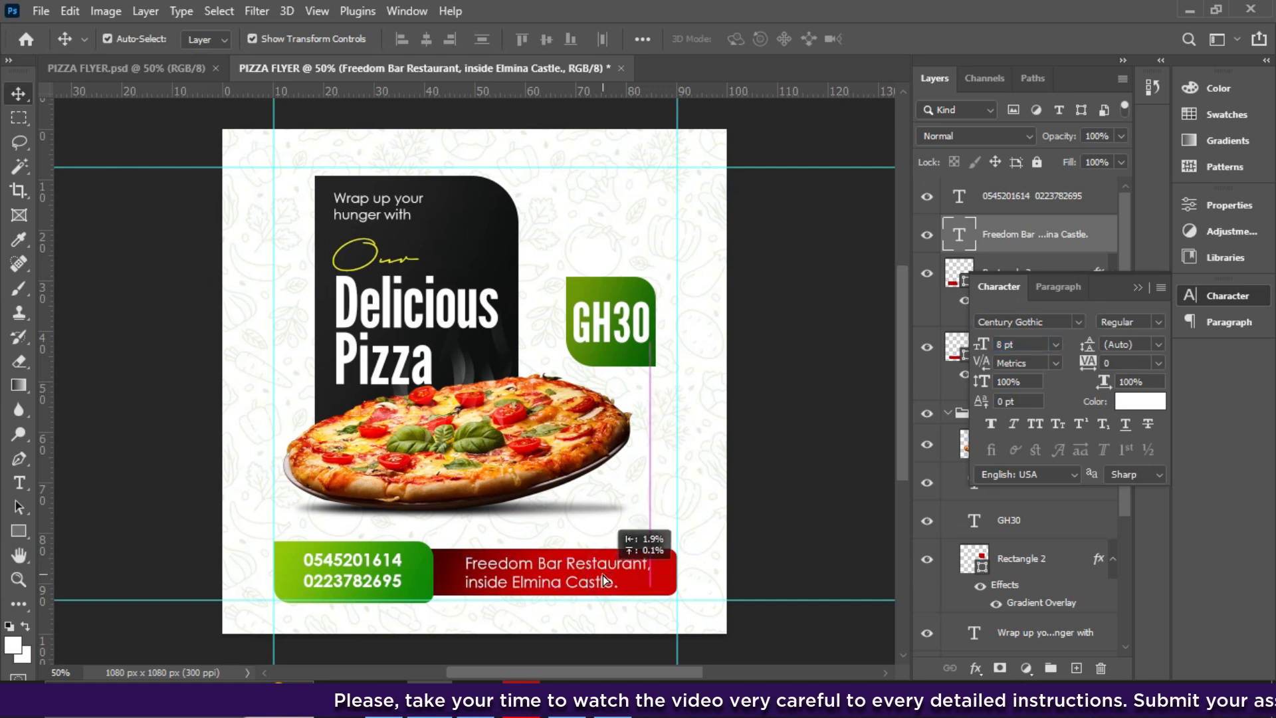
click(1017, 344)
text(7.5)
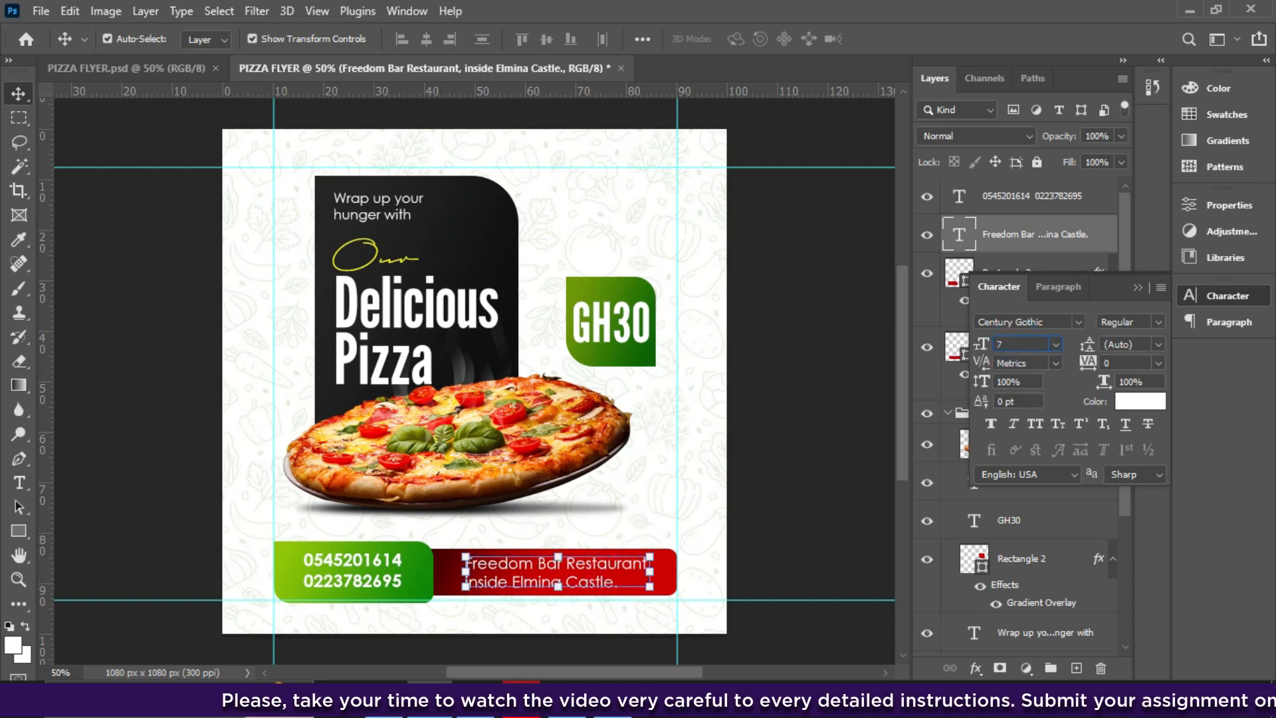
key(Return)
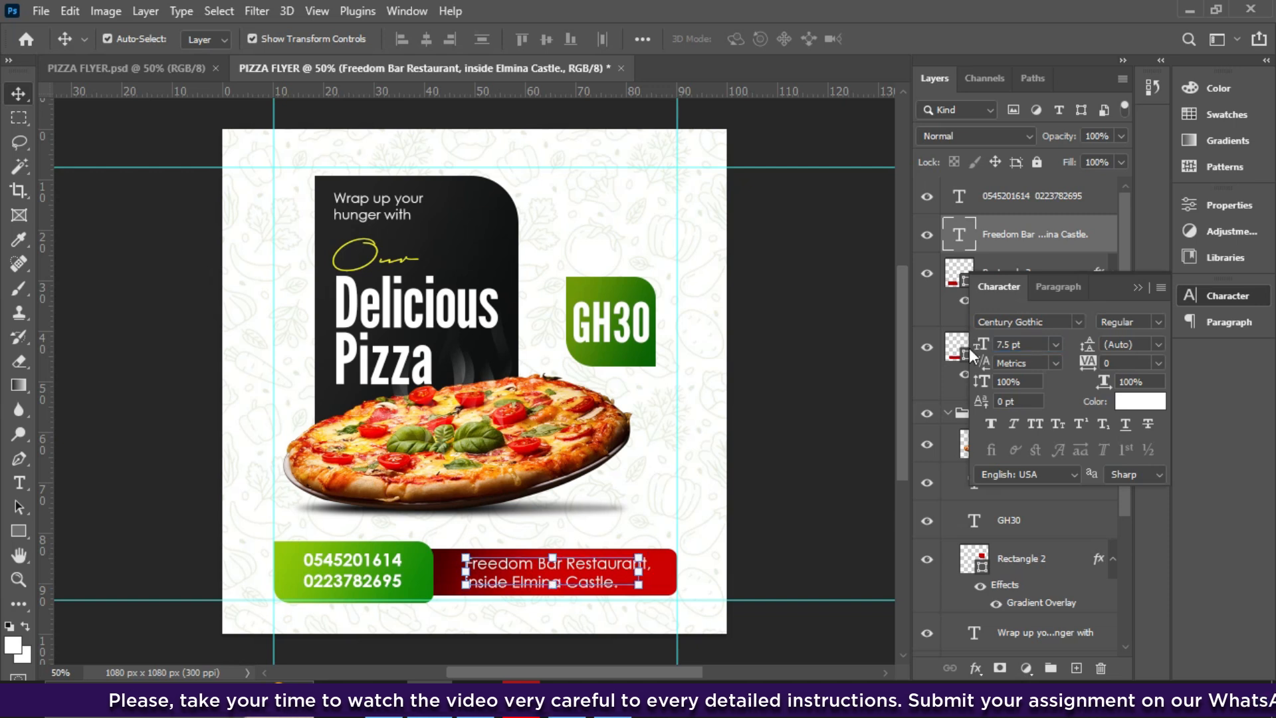
drag(605, 572, 617, 575)
click(375, 572)
drag(375, 573, 391, 573)
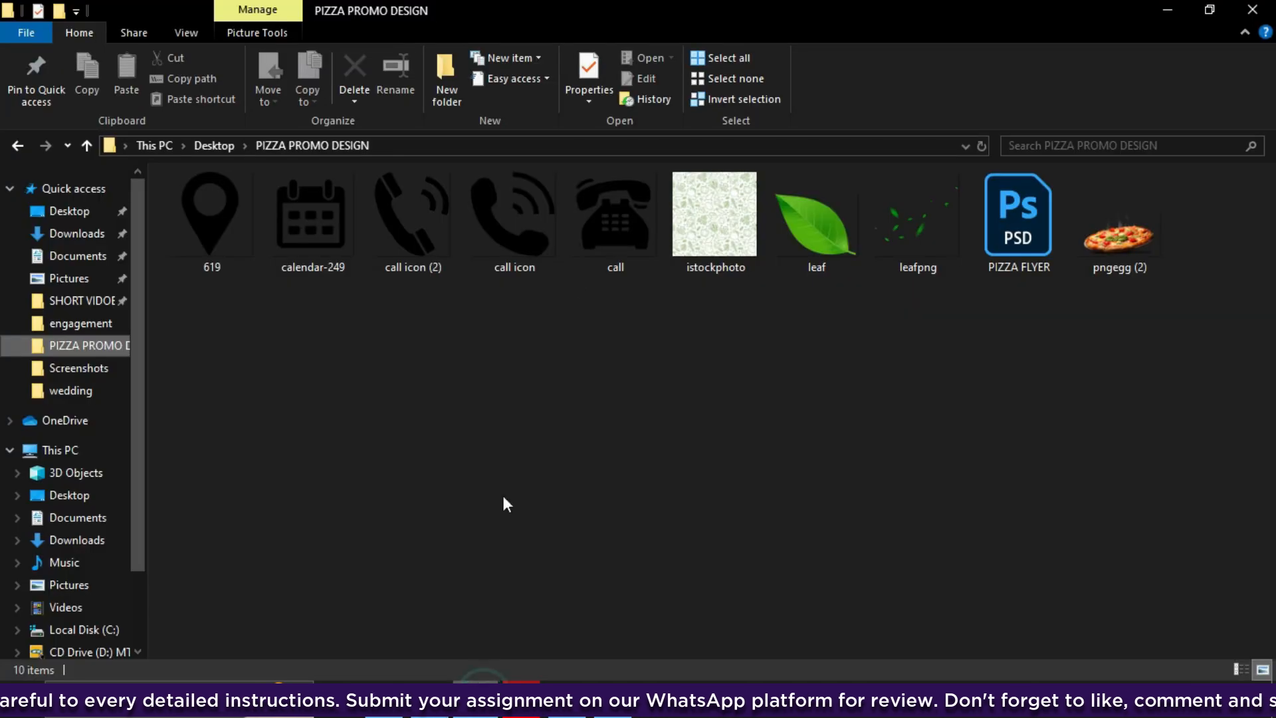
- Select the call and 619 icon files in PIZZA PROMO DESIGN and drag them onto the flyer
click(596, 226)
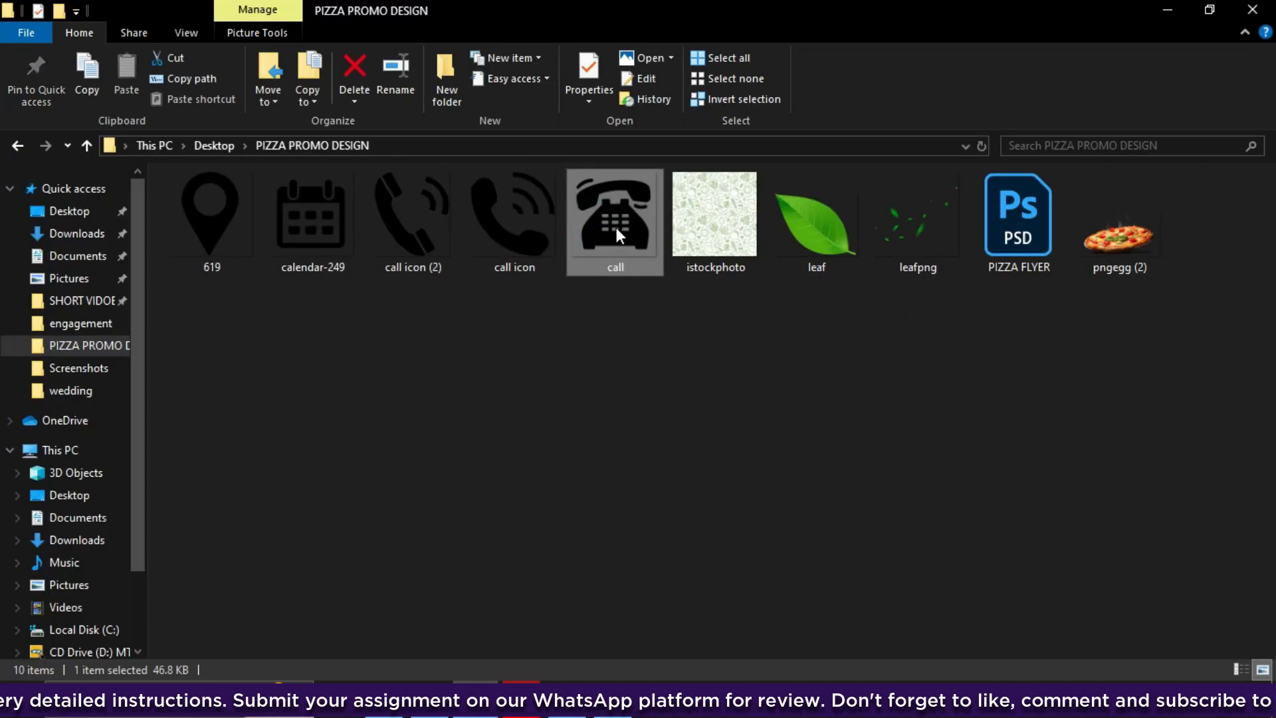
ctrl+click(249, 237)
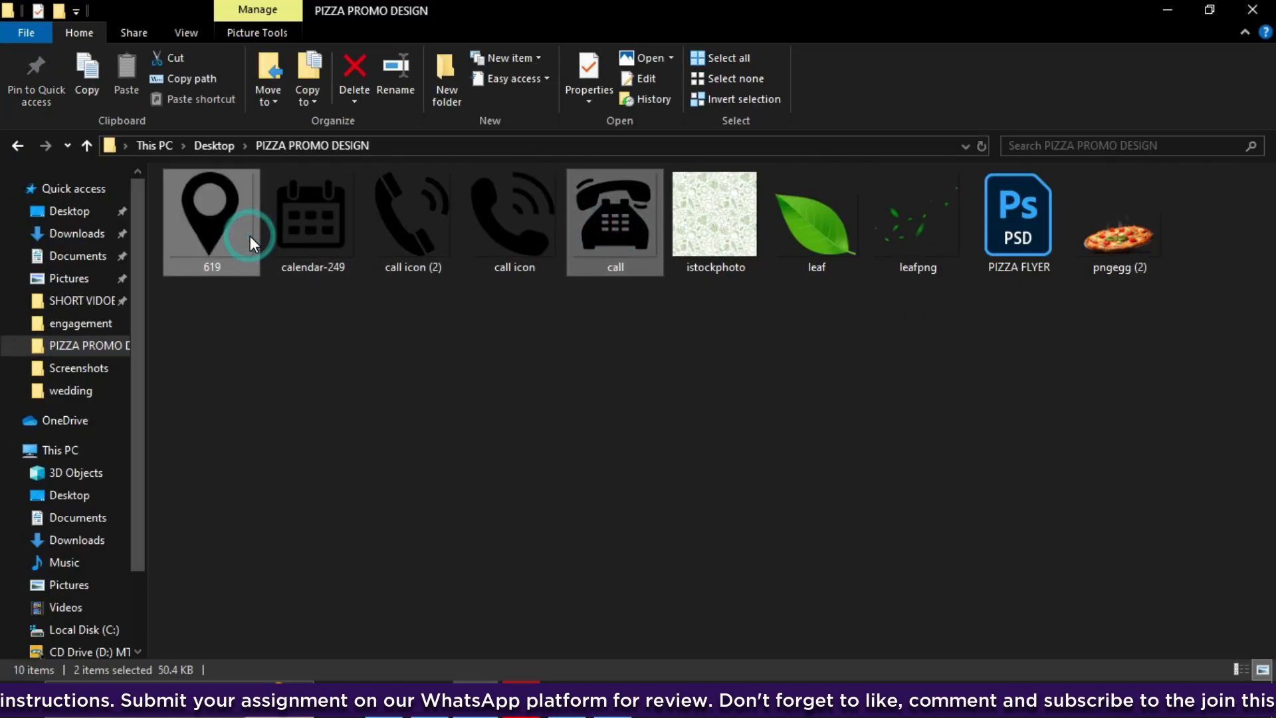
drag(609, 231, 480, 536)
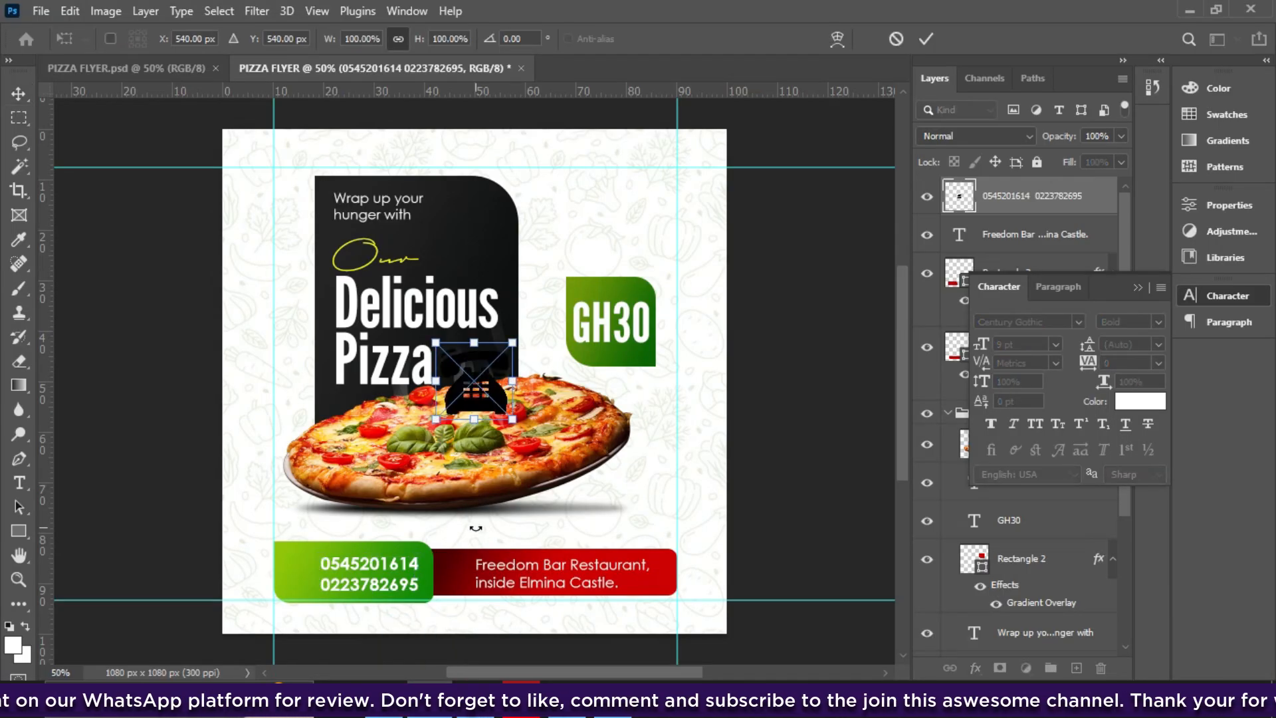
- Place the phone icon in the green box, scaled down to 45.2% beside the numbers
drag(482, 376, 293, 573)
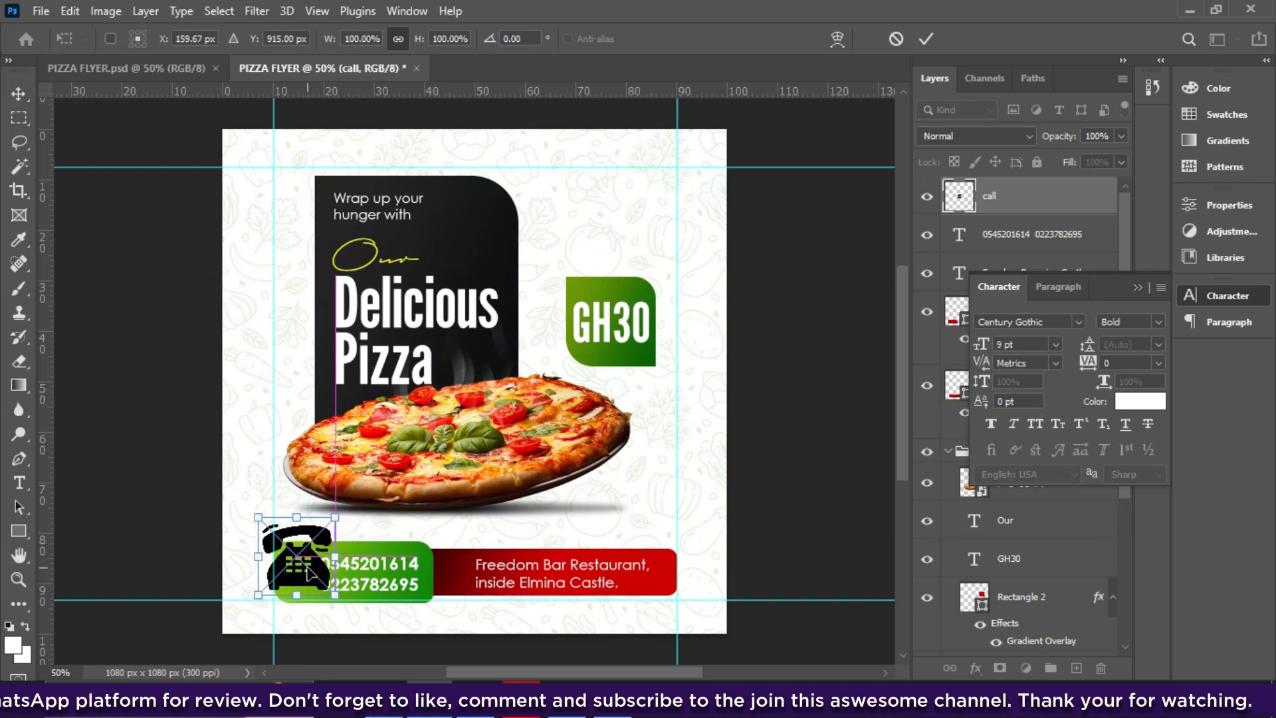
drag(296, 518, 284, 556)
key(ctrl+plus)
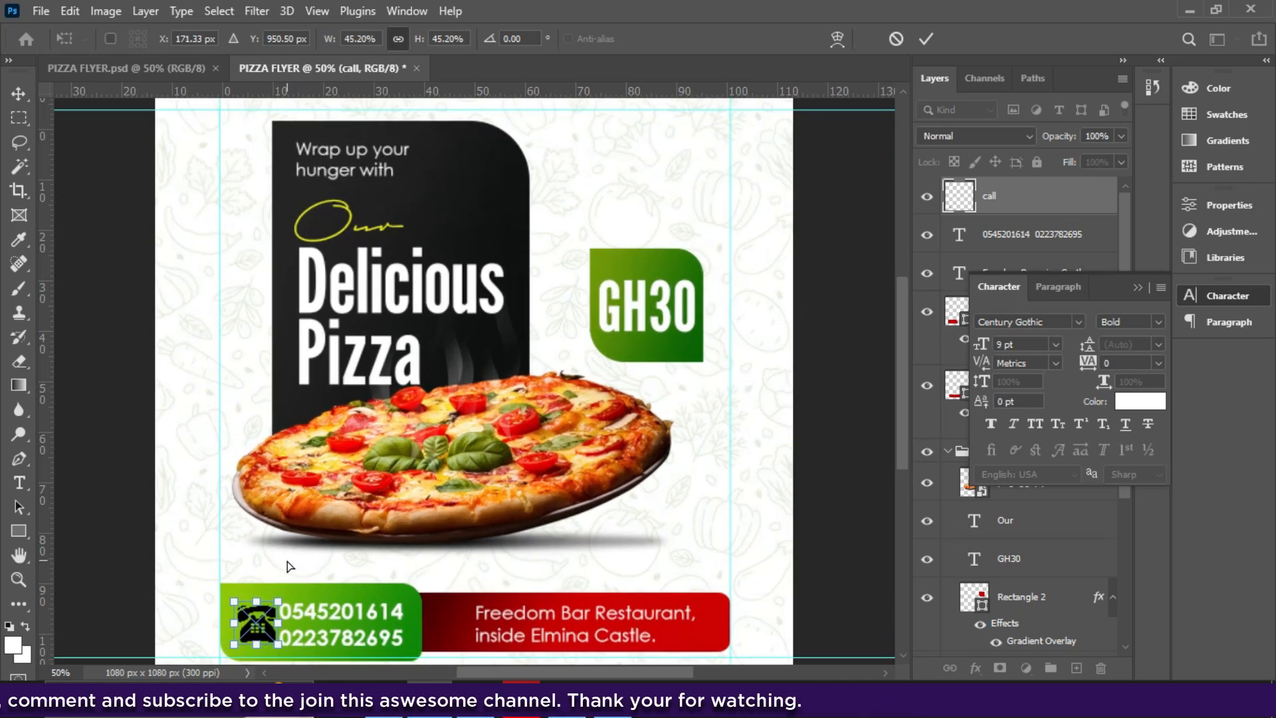
drag(903, 364, 899, 402)
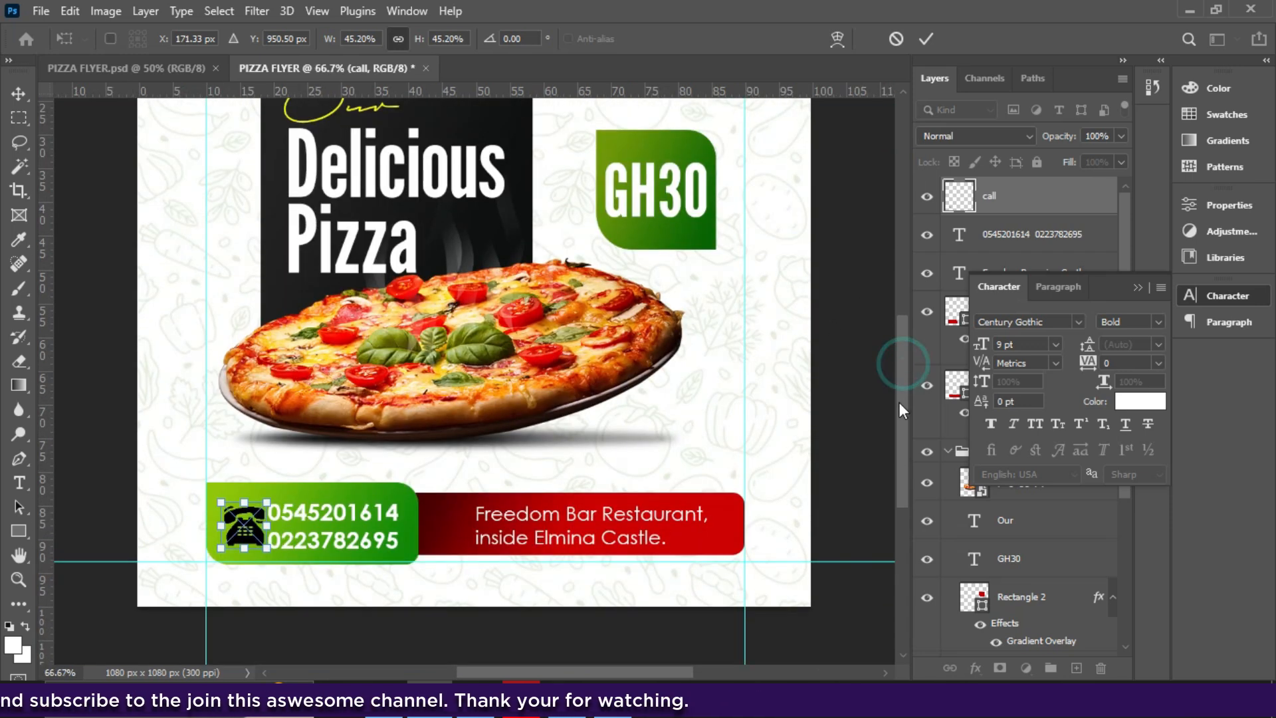
key(ctrl+plus)
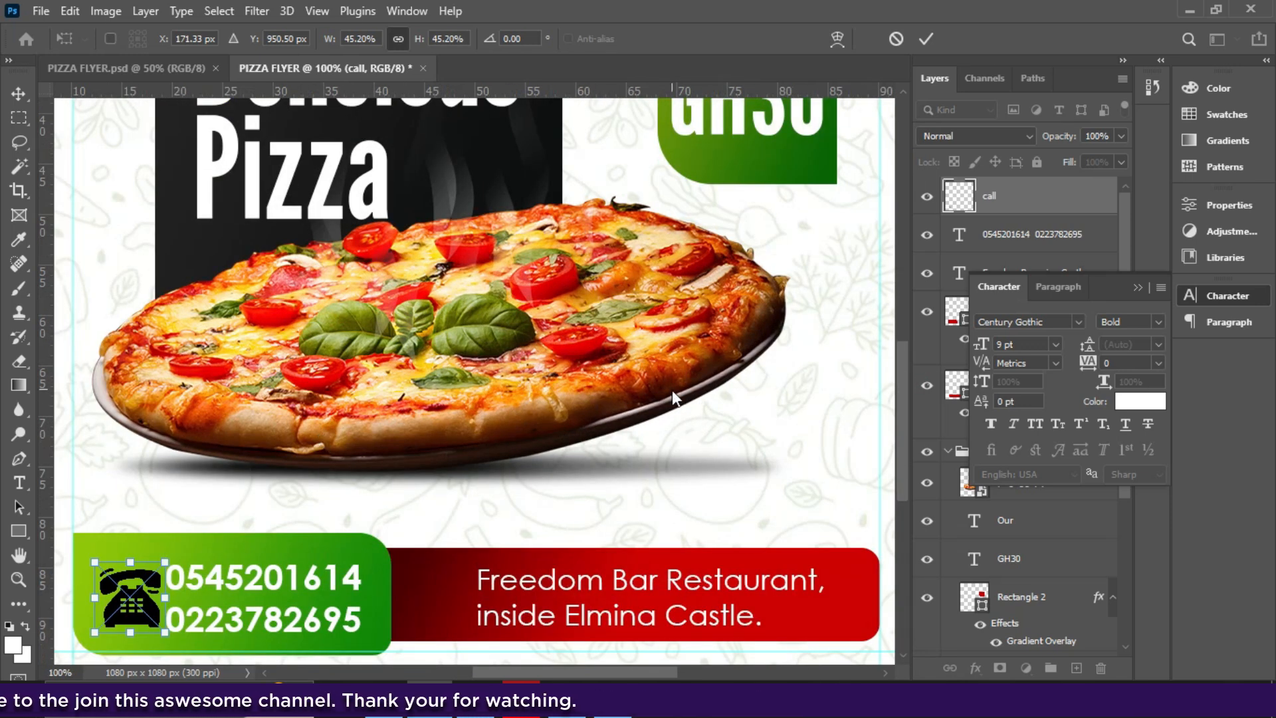
key(ctrl+minus)
key(Return)
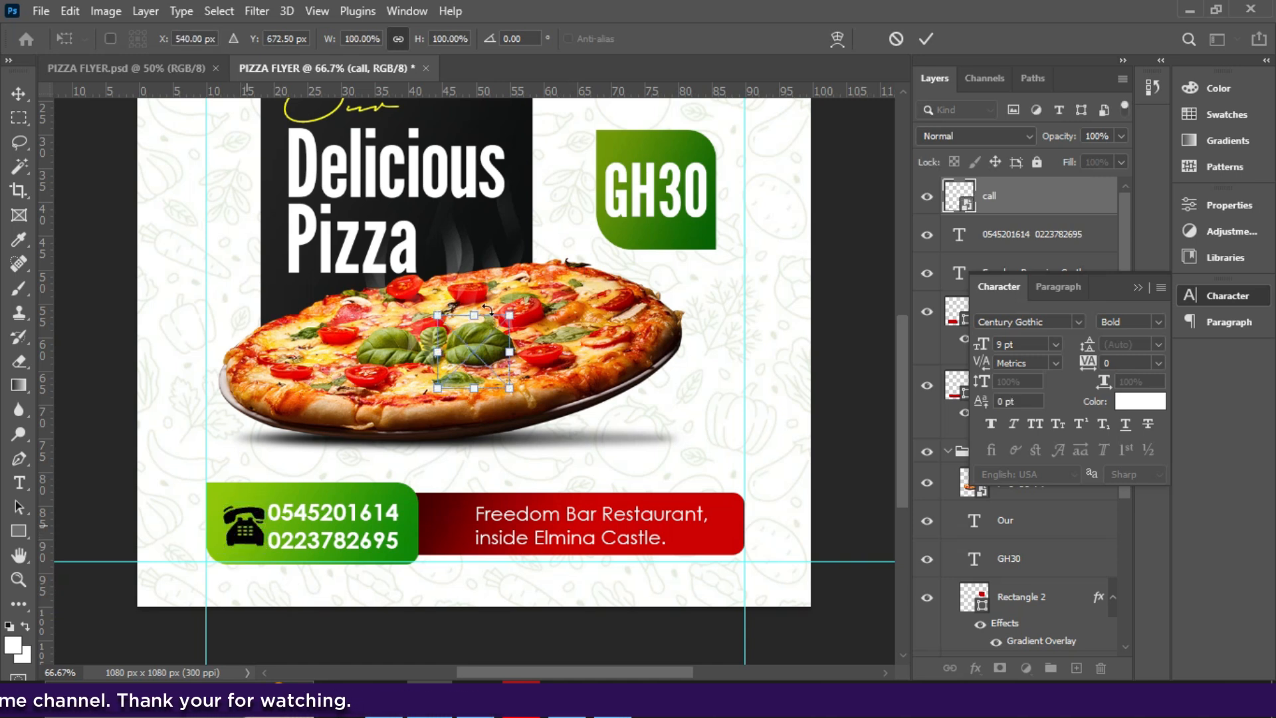
- Position the 619 pin icon at 57.05% at the red banner's left end, just before the address
drag(478, 354, 458, 509)
key(Right)
key(Right)
key(Right)
key(Right)
key(Return)
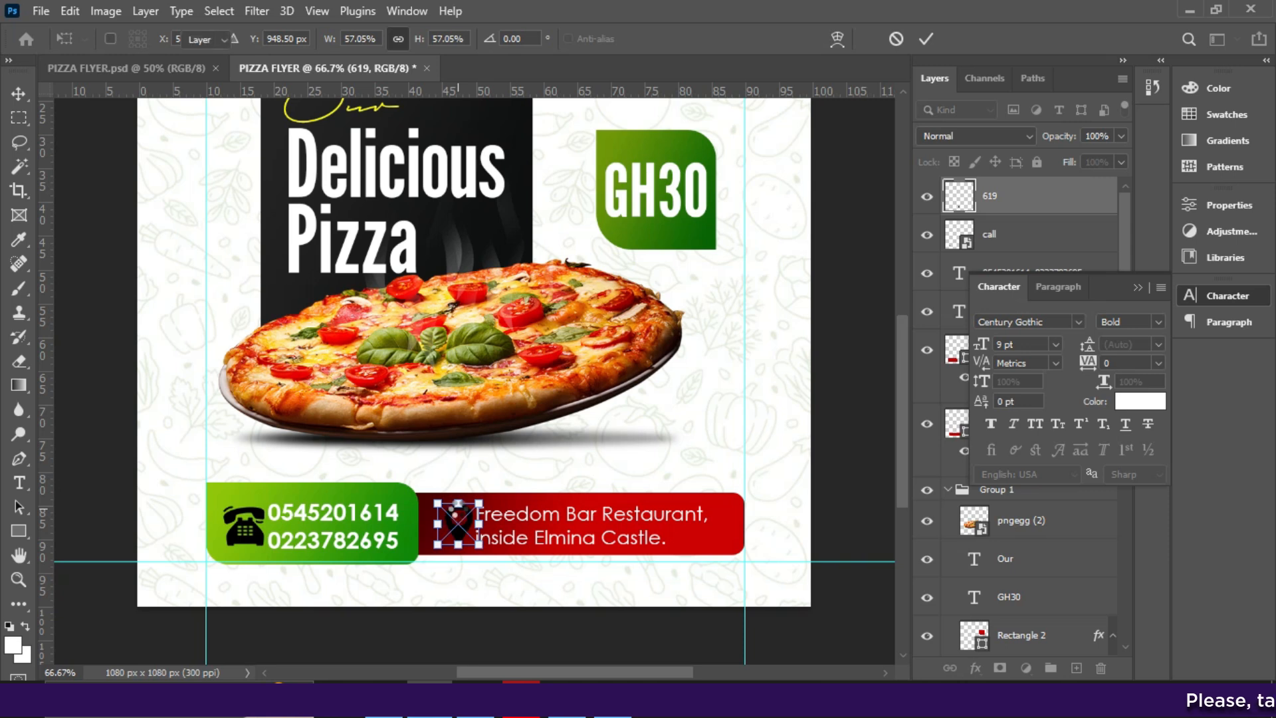
click(1141, 287)
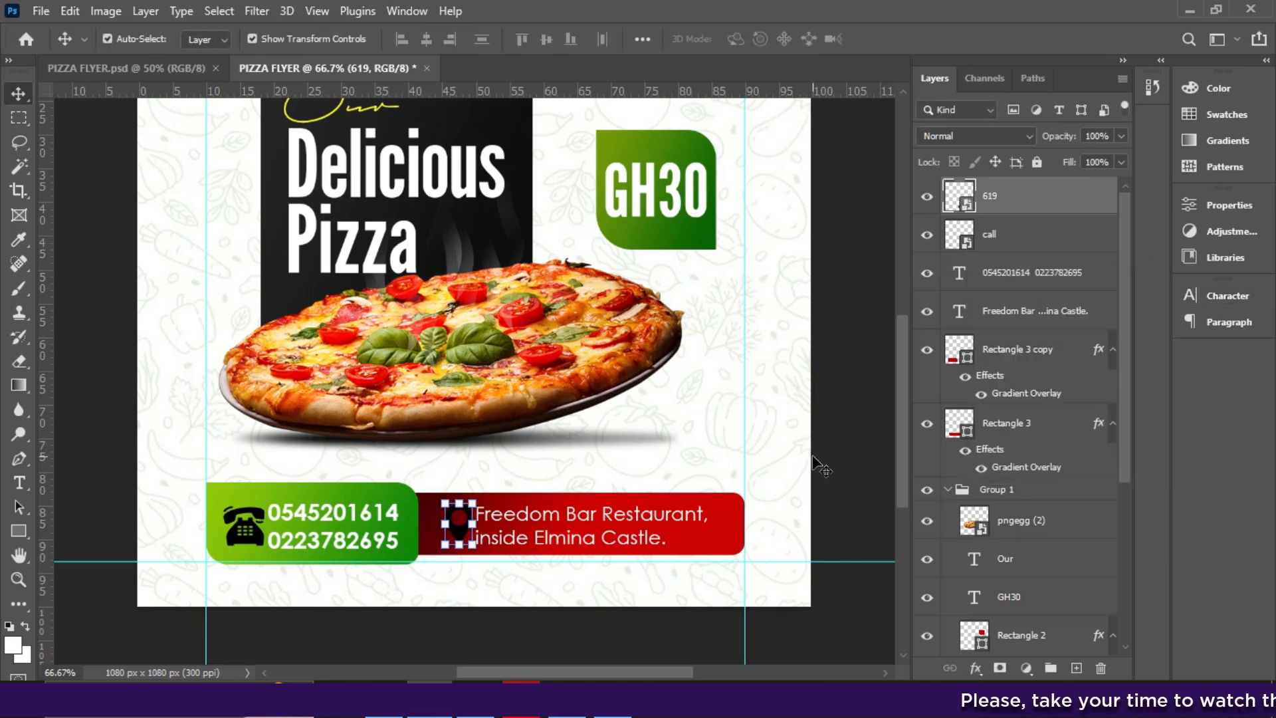
click(976, 668)
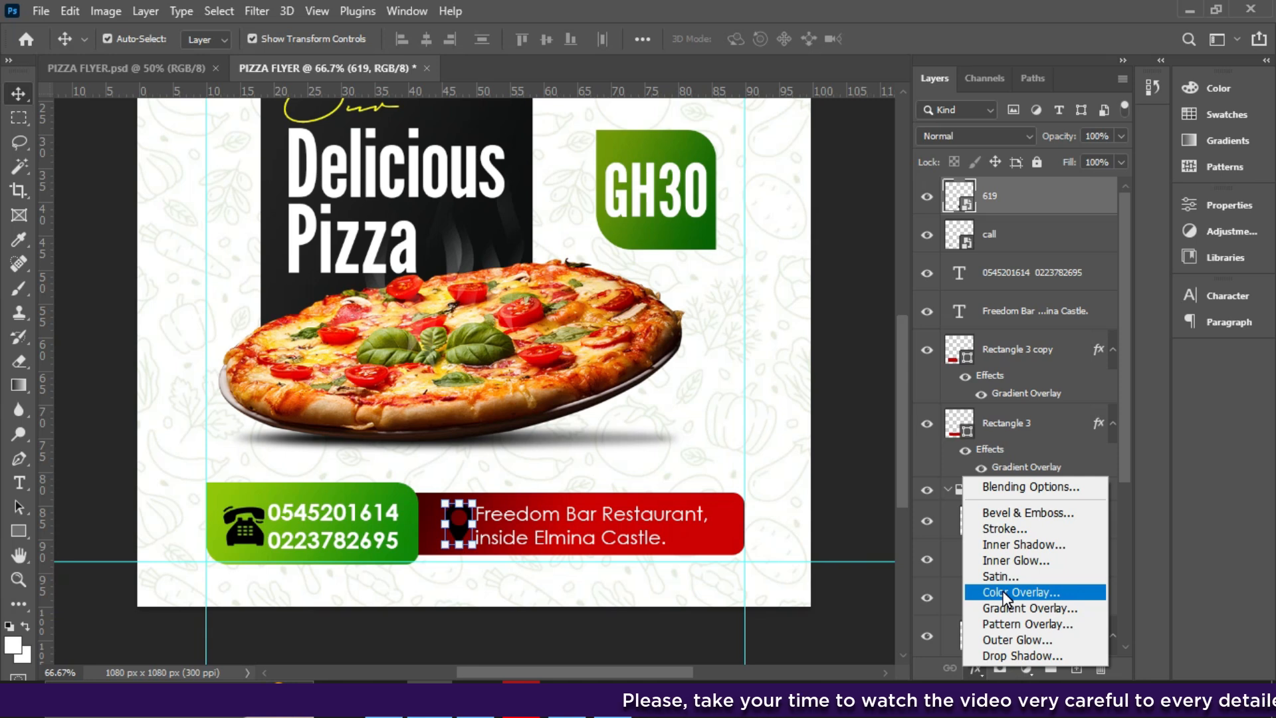
- Apply a white #ffffff Color Overlay to the 619 pin icon
key(Escape)
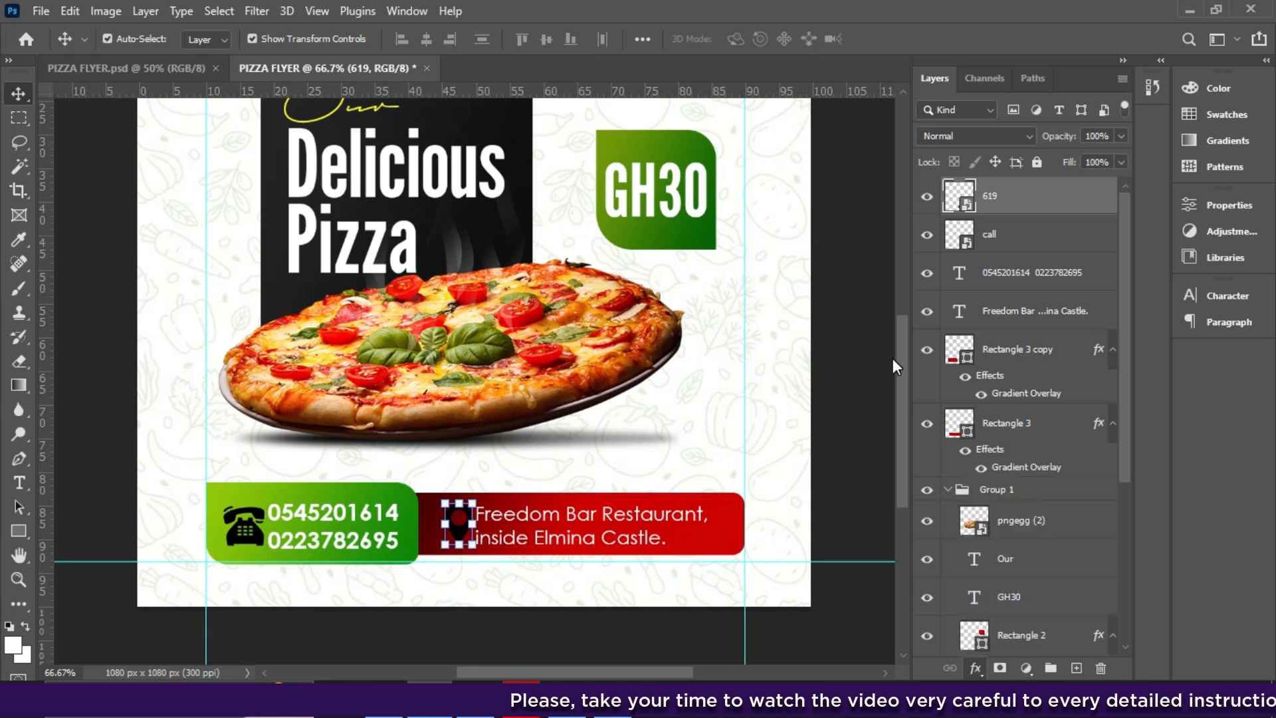
drag(741, 93, 852, 100)
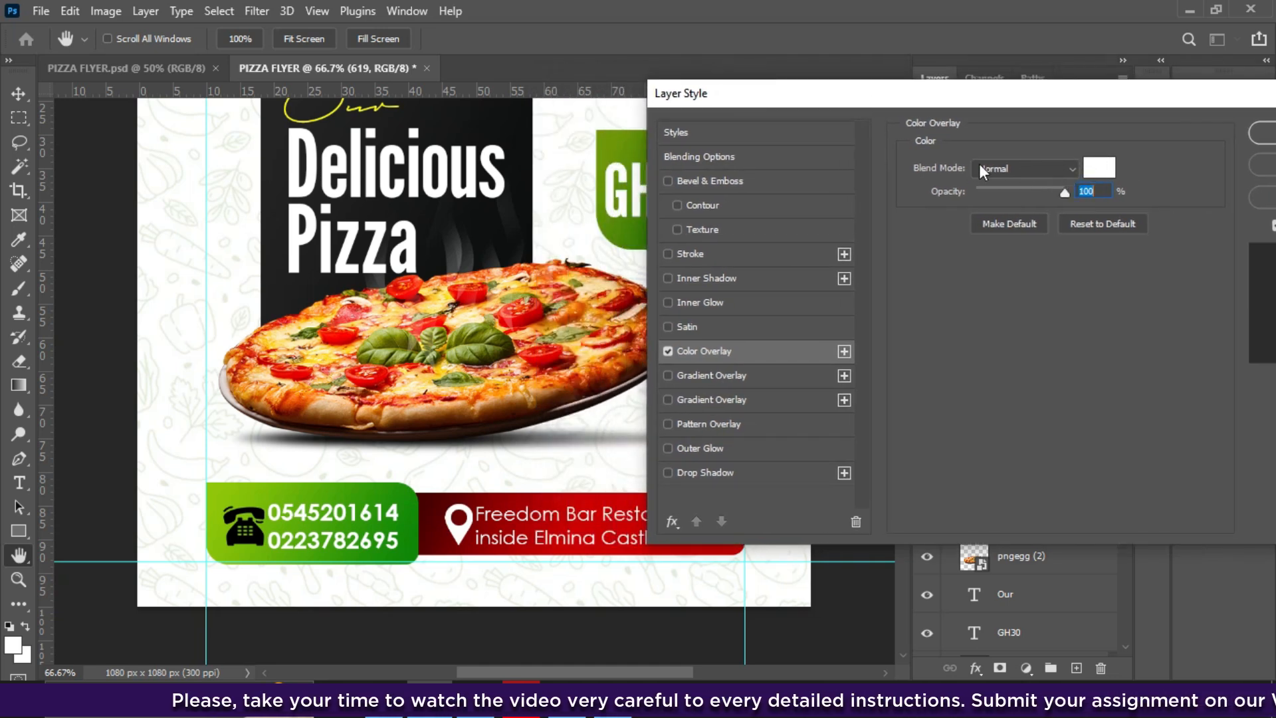
click(1099, 167)
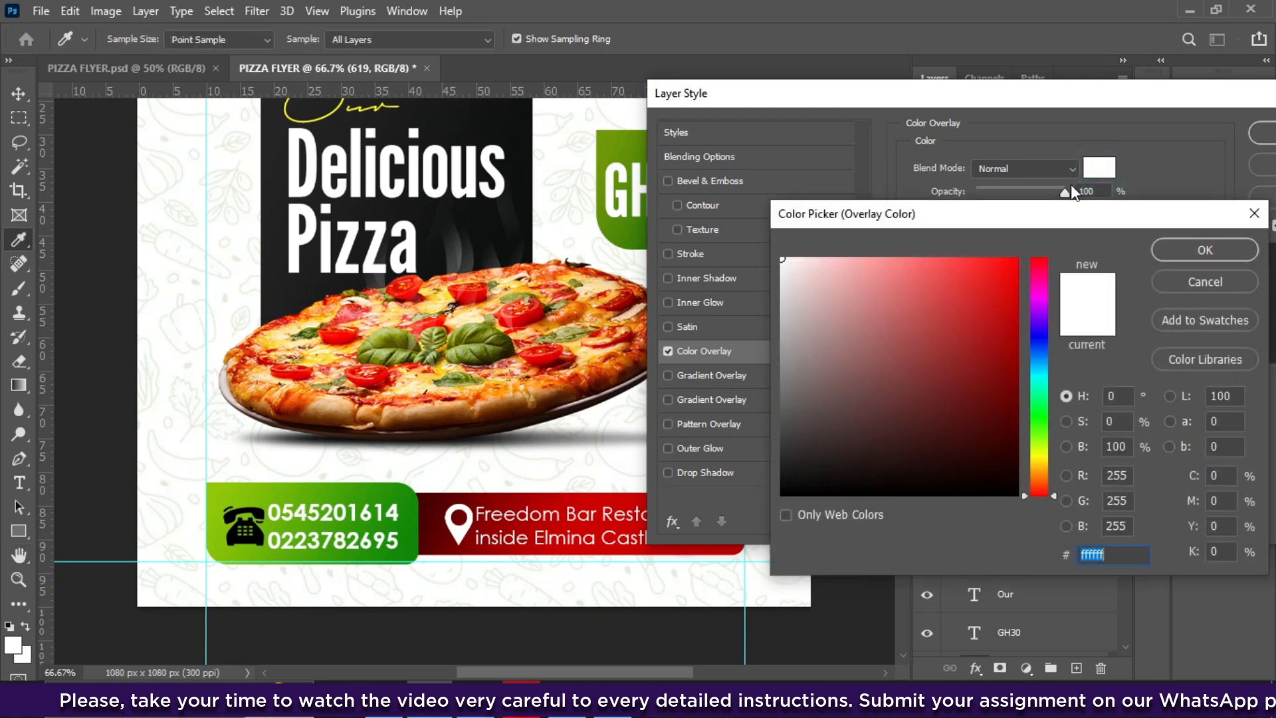
drag(917, 290, 743, 239)
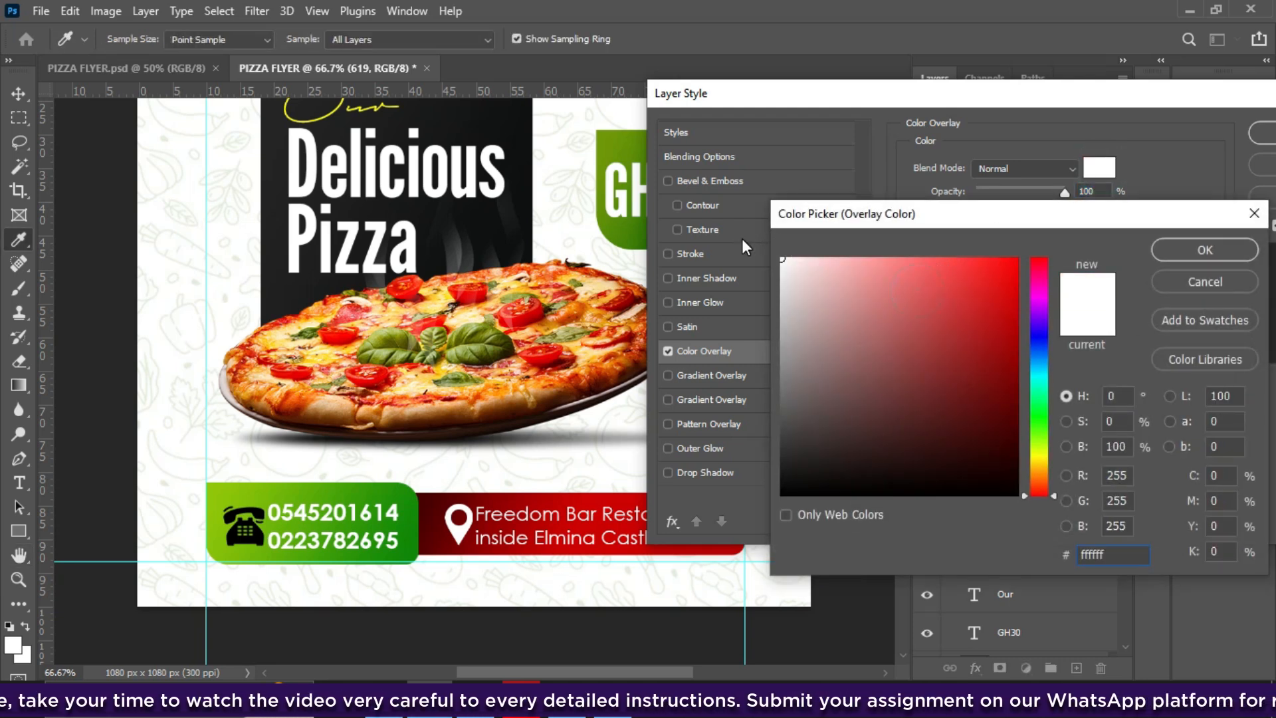
click(1187, 249)
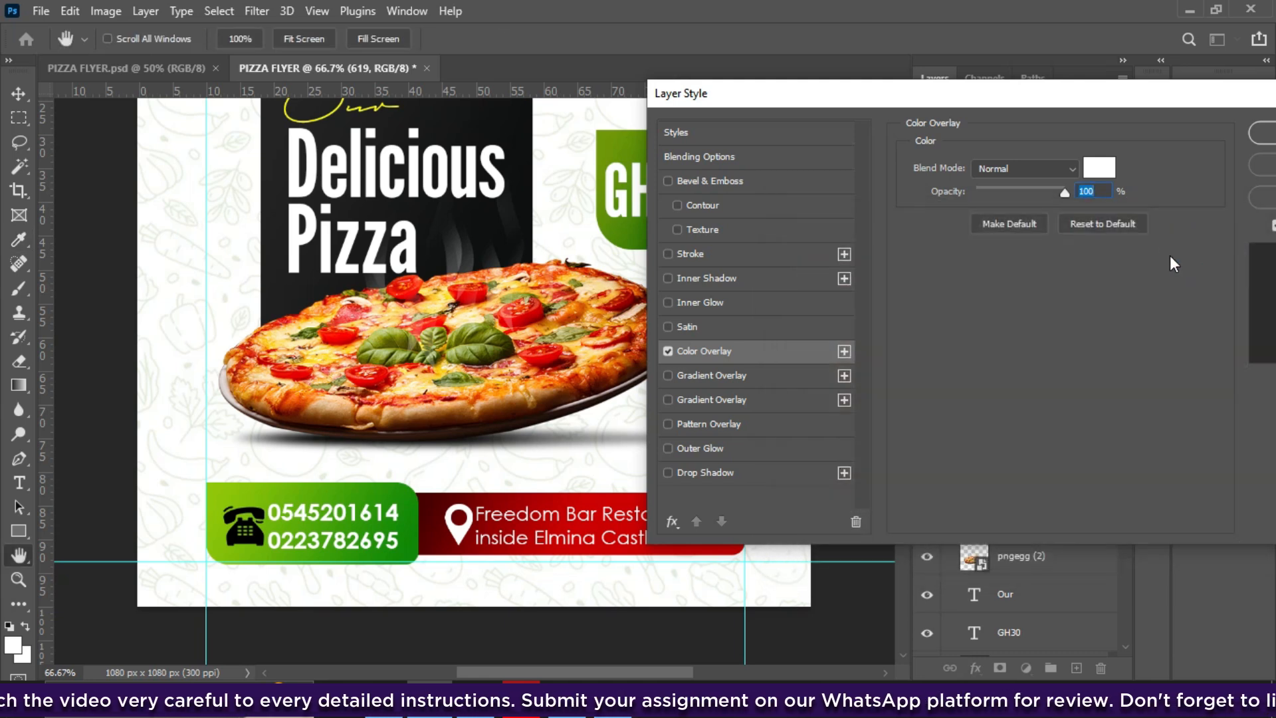
click(1263, 133)
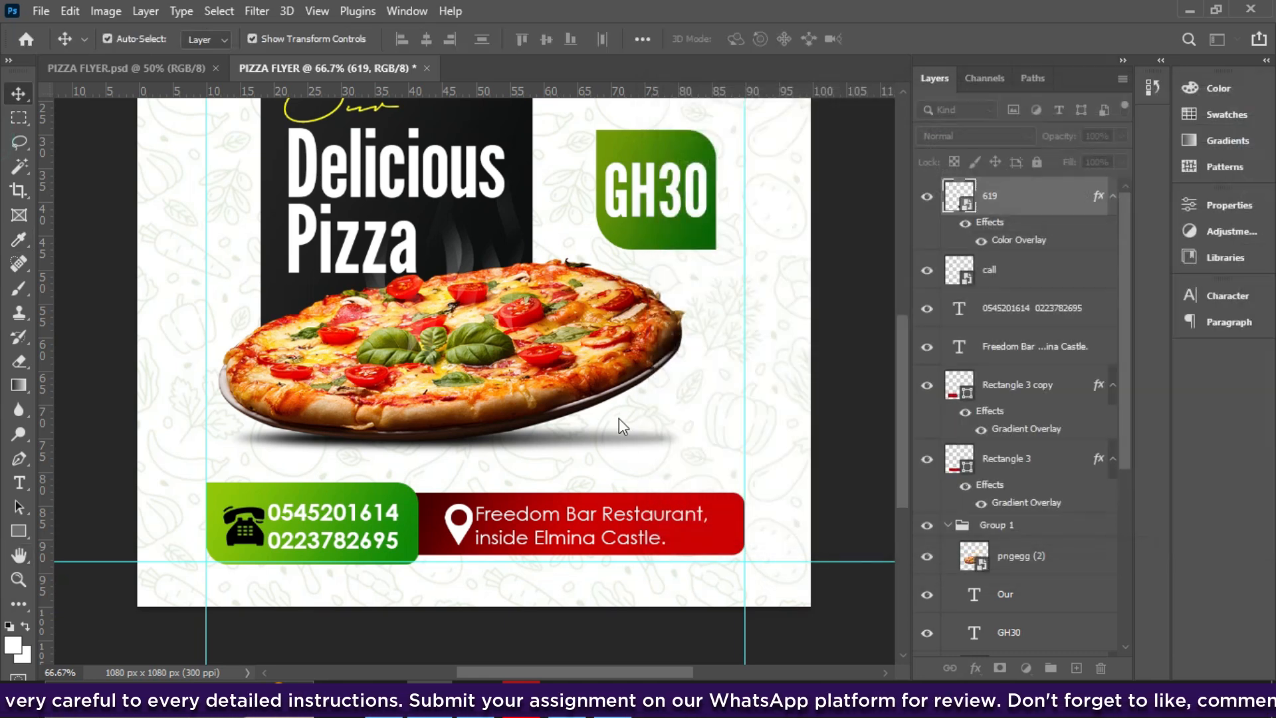
- Shrink the pin icon slightly and copy its white Color Overlay onto the phone icon
drag(476, 547, 444, 515)
key(Return)
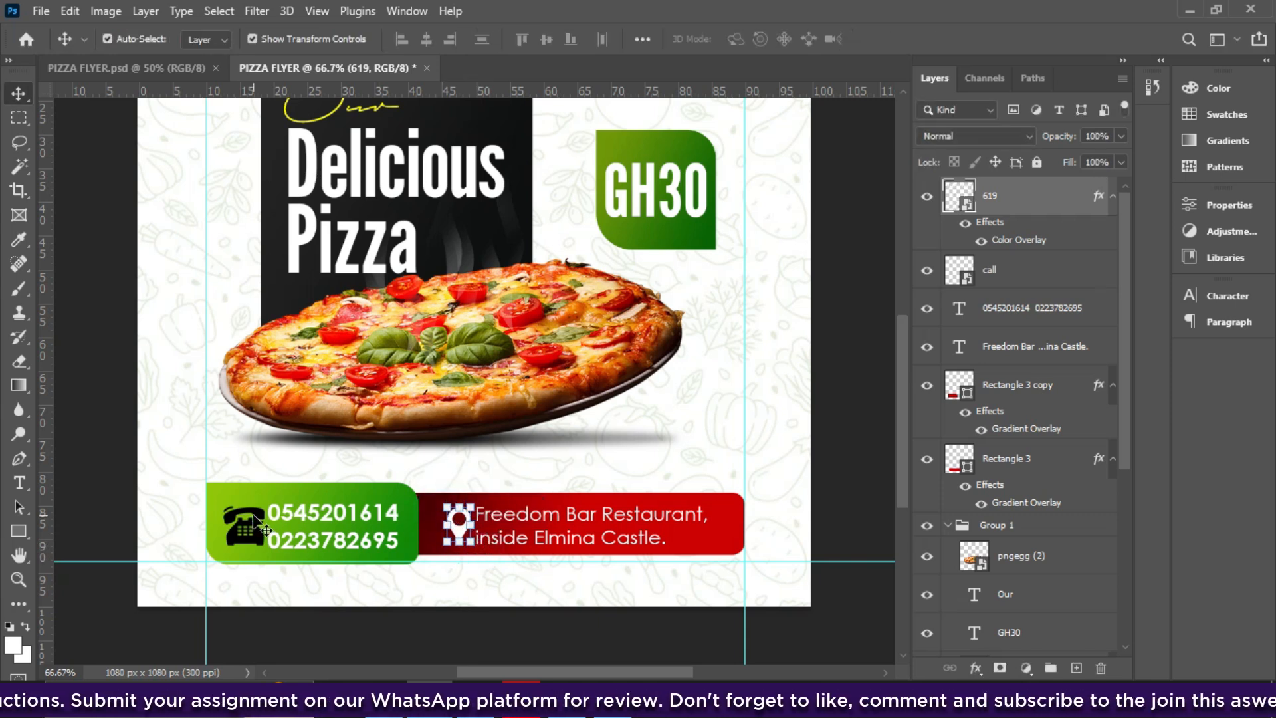
click(251, 525)
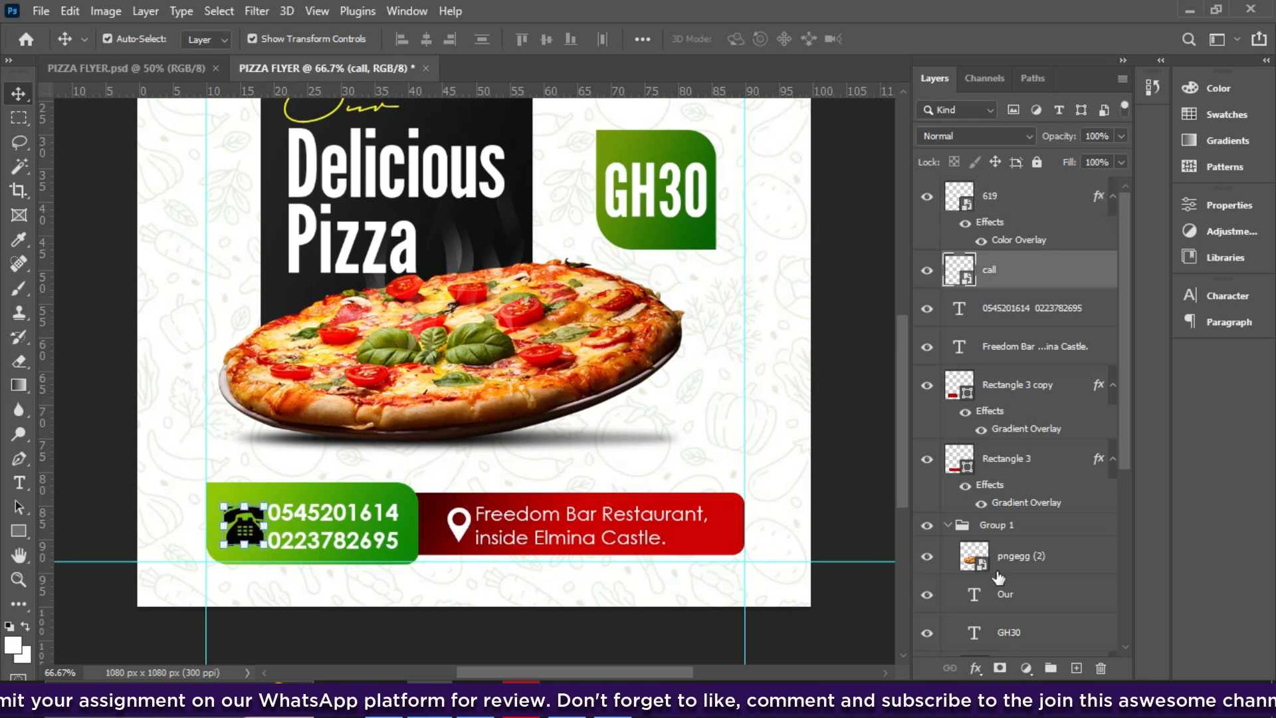
click(1029, 246)
click(1025, 244)
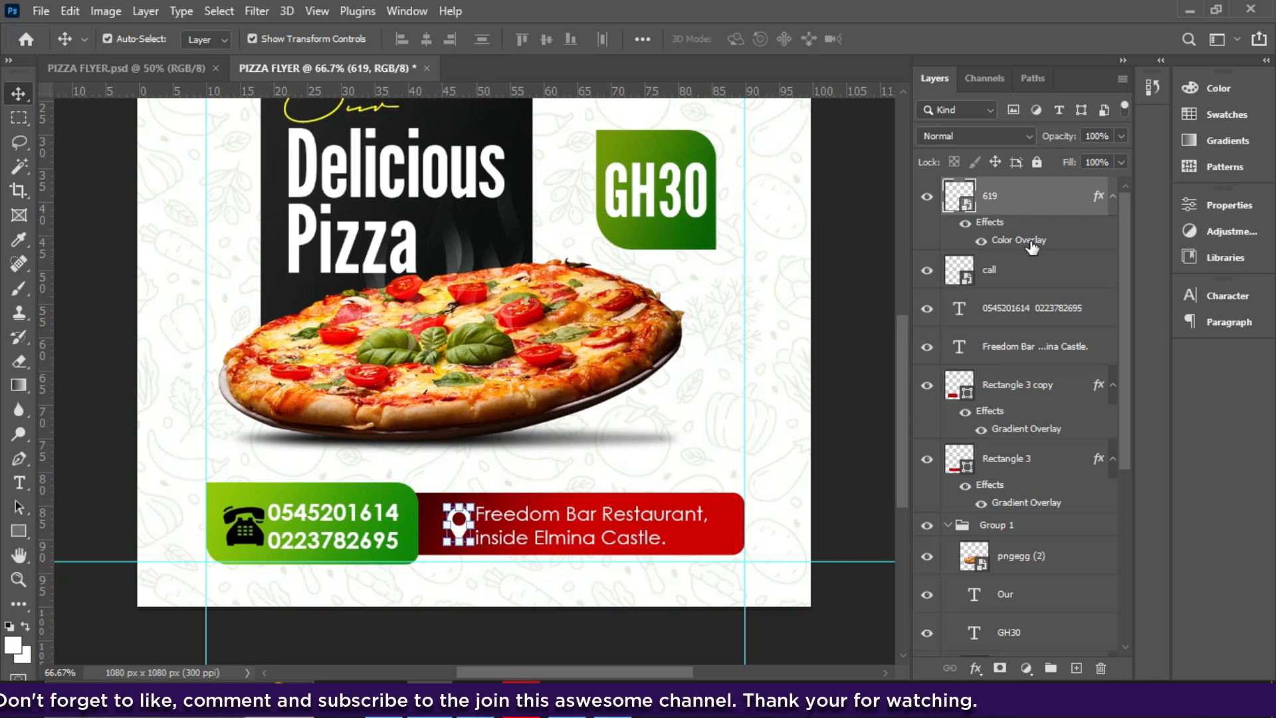
drag(1031, 246, 1005, 279)
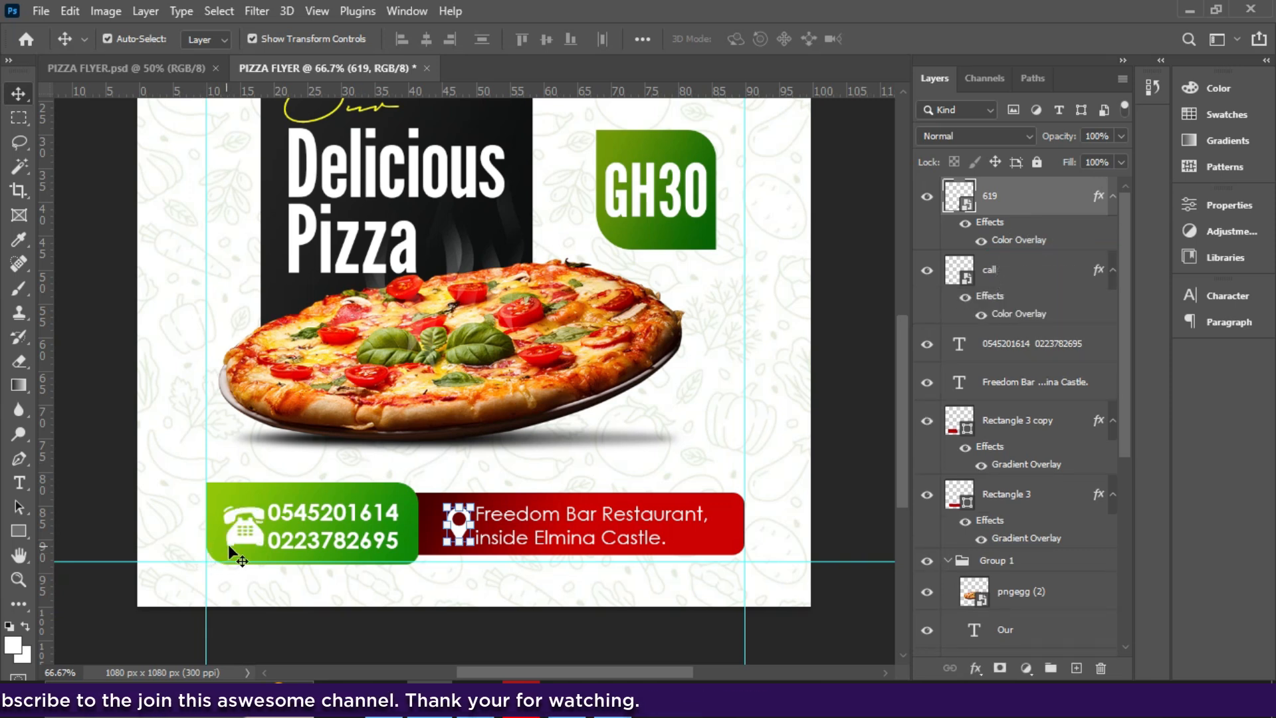
click(255, 533)
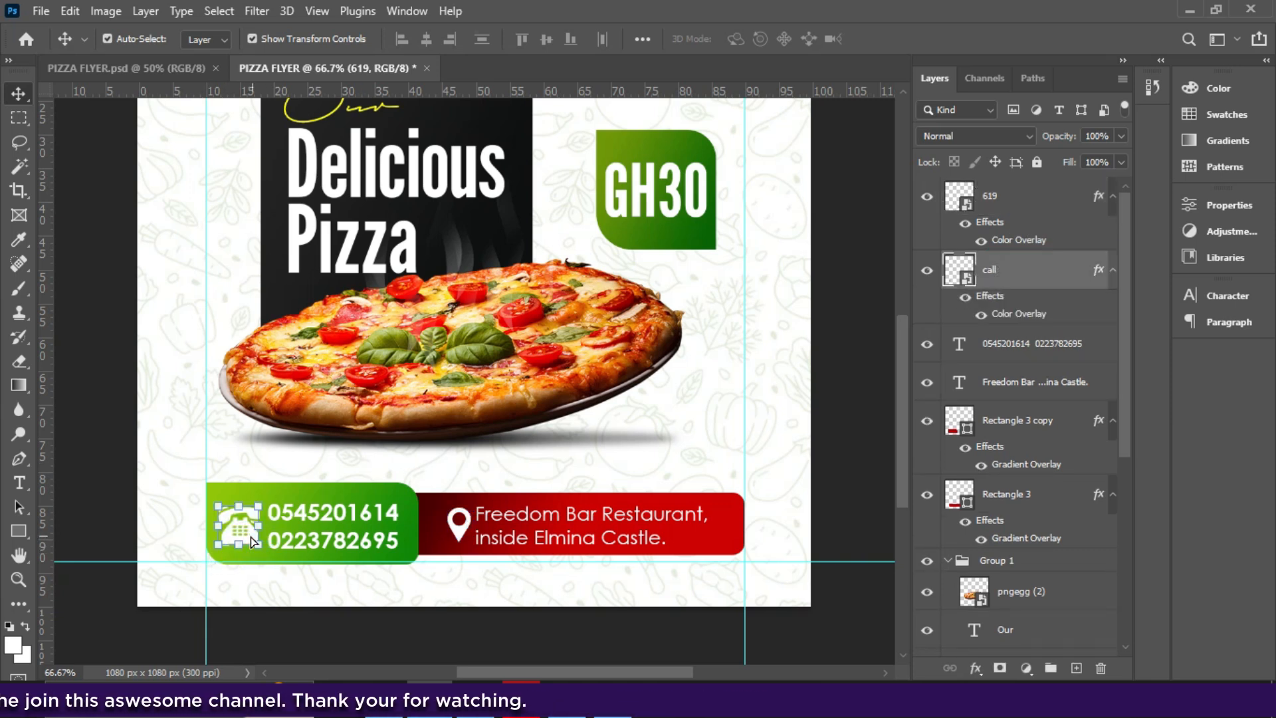
- Enlarge the phone icon to 51.04% and nudge it left beside the phone numbers
click(334, 526)
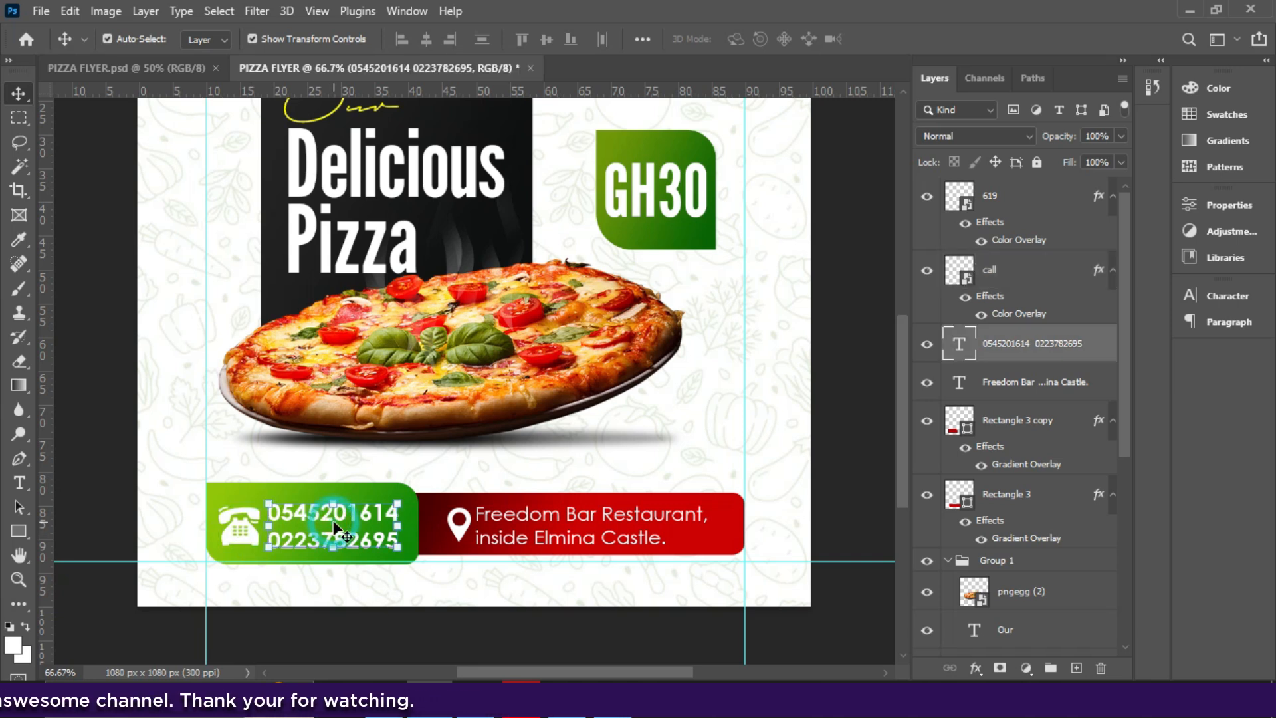
click(213, 540)
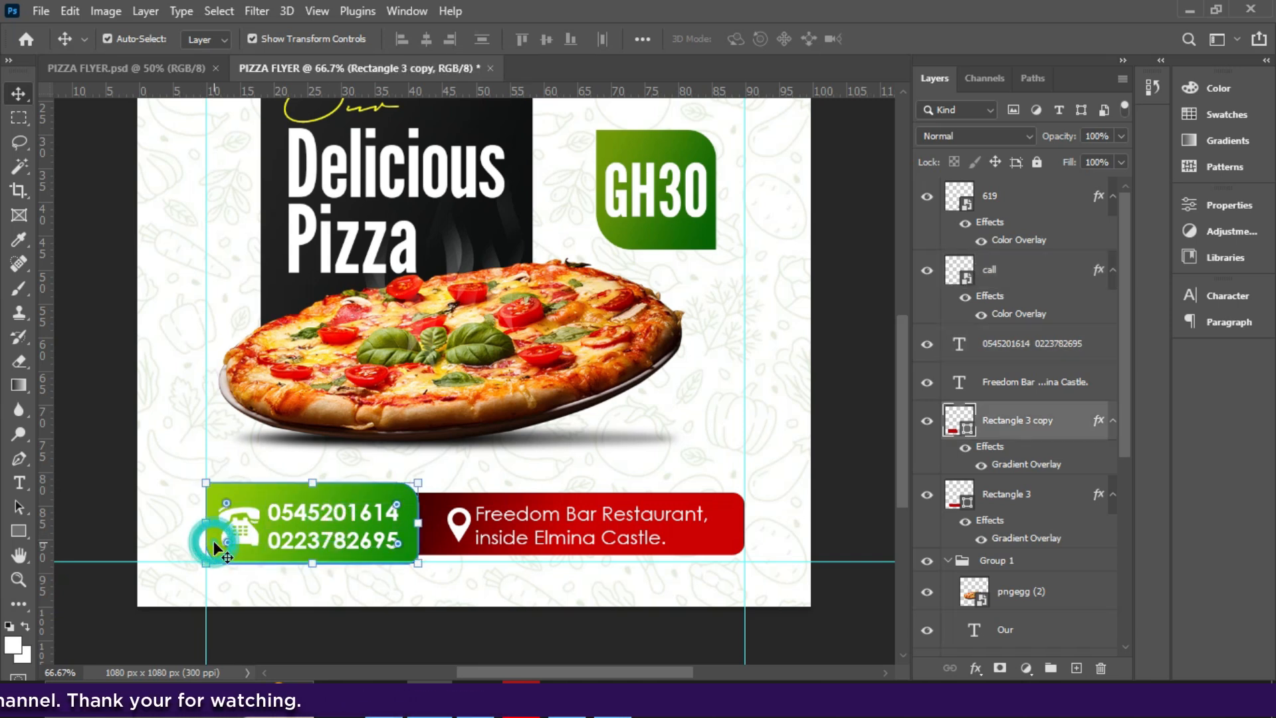
click(239, 536)
drag(260, 507, 267, 499)
key(Return)
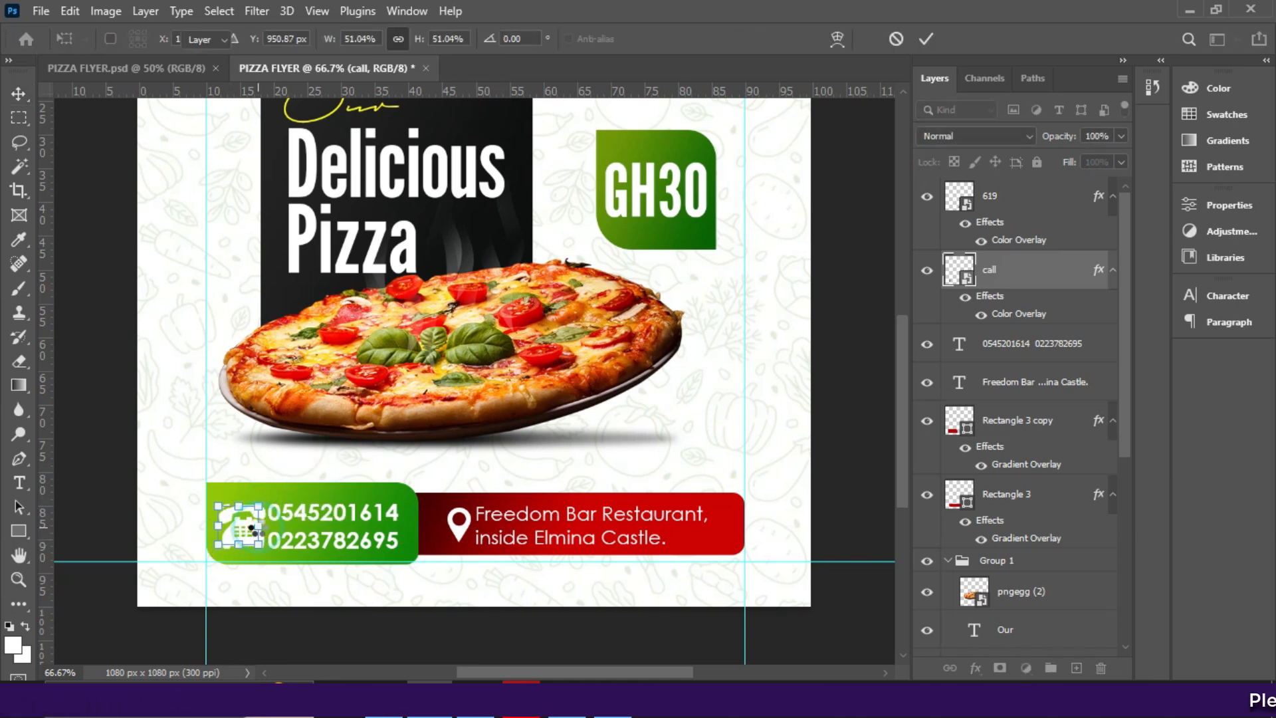
key(Left)
key(Left)
key(Left)
key(Left)
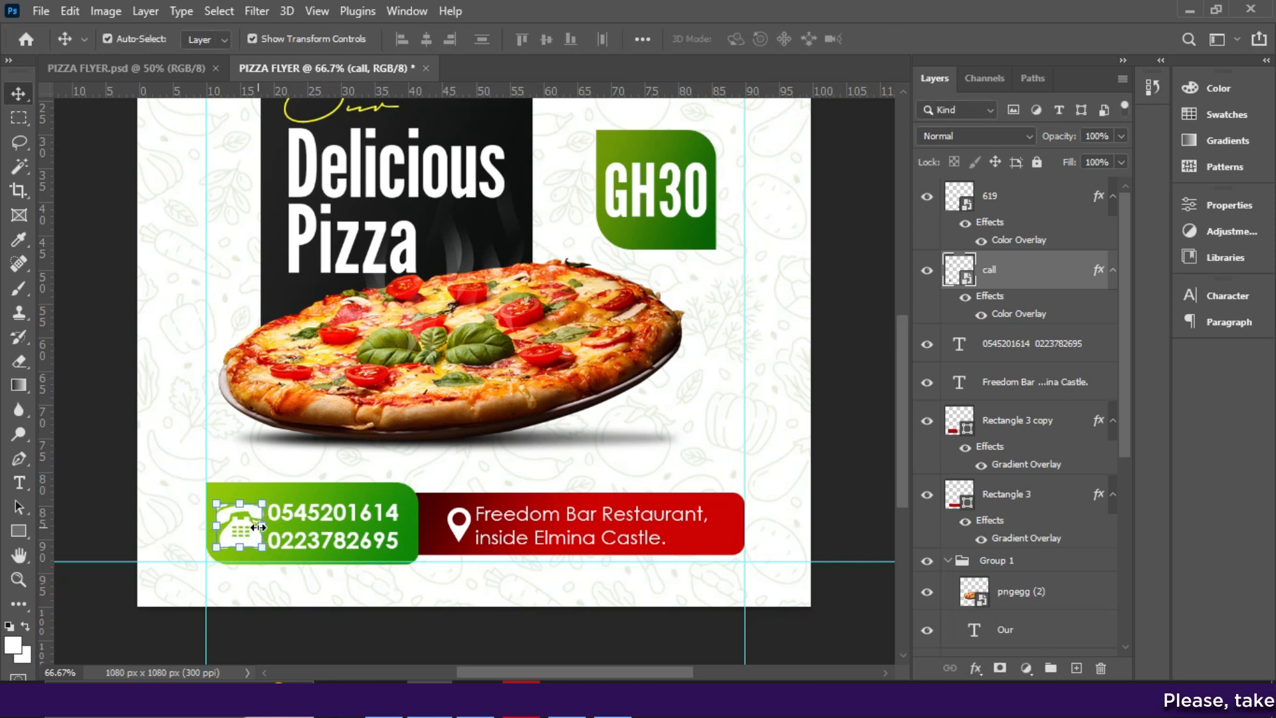
click(385, 531)
click(465, 536)
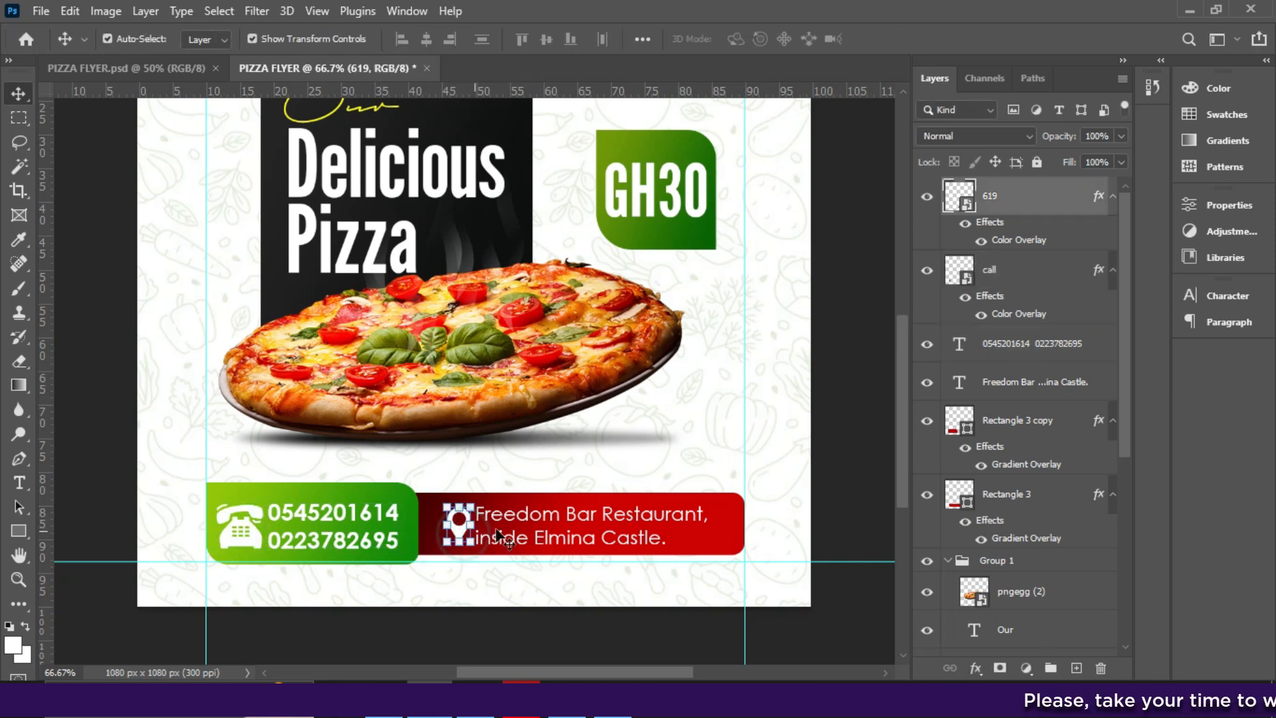
- Vertically centre the phone numbers within the green phone card
click(602, 530)
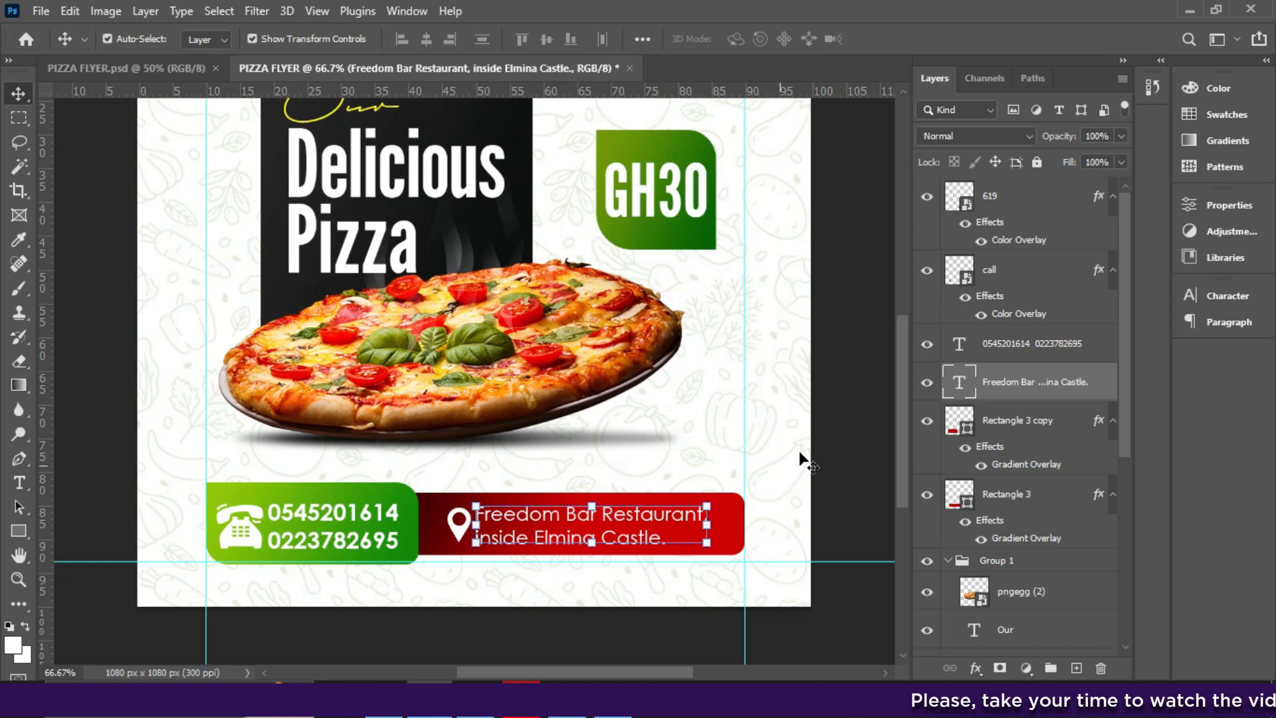
ctrl+click(1012, 346)
click(545, 38)
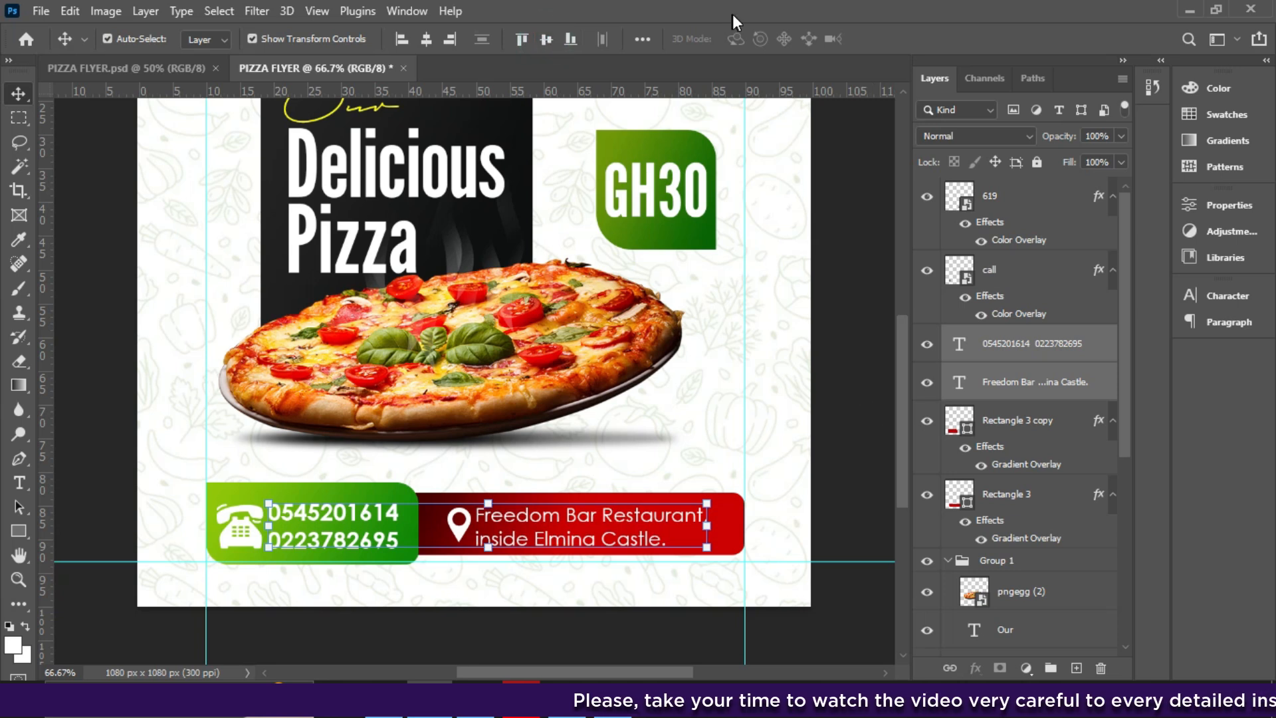
click(1009, 348)
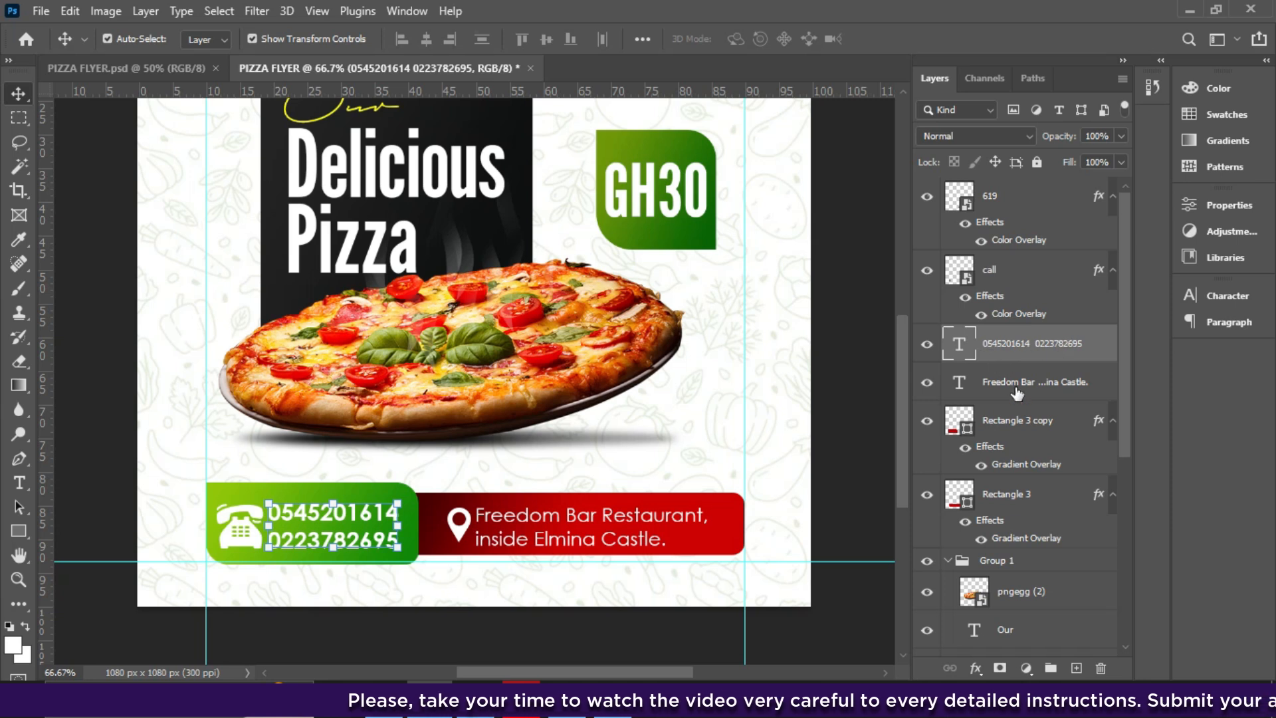
ctrl+click(990, 493)
ctrl+click(990, 494)
ctrl+click(1008, 426)
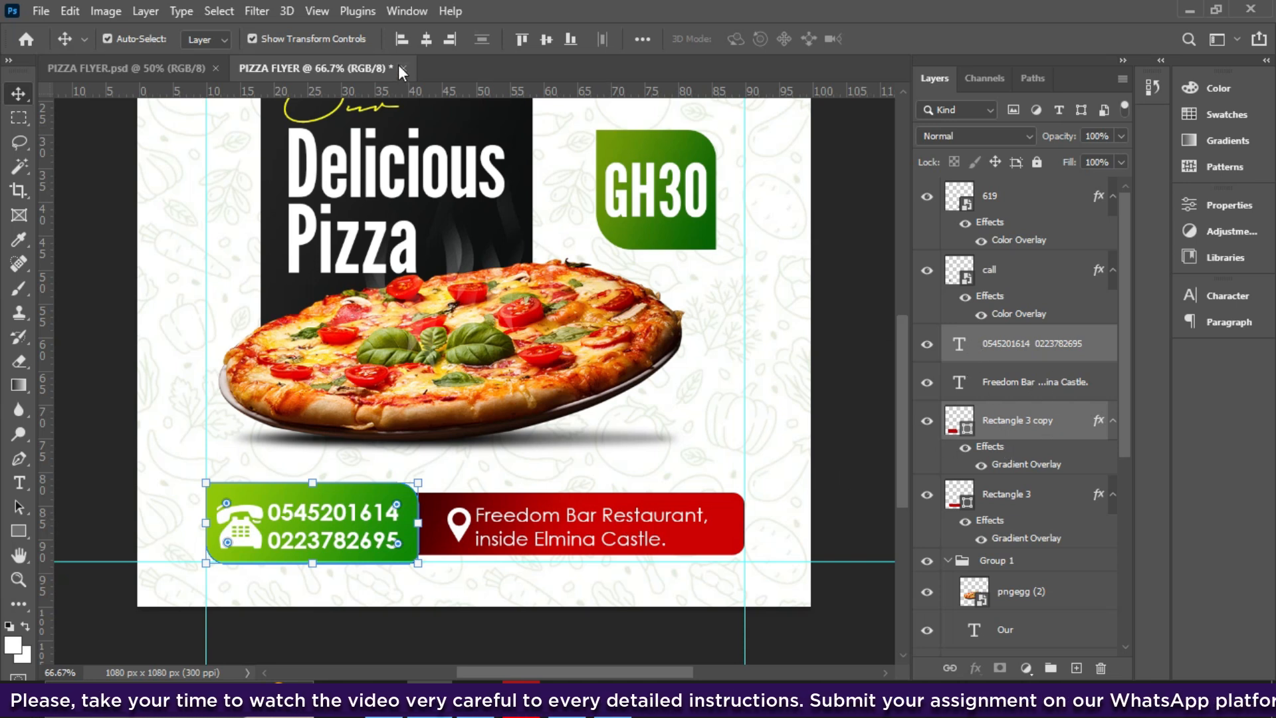
click(548, 39)
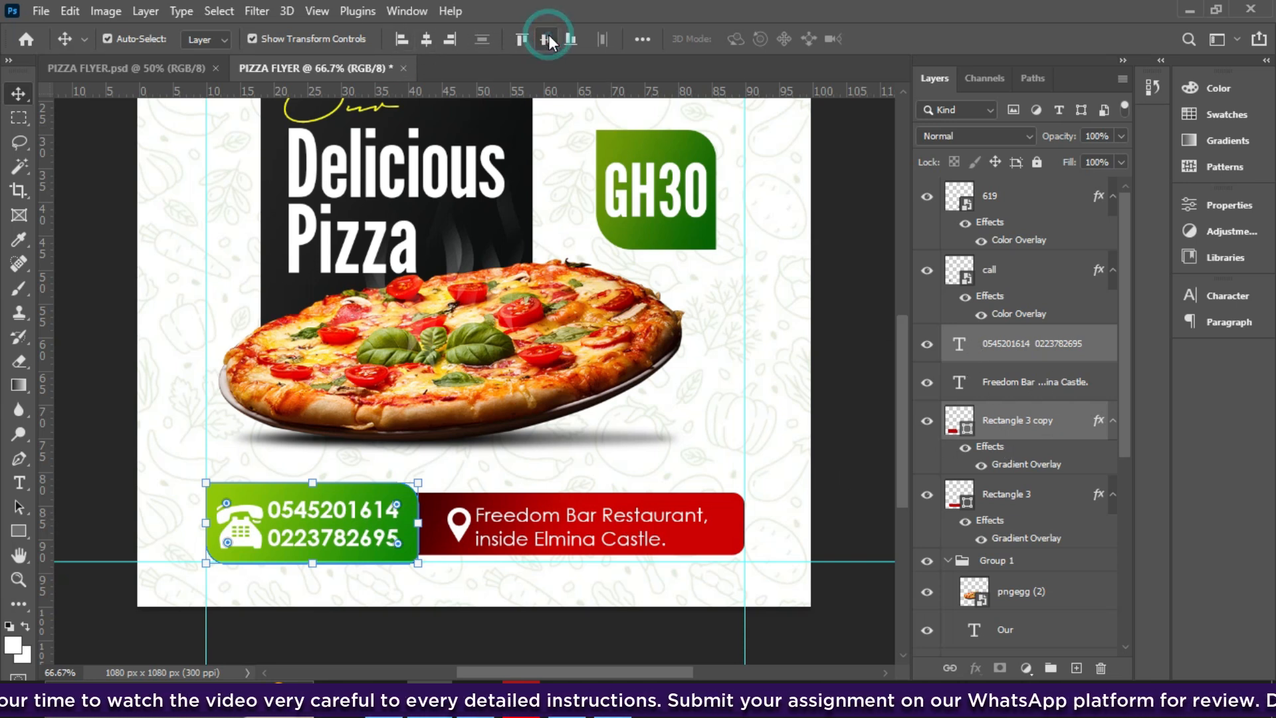
- Move the address text layer below the green card and centre it vertically on the red bar
click(1034, 392)
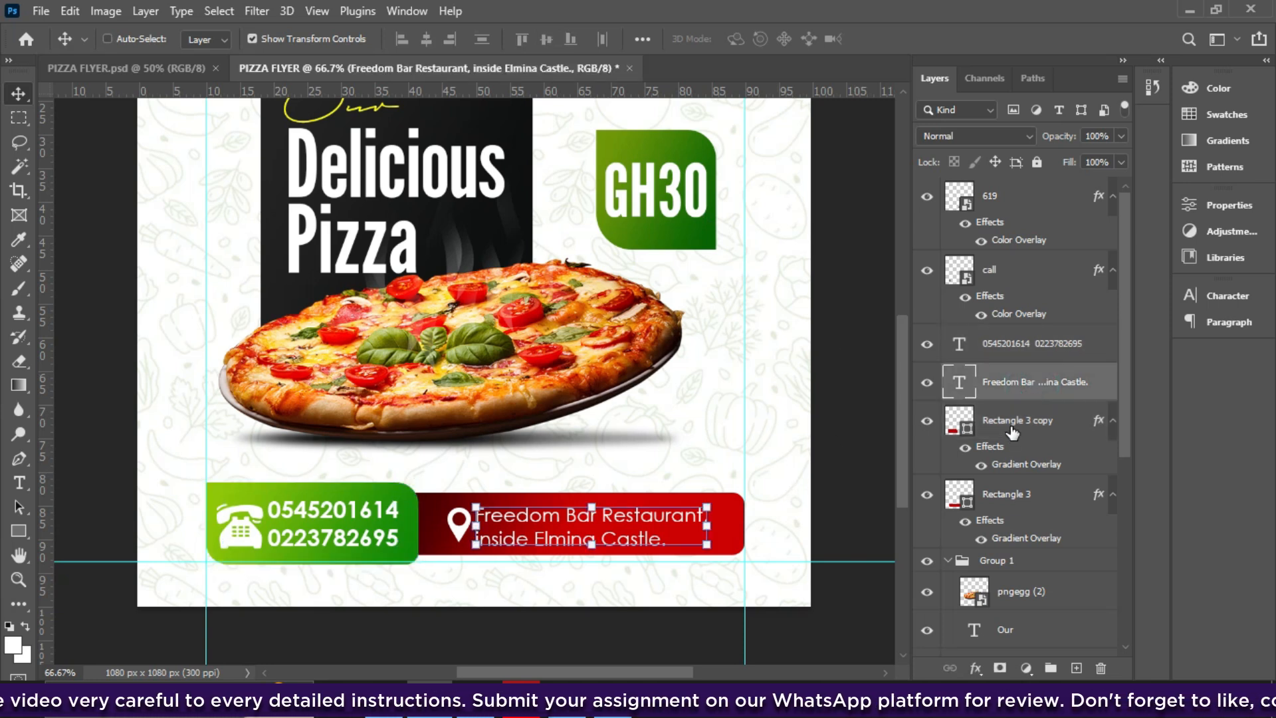
click(1005, 495)
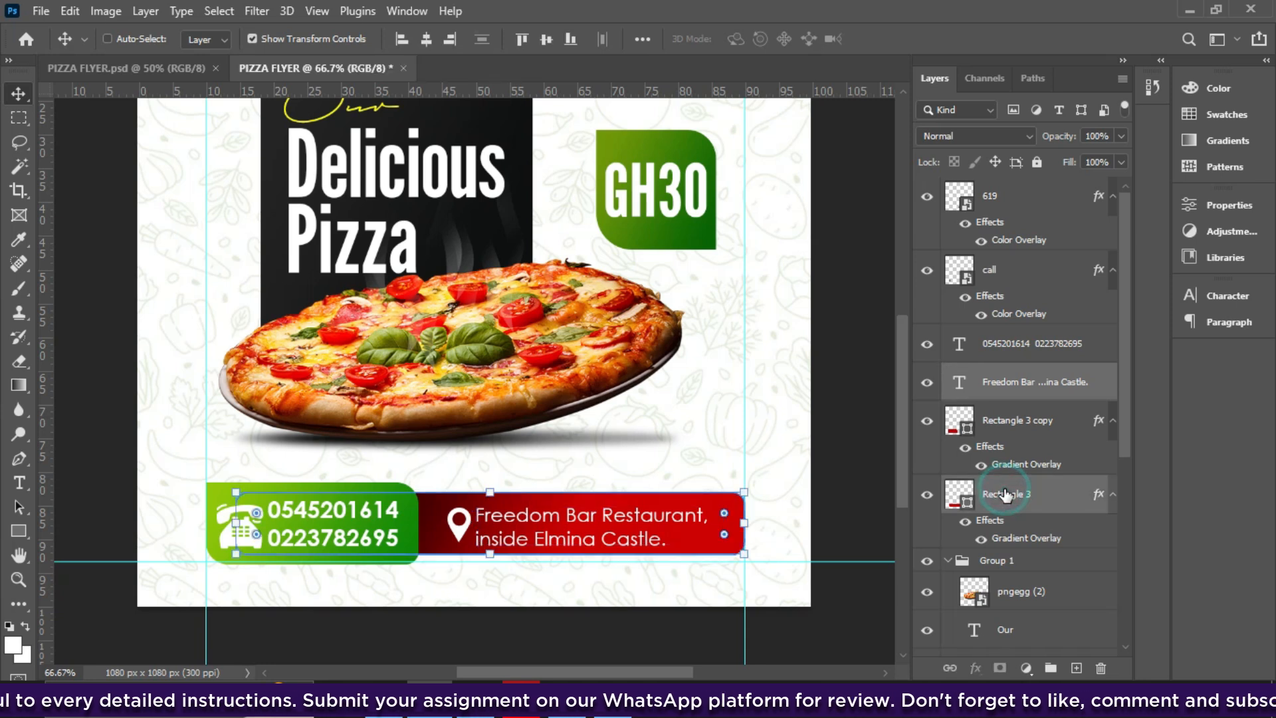
click(1017, 391)
drag(1018, 392, 1002, 460)
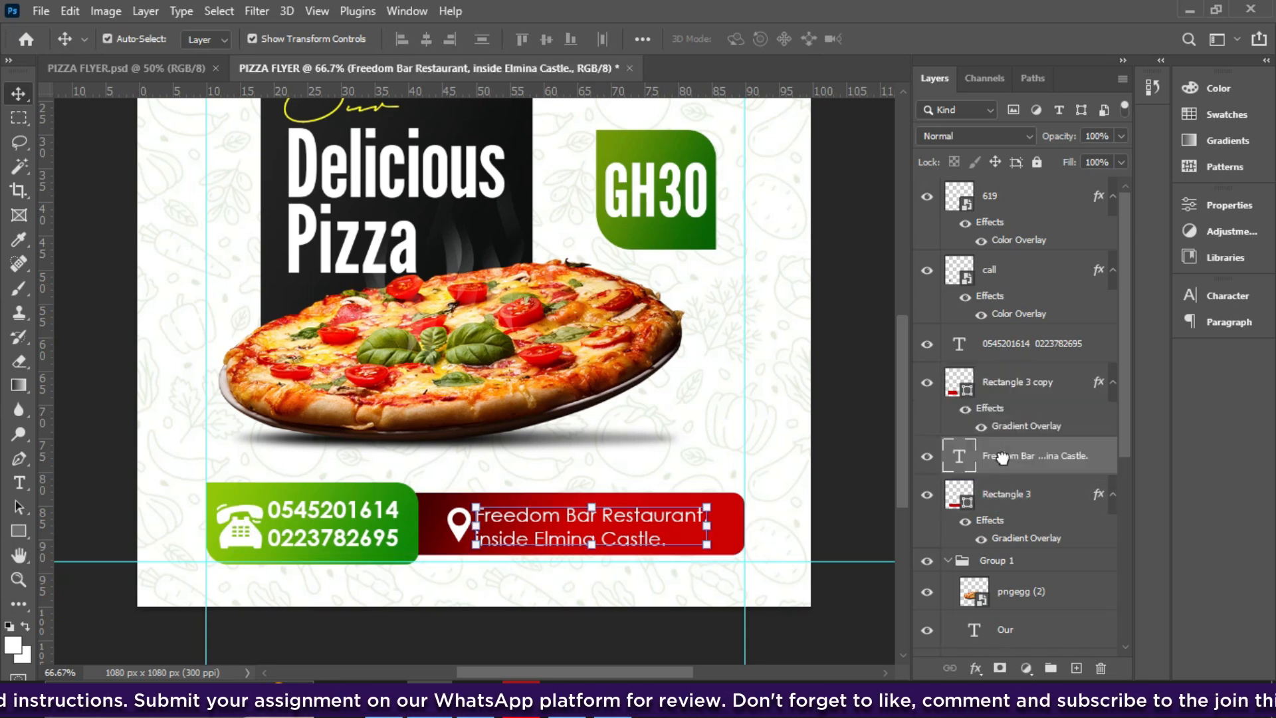
click(1002, 492)
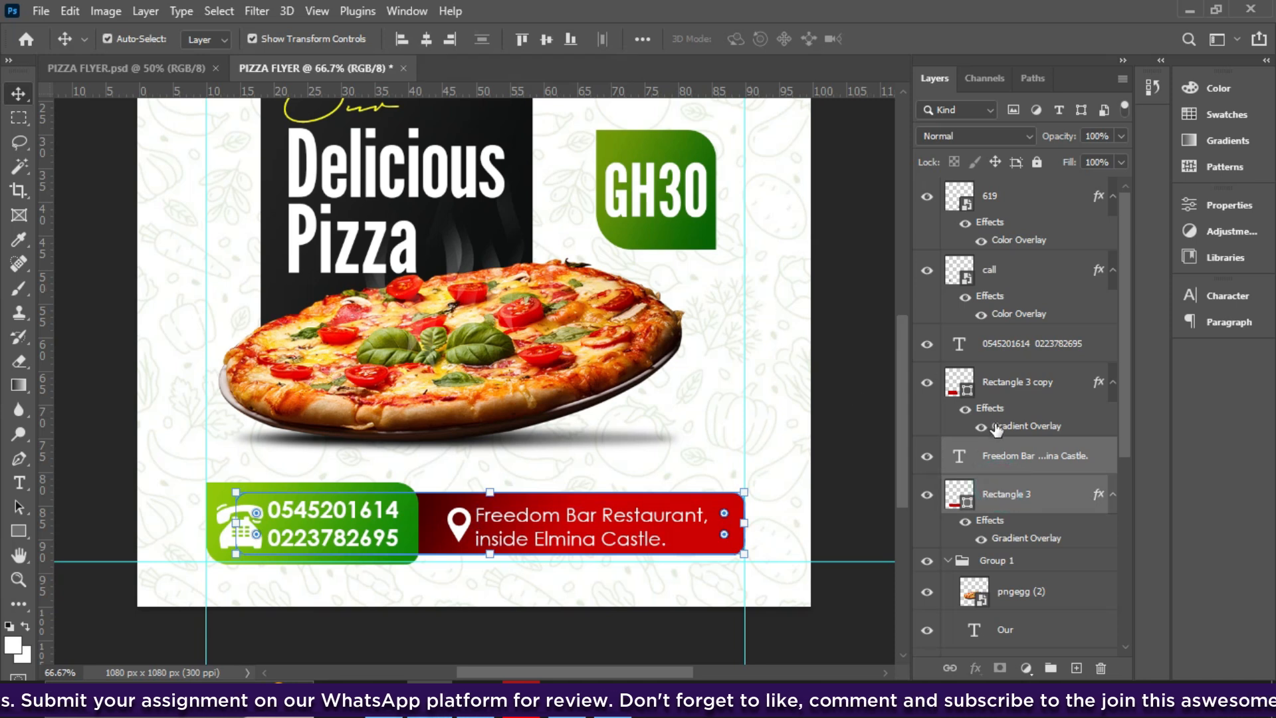
click(997, 457)
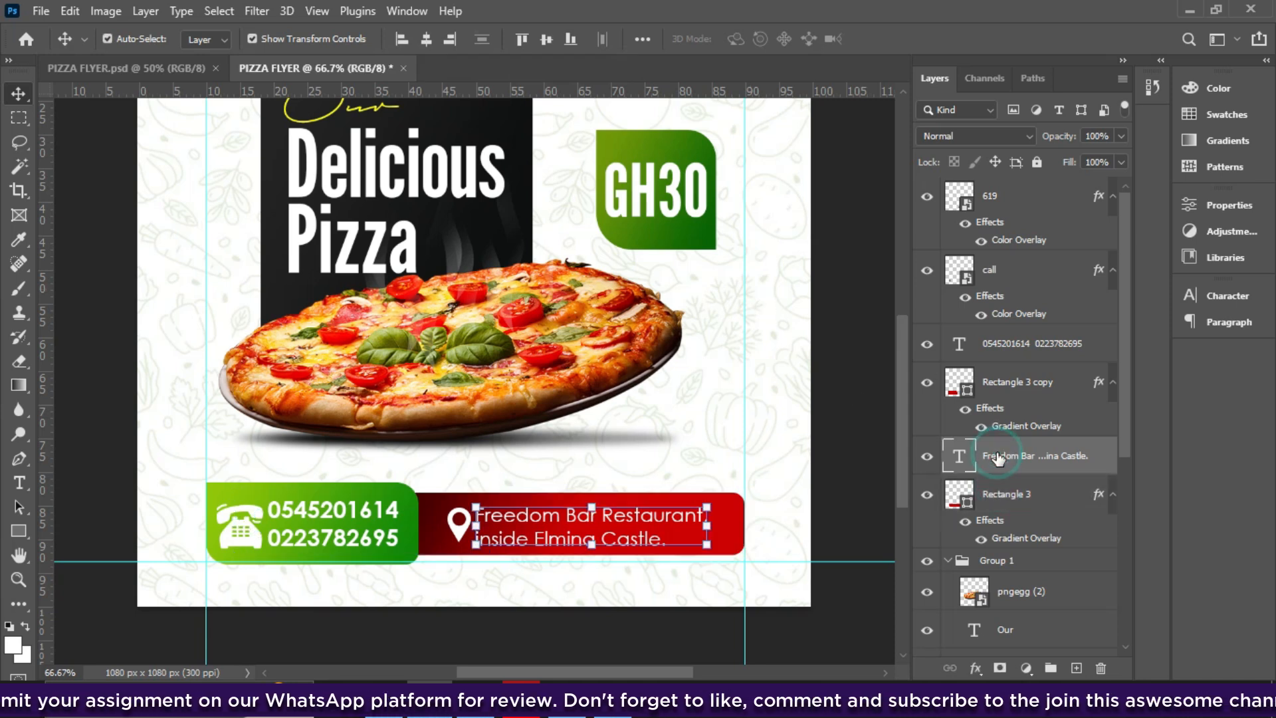
click(1002, 400)
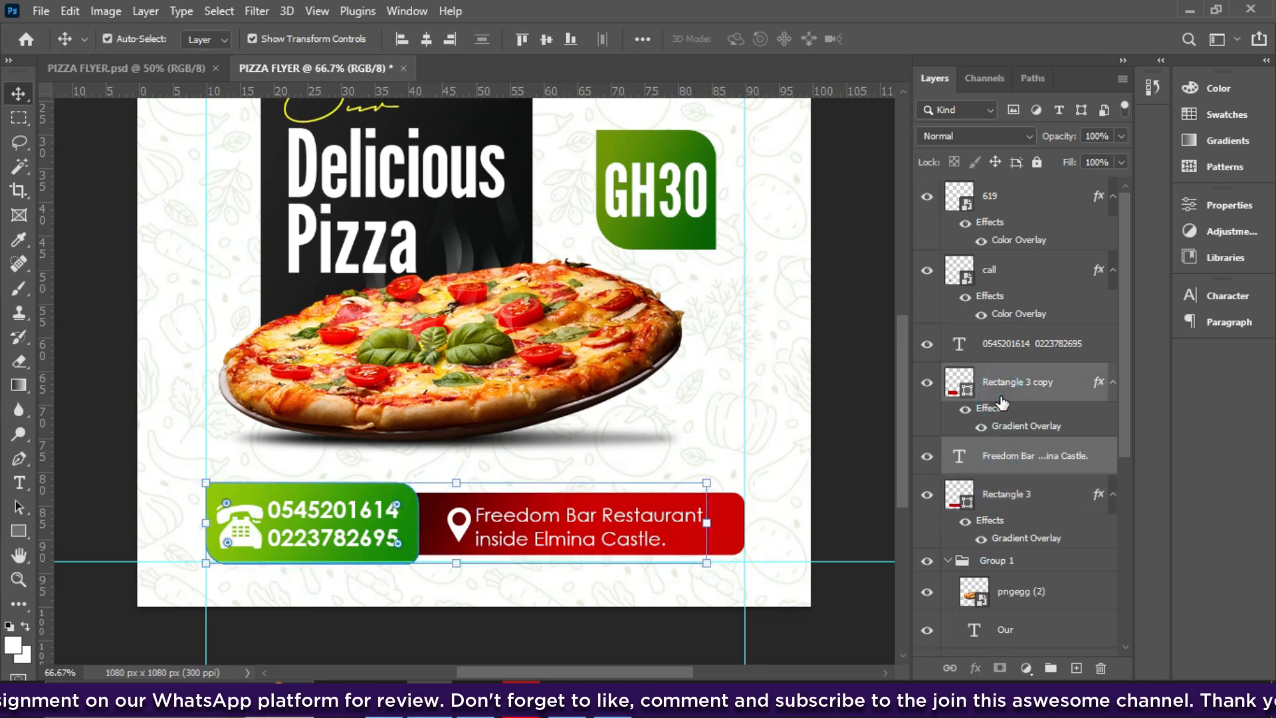
click(801, 540)
click(730, 516)
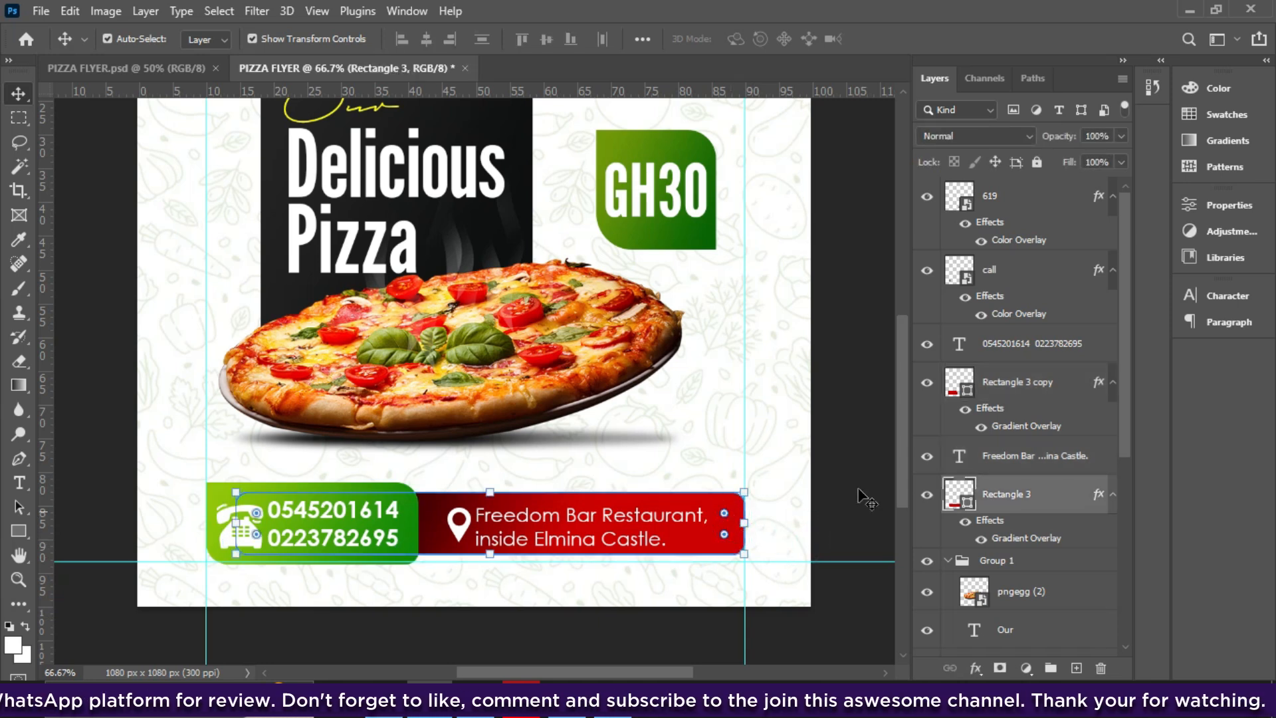
key(ctrl)
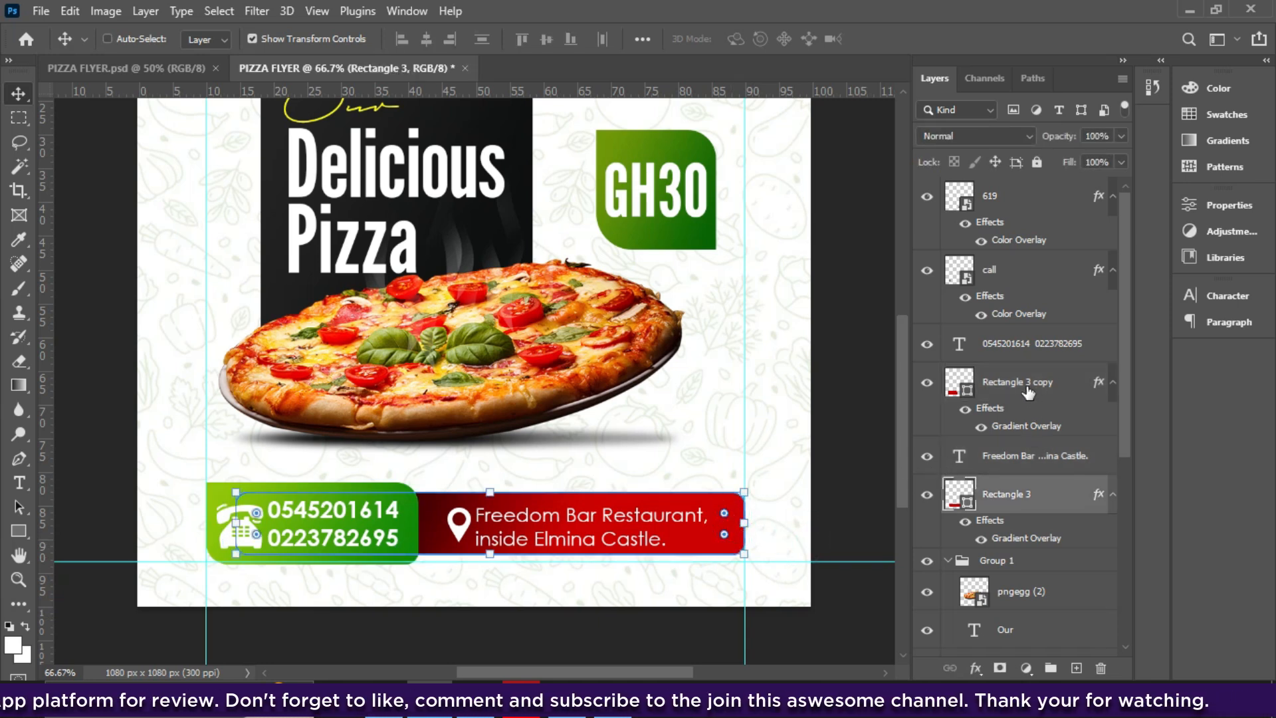
ctrl+click(1017, 458)
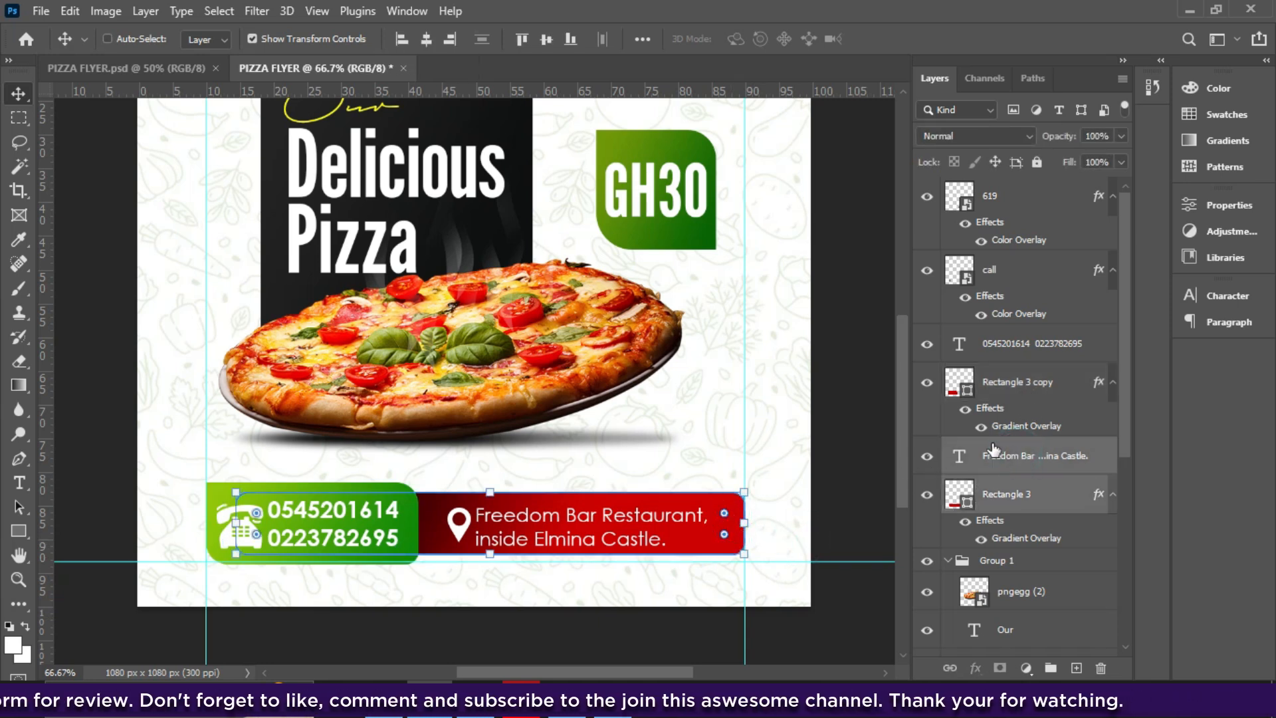
click(545, 40)
click(841, 506)
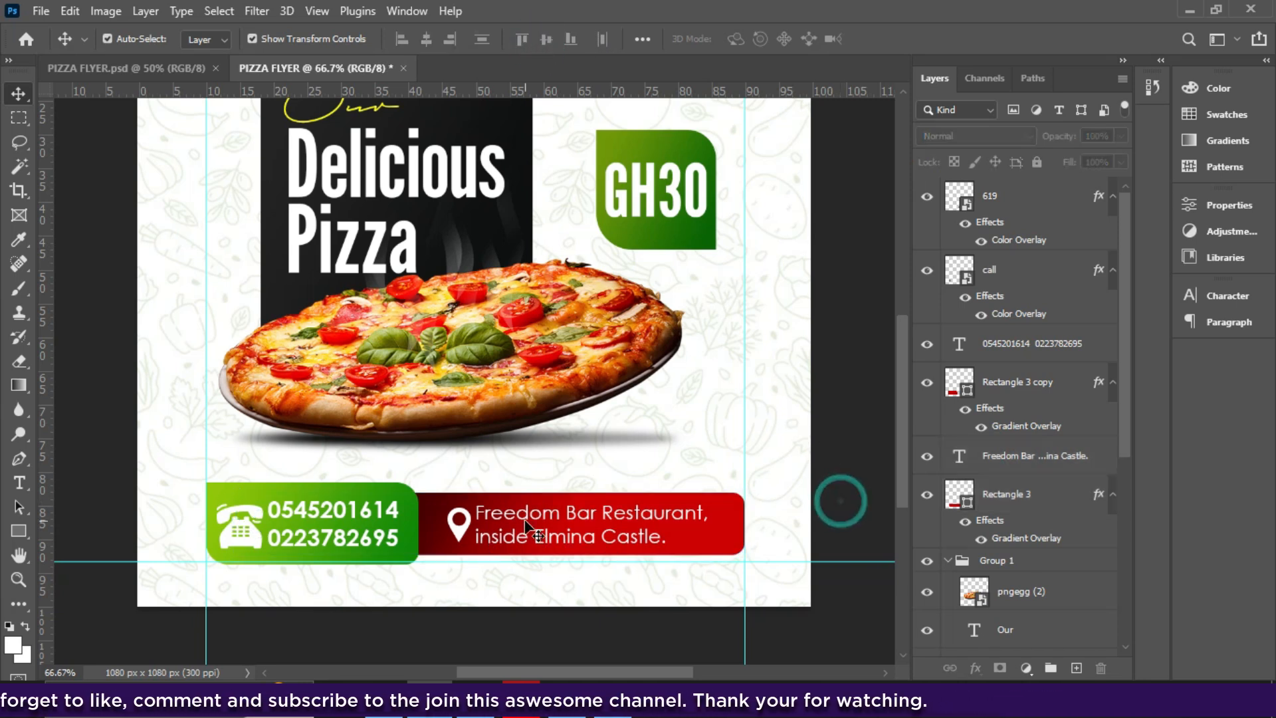
- Select the phone icon, phone numbers and green phone box layers together
click(461, 534)
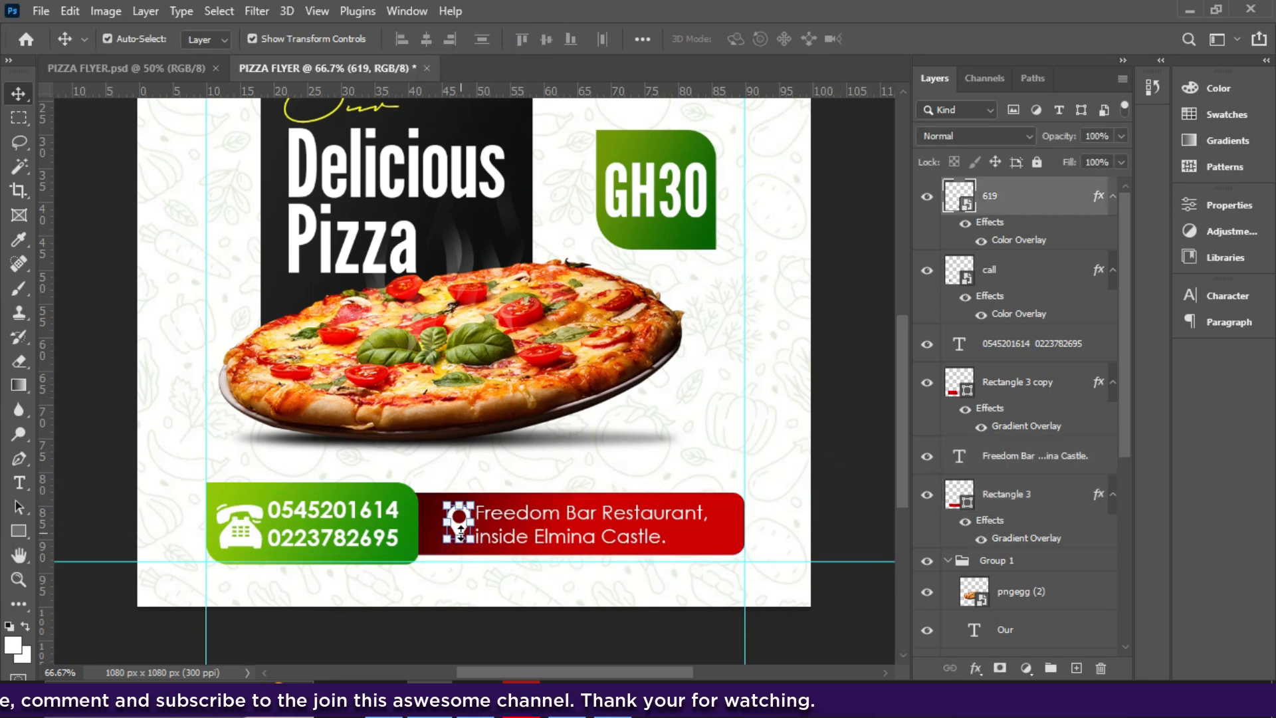
click(239, 521)
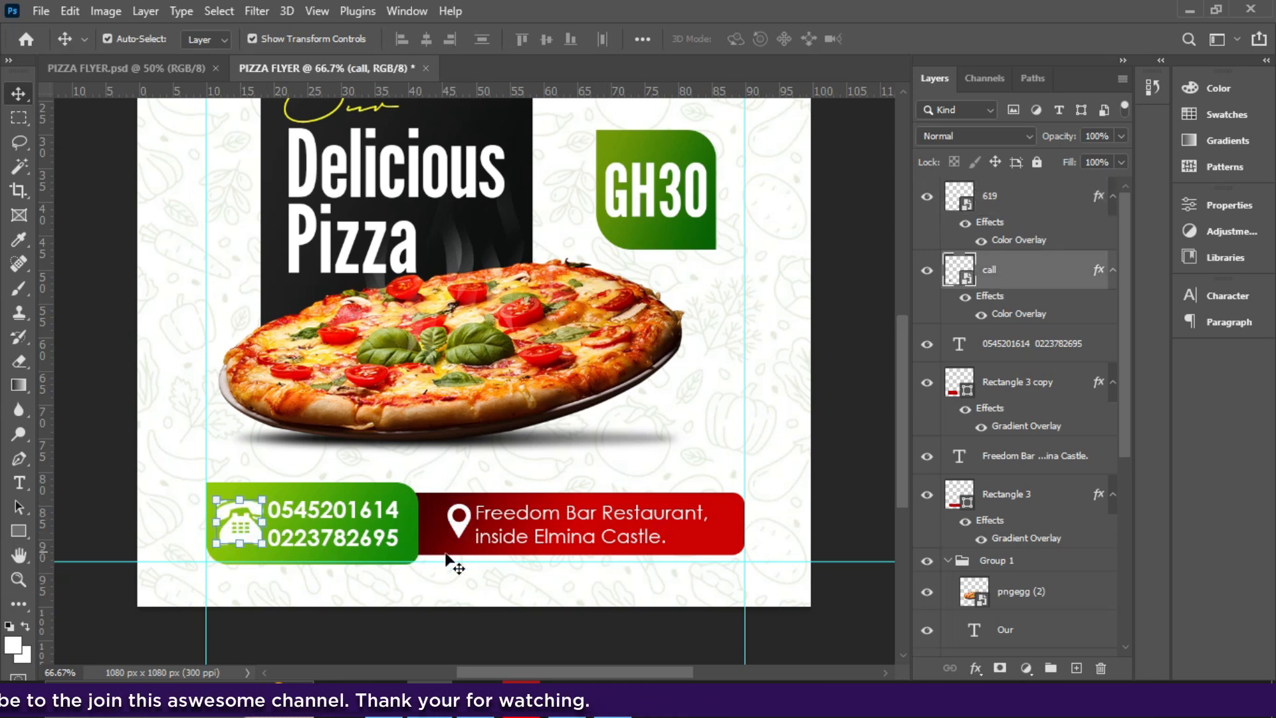
key(ctrl)
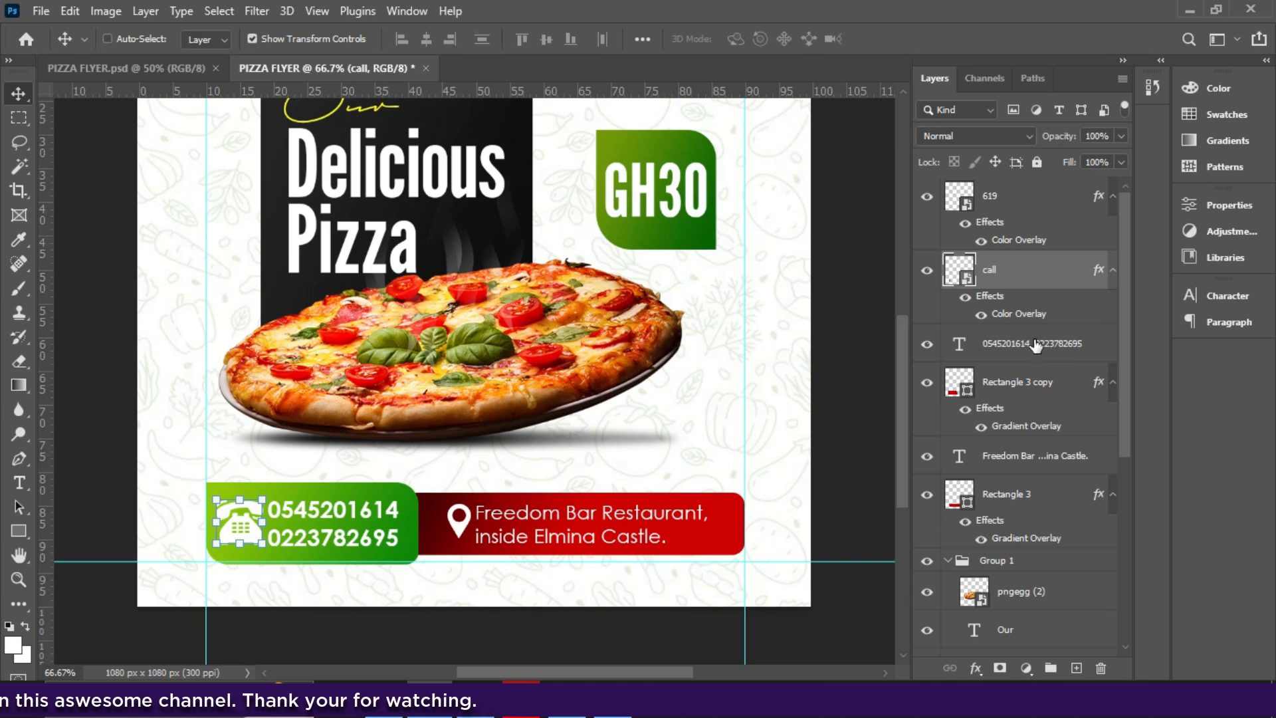
ctrl+click(1007, 352)
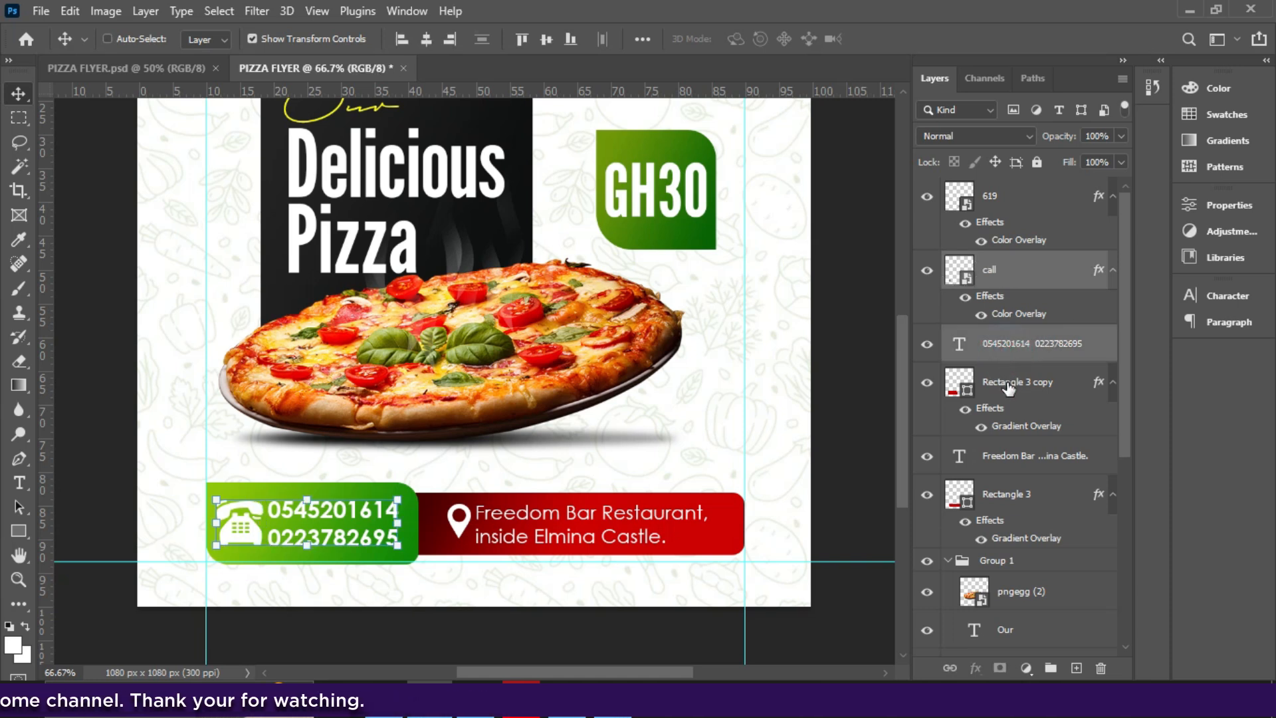
ctrl+click(1006, 382)
- Narrow the green phone box from the left and stretch the red bar to 770 px behind it
drag(205, 527, 236, 527)
key(Return)
click(722, 549)
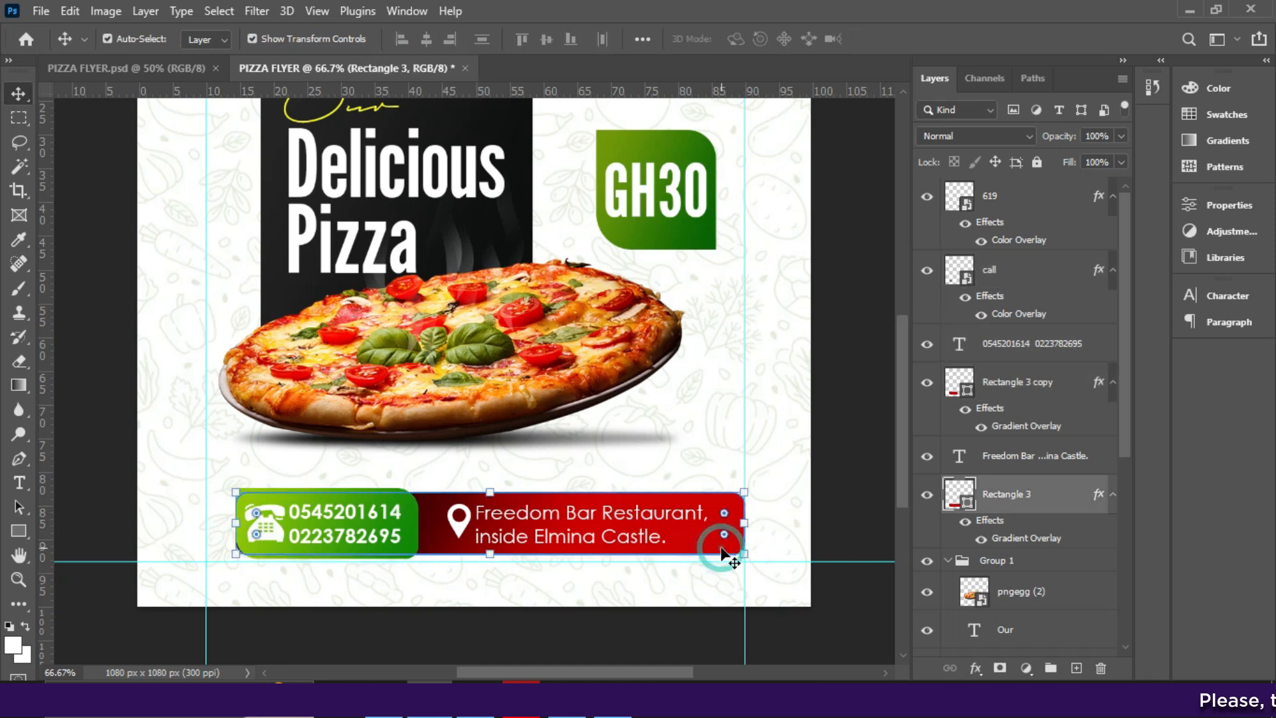
click(25, 530)
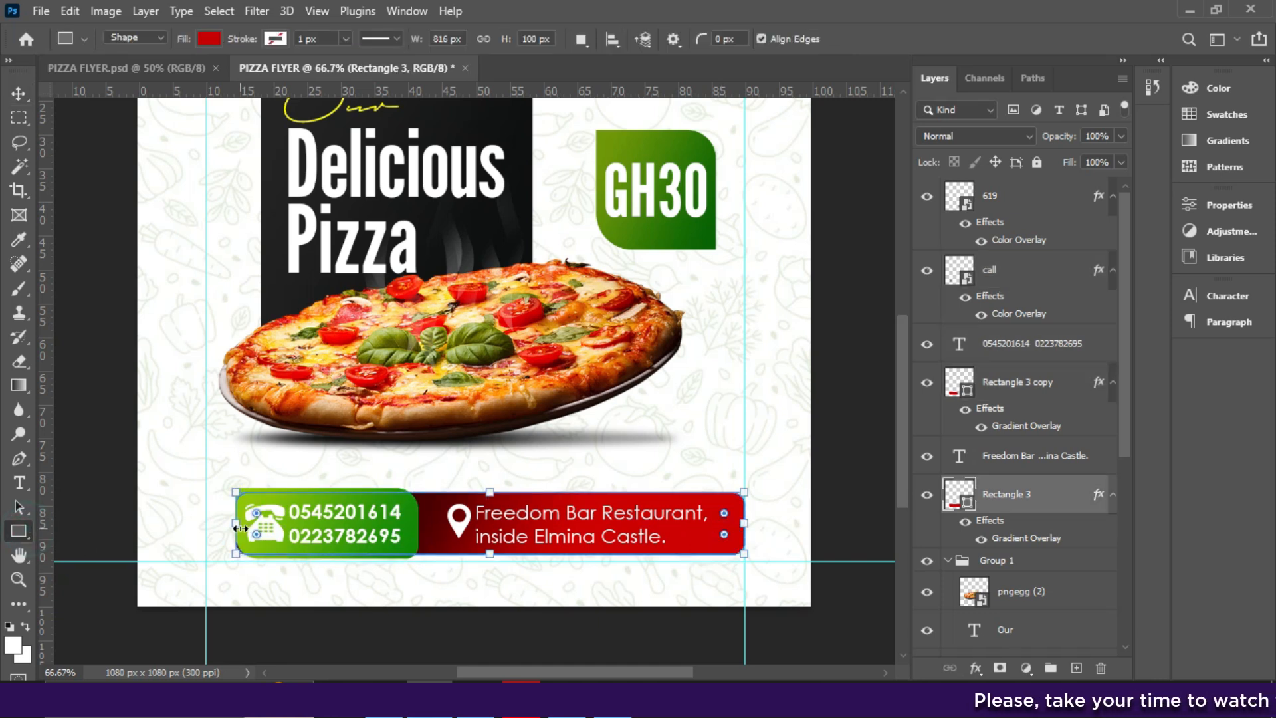
drag(239, 528, 352, 527)
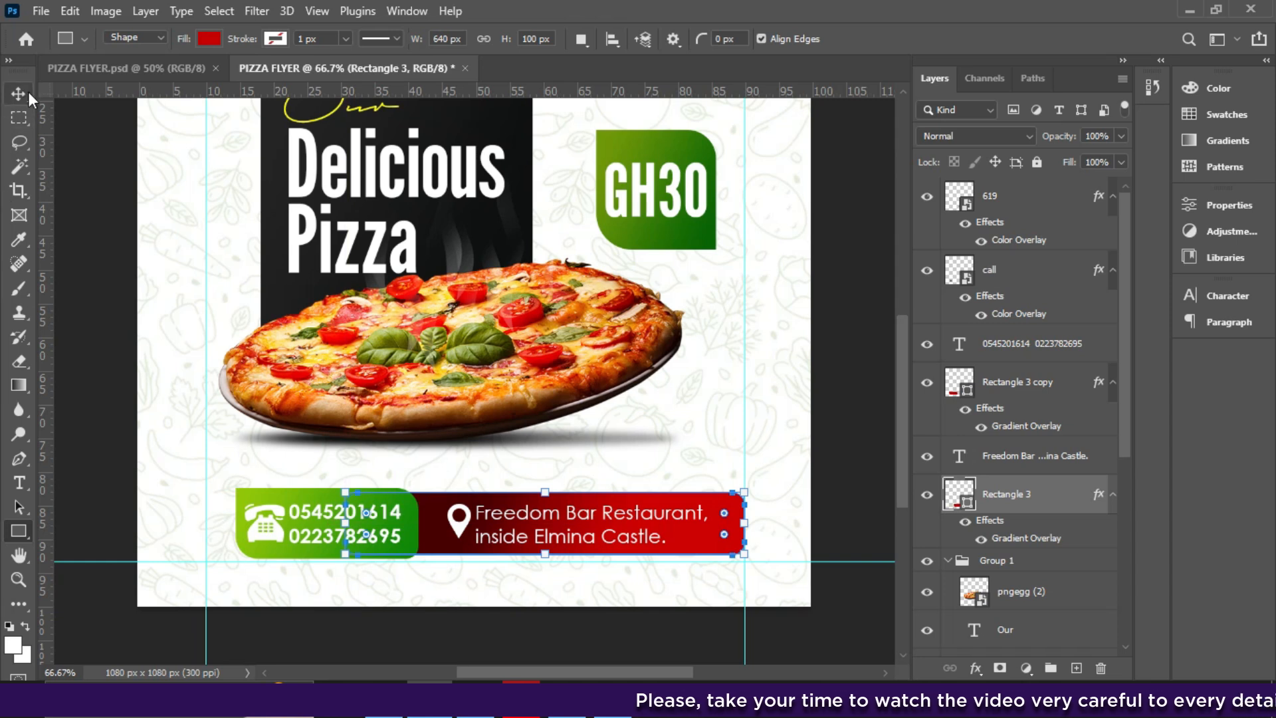
drag(346, 521, 267, 513)
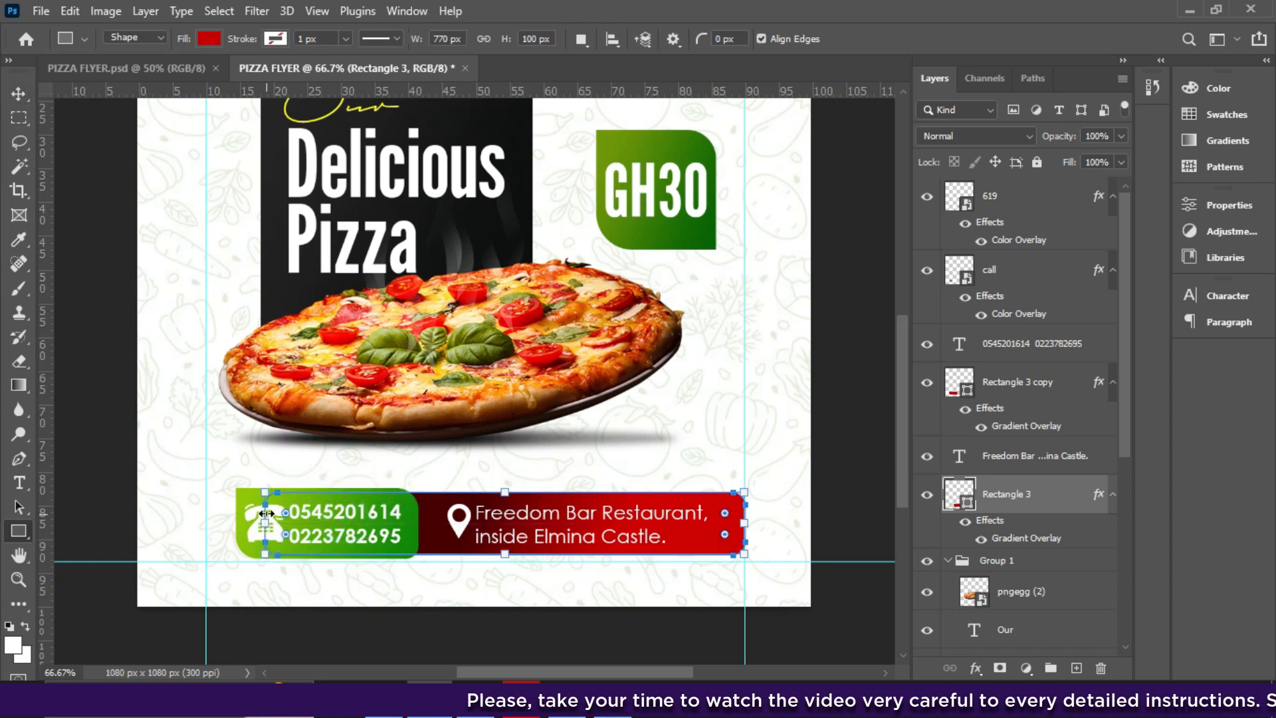
click(19, 93)
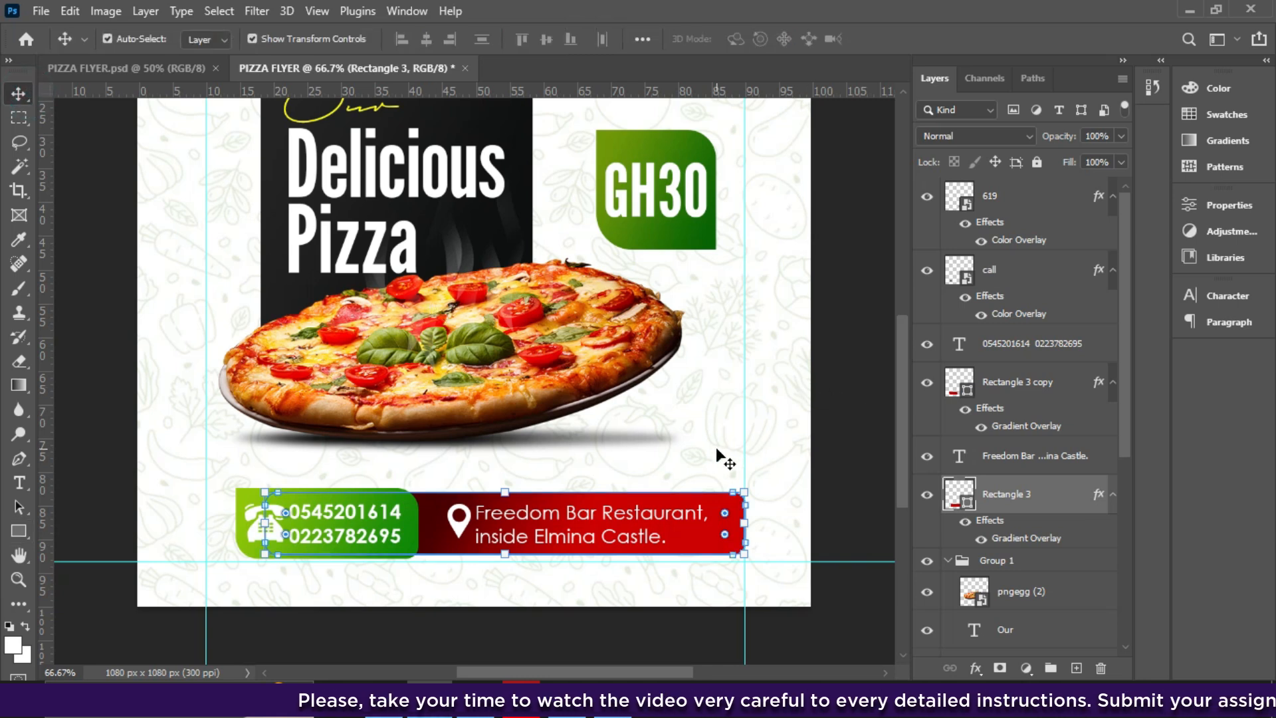
- Group the phone box, location text, phone numbers, phone icon and pin icon layers together
ctrl+click(998, 383)
ctrl+click(1005, 466)
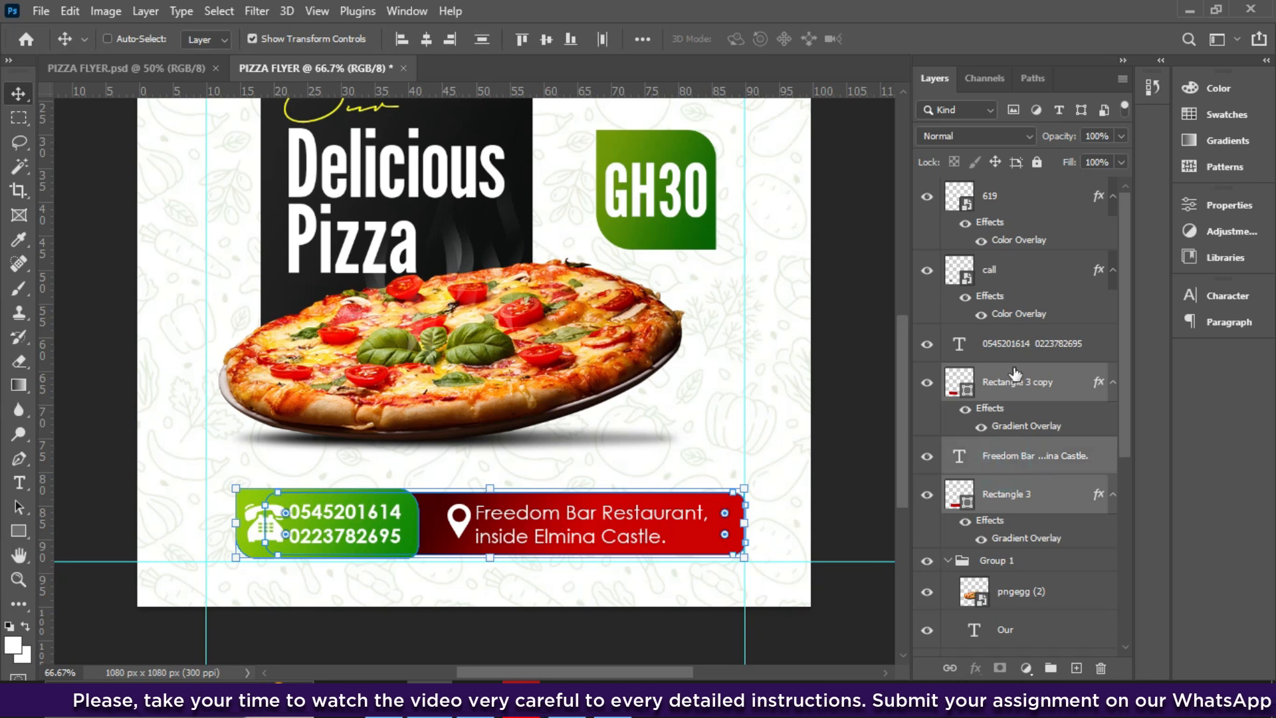
ctrl+click(1012, 346)
ctrl+click(1005, 282)
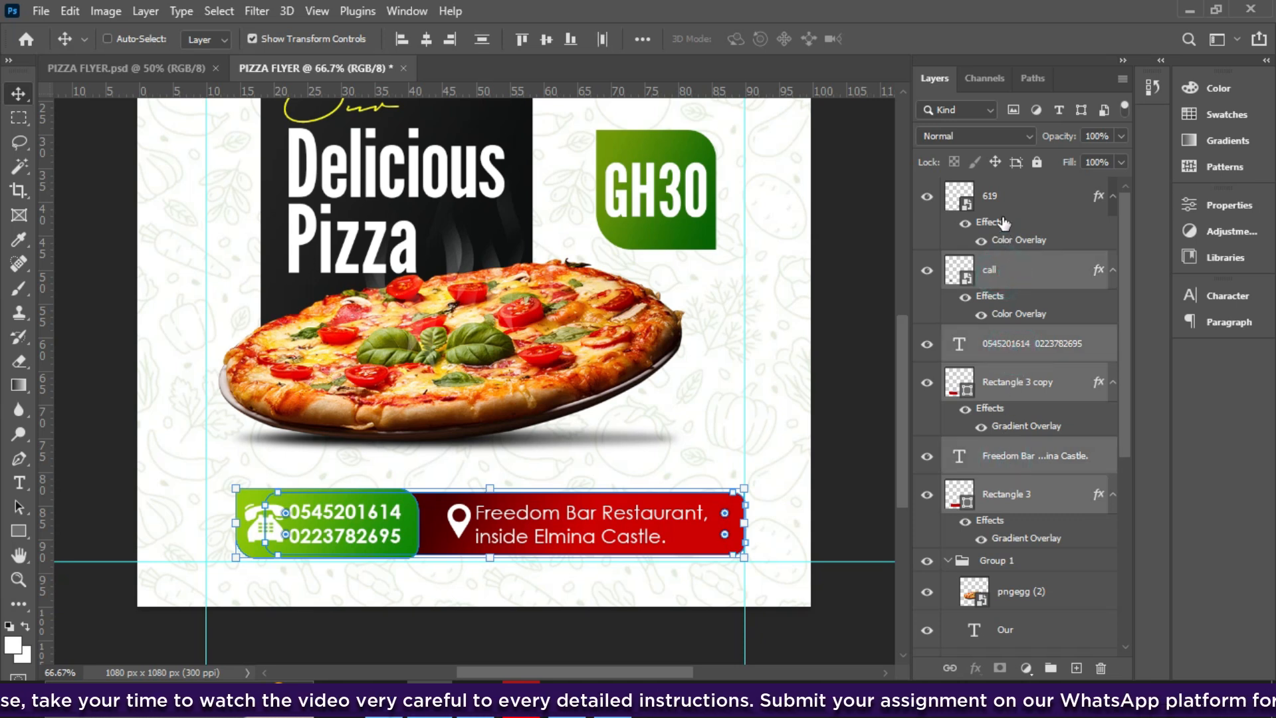
ctrl+click(1001, 221)
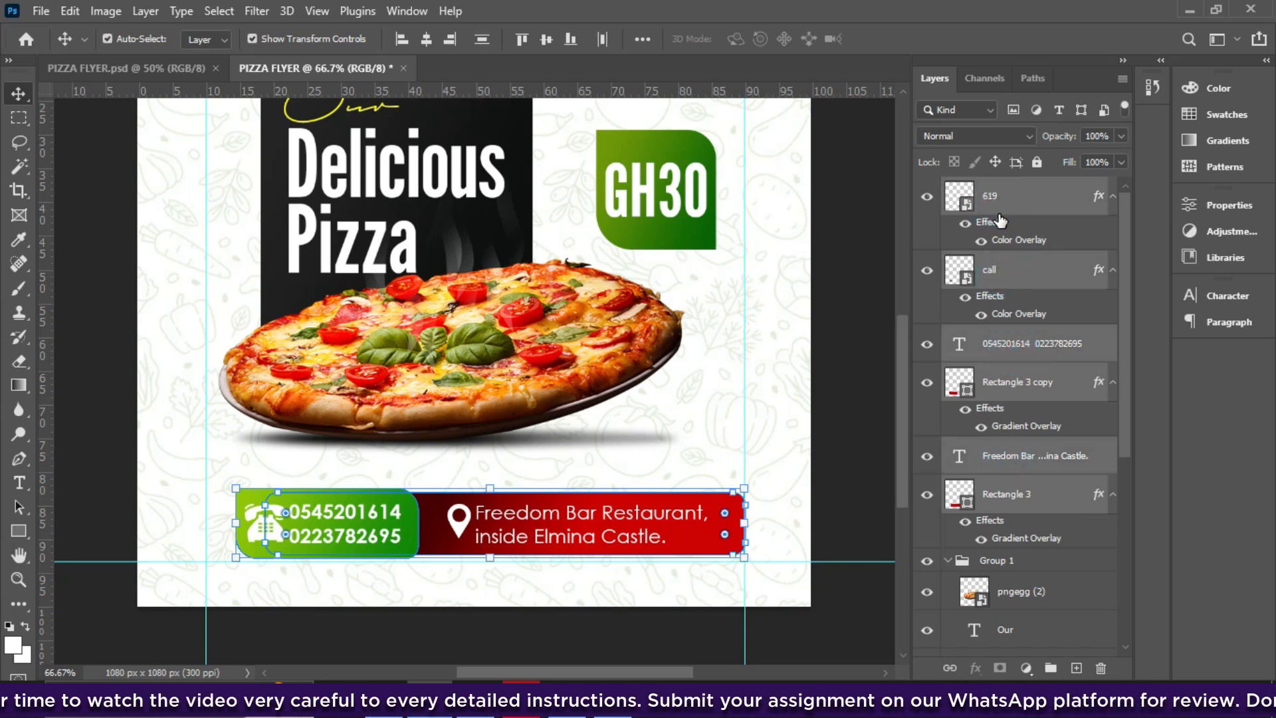
key(ctrl+g)
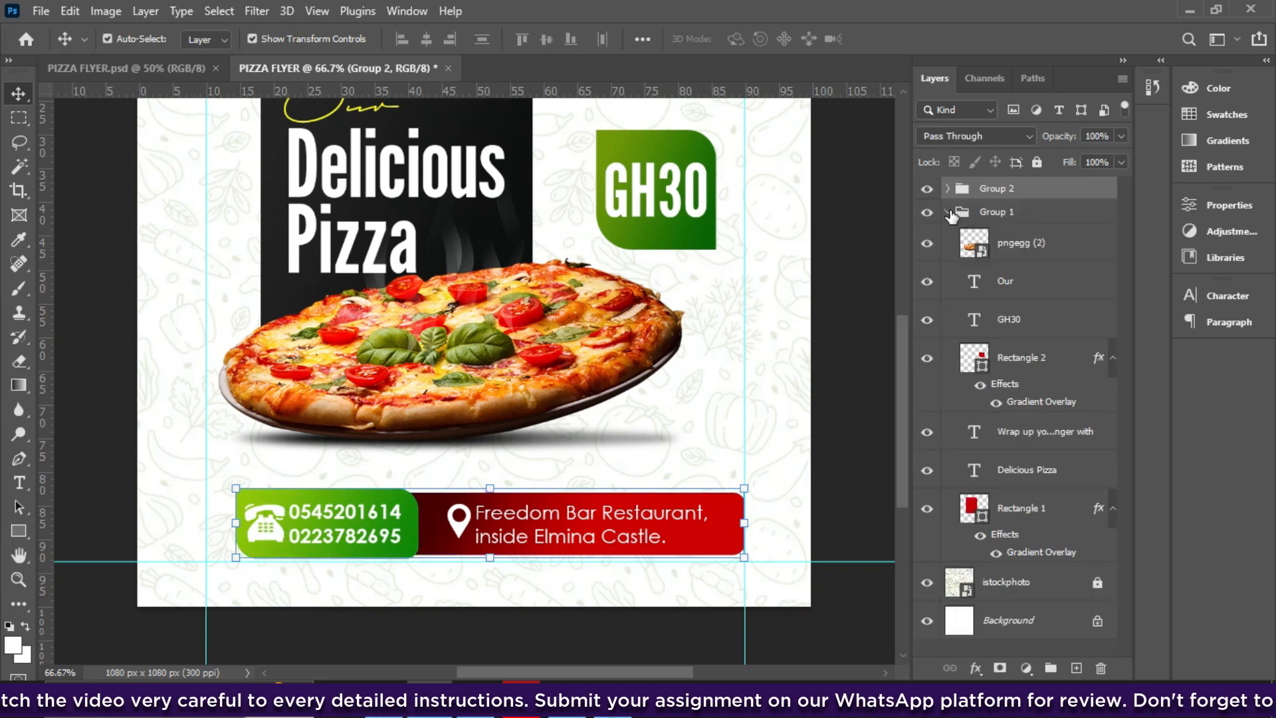
click(947, 189)
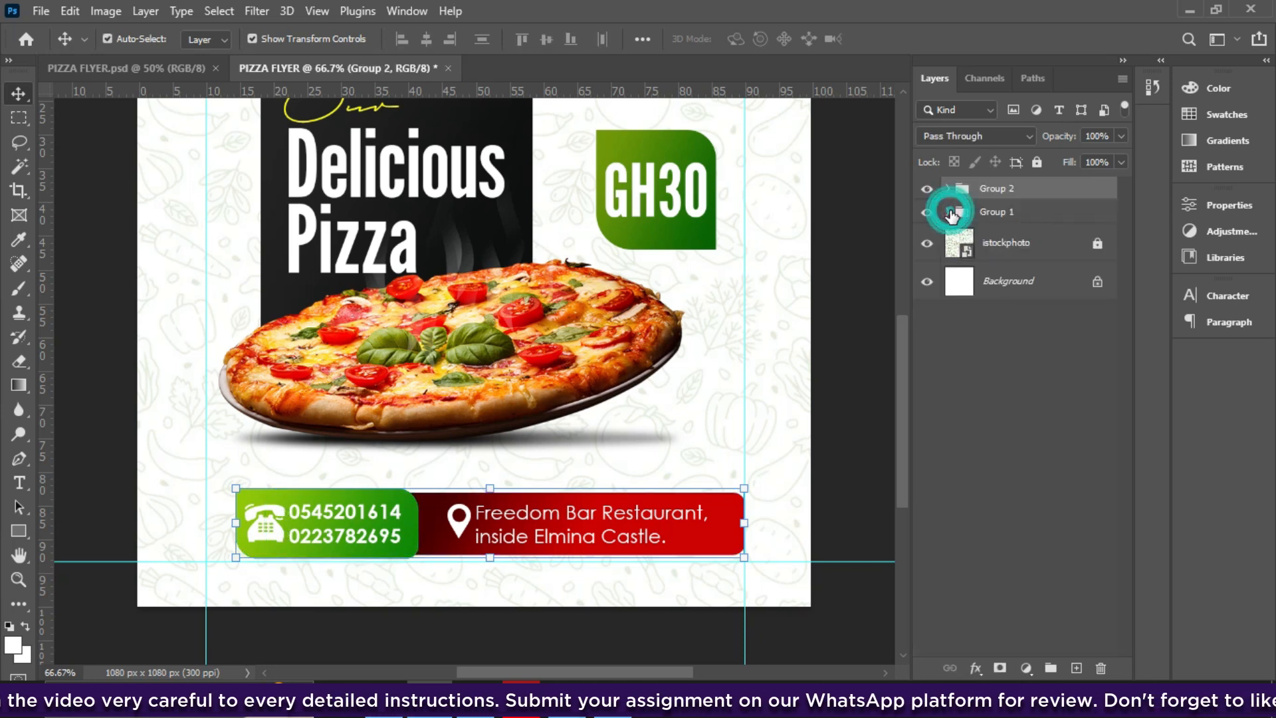
- Rename the new group LOCATION AND CONTACT and centre it horizontally on the canvas
double_click(1009, 188)
text(LOCATION AND CI)
text(NTACT)
click(1017, 214)
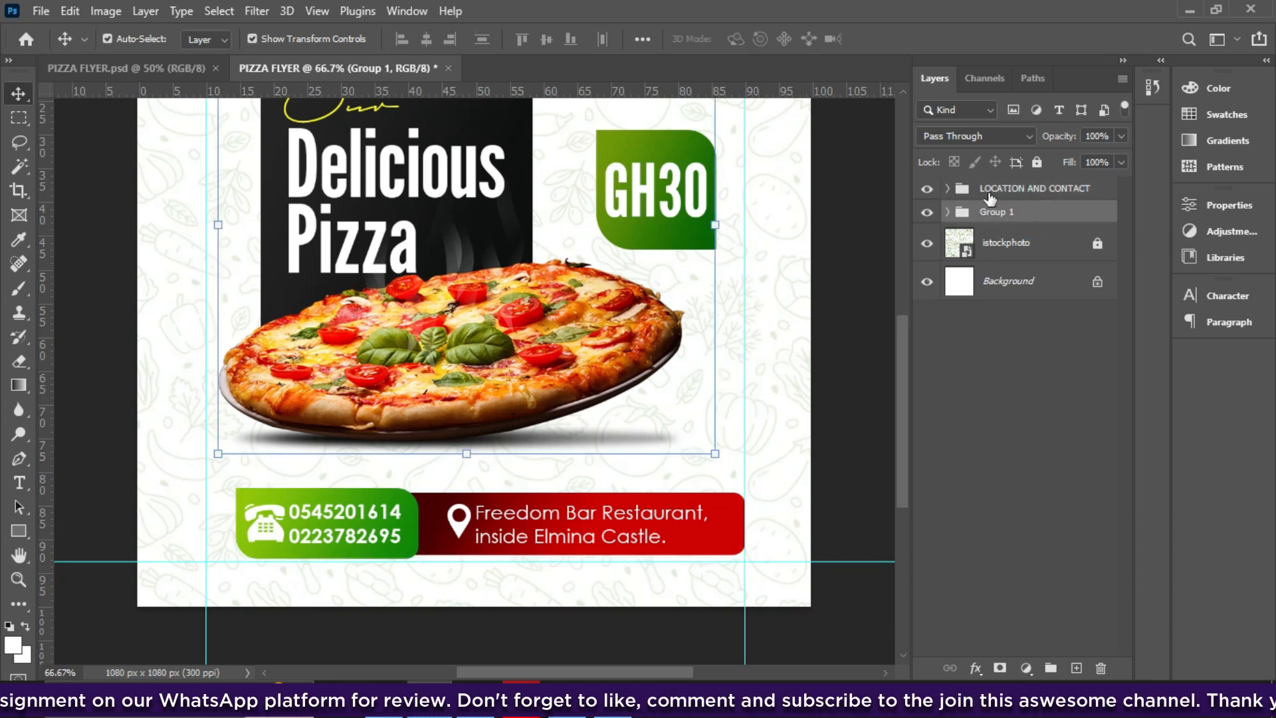
click(992, 193)
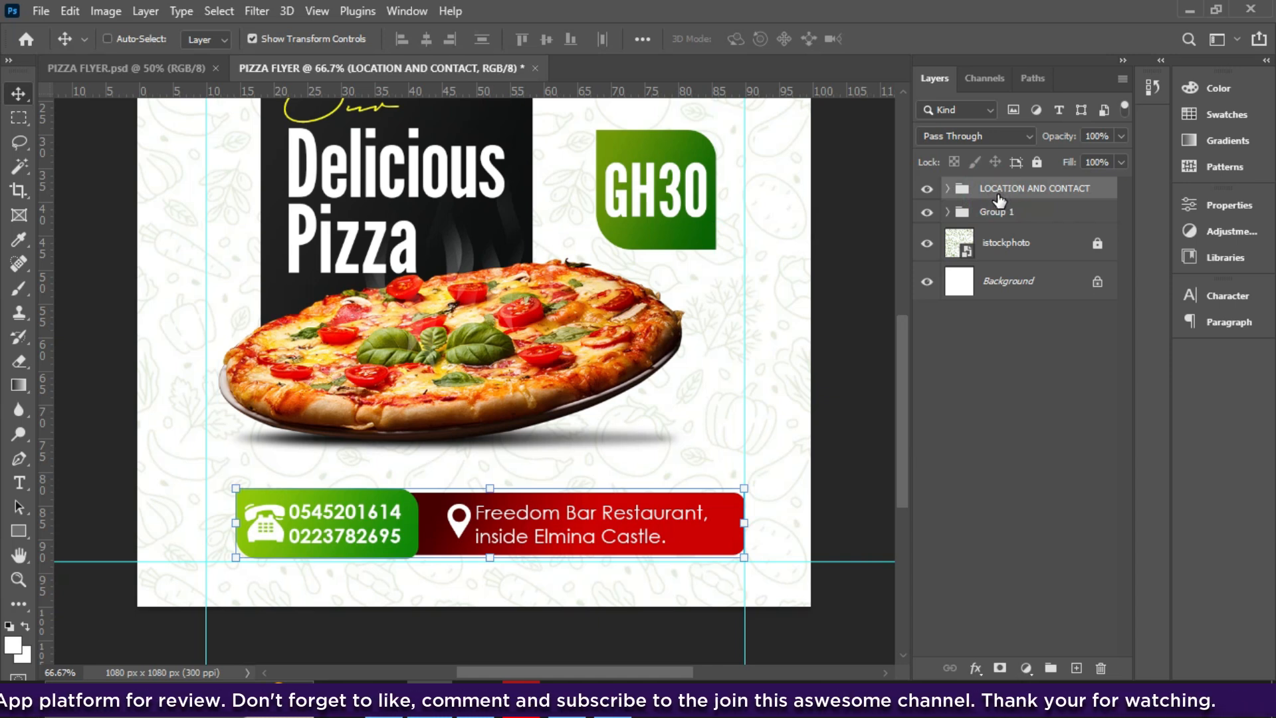
key(ctrl+a)
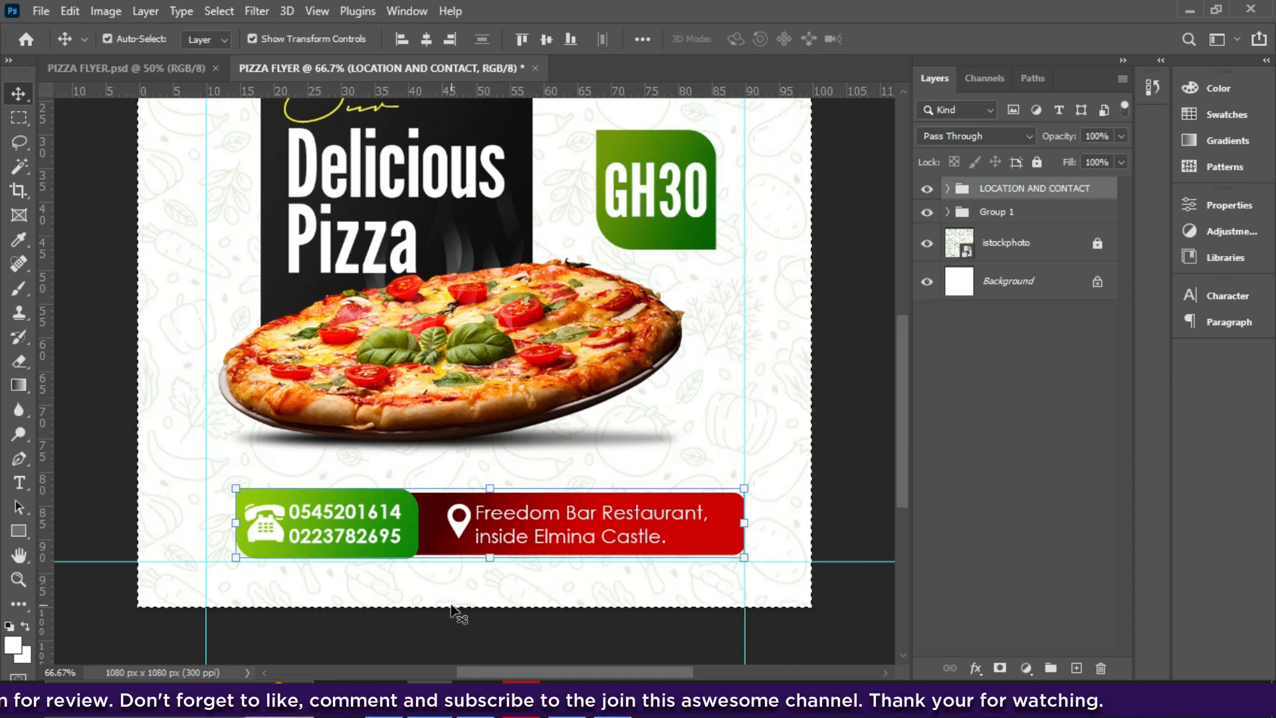
scroll(729, 444, left, 1)
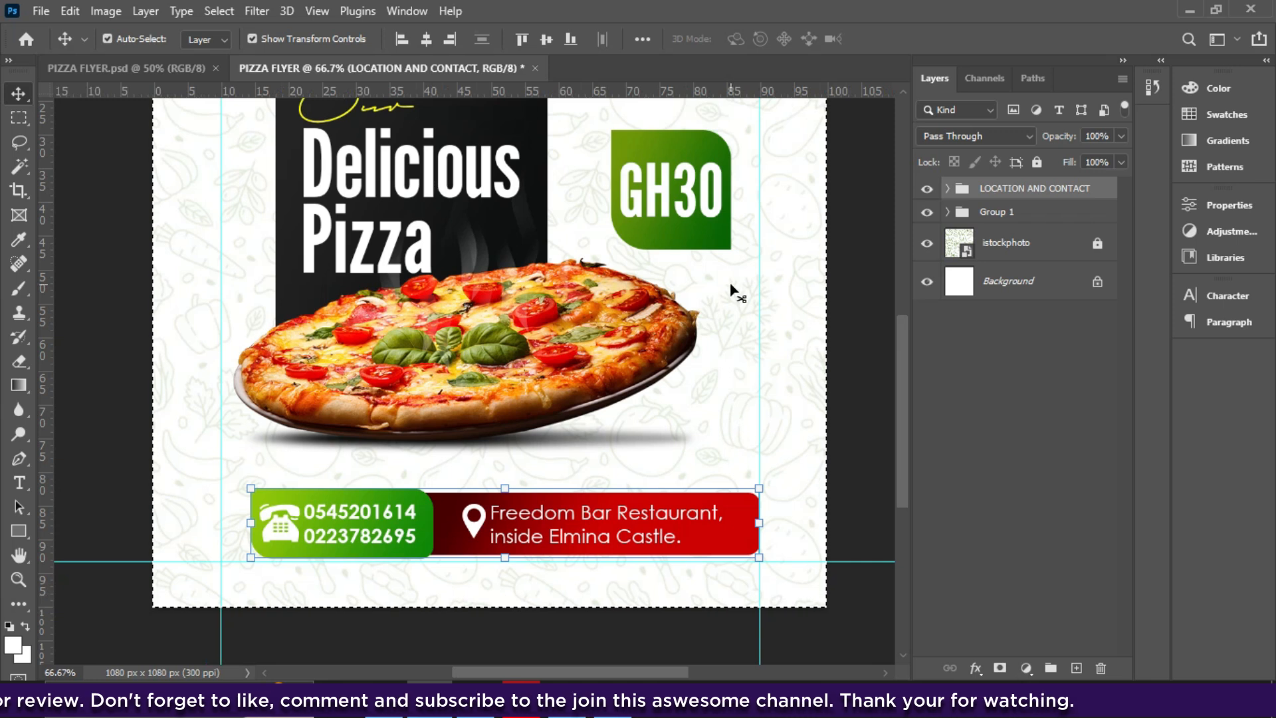
click(427, 38)
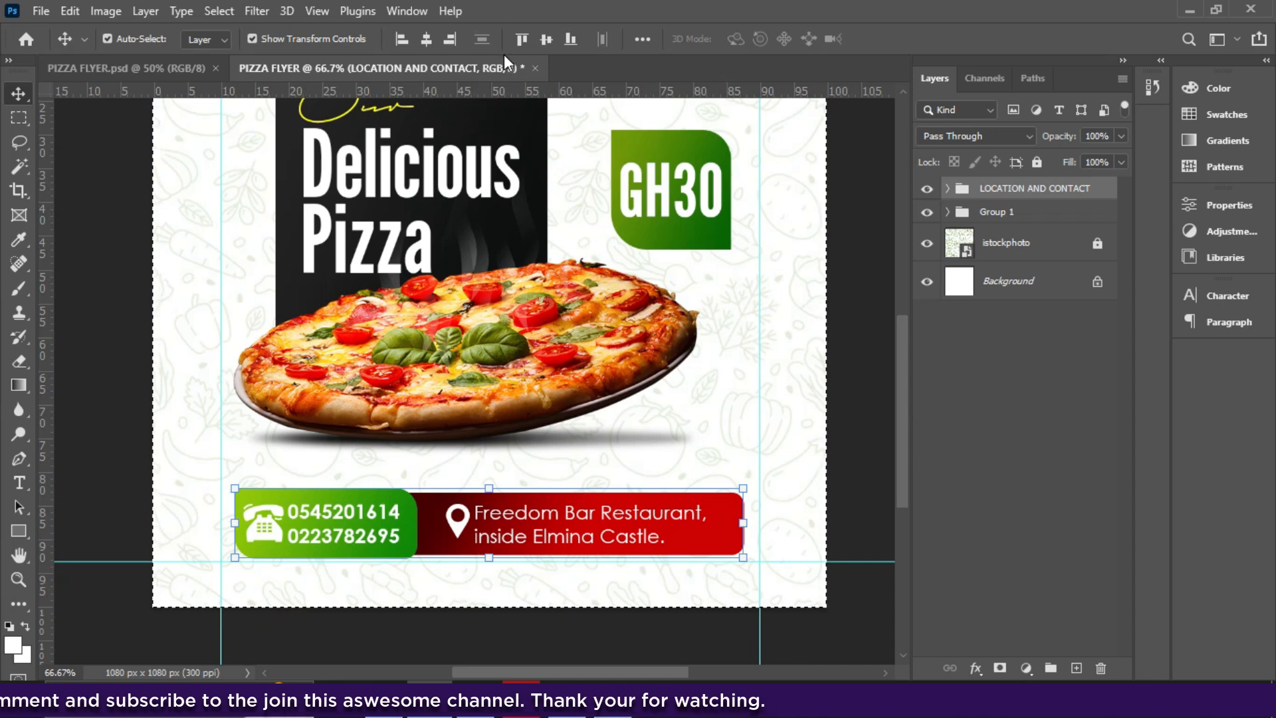
- Nudge Group 1 down and the LOCATION AND CONTACT bar up one arrow-key step each
key(ctrl)
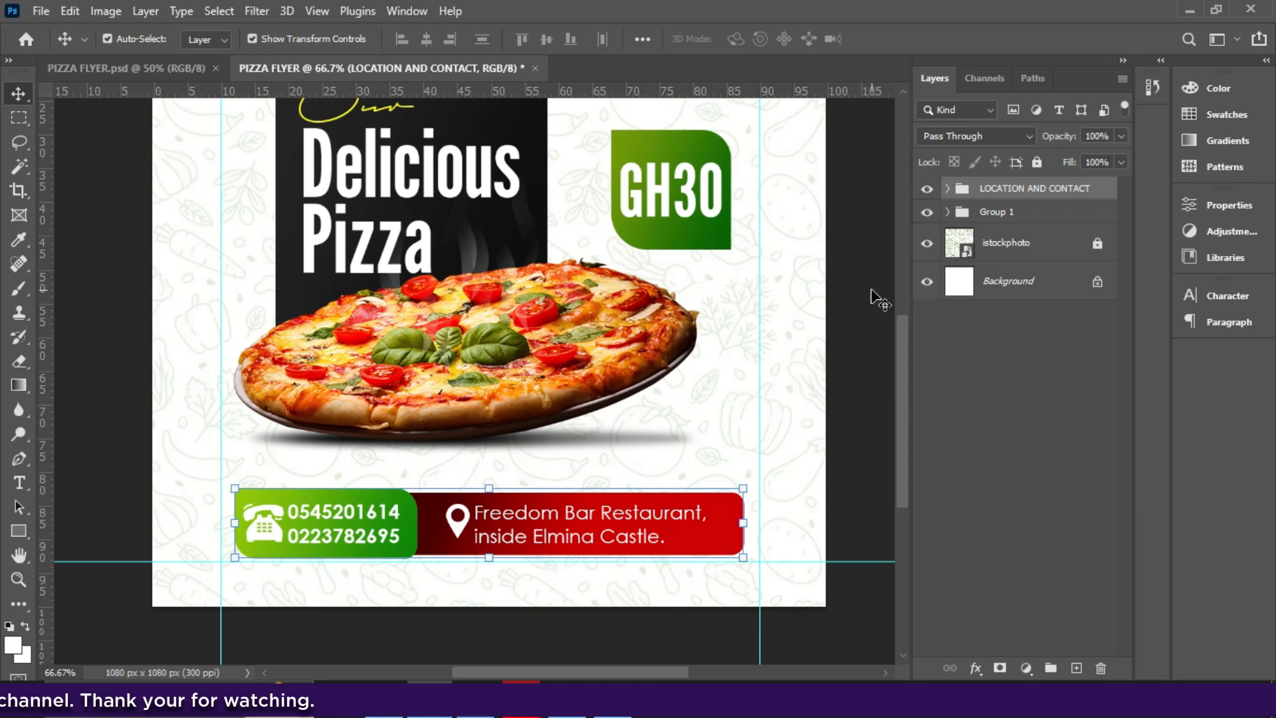
scroll(878, 299, down, 2)
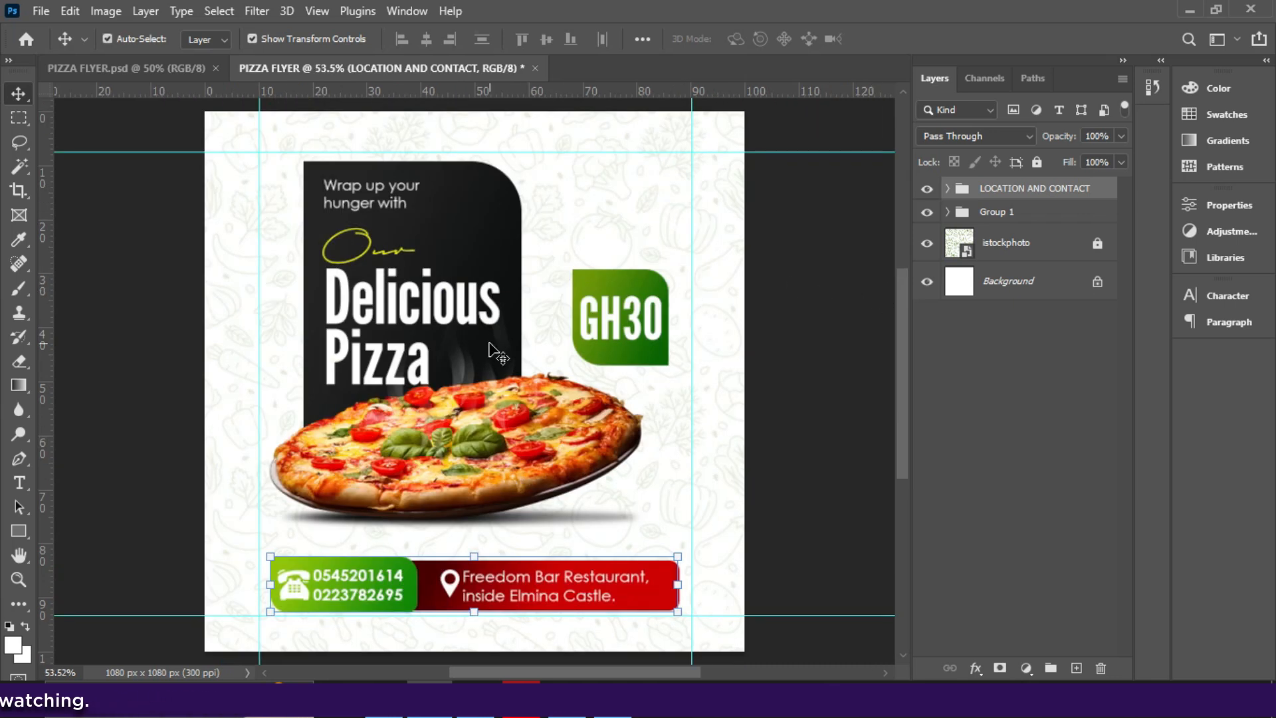
click(985, 213)
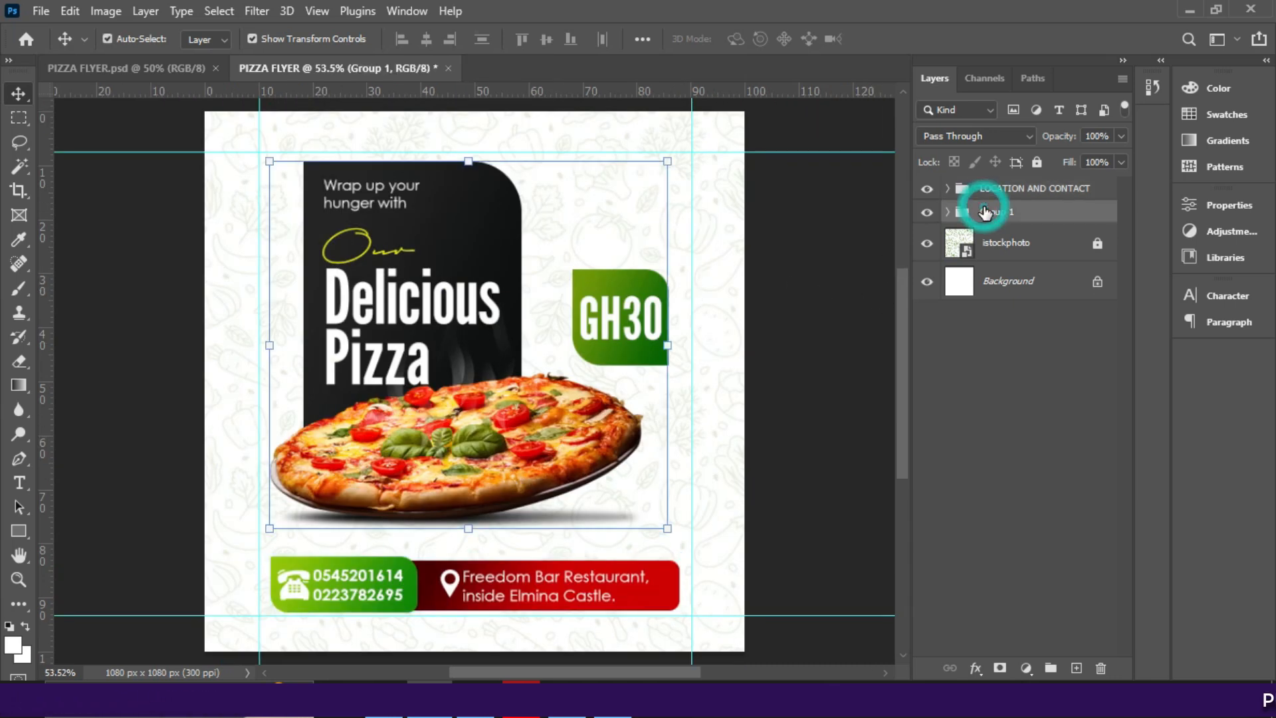
key(Down)
key(Down)
key(Down)
key(Down)
key(Down)
key(Down)
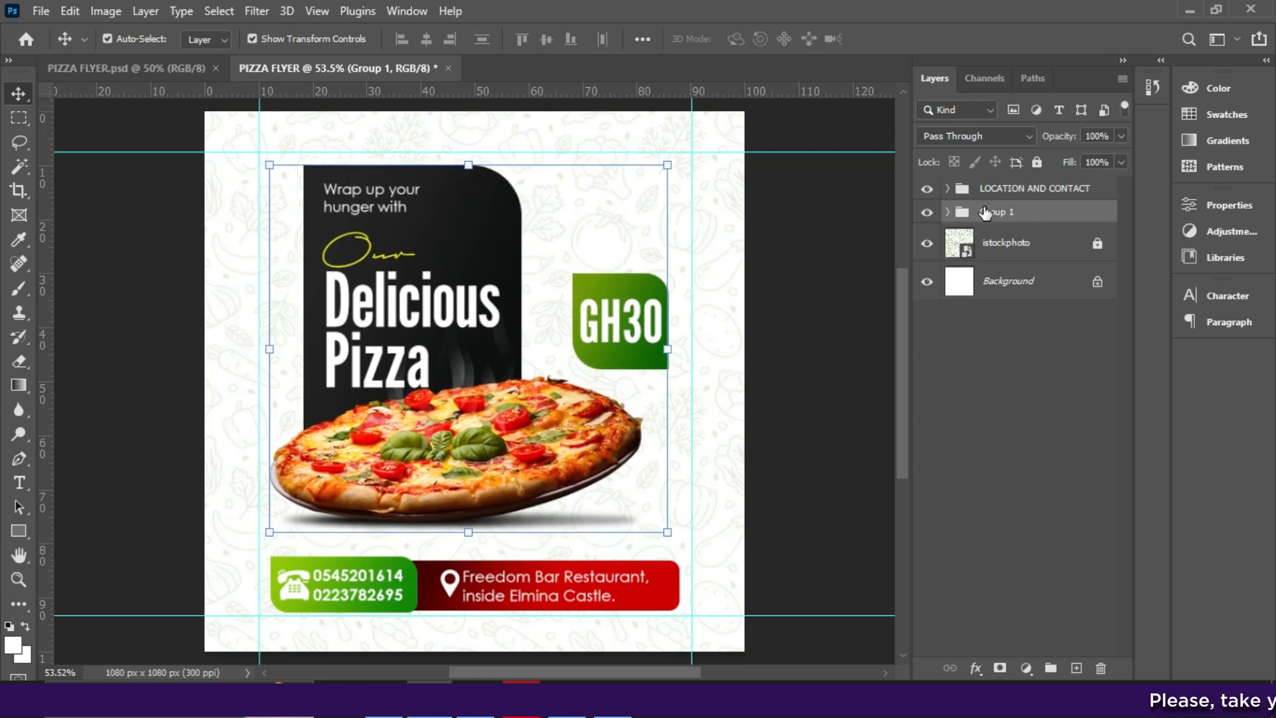
click(1001, 190)
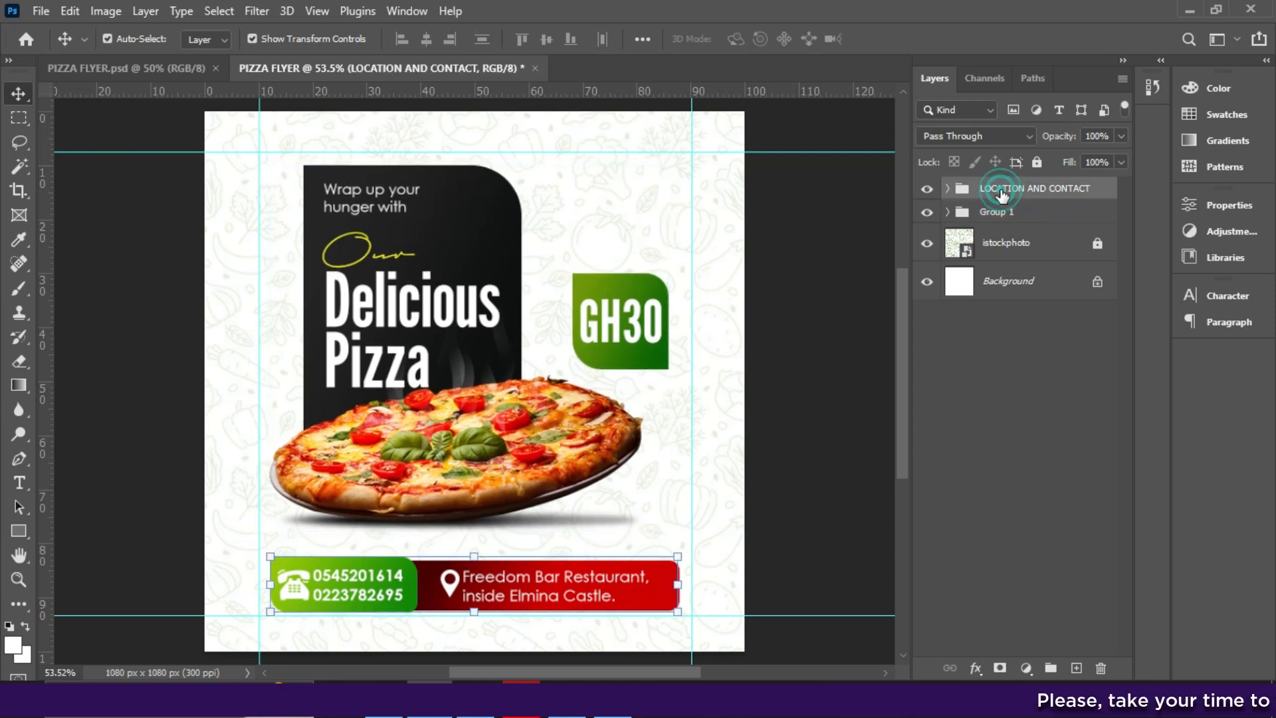
key(Up)
key(Up)
key(Up)
key(Up)
key(Up)
key(Up)
key(Up)
key(Up)
key(Up)
key(Up)
key(Up)
key(Up)
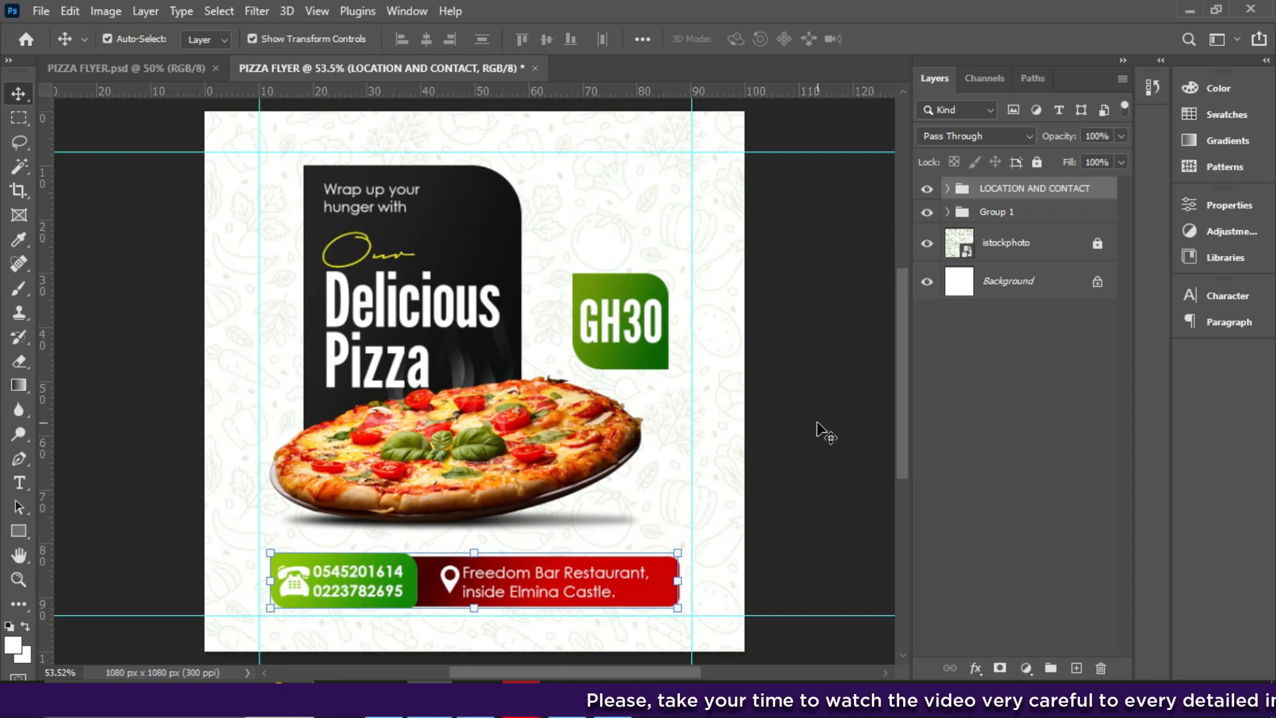
- Flip the leafpng layer horizontally and shift it right so the leaves frame the pizza
key(alt+Tab)
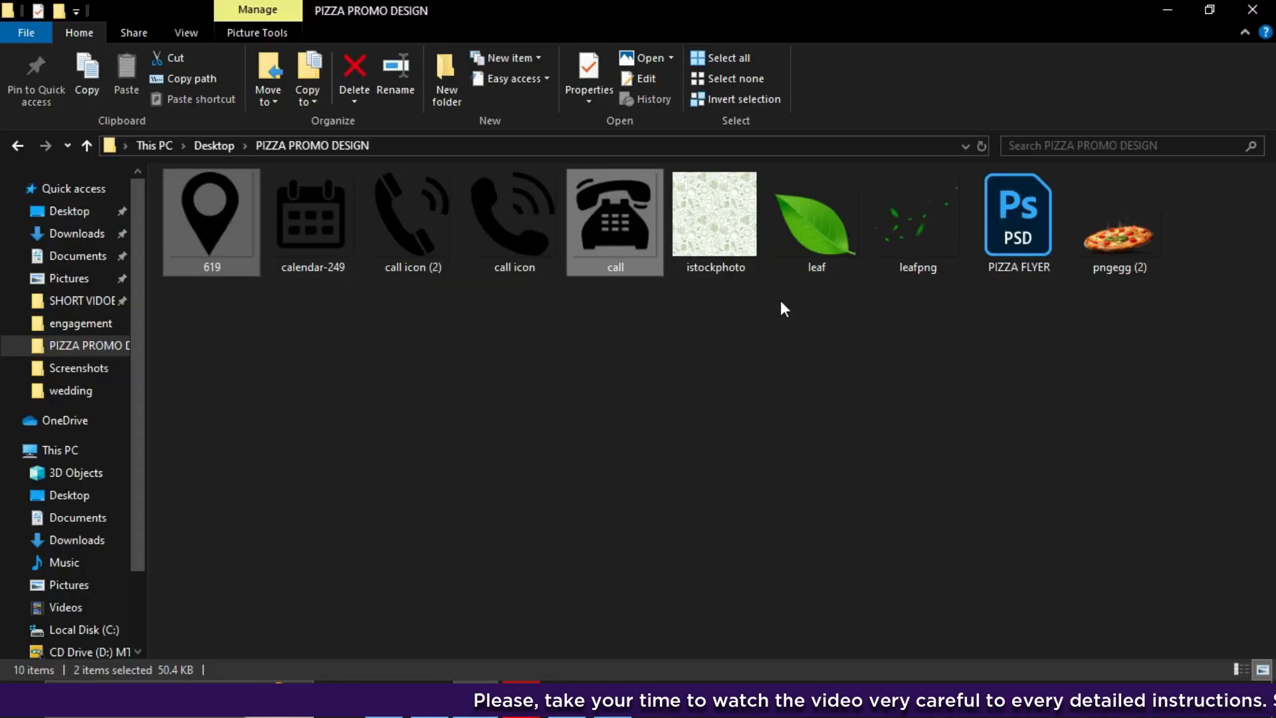
click(912, 242)
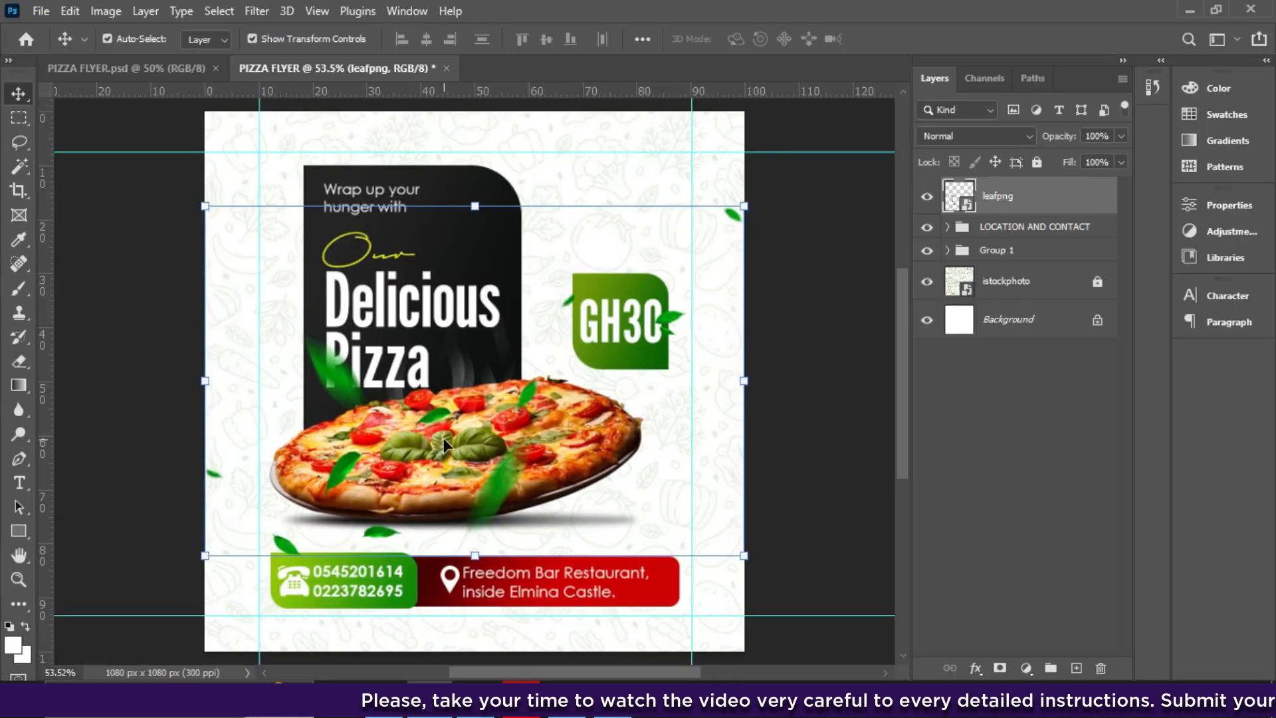
key(ctrl+t)
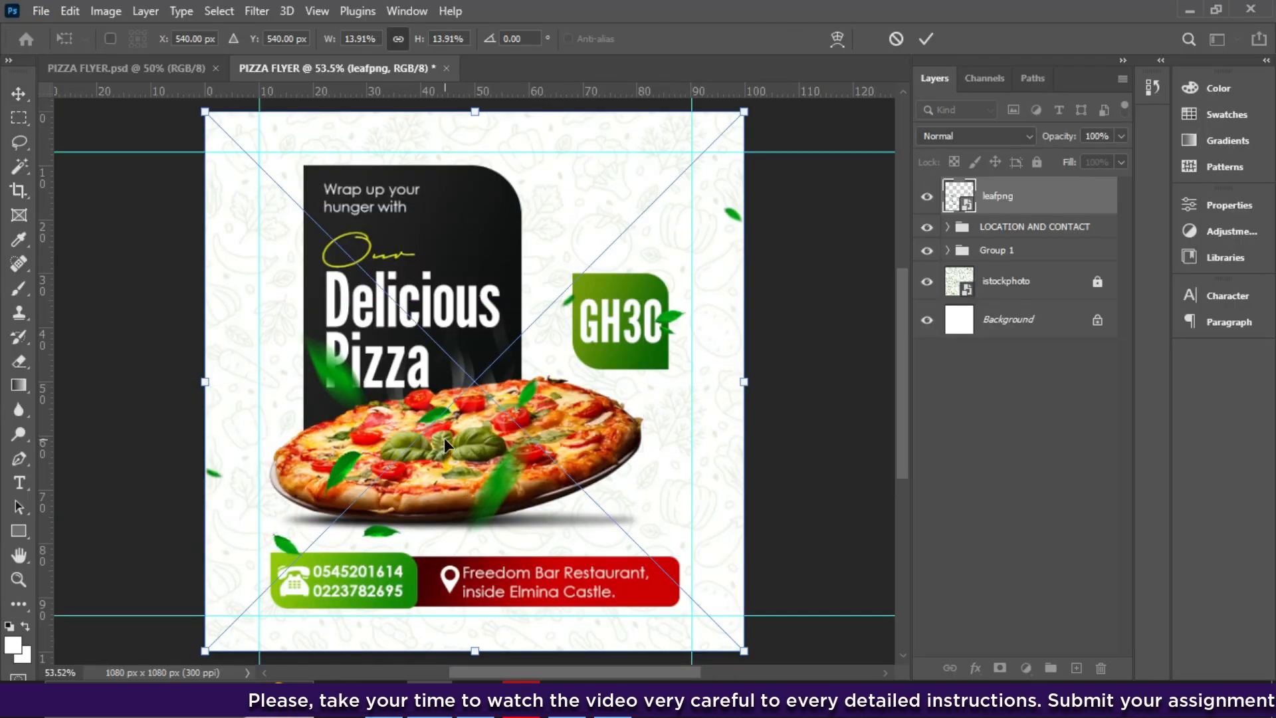
right_click(462, 398)
click(447, 432)
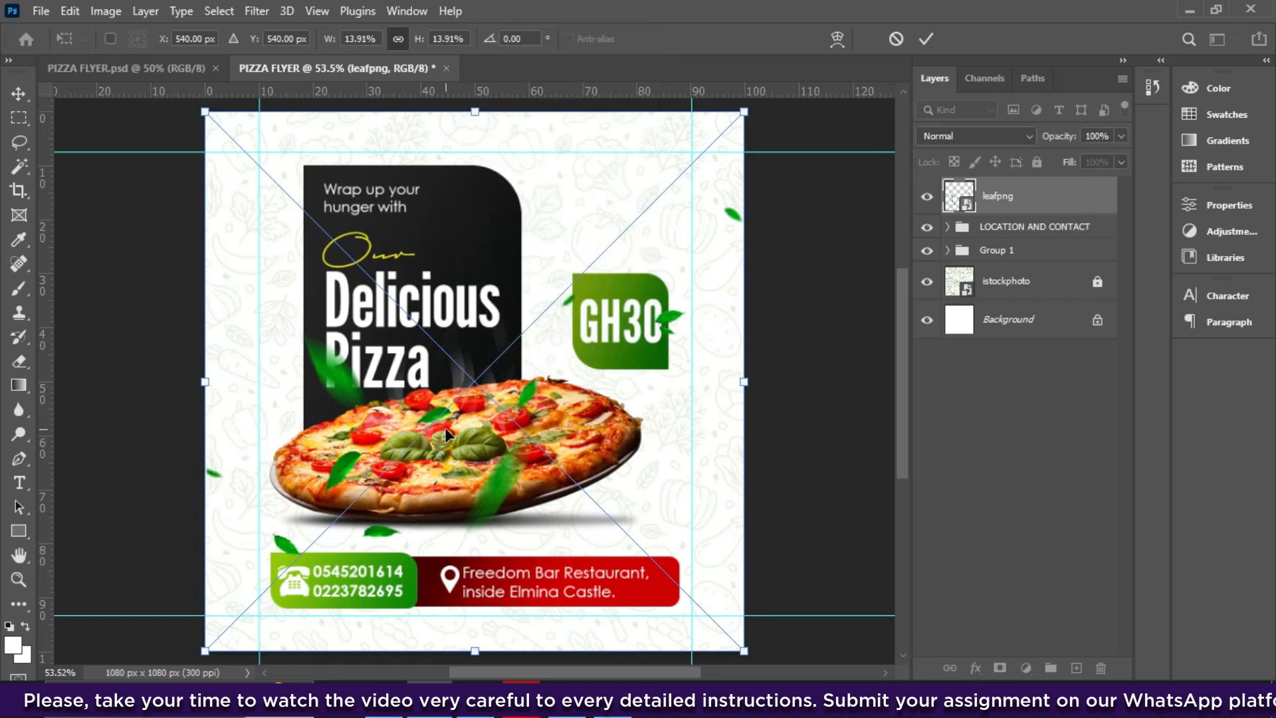
right_click(446, 433)
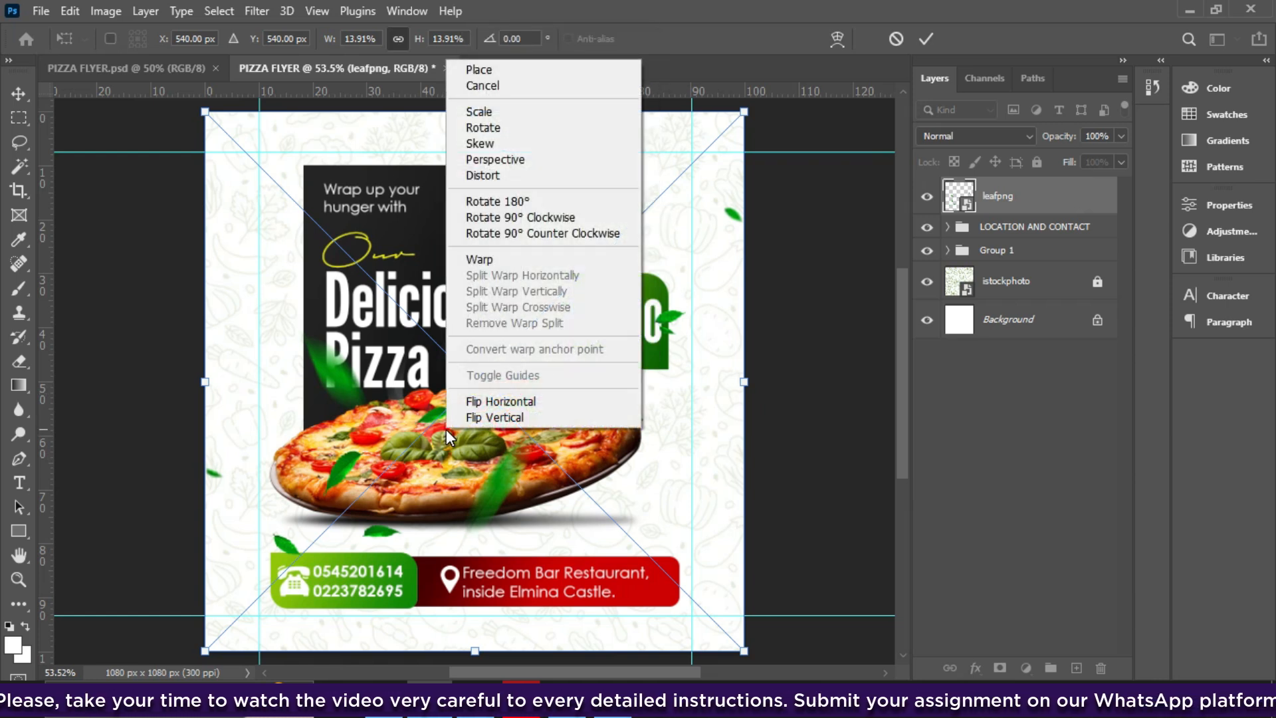
click(510, 401)
drag(509, 397, 605, 413)
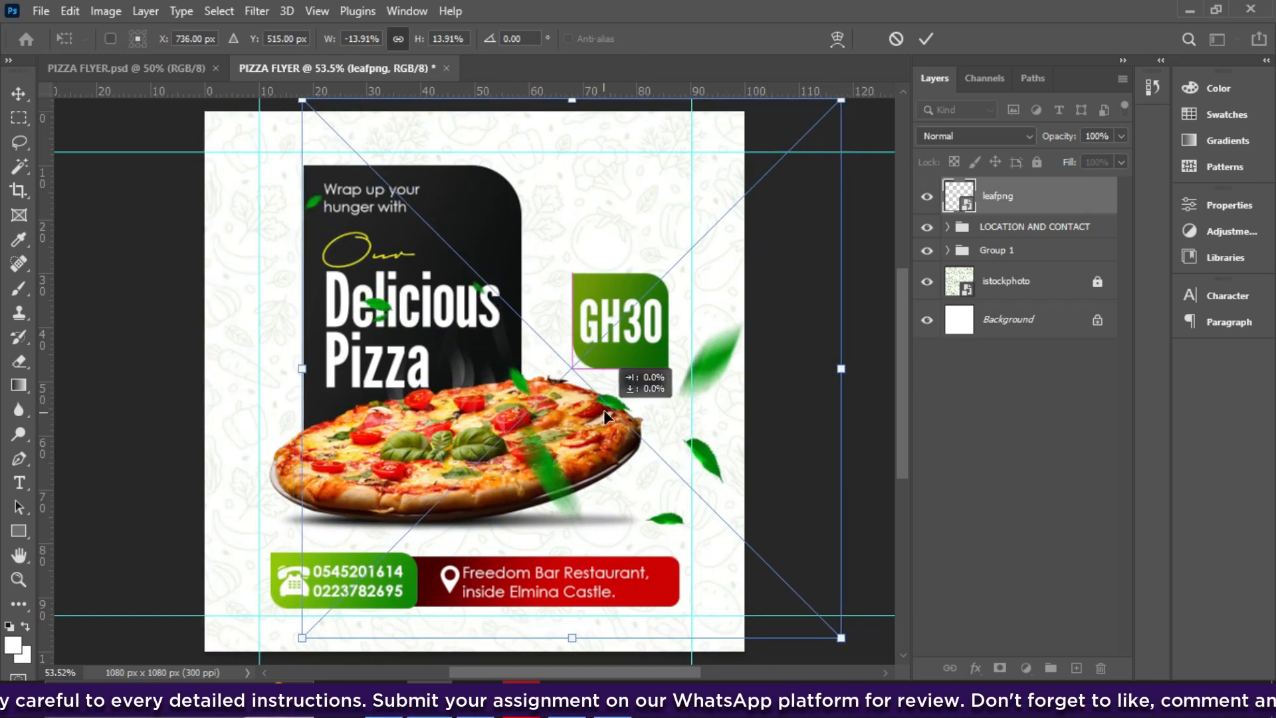
click(592, 414)
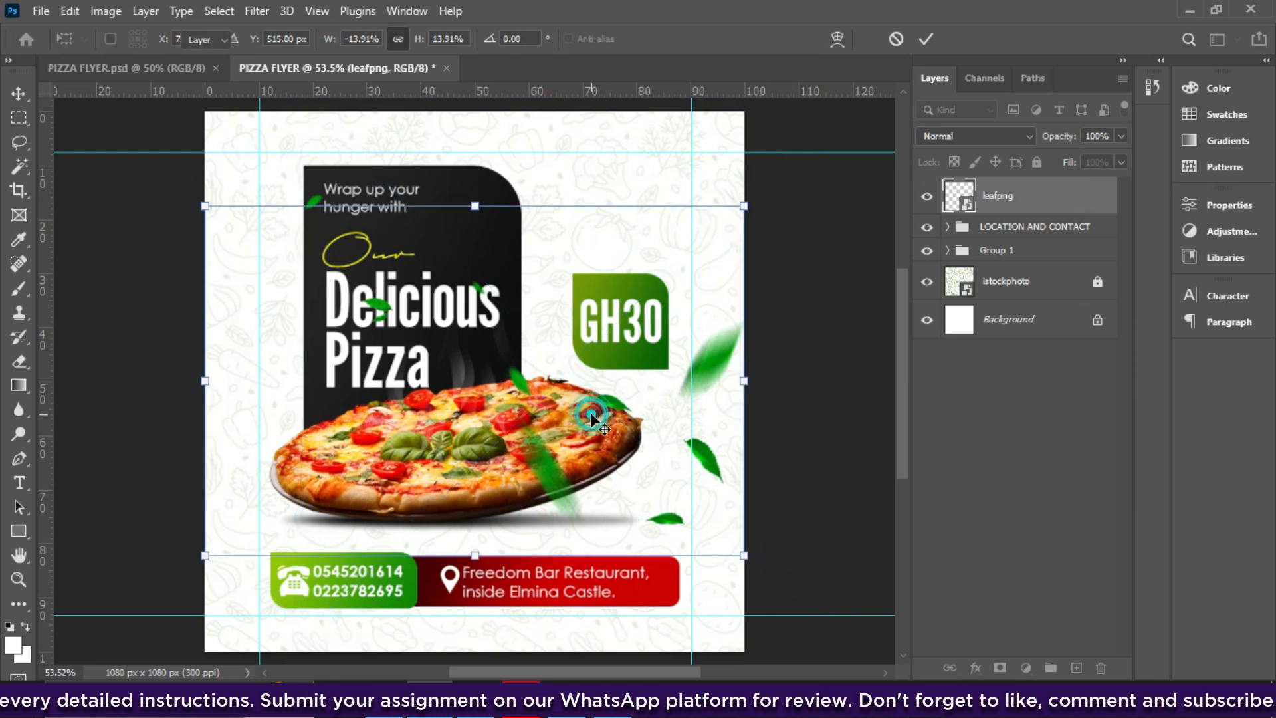
- Rasterize the leafpng layer and switch to the Eraser tool
right_click(1008, 200)
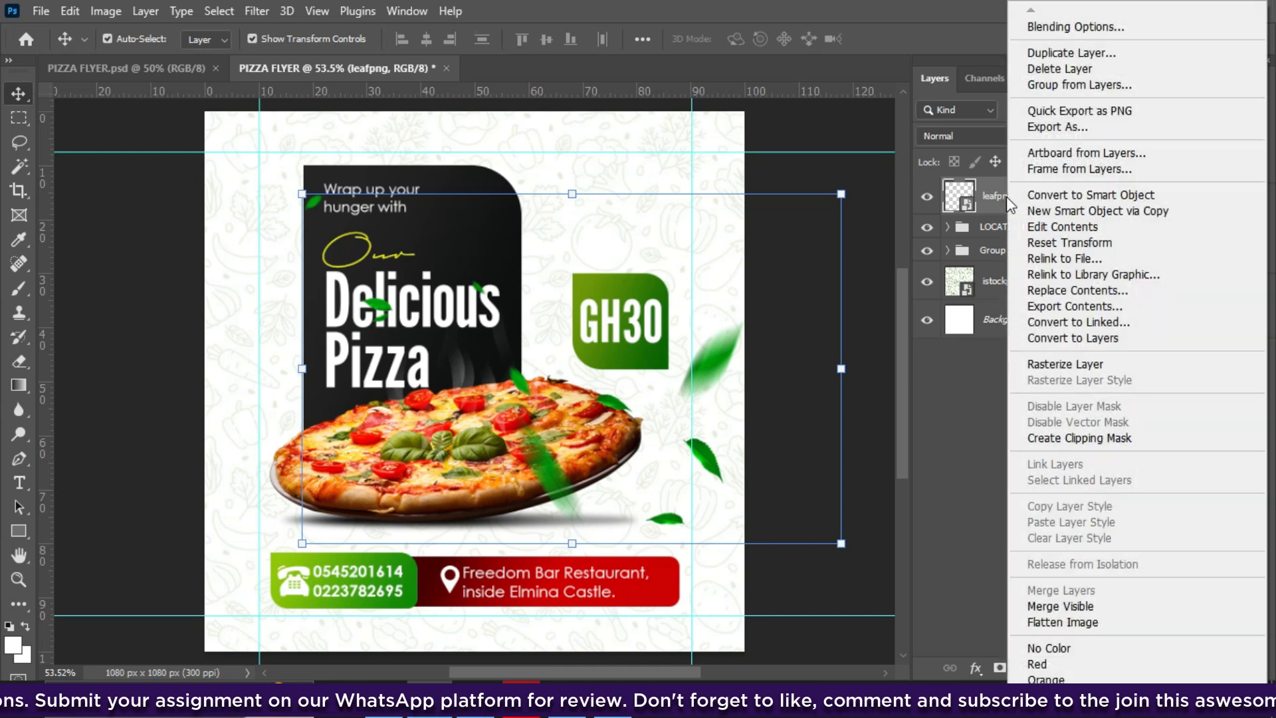
click(1064, 364)
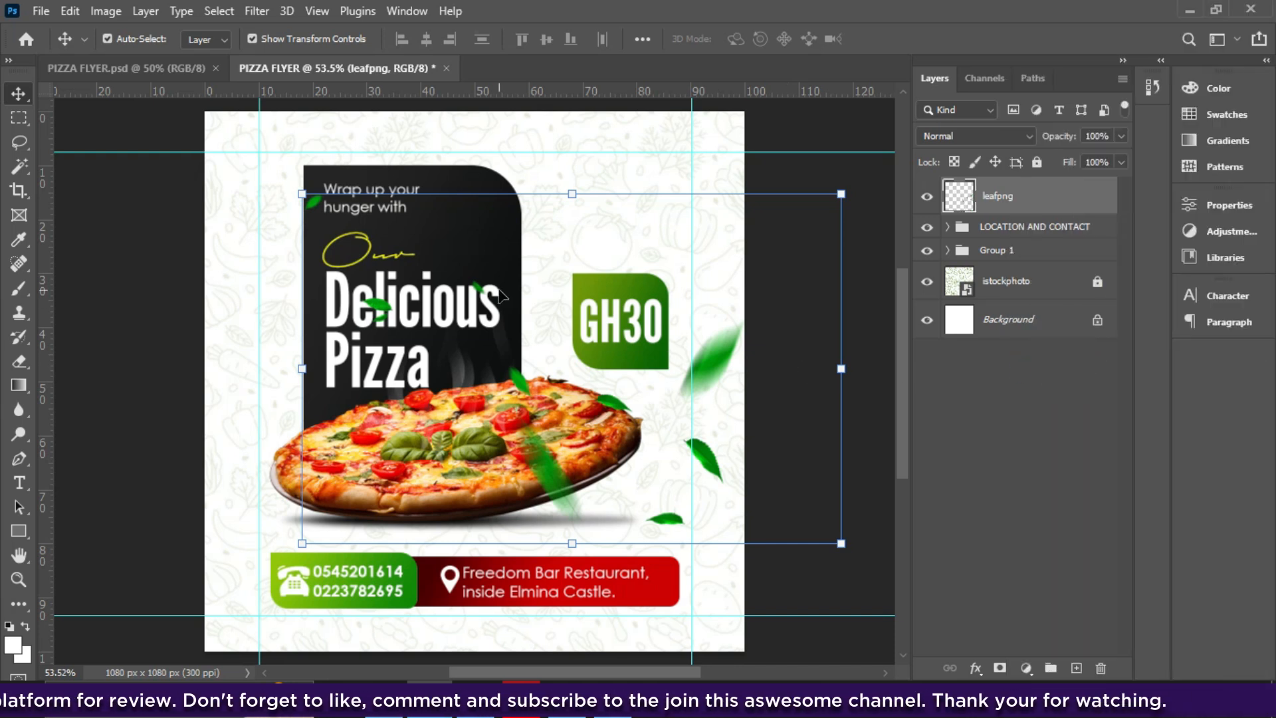
click(21, 364)
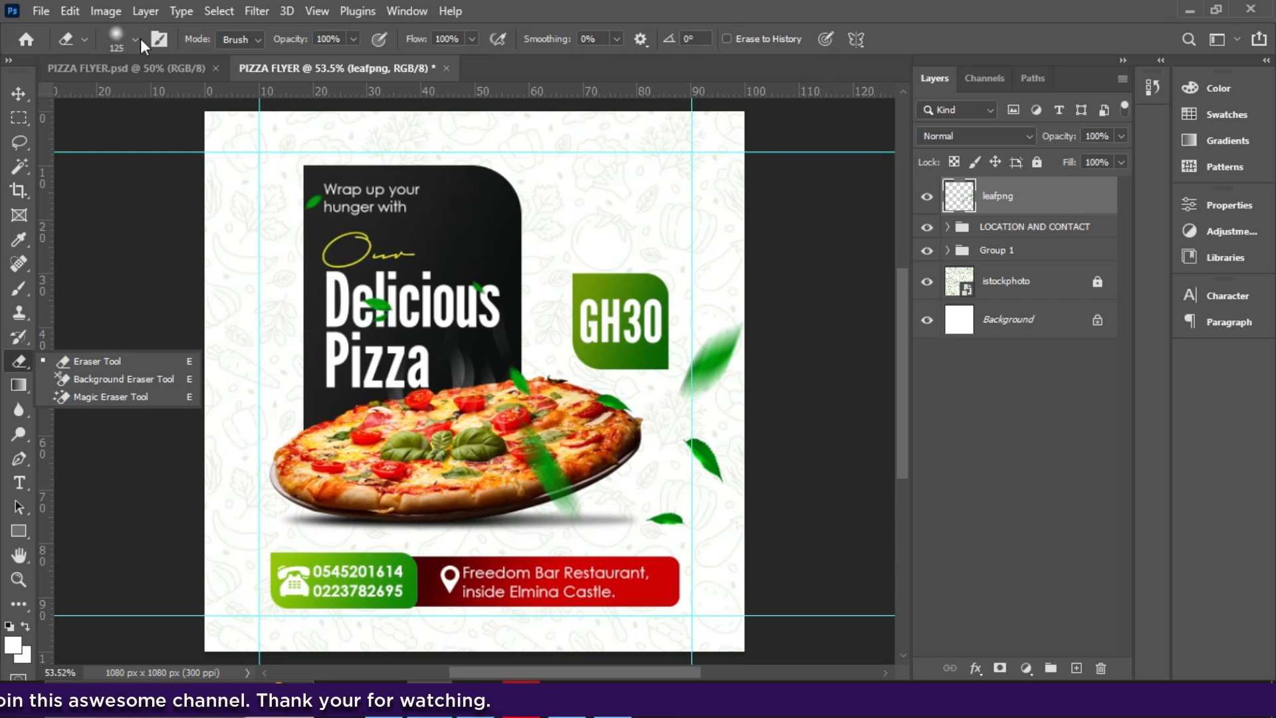
- Set the eraser to a Soft Round brush of about 180 px with 0% hardness
click(115, 35)
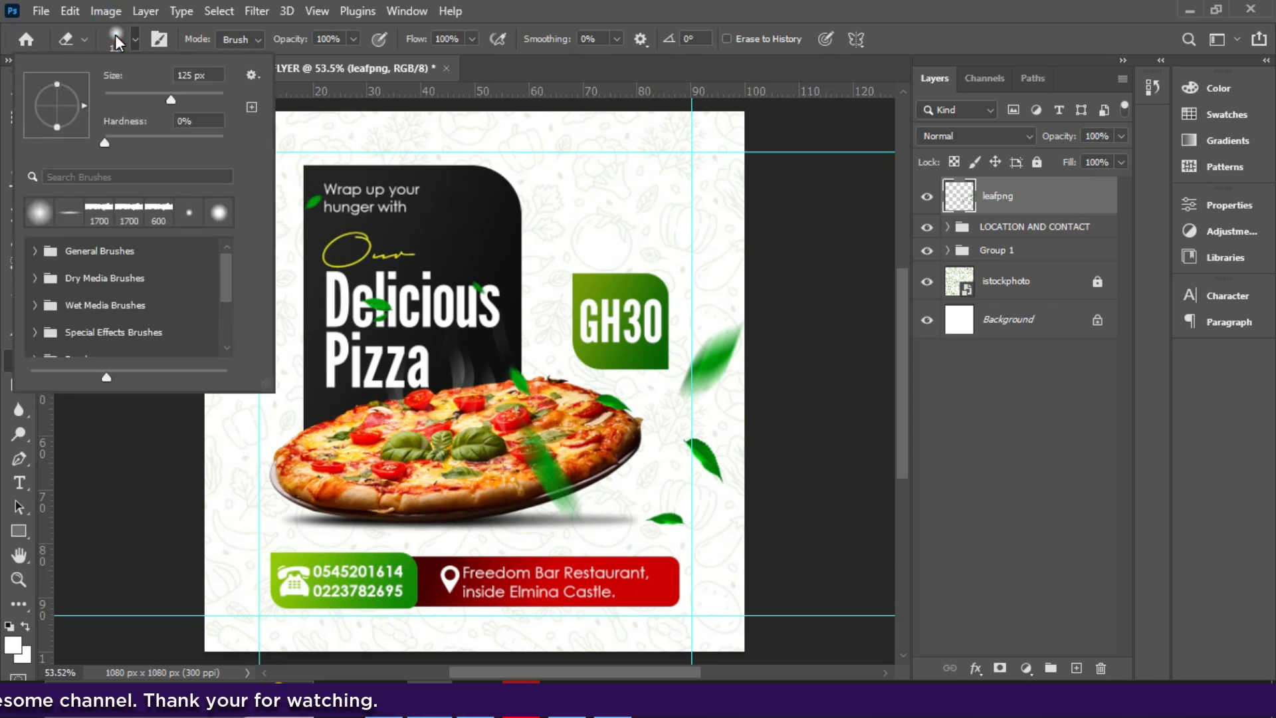
click(35, 255)
click(35, 253)
click(36, 253)
click(114, 293)
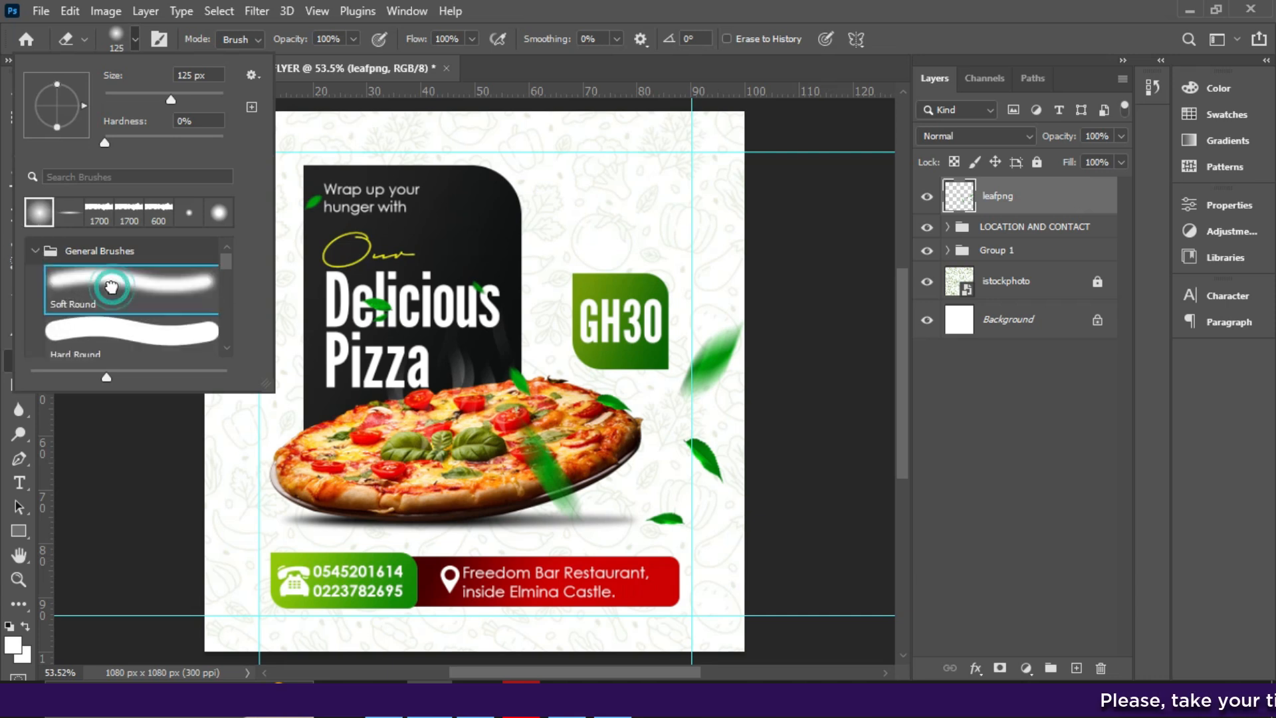
click(35, 252)
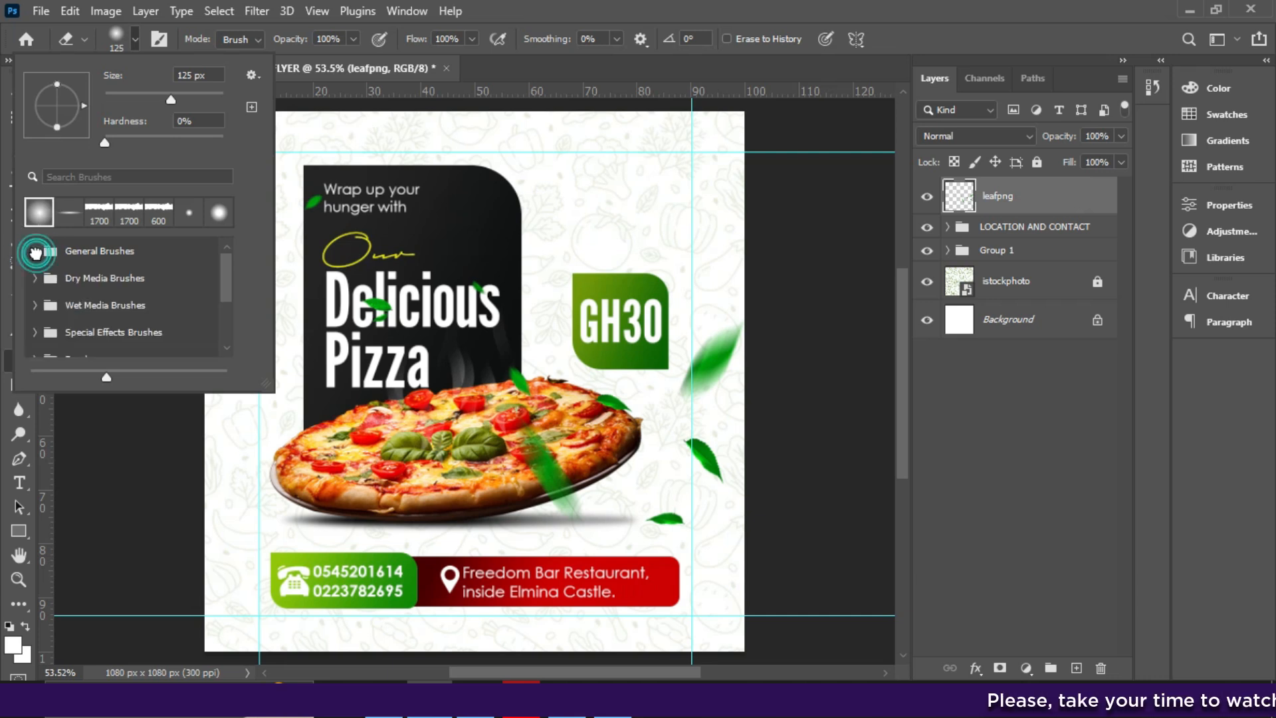
drag(174, 95, 188, 97)
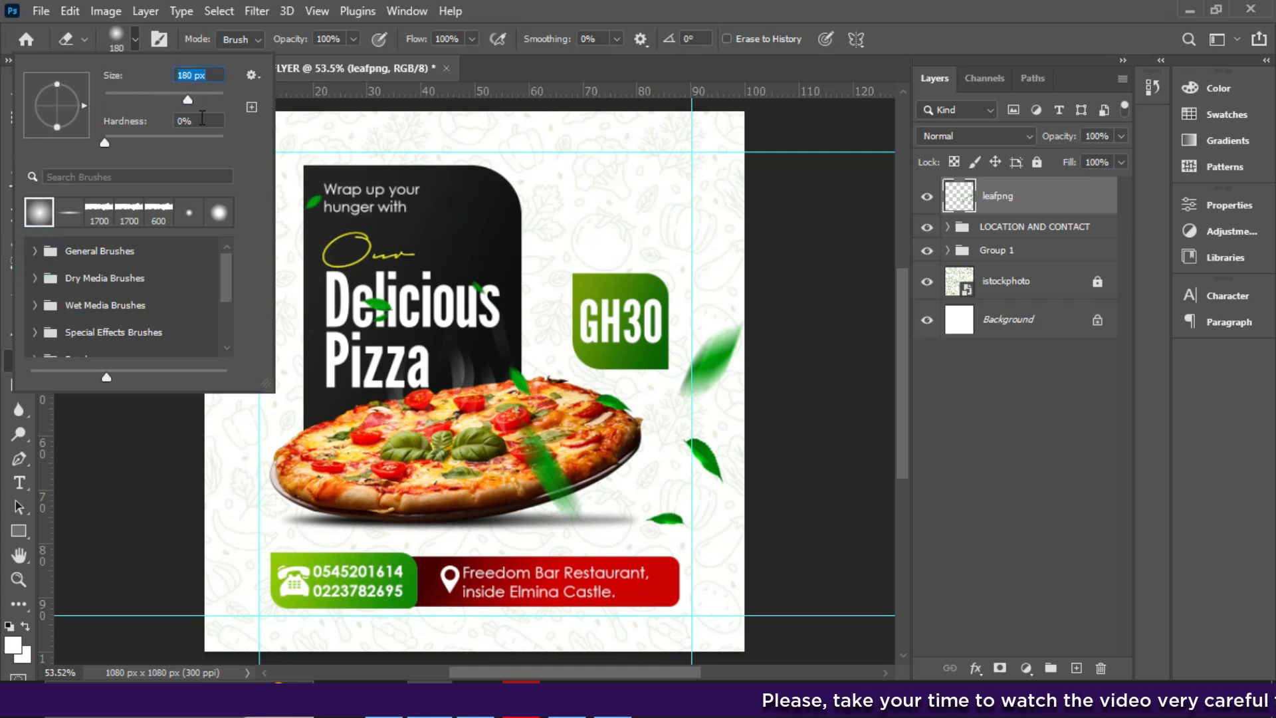
drag(92, 145, 88, 146)
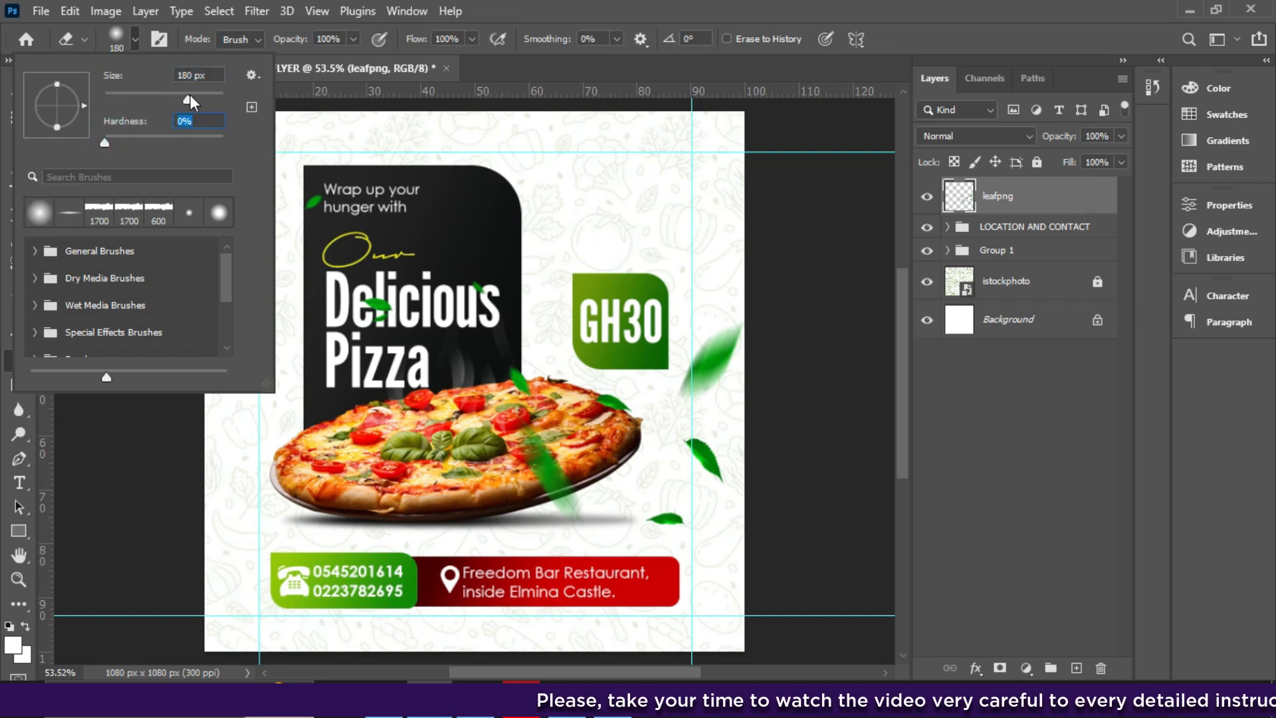
drag(194, 94, 189, 97)
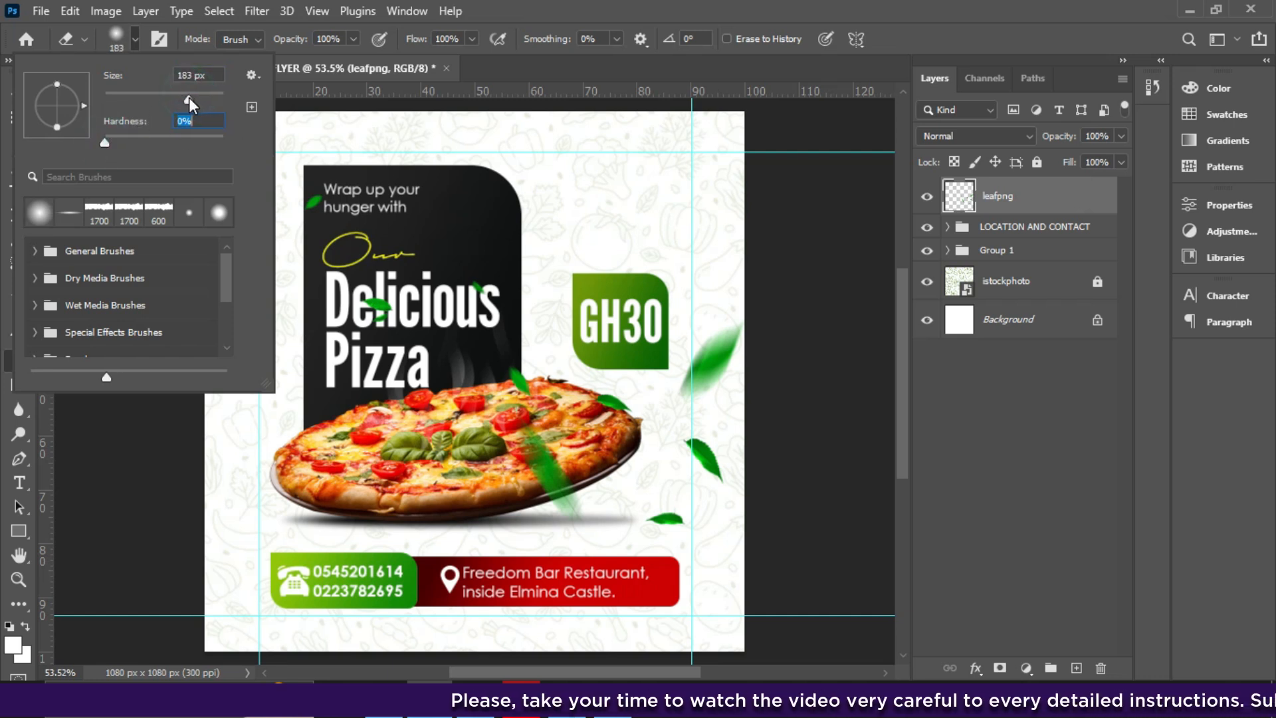
click(126, 37)
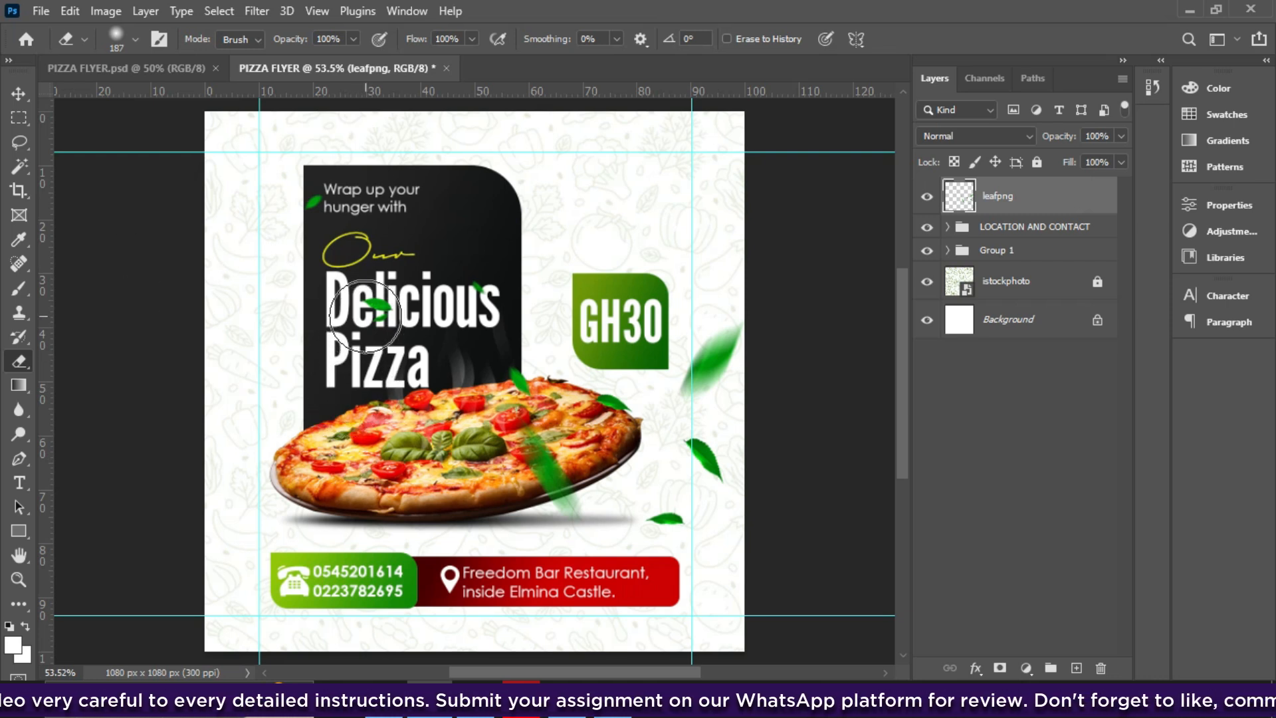
- At brush size 80, erase the stray leaves over the Delicious headline and the pizza's right side
key(bracketleft)
key(bracketleft)
key(bracketleft)
key(bracketleft)
key(bracketleft)
key(bracketleft)
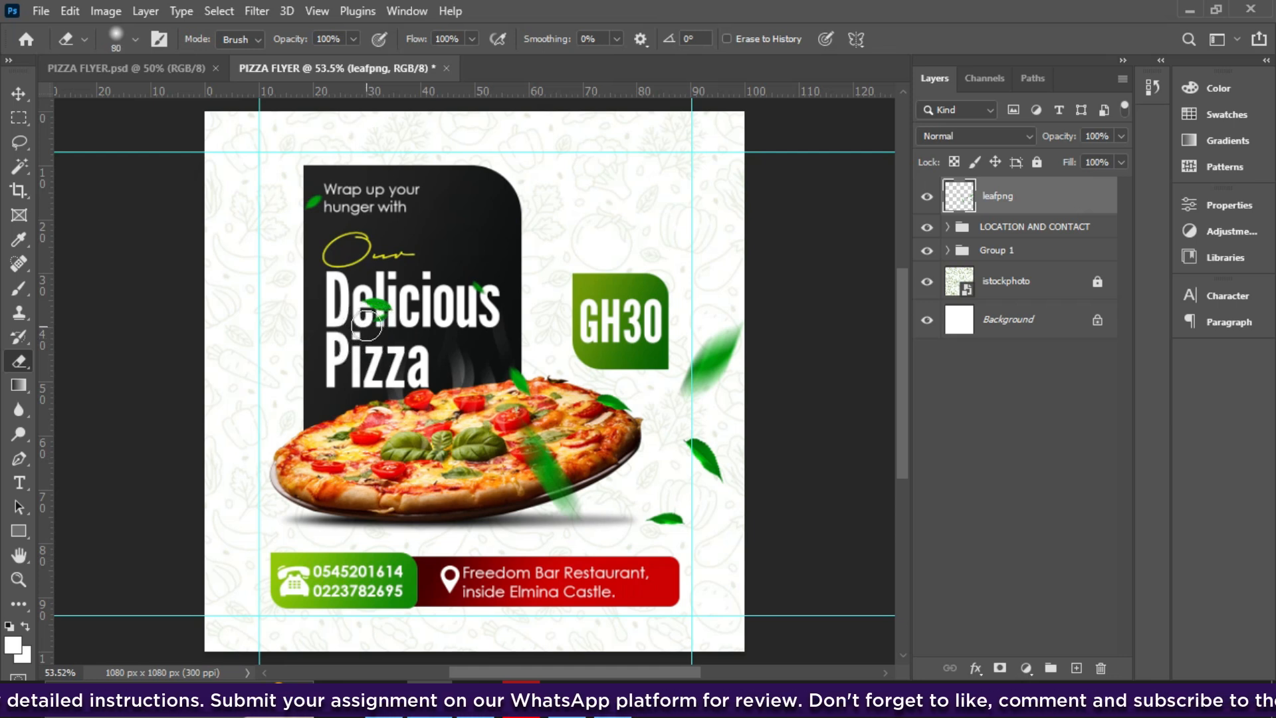
click(374, 308)
click(376, 319)
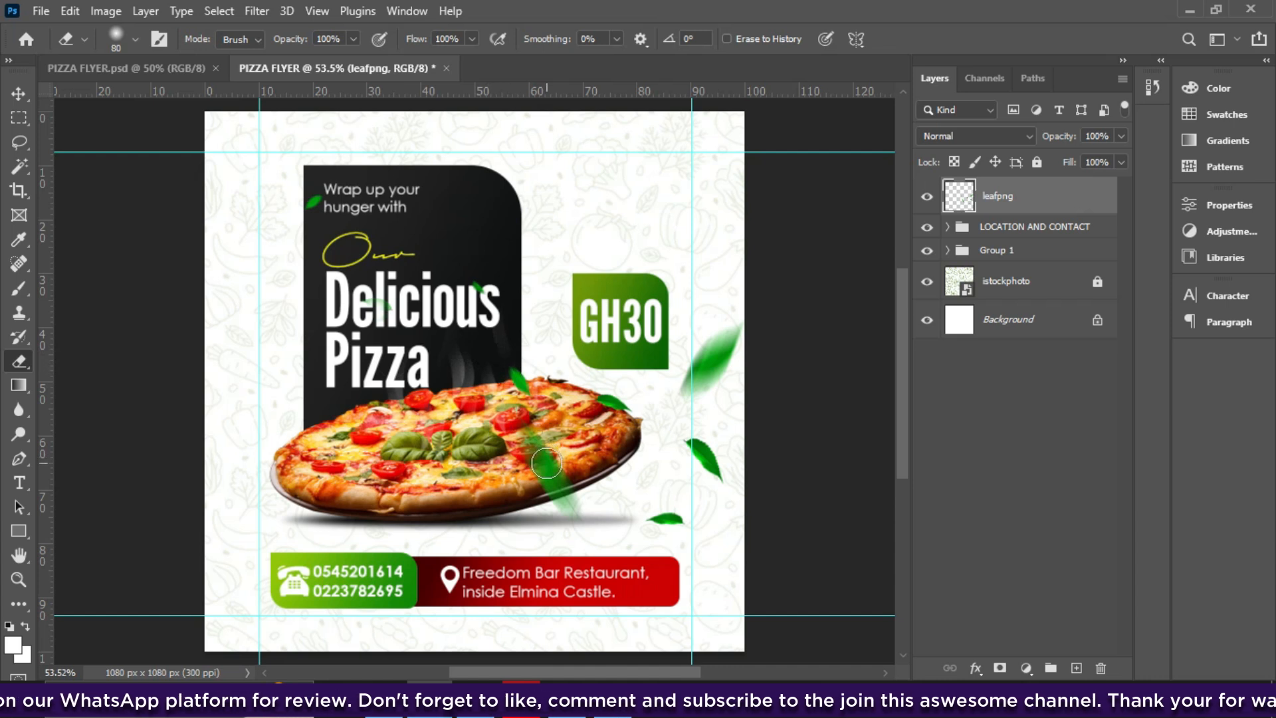
mouse_move(552, 456)
mouse_down()
mouse_move(564, 500)
mouse_move(535, 477)
mouse_move(563, 500)
mouse_up()
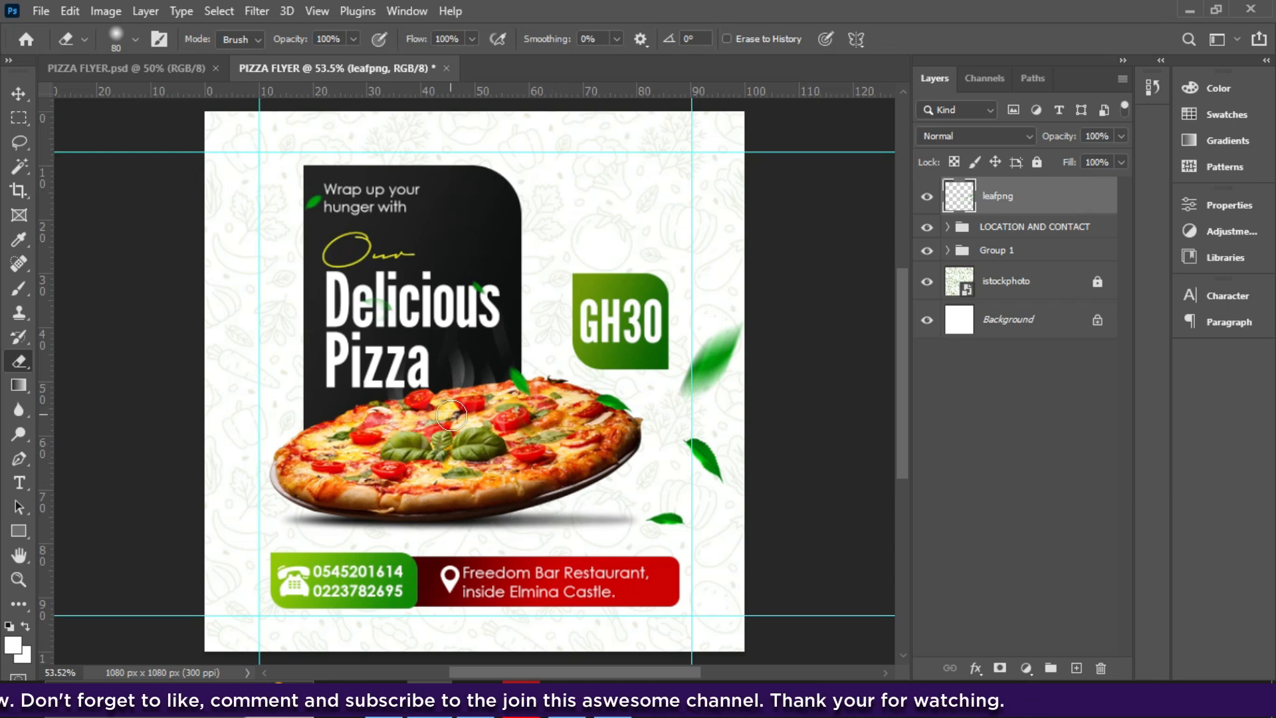
key(v)
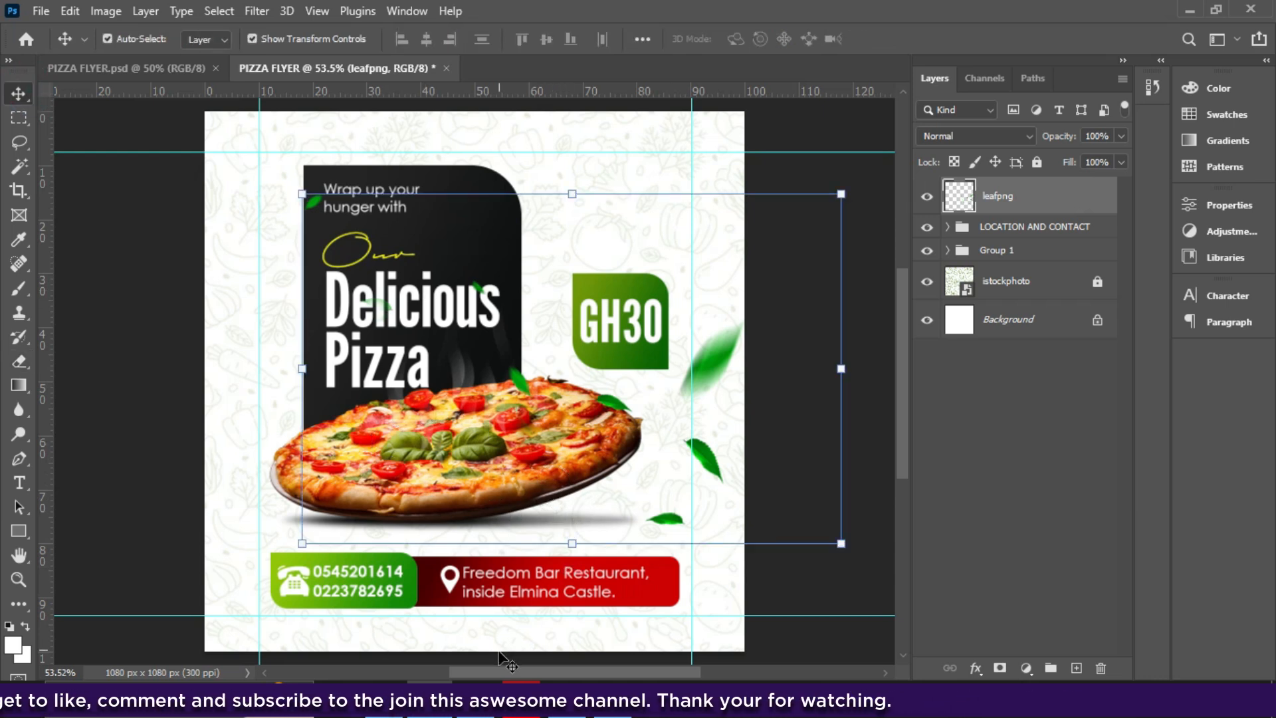
- Drag the large leaf image onto the flyer, rotate it about 106° counter-clockwise and shrink it slightly
mouse_move(449, 705)
click(444, 621)
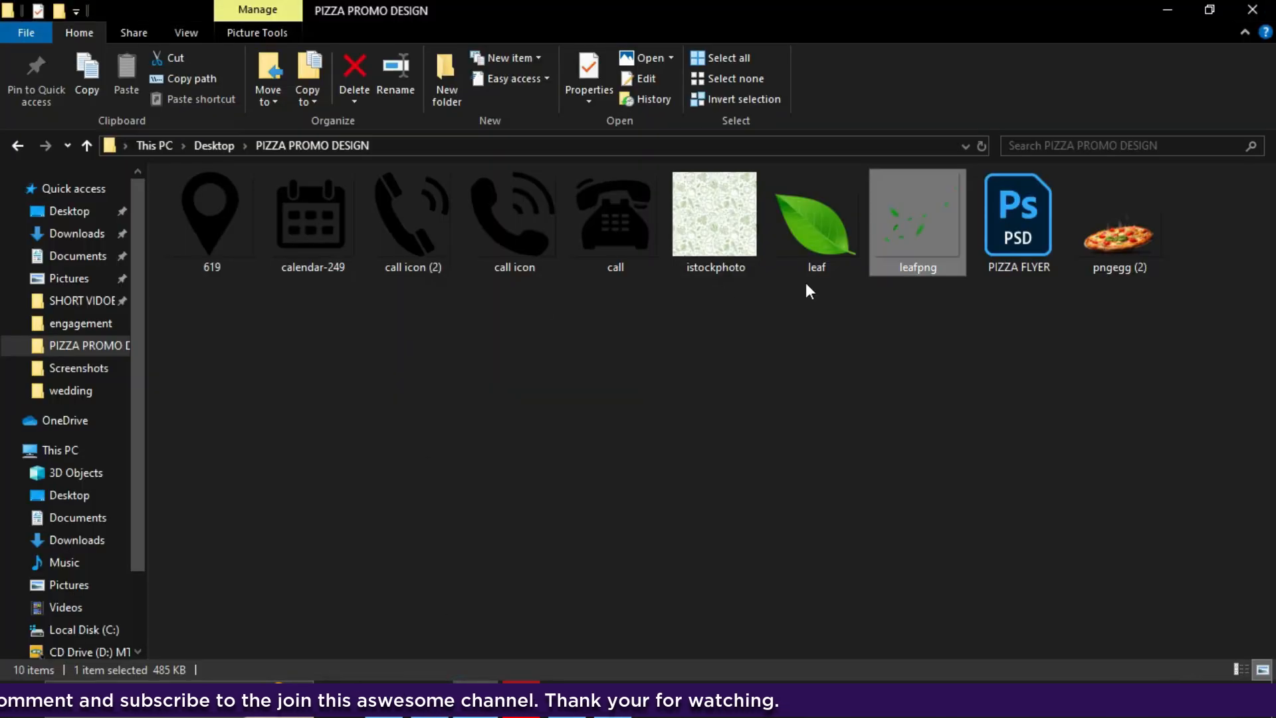
click(809, 245)
drag(808, 261, 464, 421)
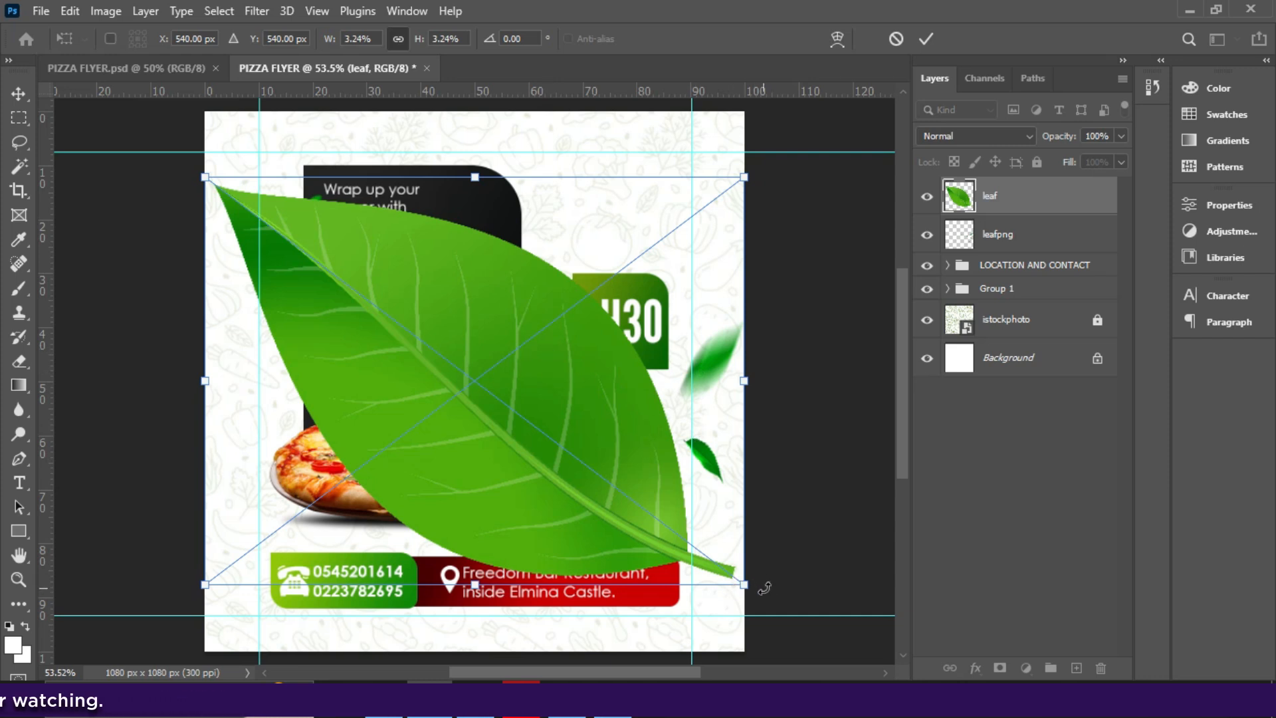
drag(762, 590, 274, 609)
drag(743, 177, 682, 224)
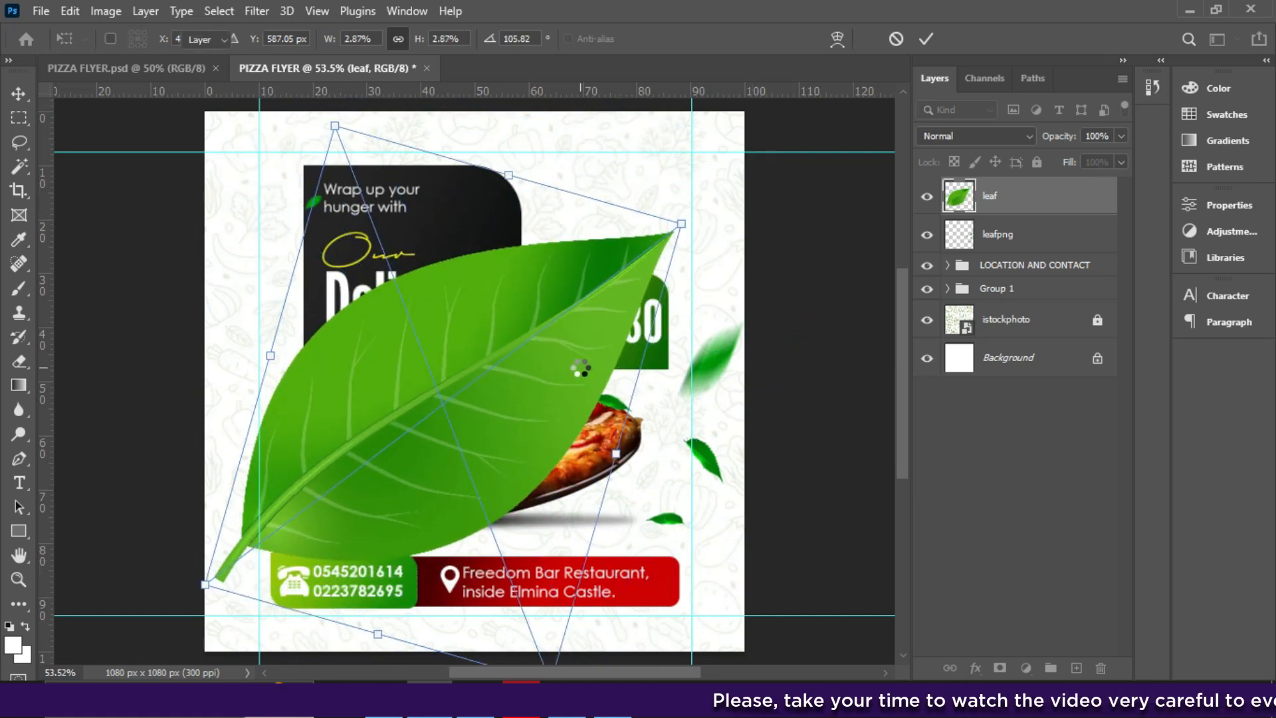
- Apply a 0° Motion Blur of 99 px to the leaf and drag it to the flyer's left edge
click(256, 11)
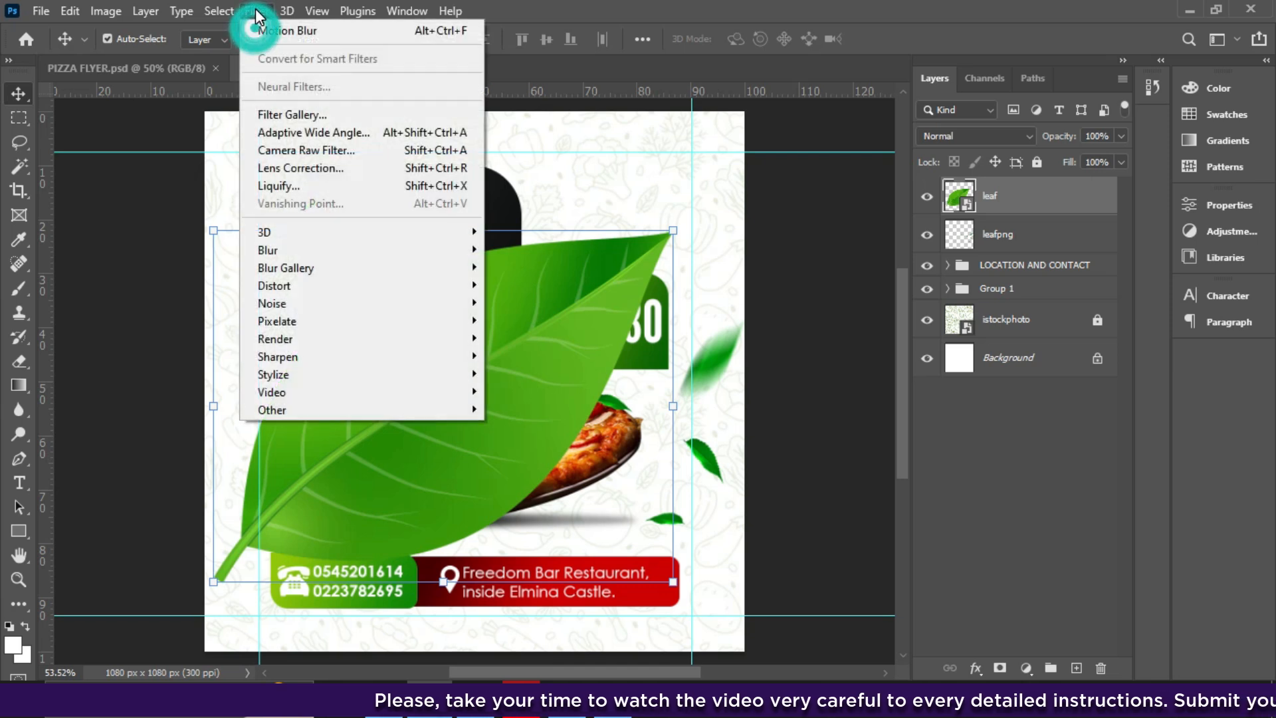
mouse_move(281, 250)
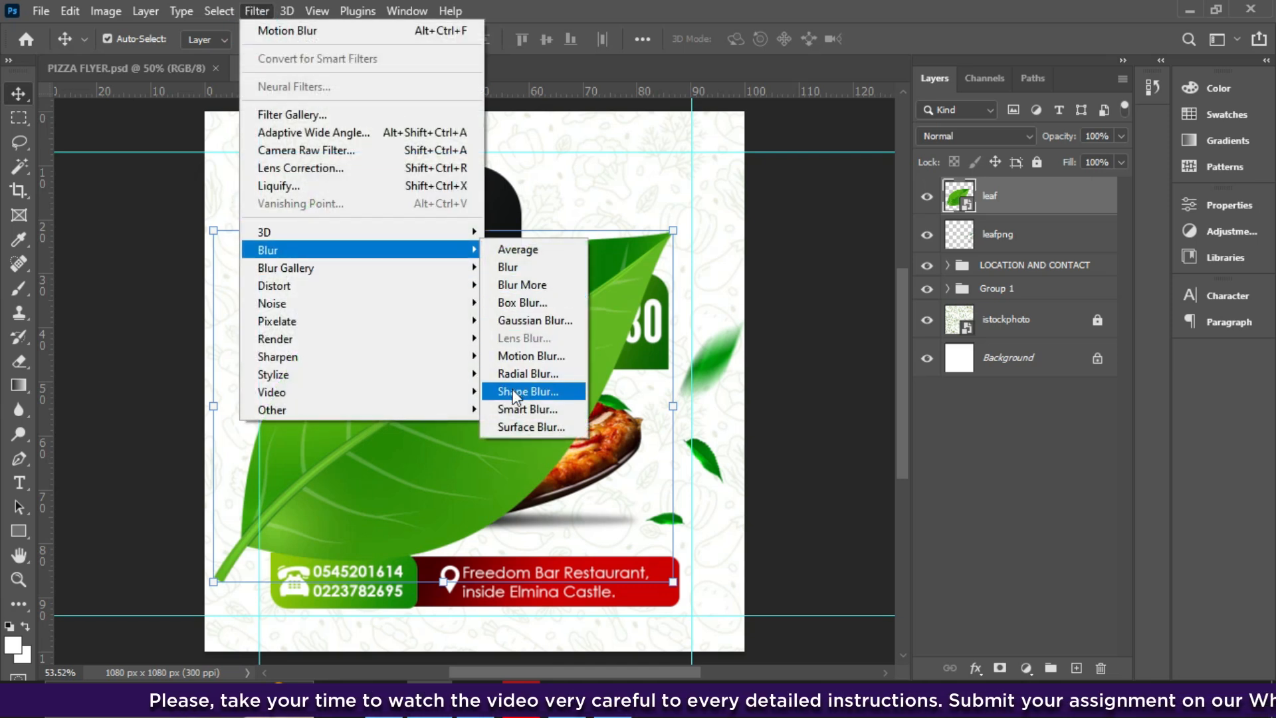
click(531, 357)
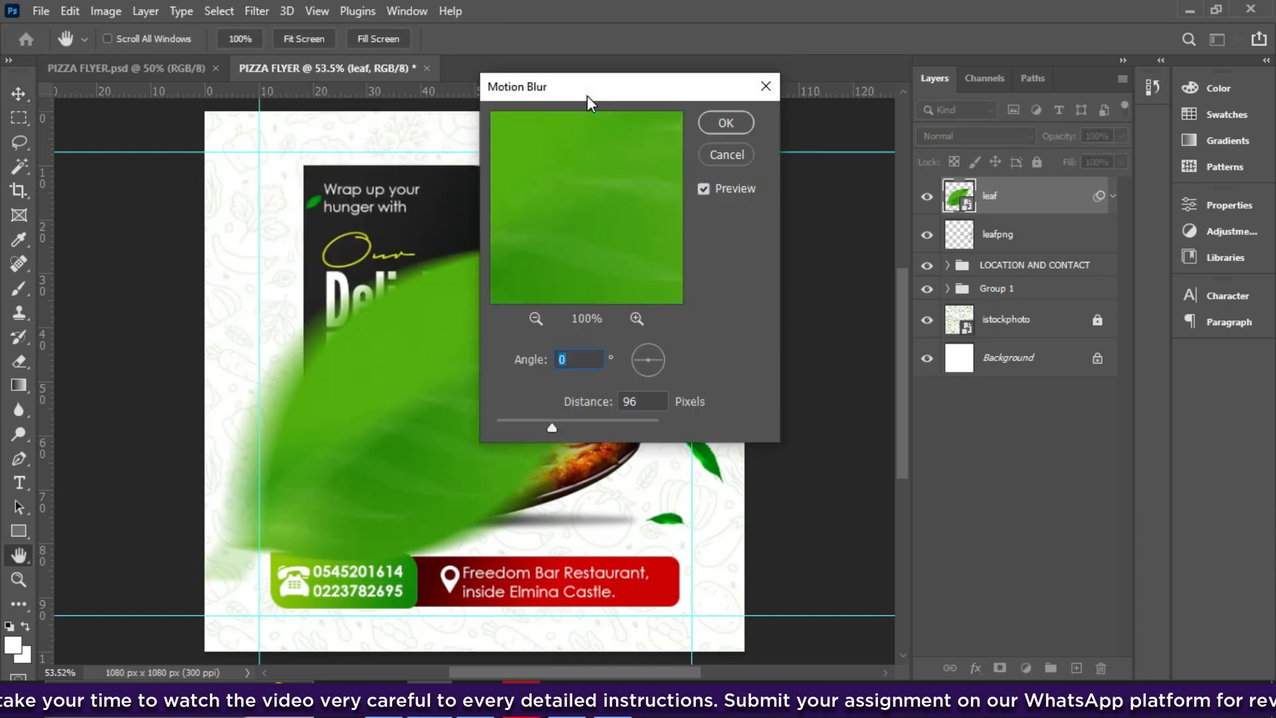
drag(588, 96, 877, 158)
mouse_move(844, 489)
mouse_down()
mouse_move(777, 494)
mouse_move(824, 491)
mouse_up()
click(843, 489)
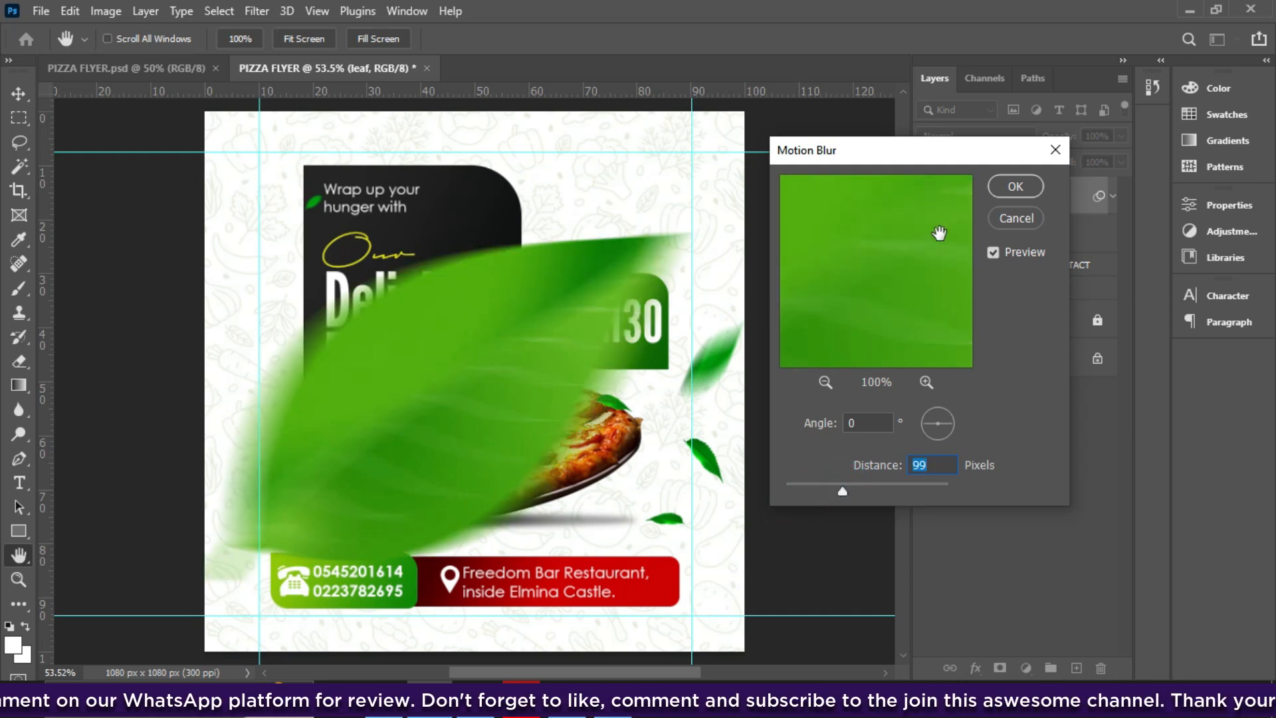
click(1013, 185)
drag(565, 319, 225, 422)
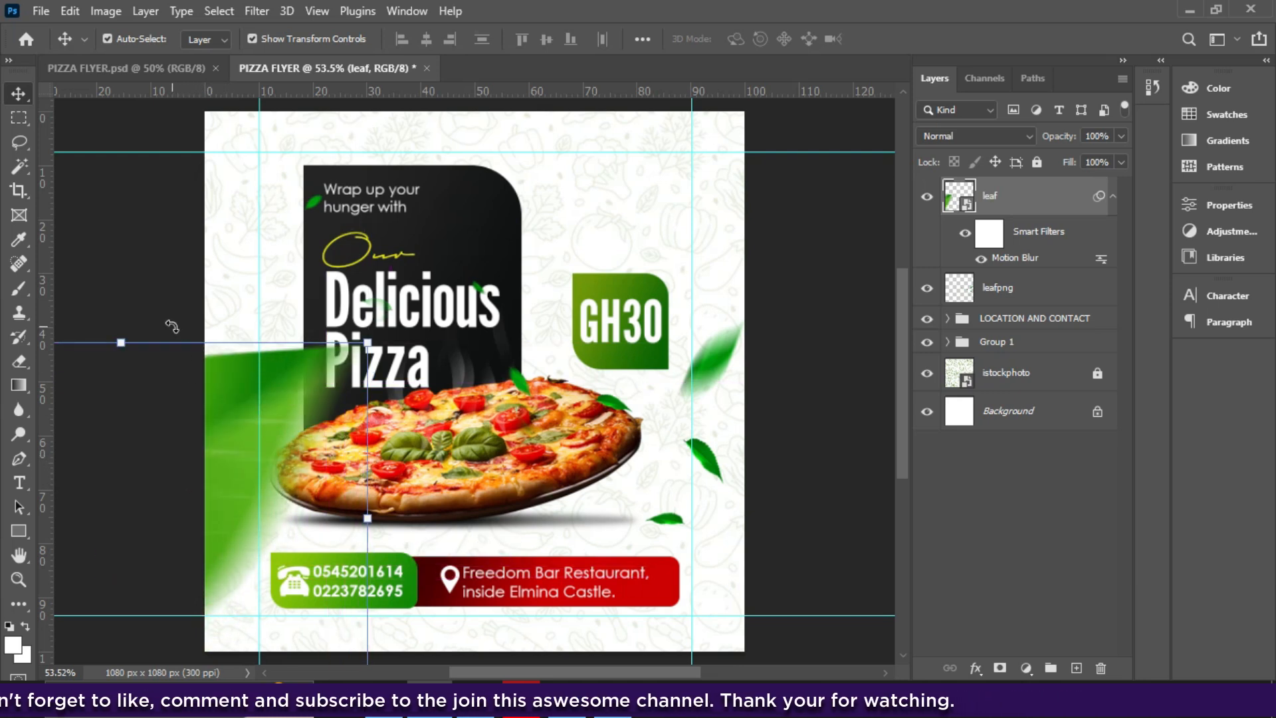